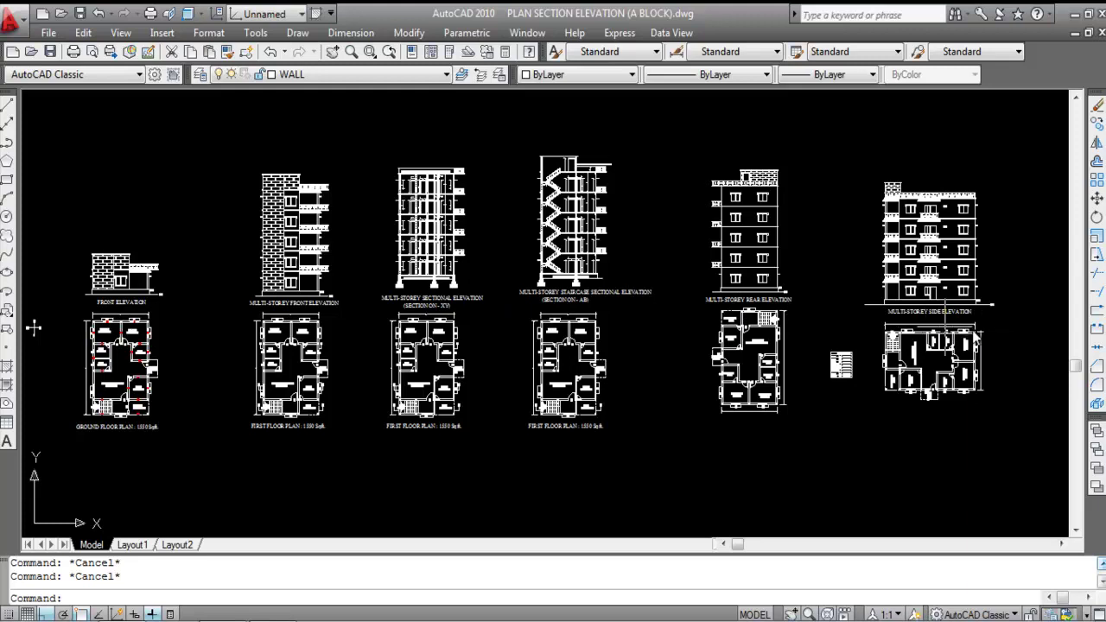
Step: Window-select the entire third FIRST FLOOR PLAN
mouse_move(972, 334)
scroll(595, 391, "up", 2)
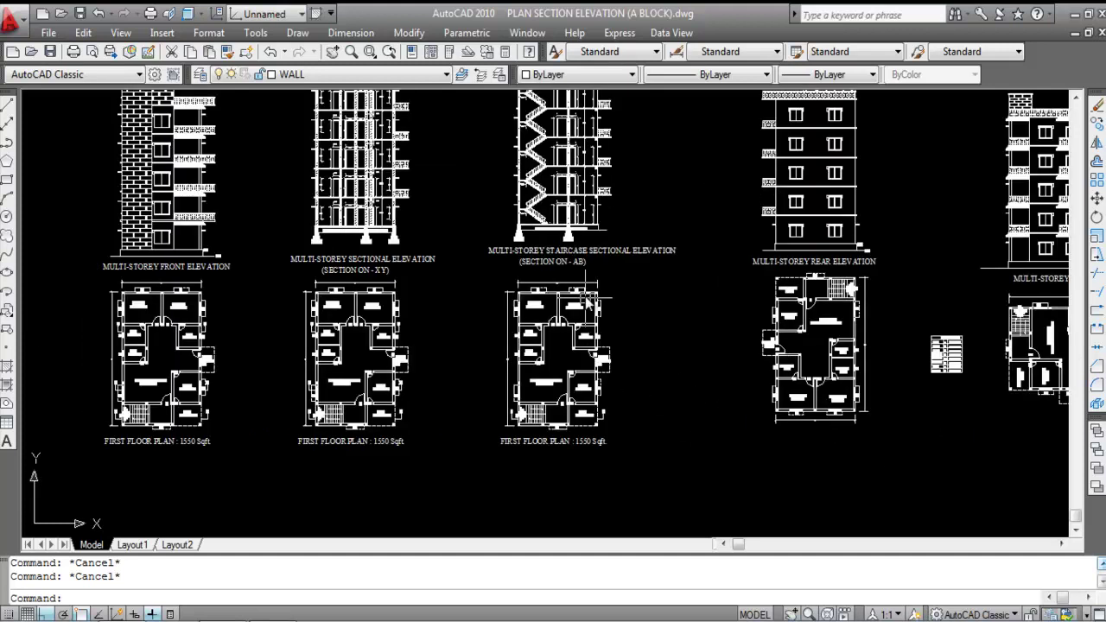
scroll(531, 367, "up", 2)
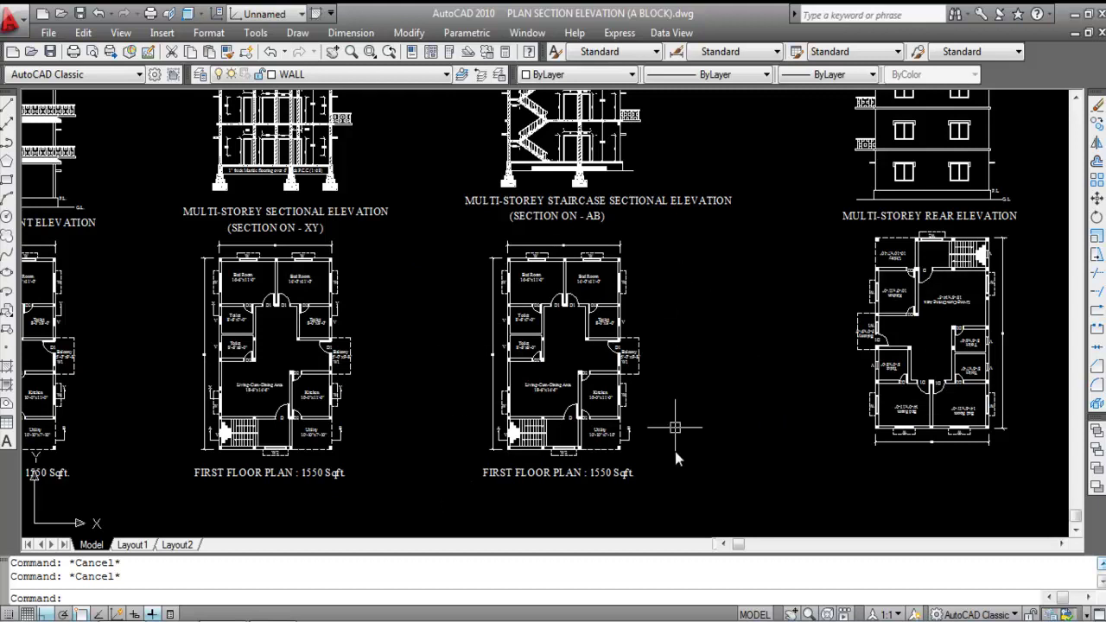
scroll(626, 400, "down", 10)
scroll(454, 392, "up", 10)
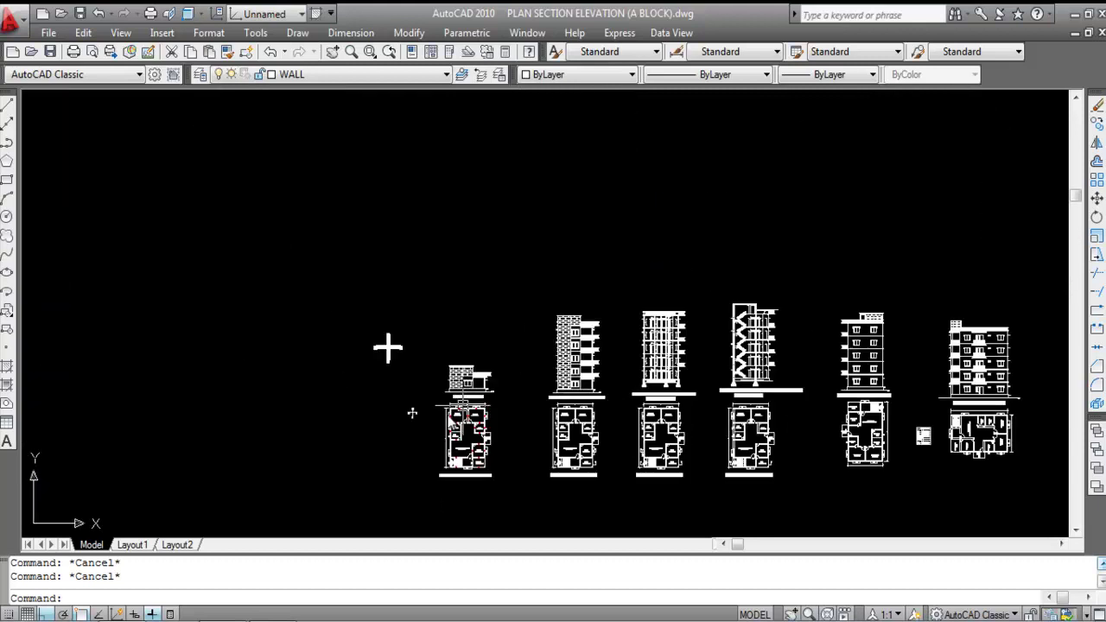
scroll(455, 393, "up", 3)
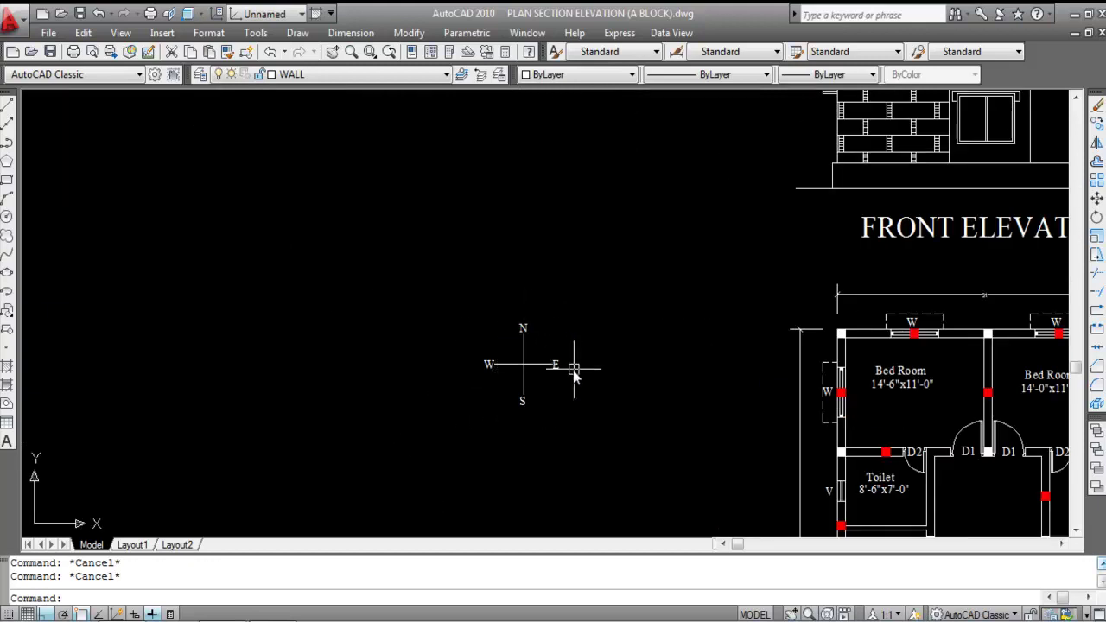
scroll(572, 370, "down", 7)
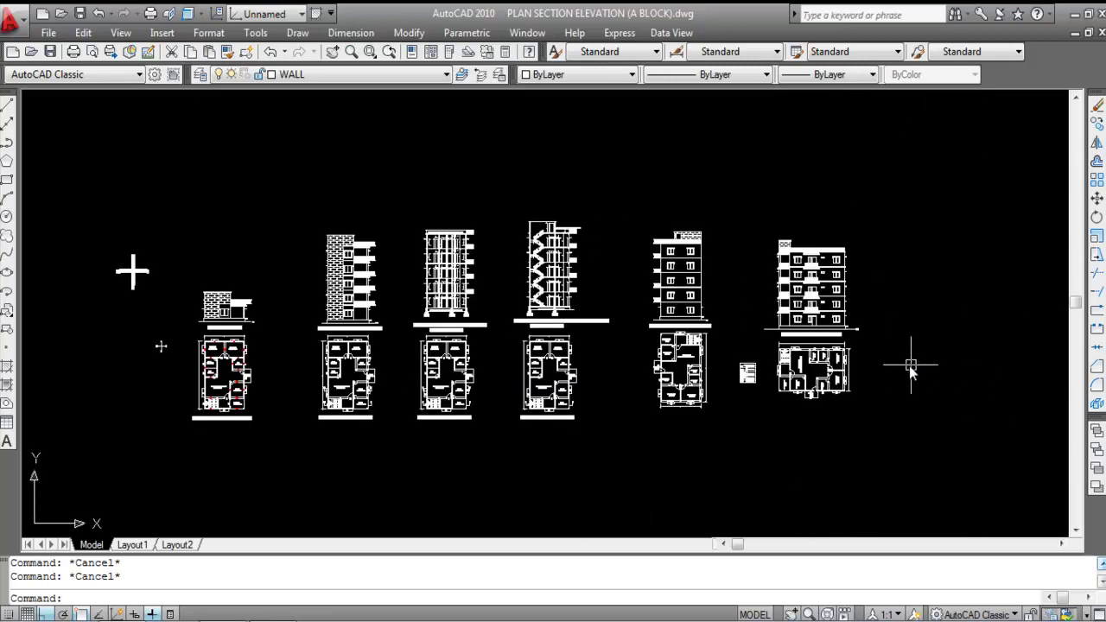
scroll(909, 366, "up", 2)
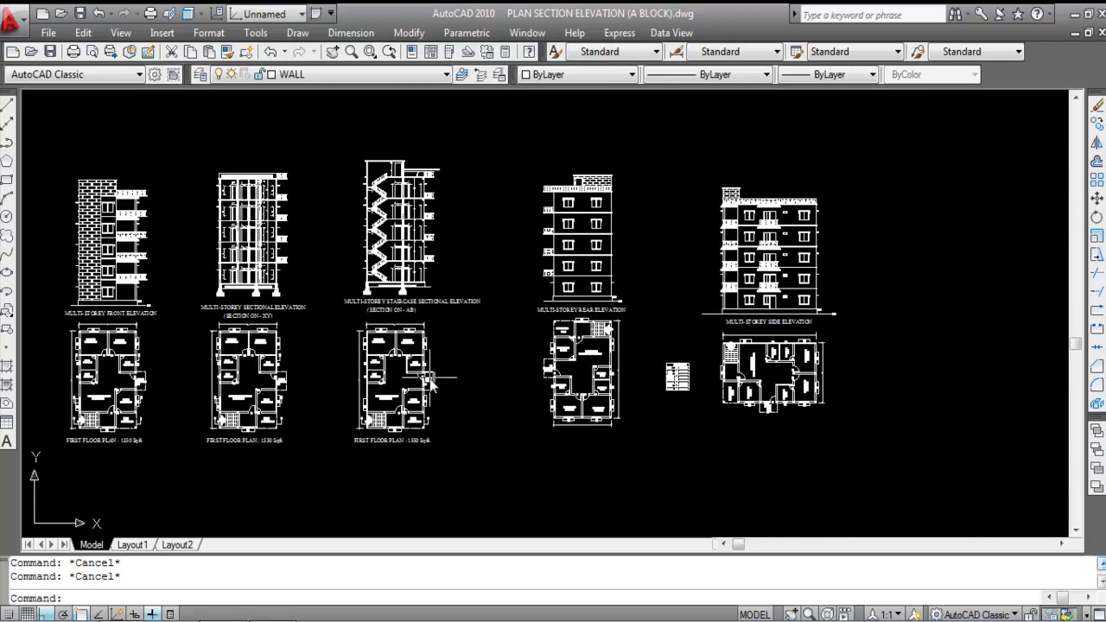
scroll(890, 276, "up", 2)
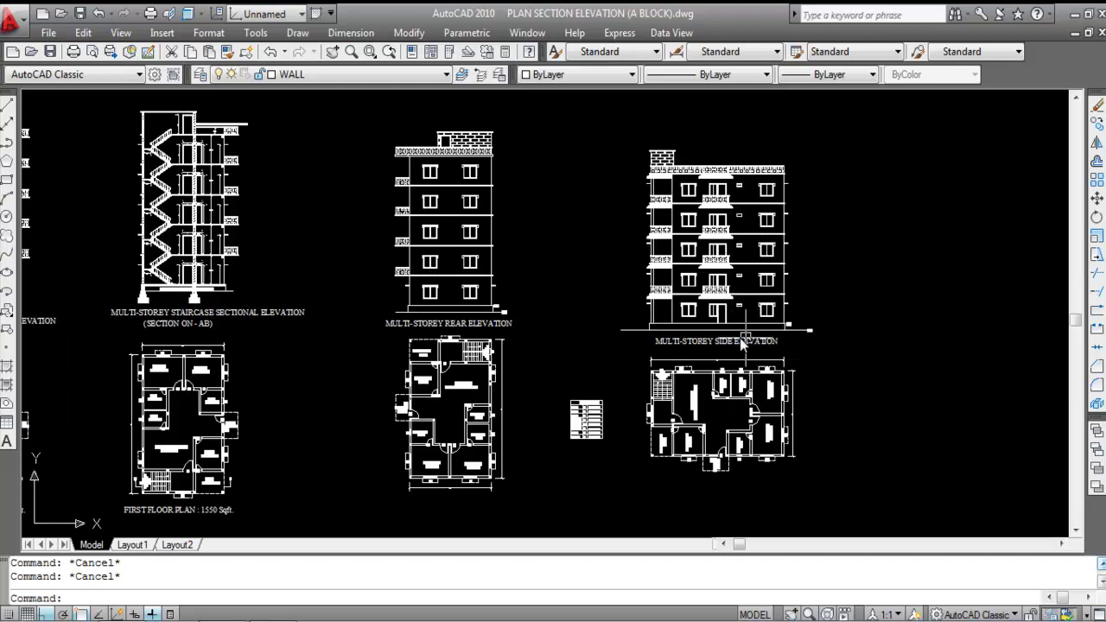
scroll(749, 330, "down", 3)
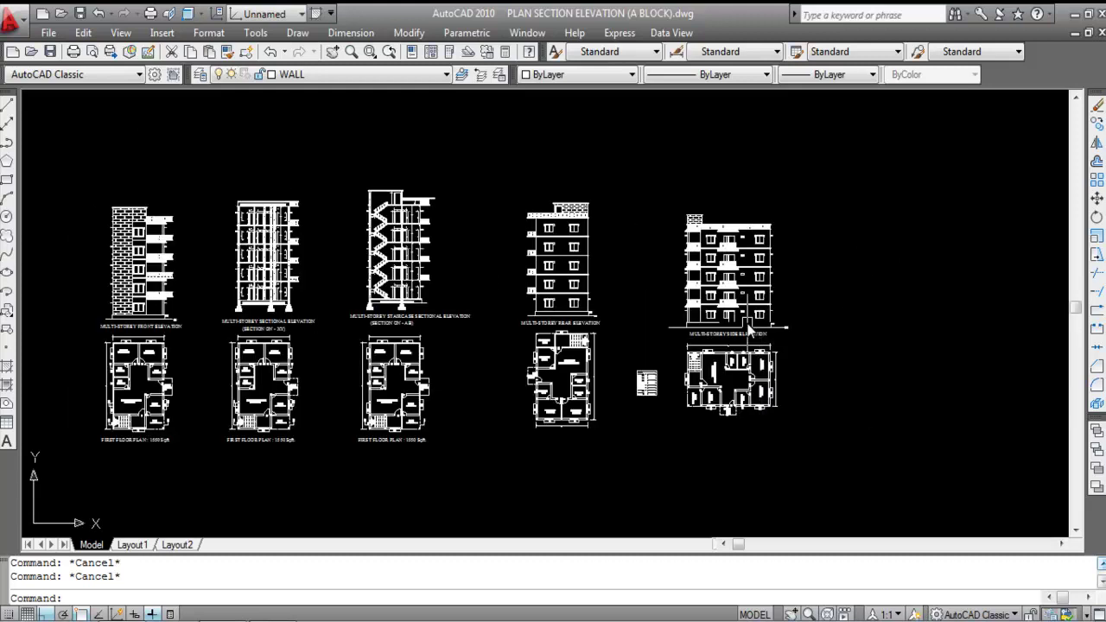
scroll(378, 406, "up", 4)
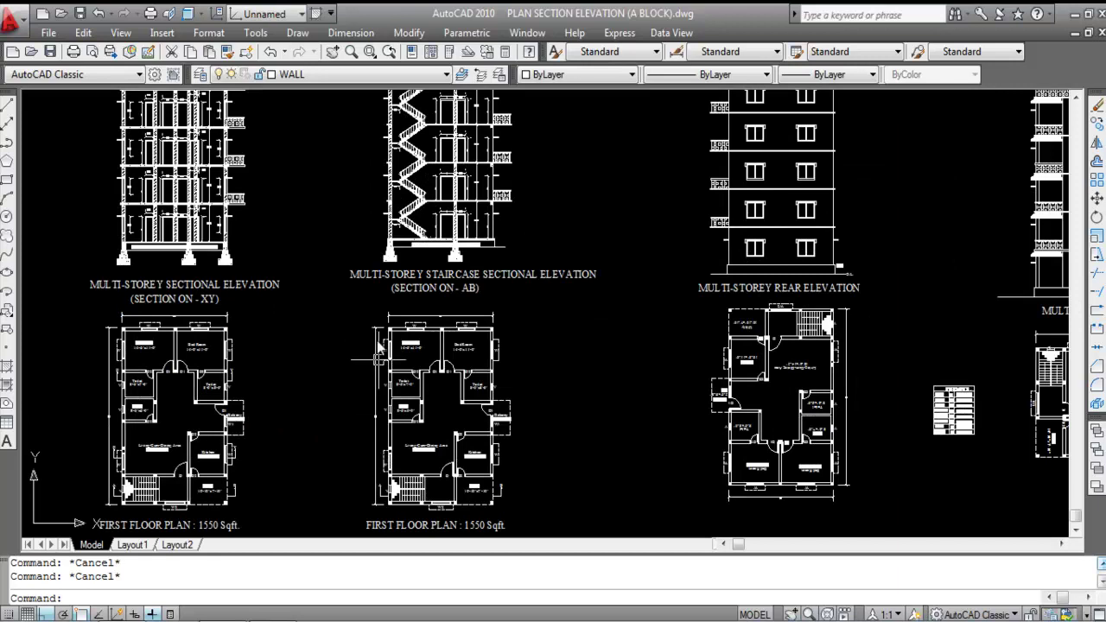
scroll(397, 306, "down", 4)
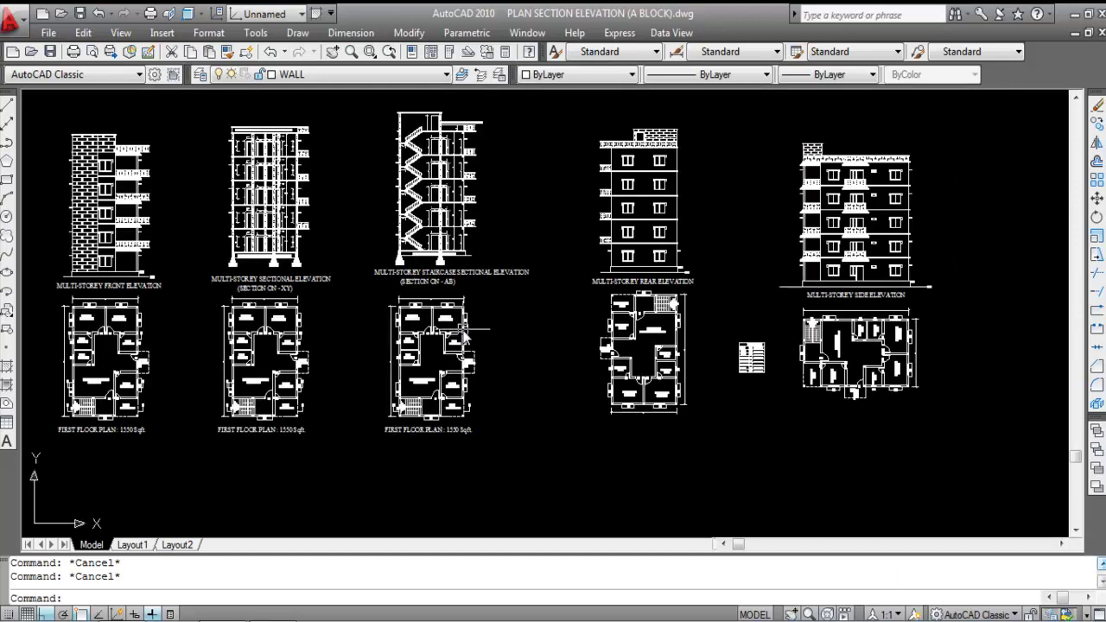
left_click(528, 468)
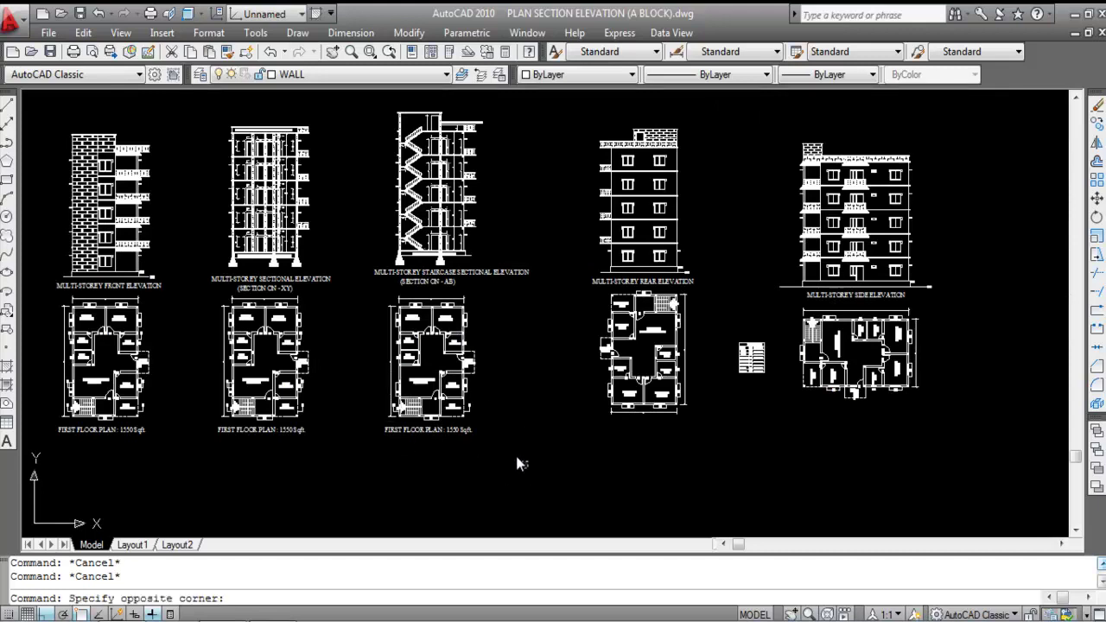
left_click(352, 302)
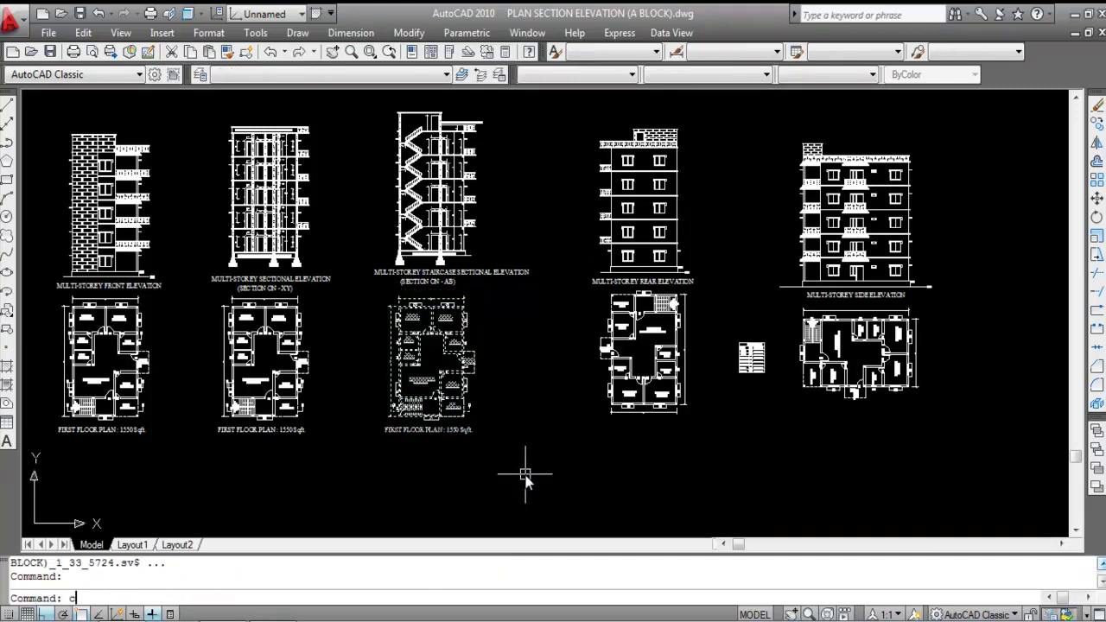
Step: Copy the selected plan into open space right of the side elevation
type("co")
key("Return")
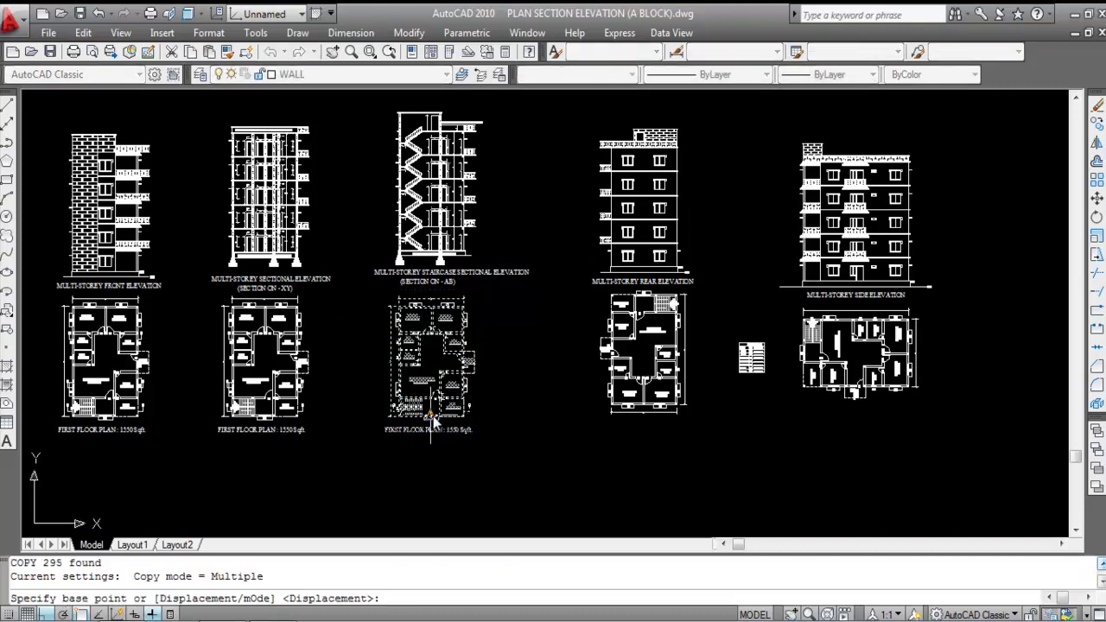
left_click(375, 435)
scroll(259, 413, "down", 4)
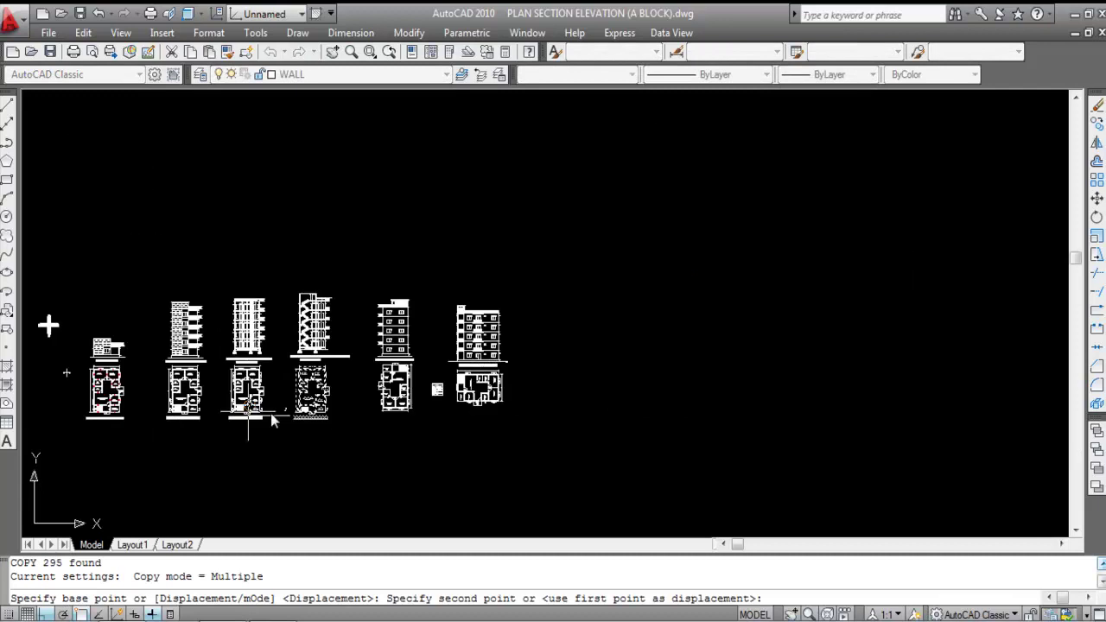
scroll(539, 395, "up", 3)
left_click(572, 408)
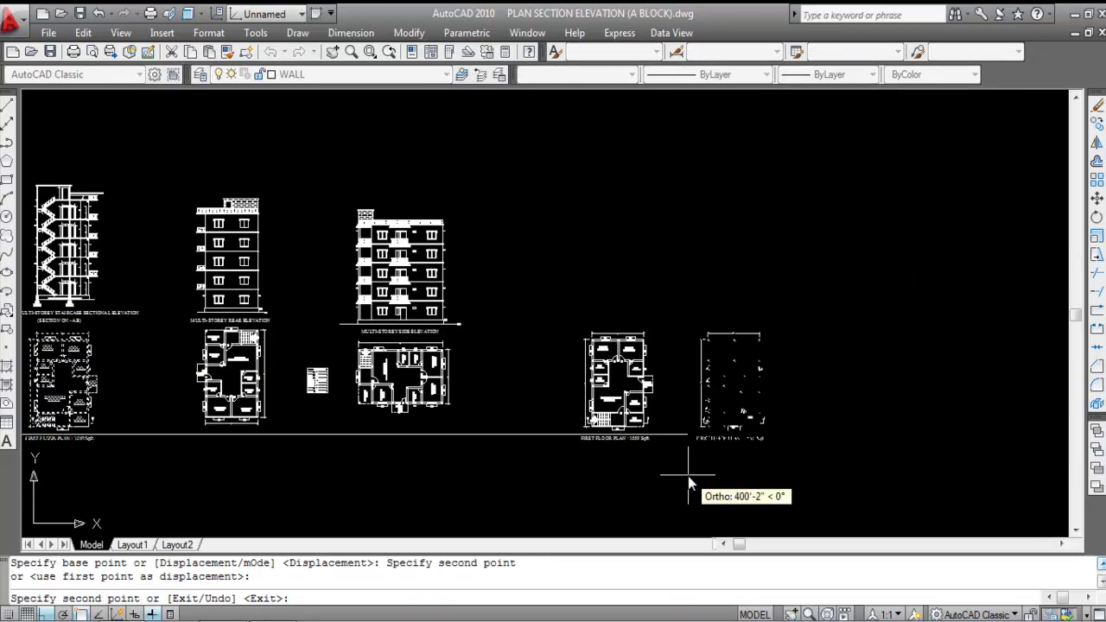
key("Escape")
key("Caps_Lock")
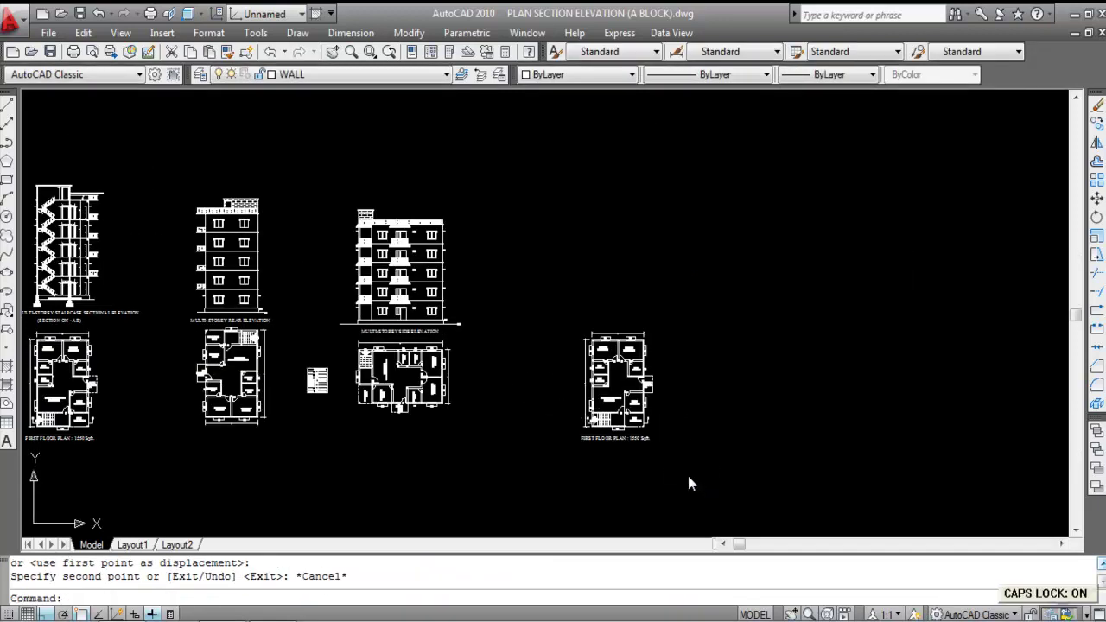
Step: Delete the FIRST FLOOR PLAN title from the copied plan
scroll(631, 441, "up", 3)
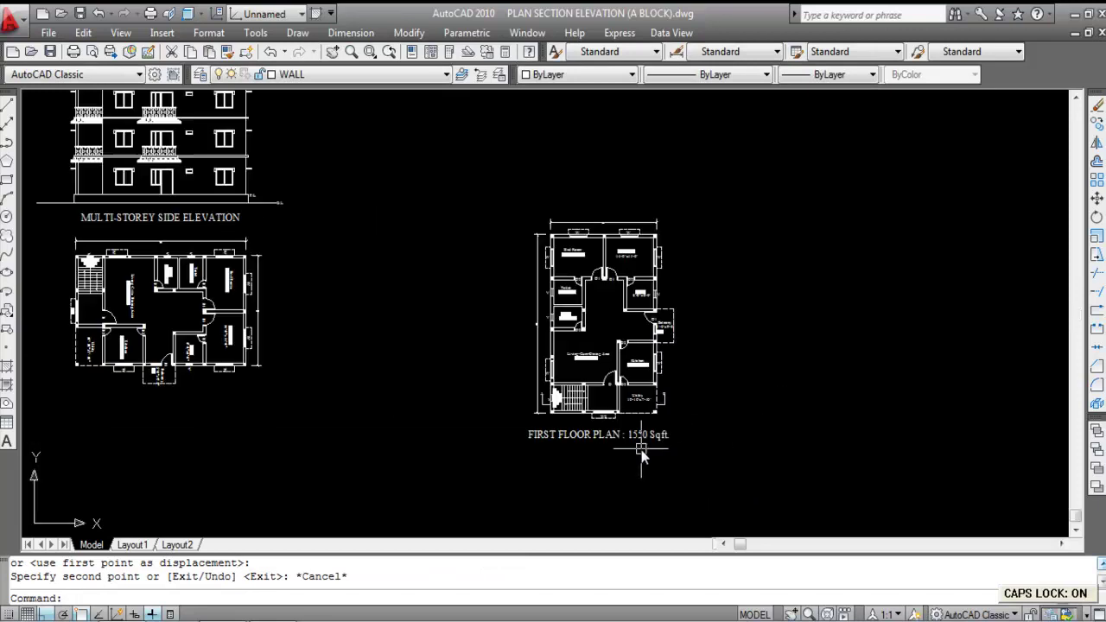
left_click(619, 438)
key("Delete")
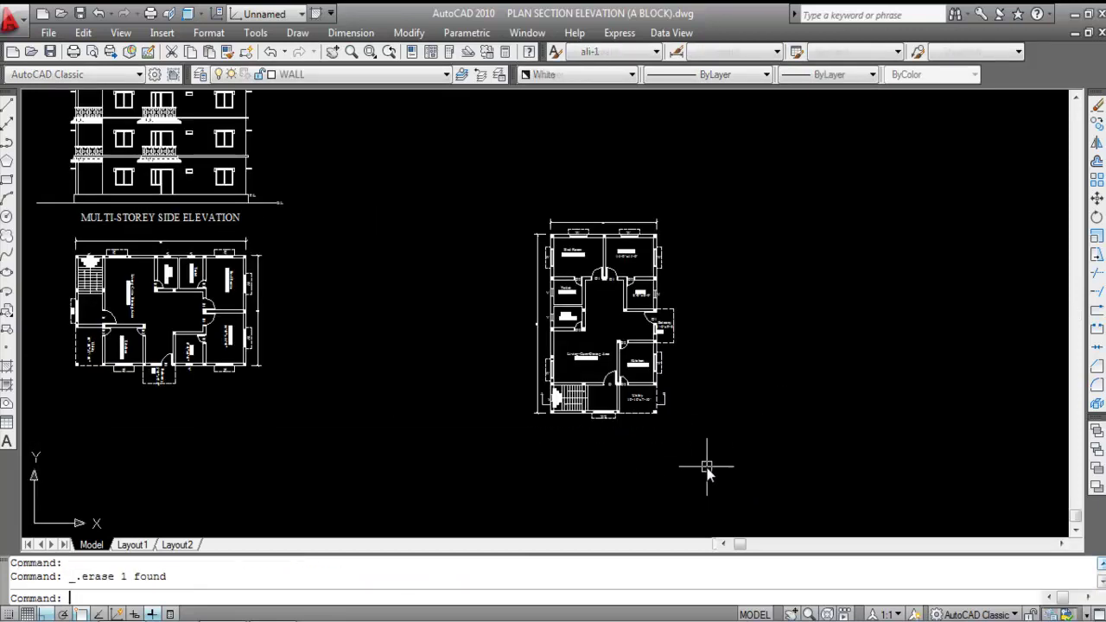
Step: Erase the A and B section marks from the copied plan
scroll(680, 407, "up", 3)
left_click(672, 427)
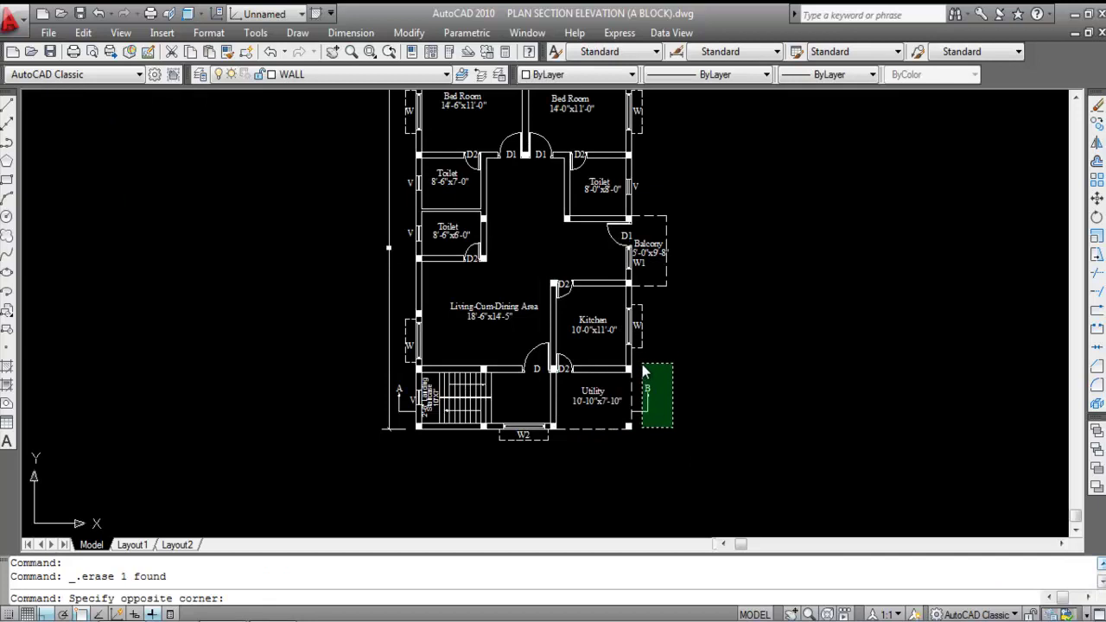
left_click(641, 361)
scroll(363, 409, "up", 3)
left_click(458, 432)
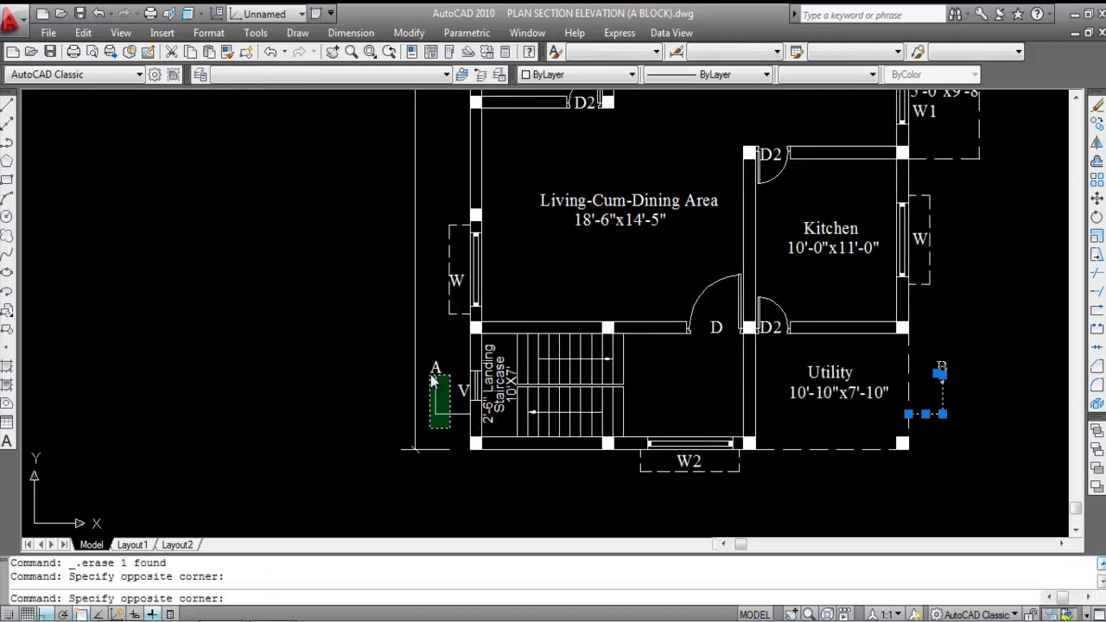
left_click(399, 324)
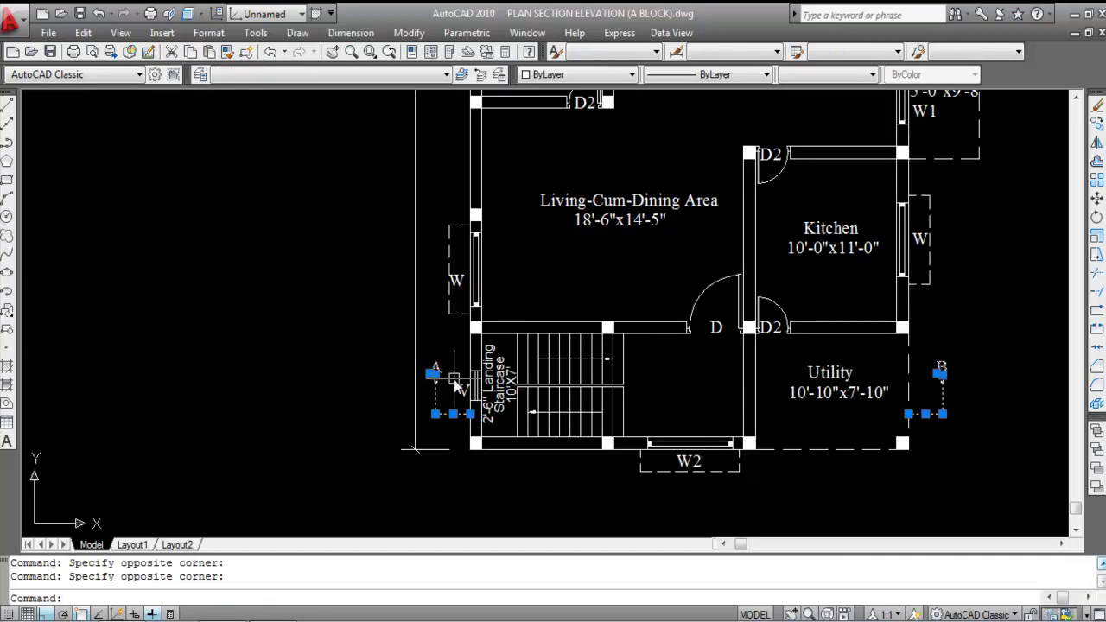
key("Delete")
scroll(680, 434, "down", 4)
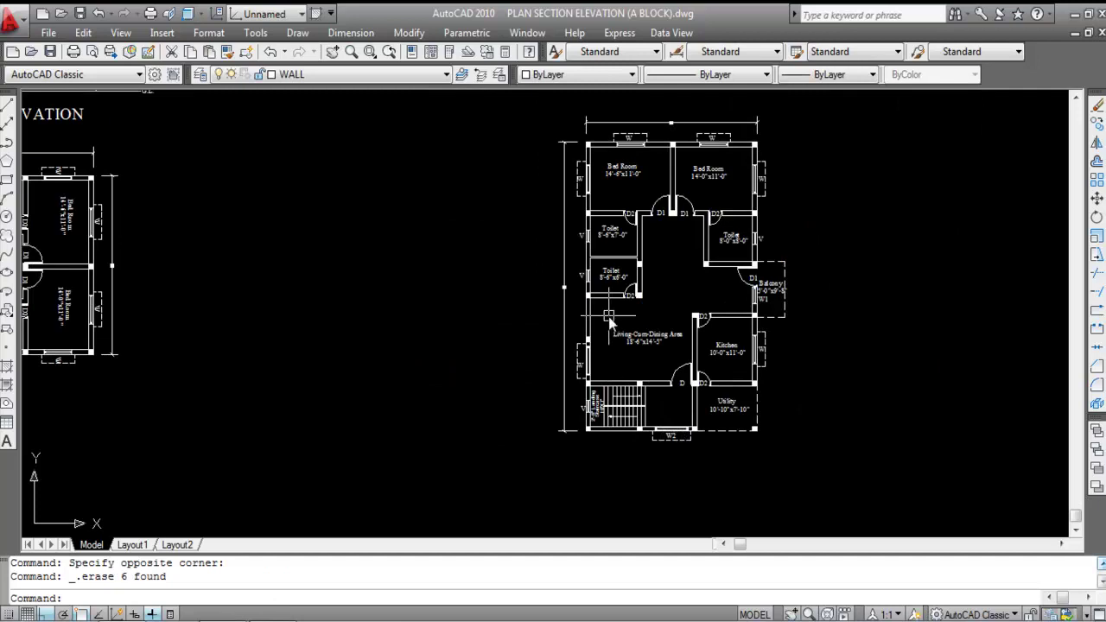
scroll(657, 388, "down", 2)
scroll(579, 223, "up", 2)
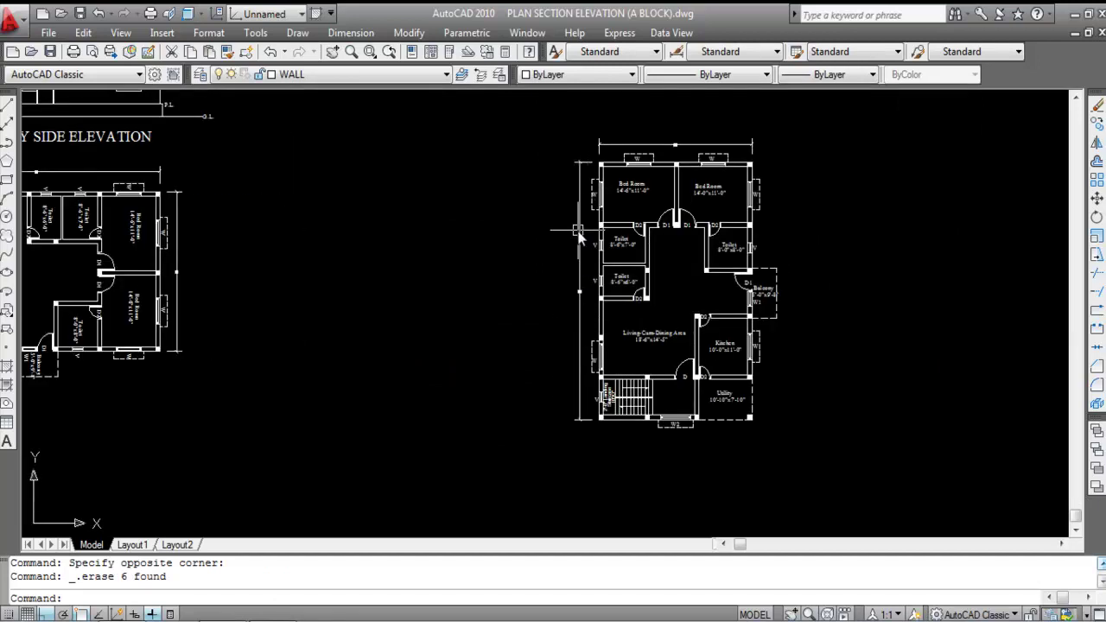
scroll(607, 278, "down", 3)
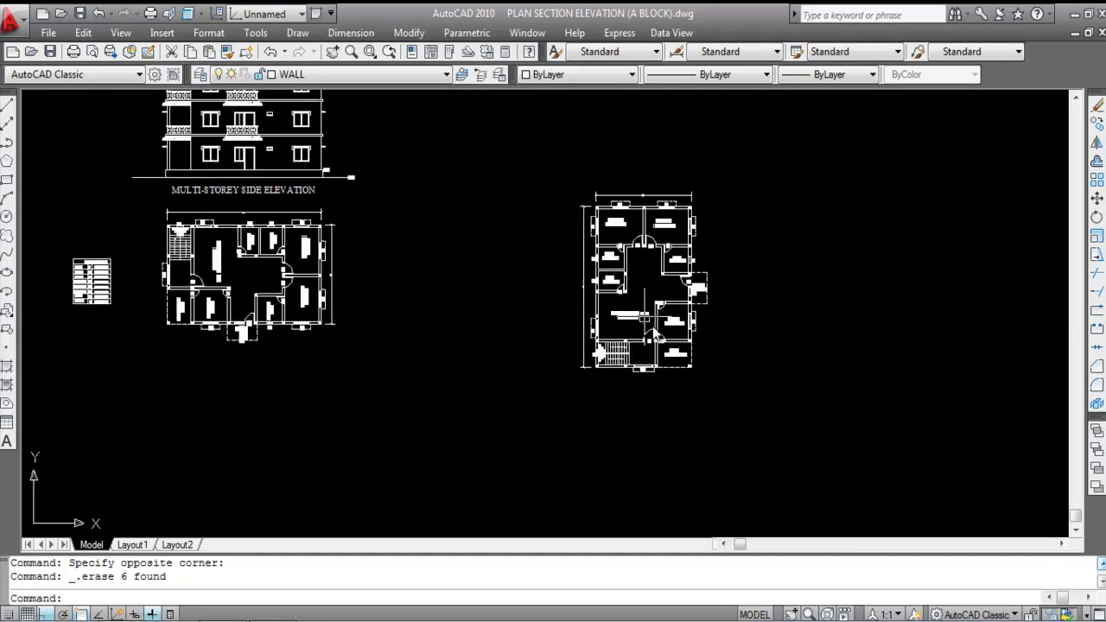
scroll(793, 403, "down", 2)
Step: Rotate the copied floor plan by 90 degrees with RO
left_click(812, 439)
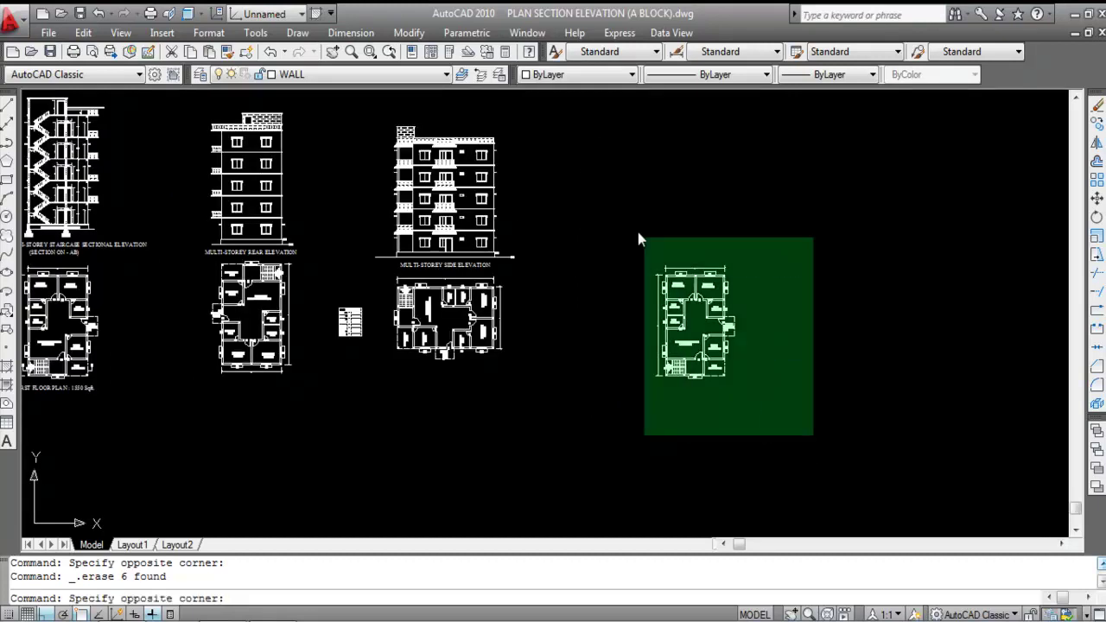
left_click(620, 205)
type("RO")
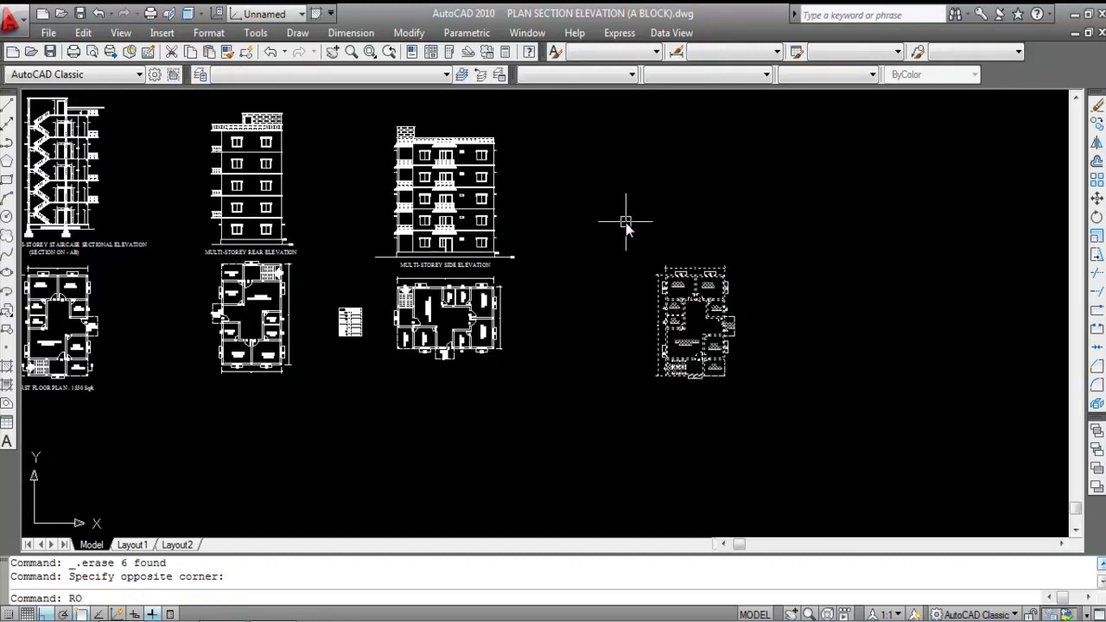
key("Return")
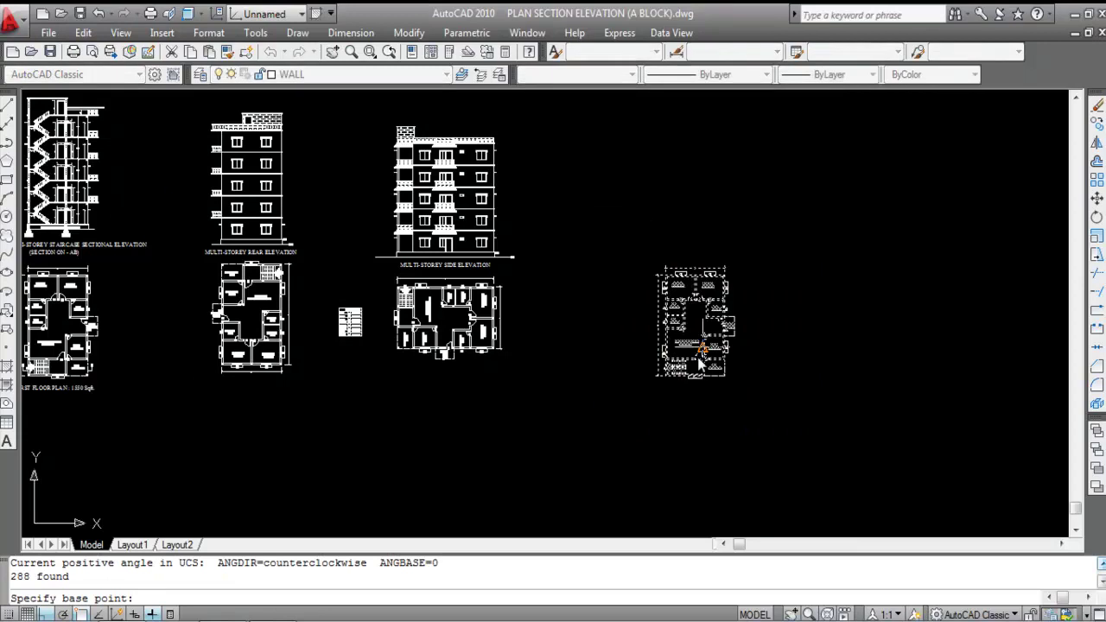
left_click(669, 371)
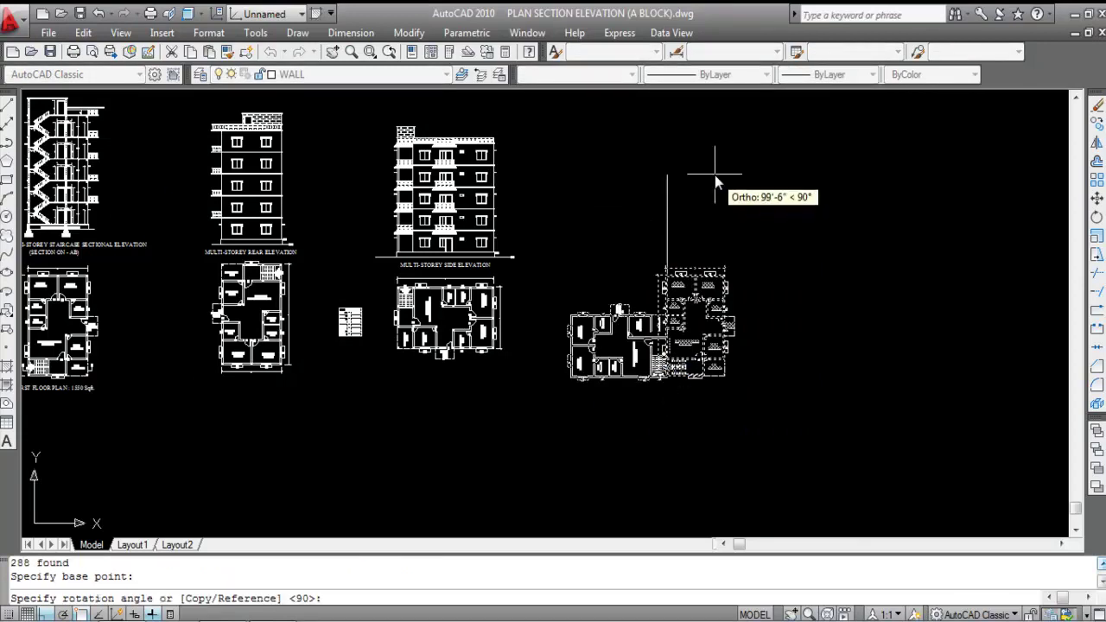
left_click(715, 175)
scroll(714, 397, "up", 6)
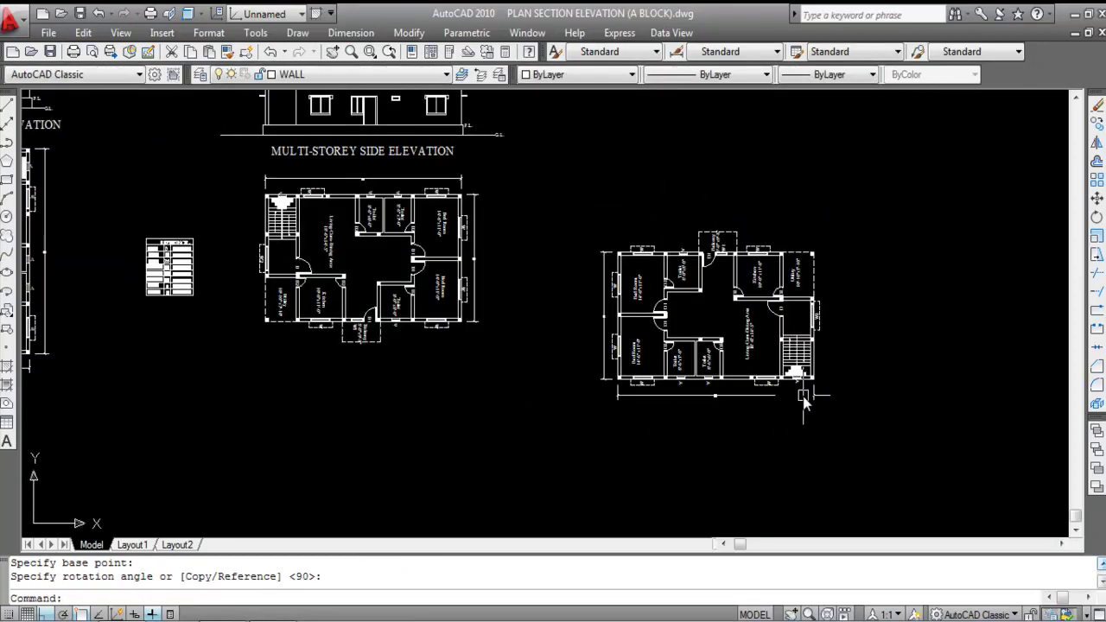
scroll(710, 389, "down", 5)
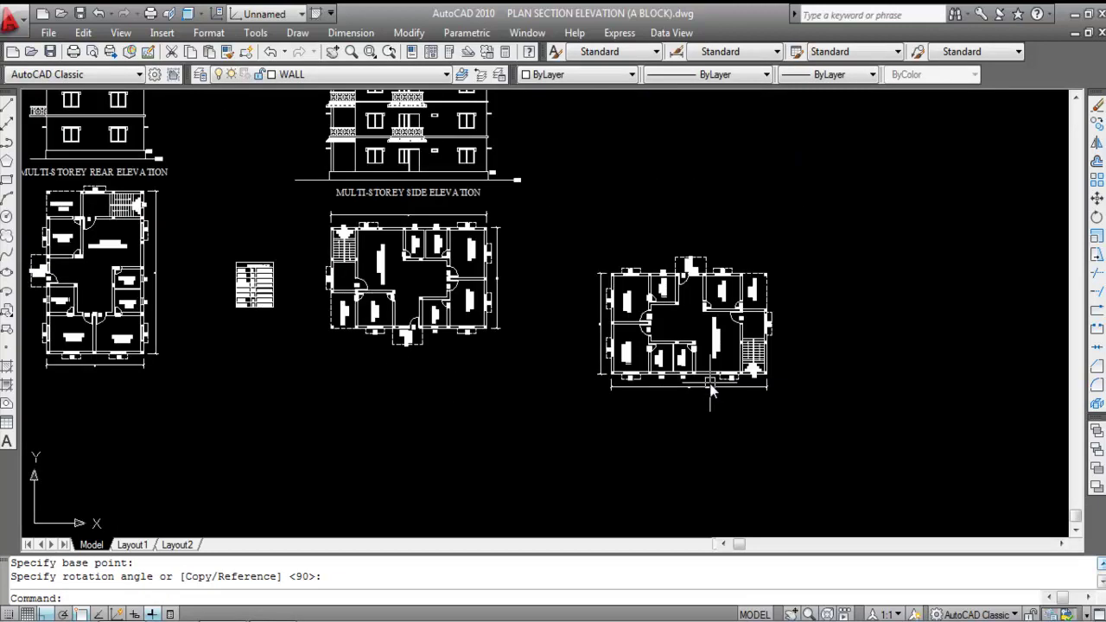
Step: Move the rotated plan up and to the right with Ortho off
left_click(860, 419)
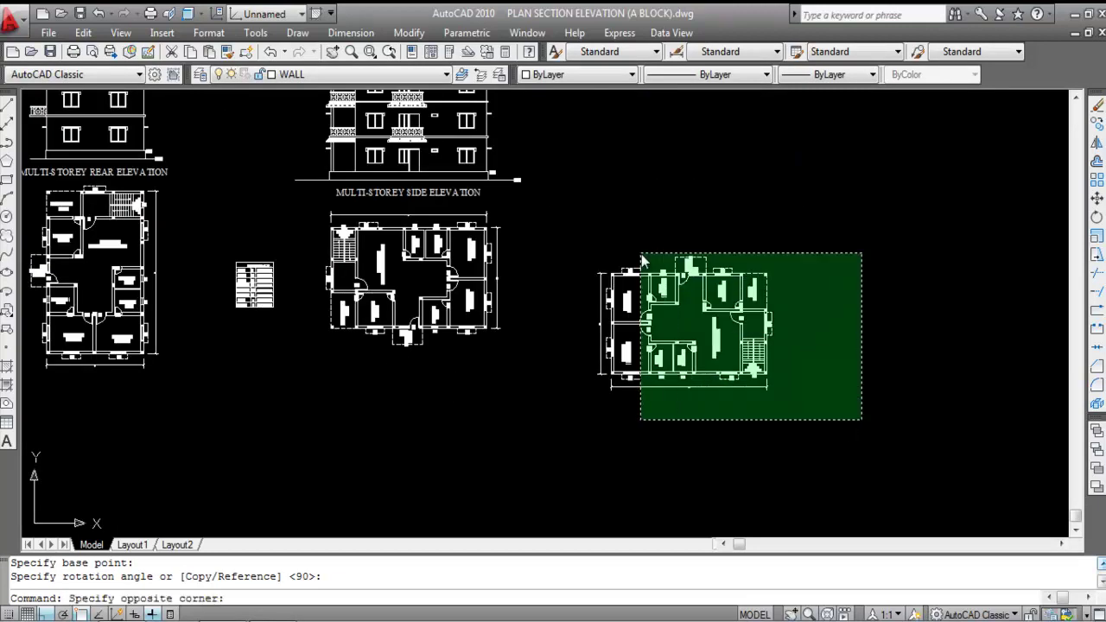
left_click(575, 205)
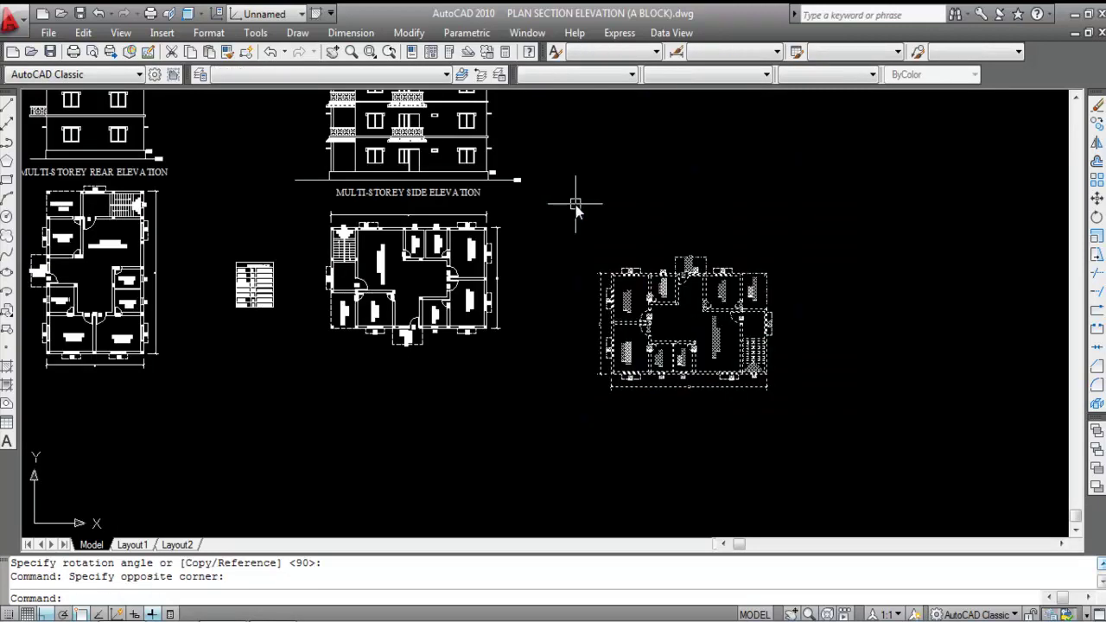
type("M")
key("Return")
left_click(672, 302)
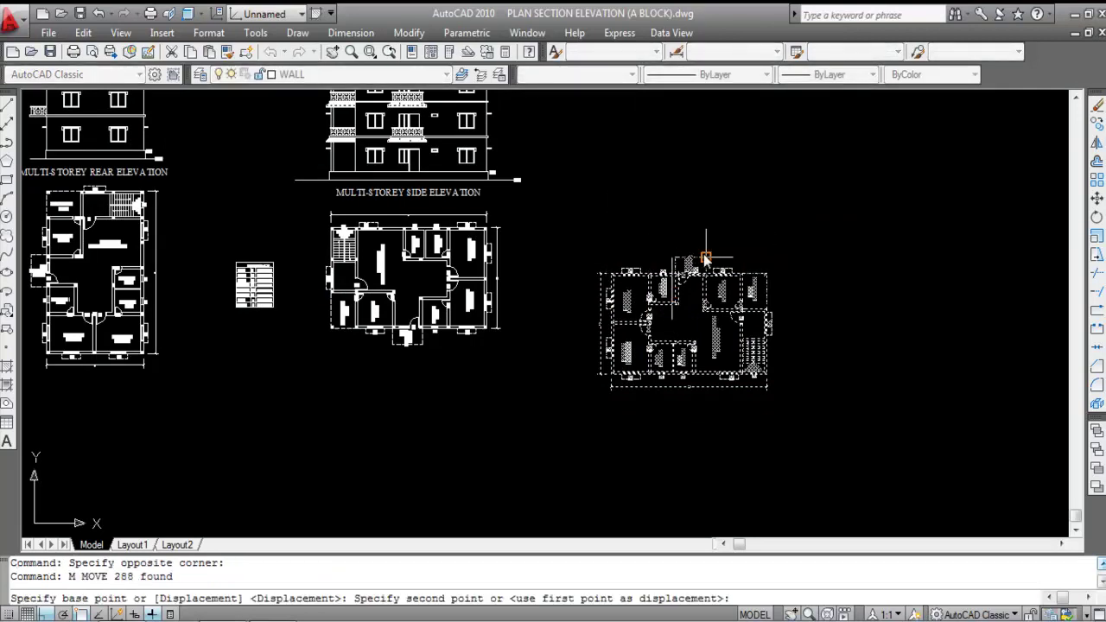
key("F8")
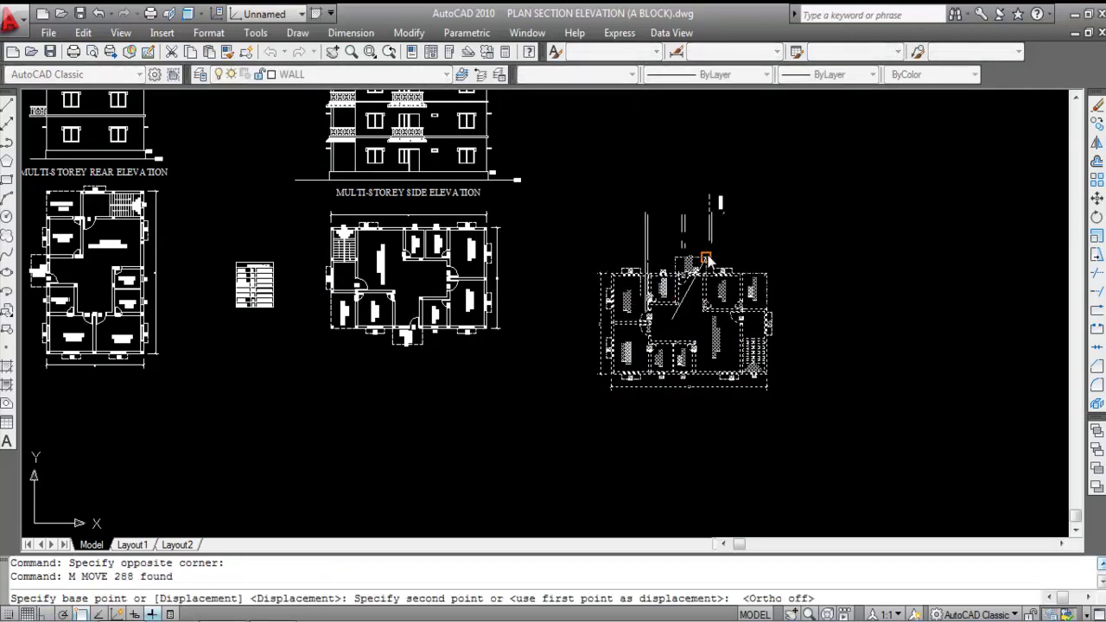
left_click(713, 262)
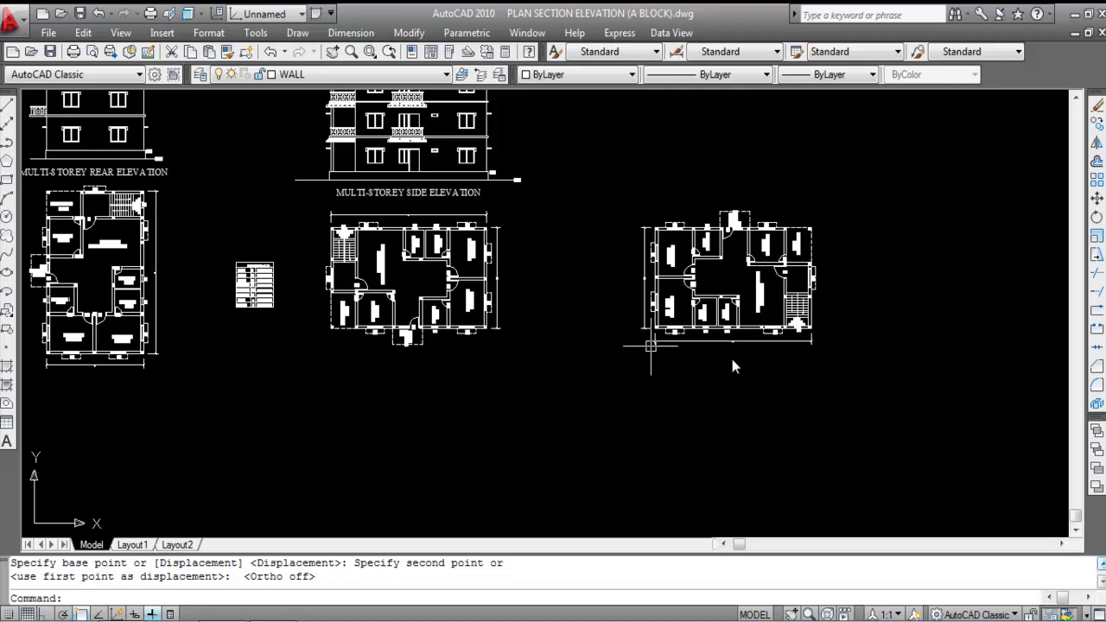
scroll(836, 208, "up", 2)
scroll(835, 208, "up", 2)
scroll(614, 531, "up", 1)
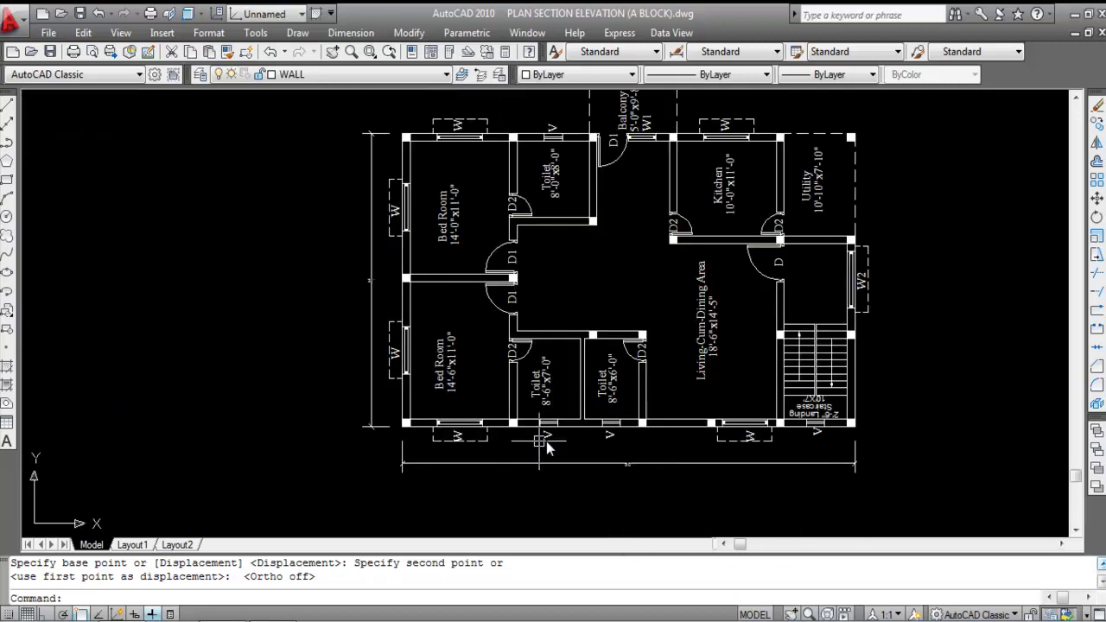
Step: Draw a horizontal line about 67'-10" long above the rotated floor plan
scroll(588, 442, "down", 2)
scroll(519, 229, "down", 2)
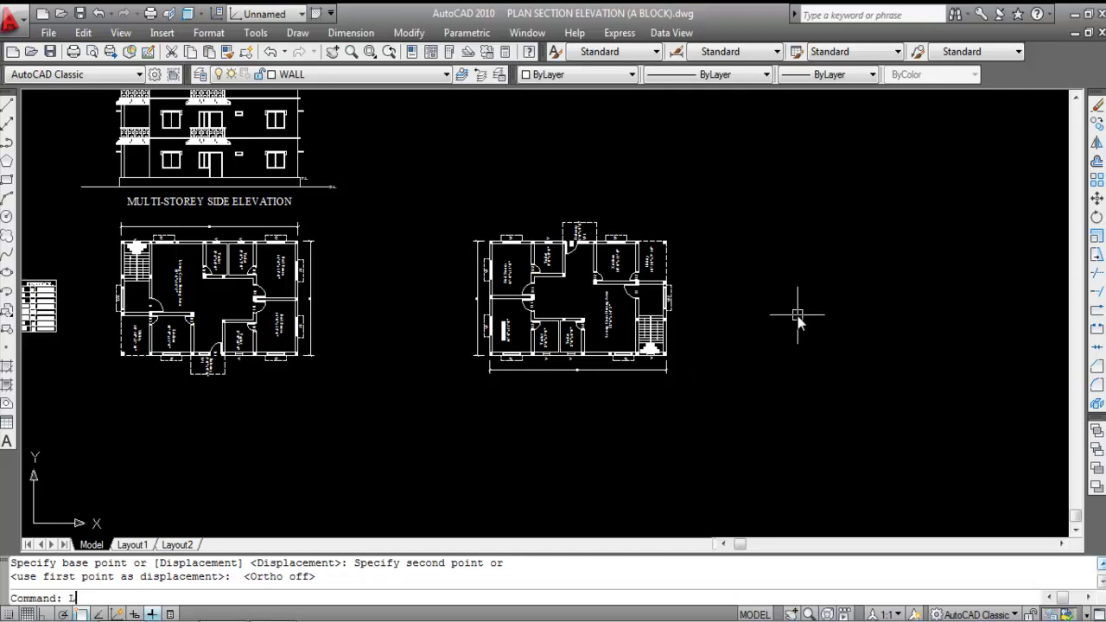
key("Return")
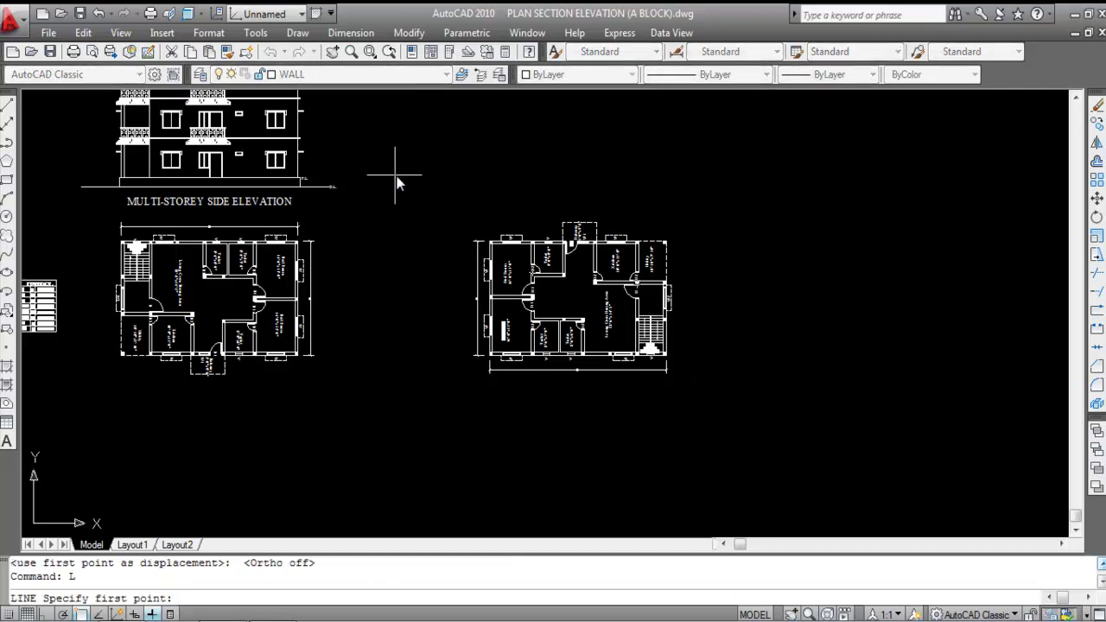
left_click(453, 191)
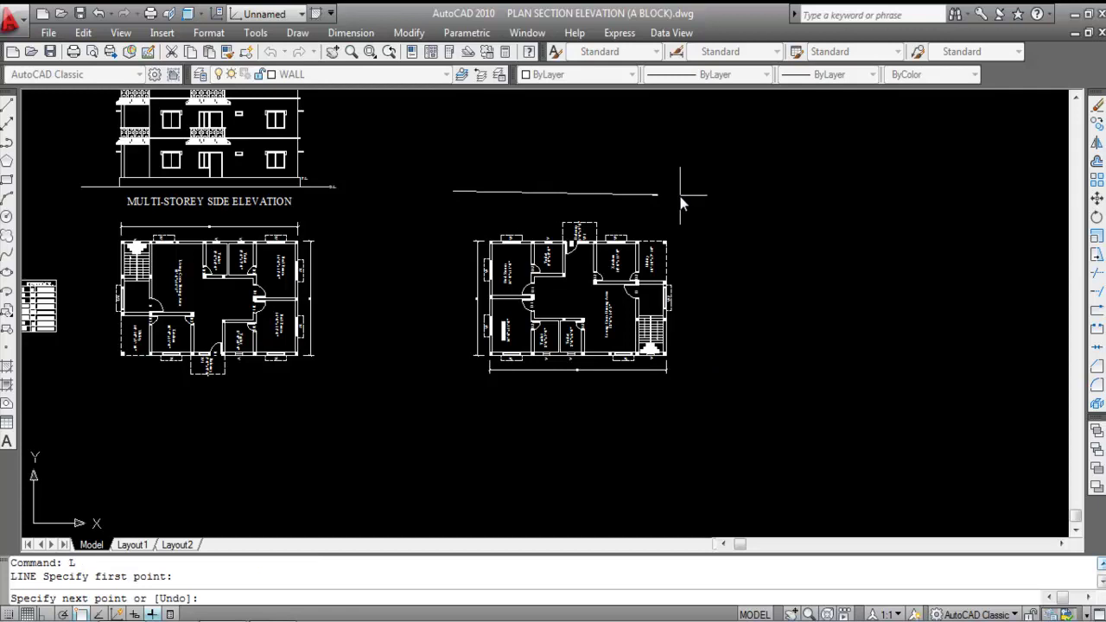
key("F8")
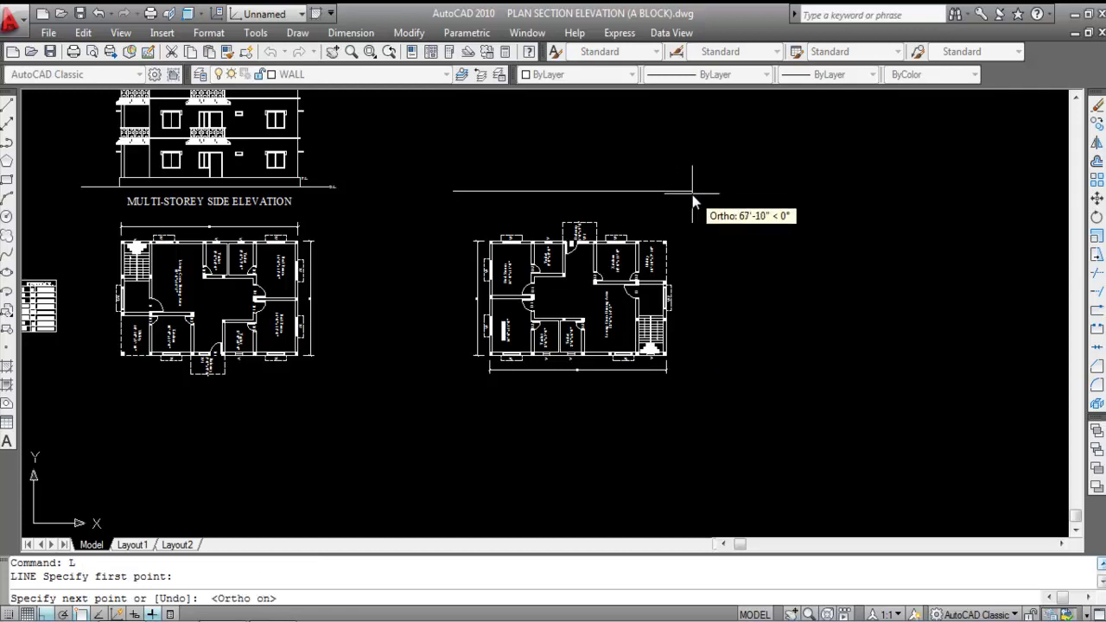
left_click(692, 191)
key("Escape")
scroll(518, 169, "up", 2)
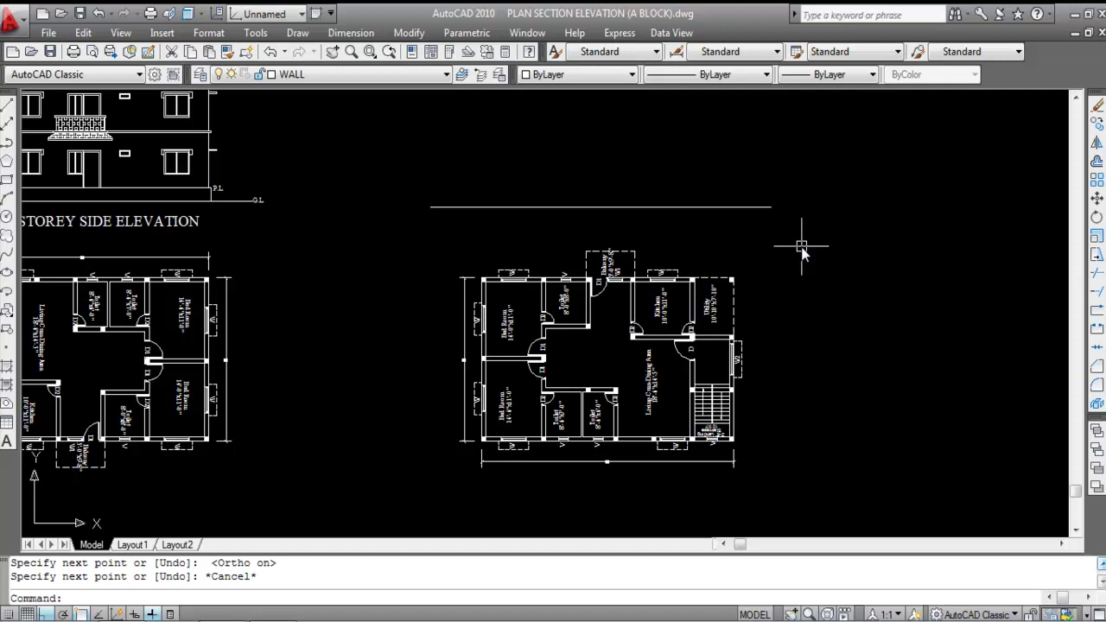
Step: Offset the horizontal line 2'6 upward to make a parallel pair
type("o")
key("Return")
type("2'6")
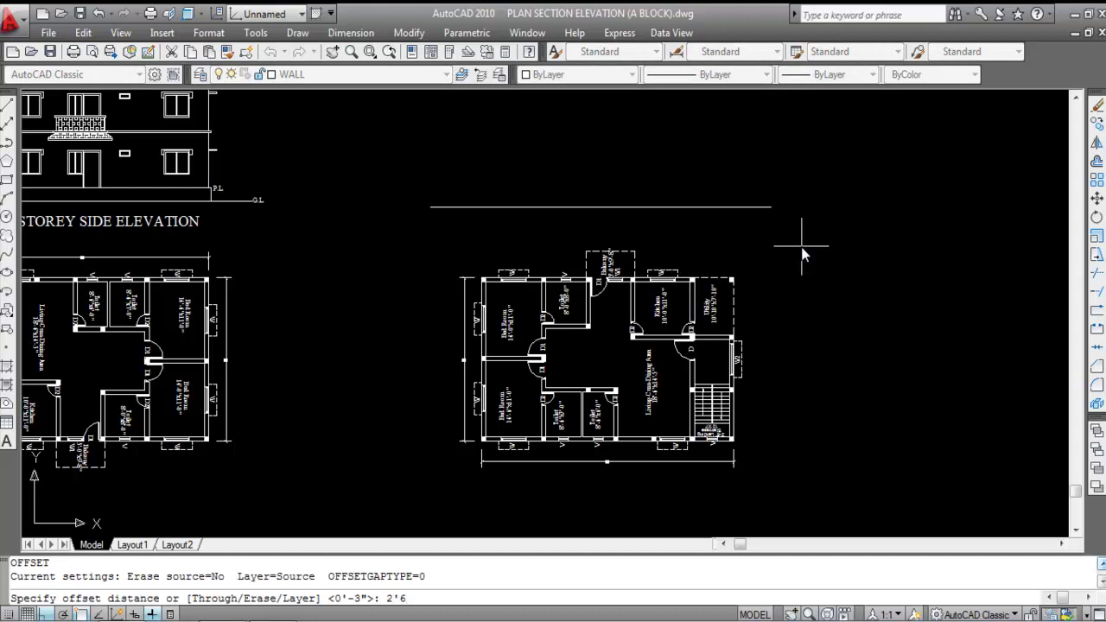
key("Return")
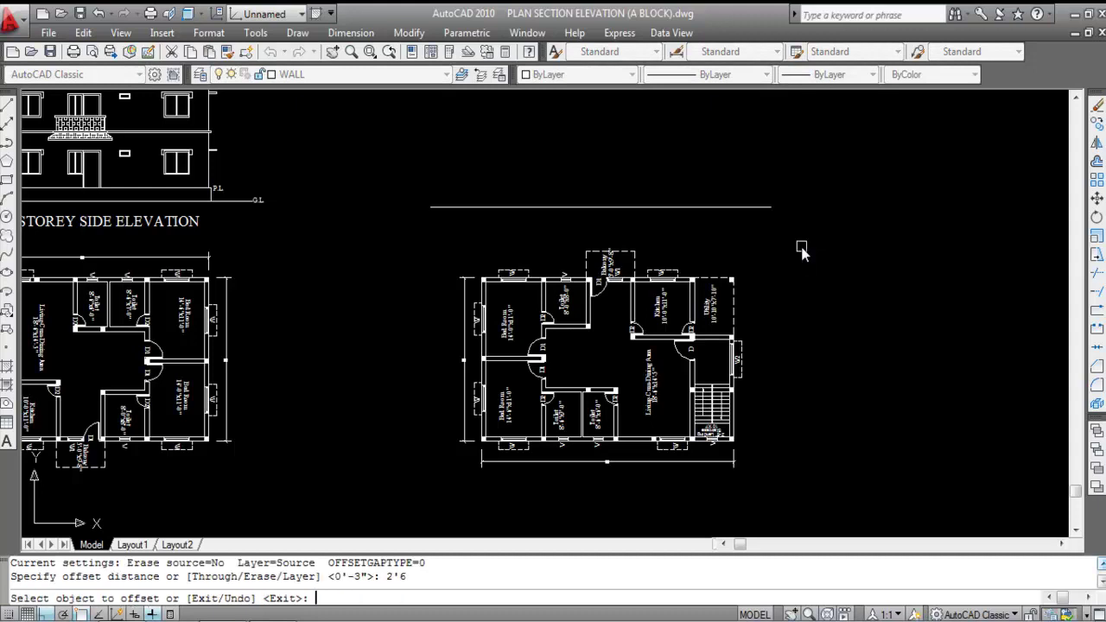
left_click(658, 208)
left_click(639, 145)
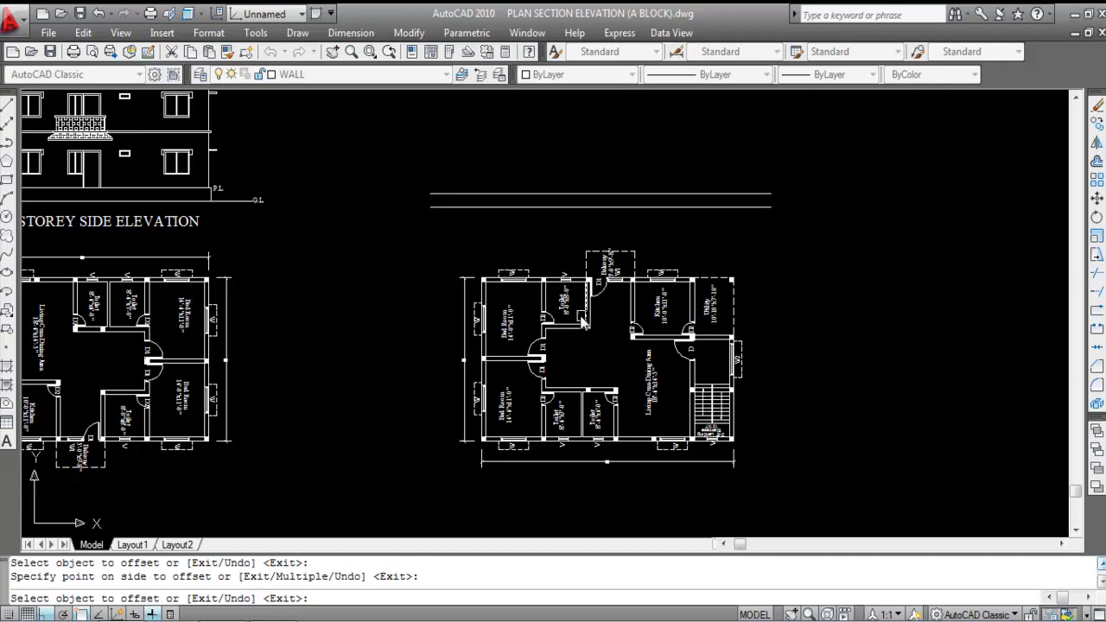
key("Escape")
left_click(700, 198)
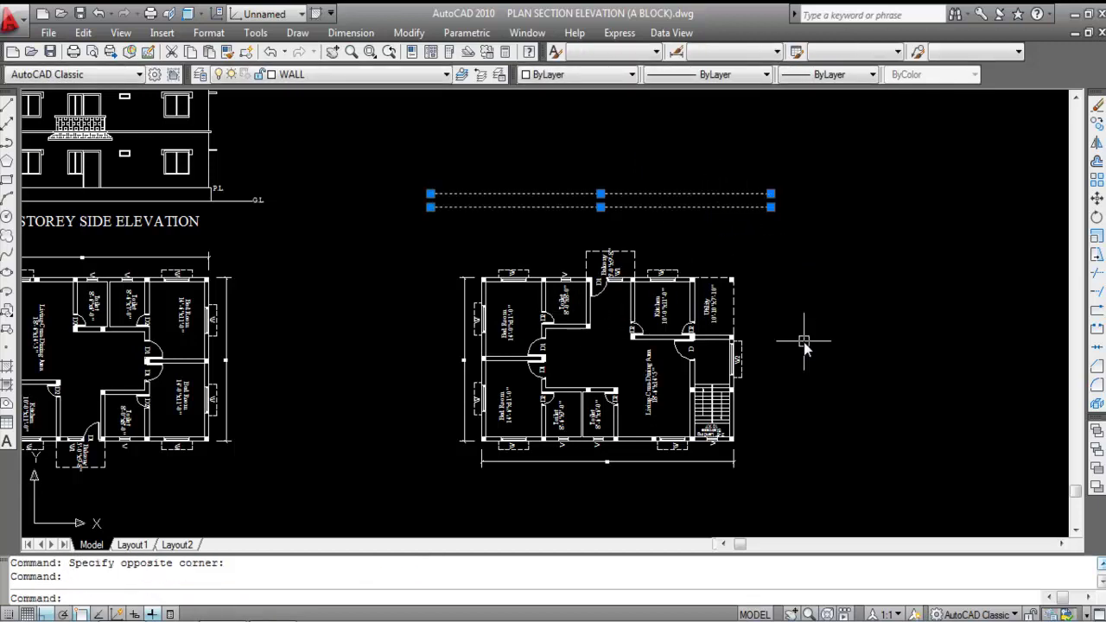
key("Escape")
scroll(579, 363, "down", 3)
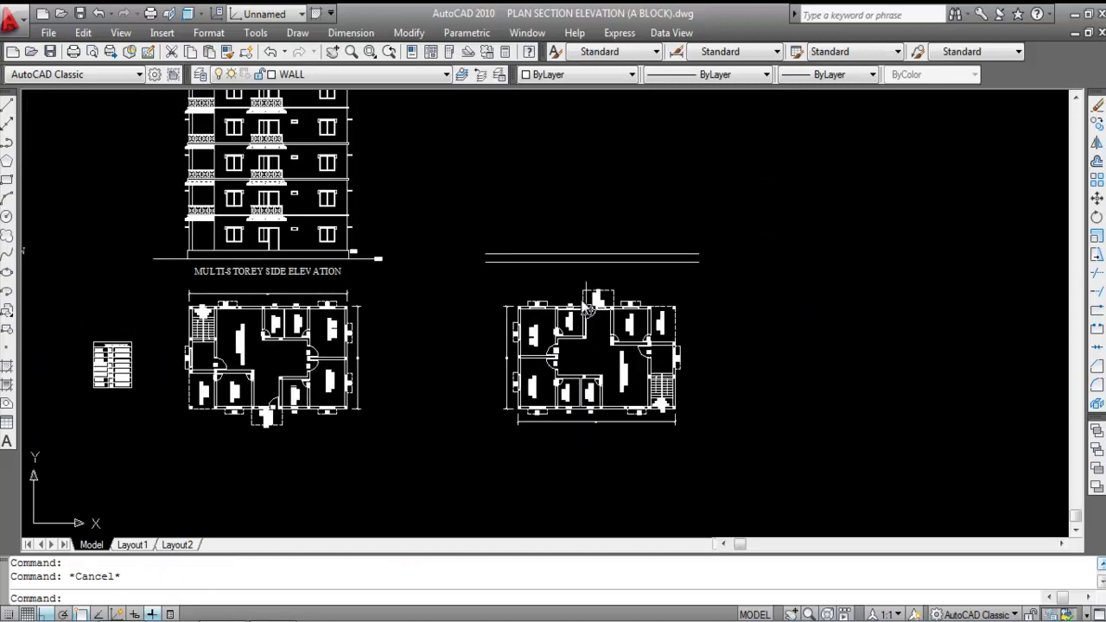
scroll(518, 432, "up", 2)
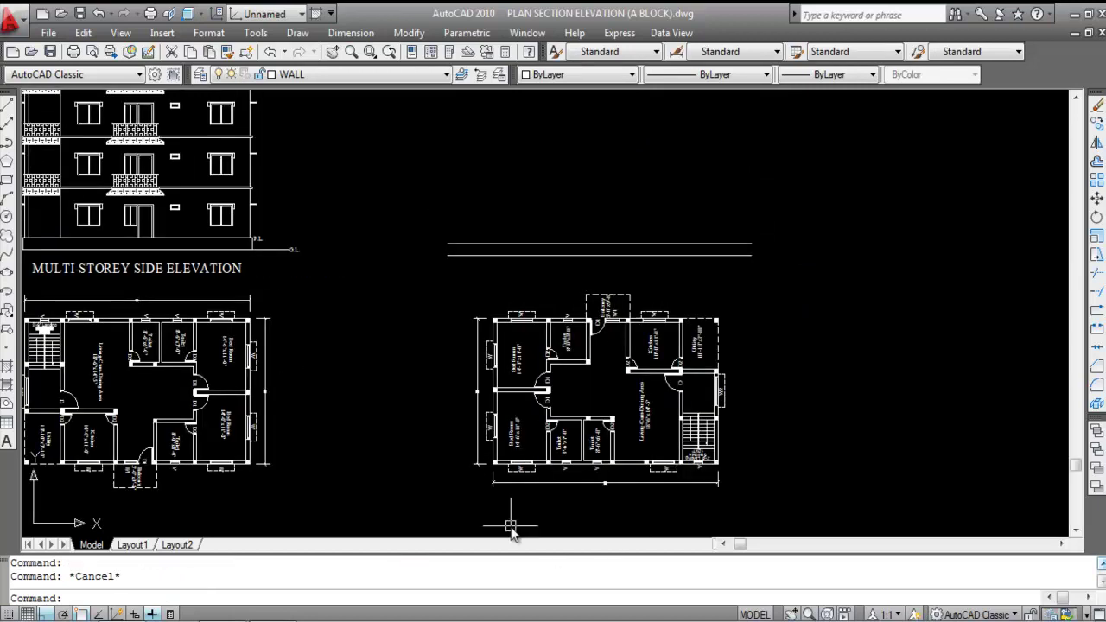
scroll(550, 509, "up", 2)
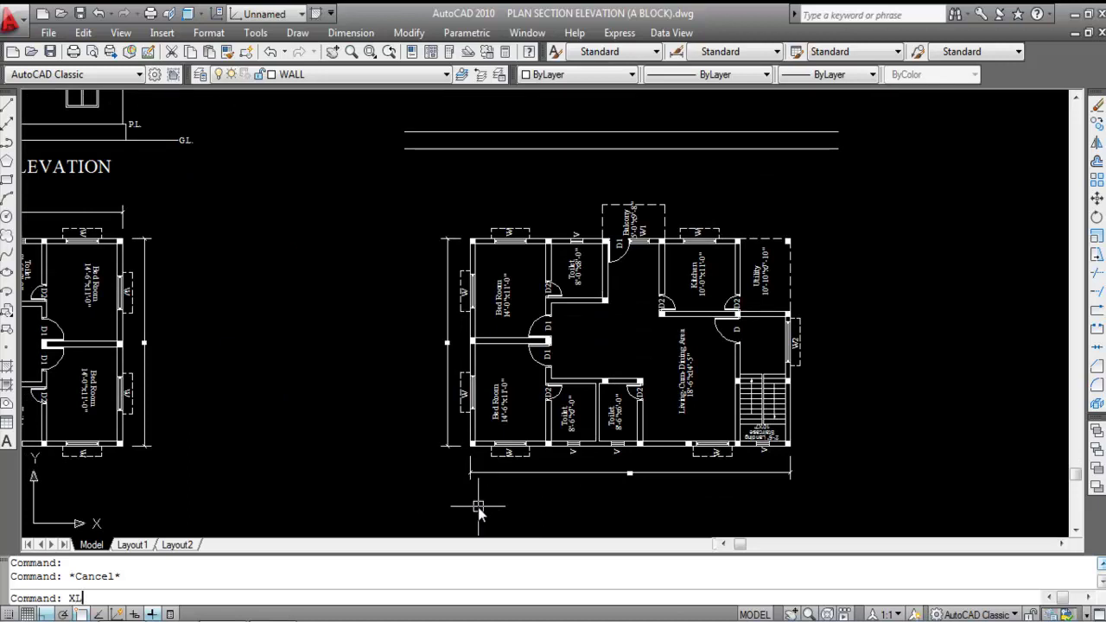
Step: Place vertical construction lines through the plan's left and right outer wall corners
key("Return")
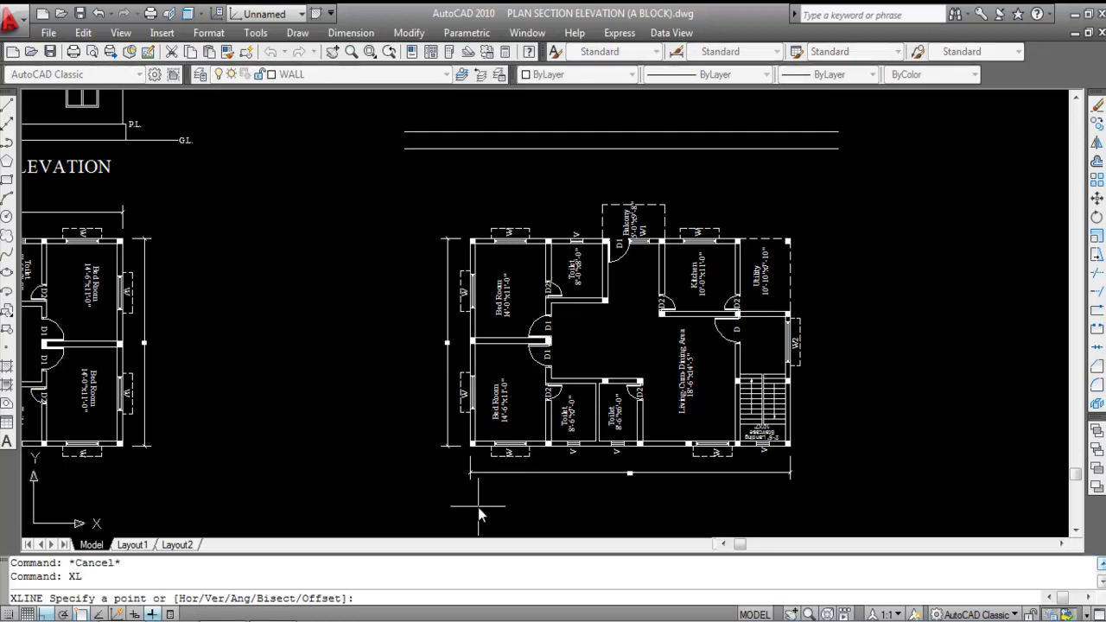
type("V")
key("Return")
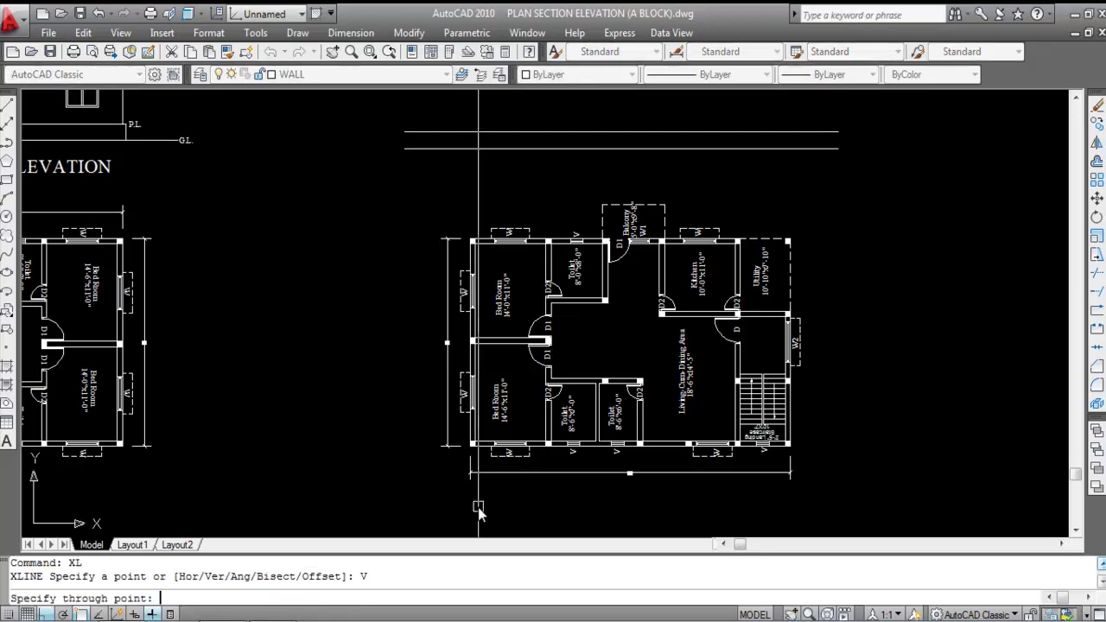
scroll(478, 463, "up", 3)
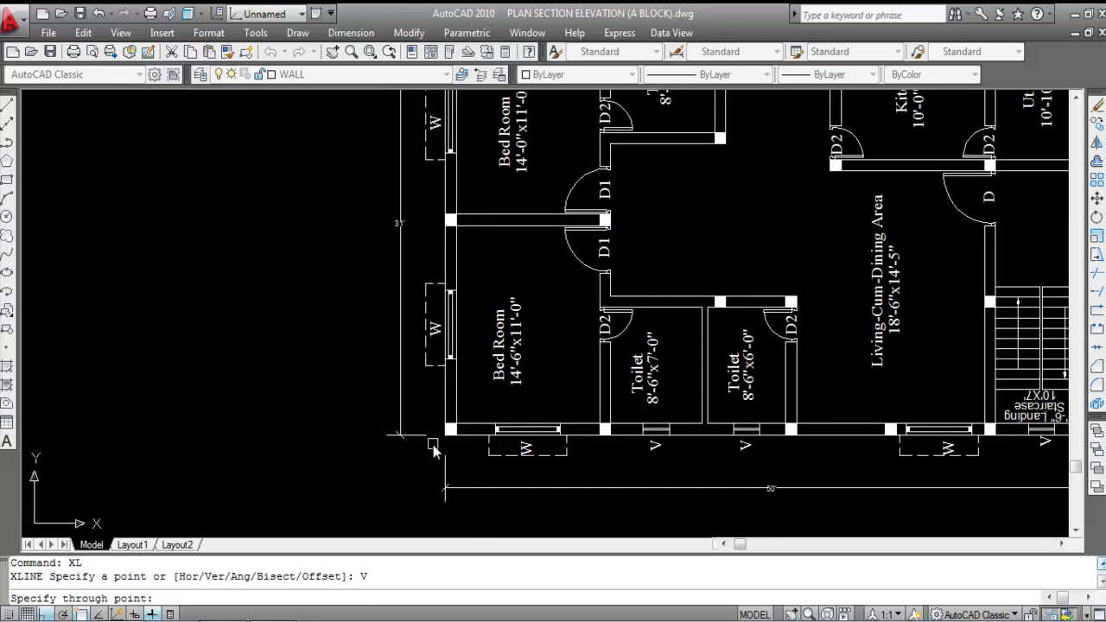
scroll(458, 441, "up", 2)
left_click(457, 437)
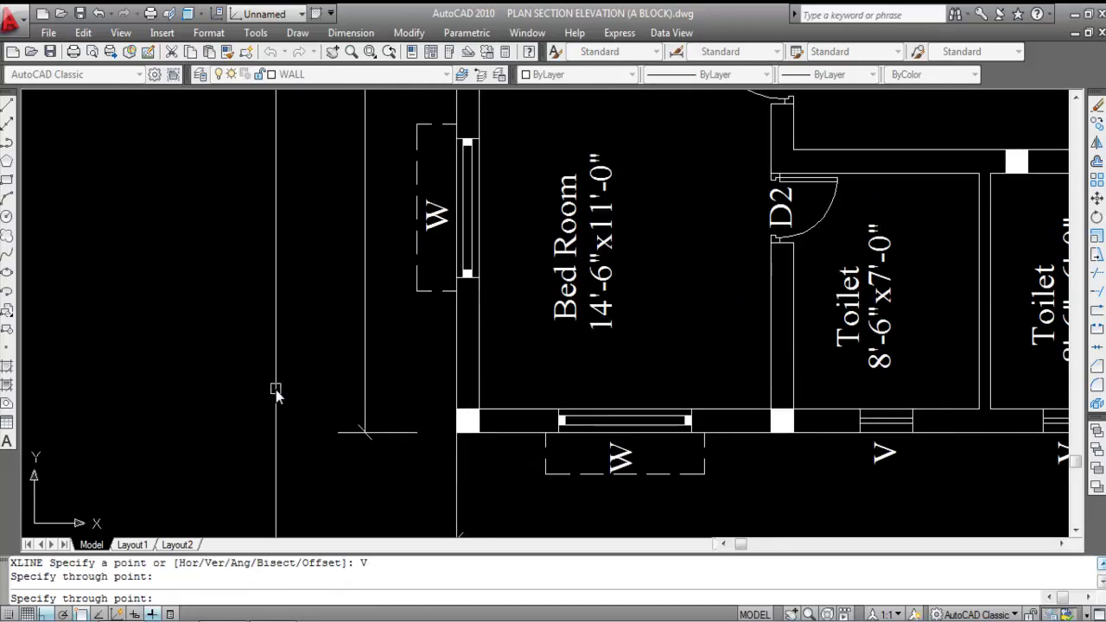
scroll(302, 449, "down", 5)
scroll(669, 458, "up", 4)
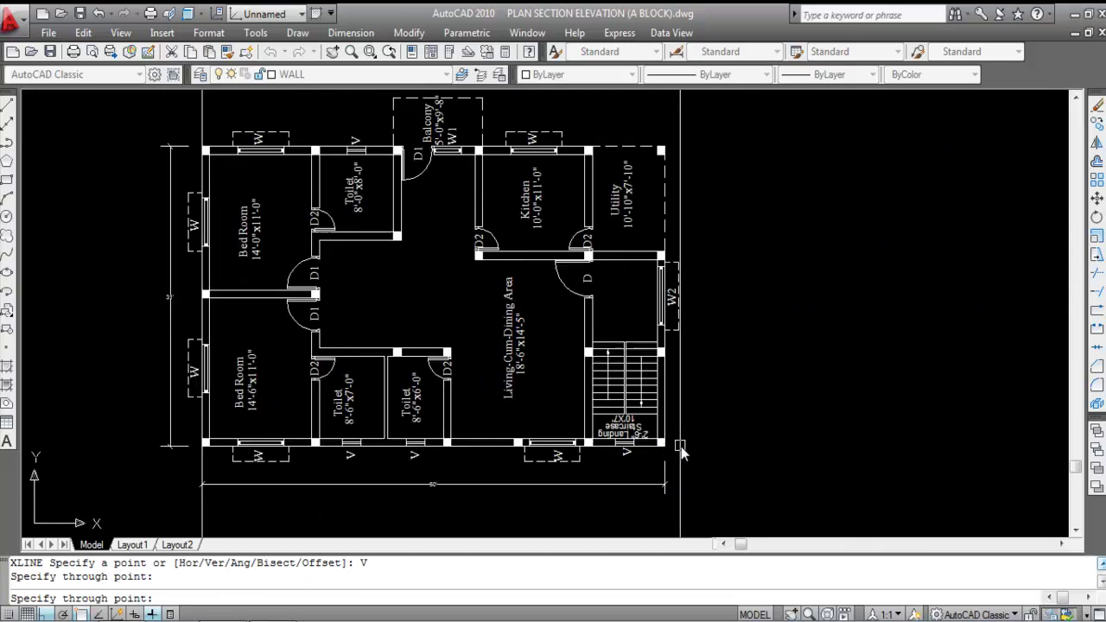
left_click(657, 444)
scroll(415, 343, "down", 4)
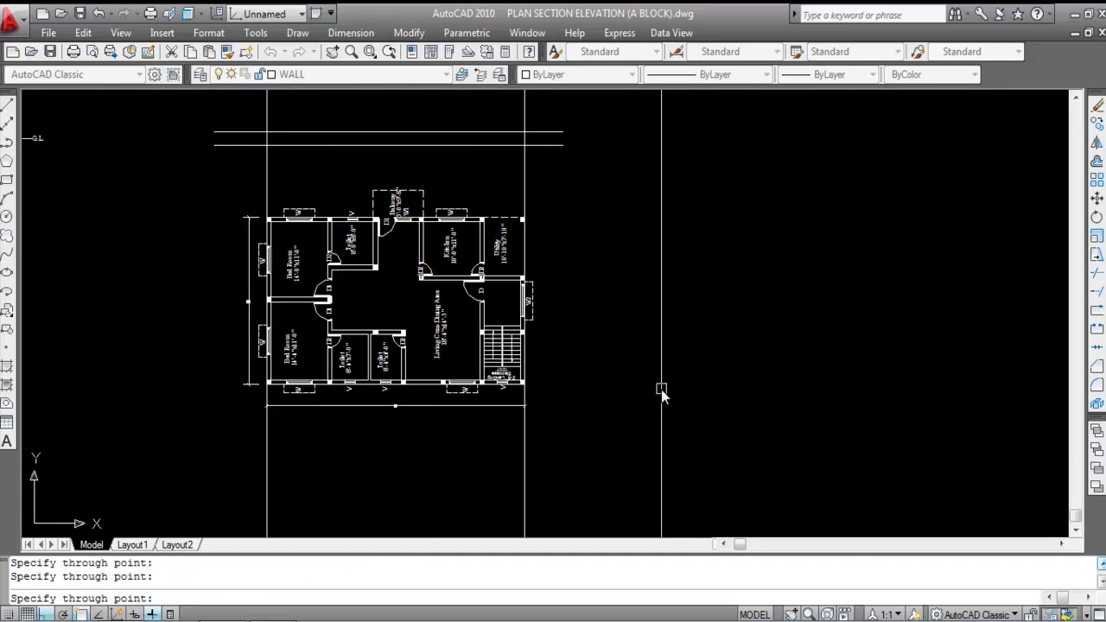
key("Escape")
scroll(634, 457, "down", 2)
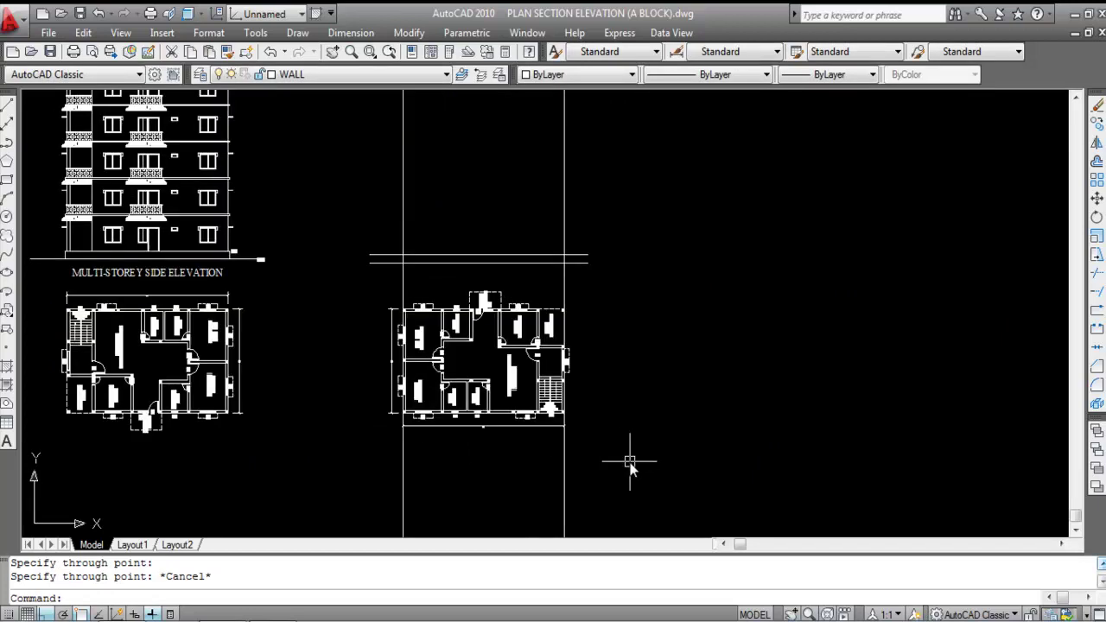
Step: Offset the left and right vertical lines 6" outward on each side
scroll(445, 195, "up", 2)
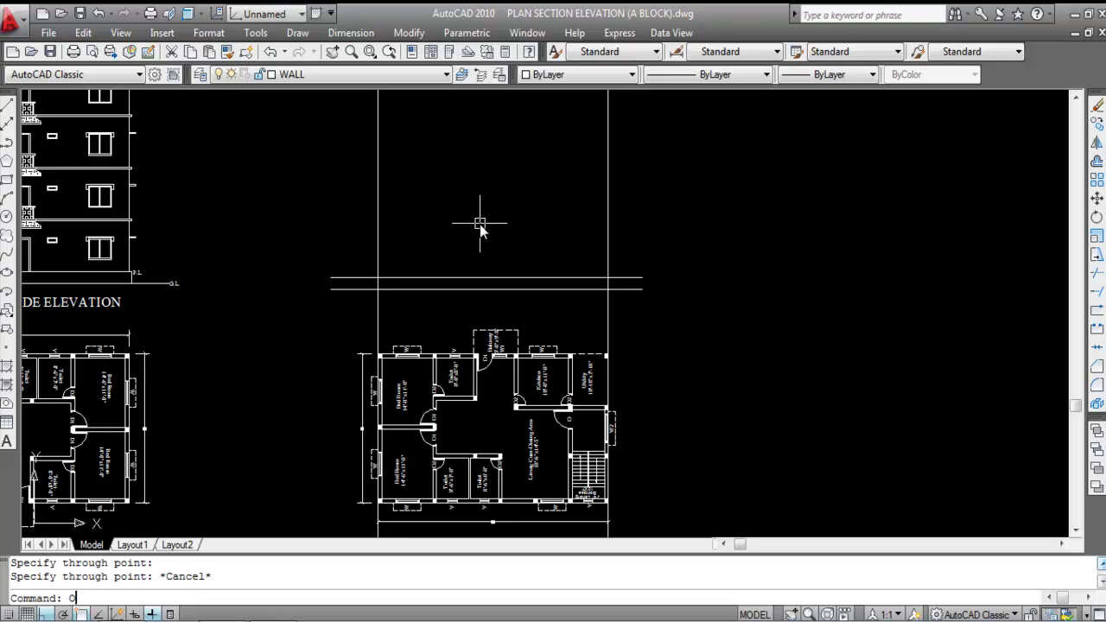
key("Return")
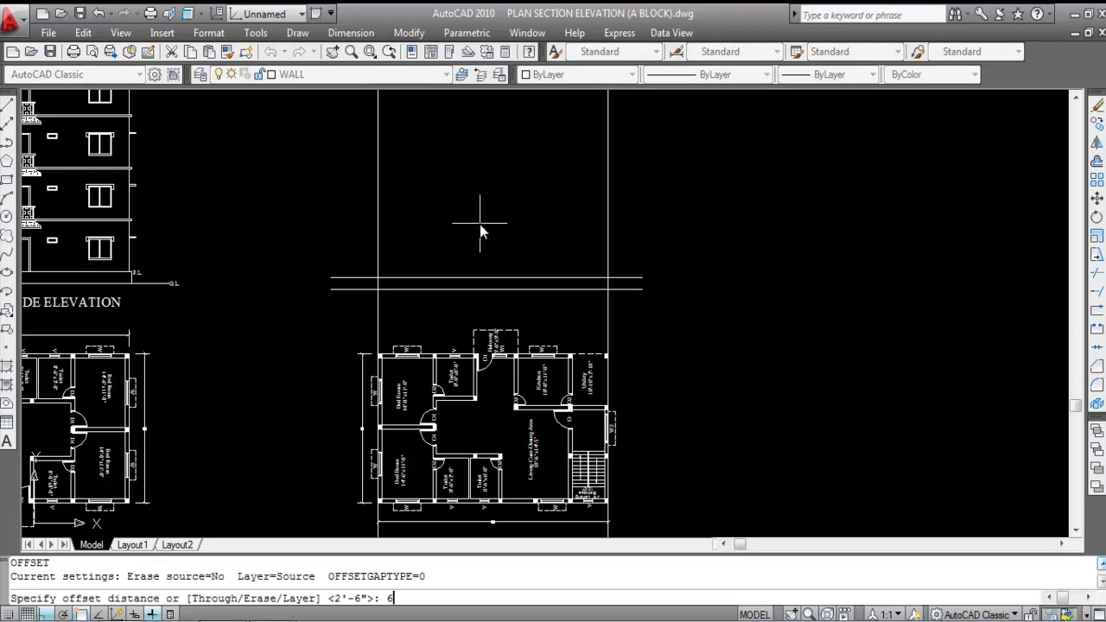
key("Return")
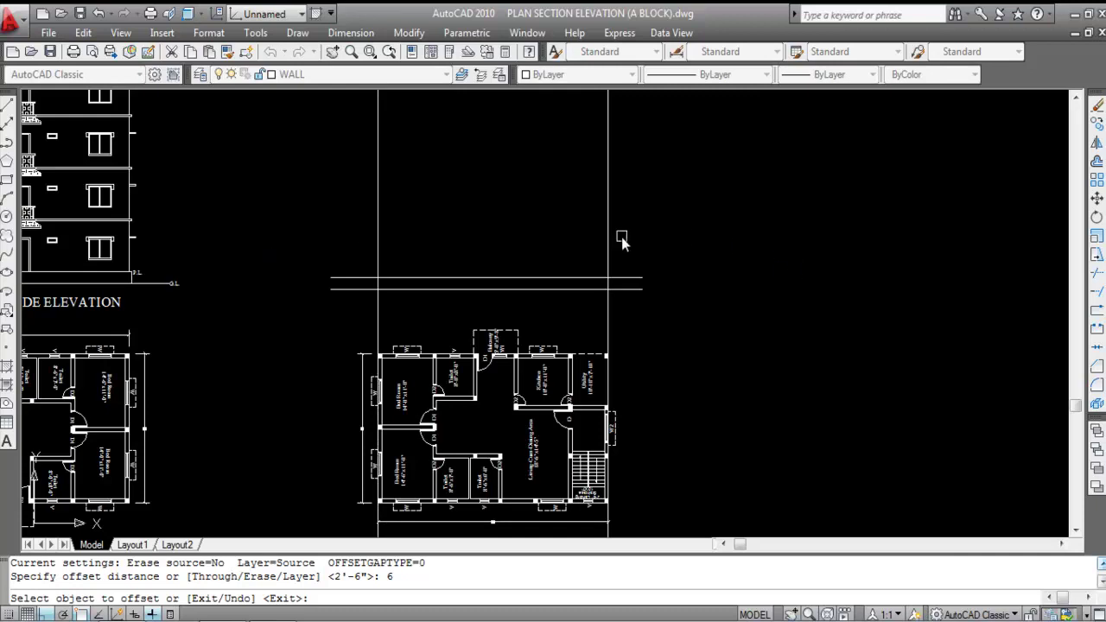
left_click(378, 240)
left_click(307, 240)
left_click(609, 259)
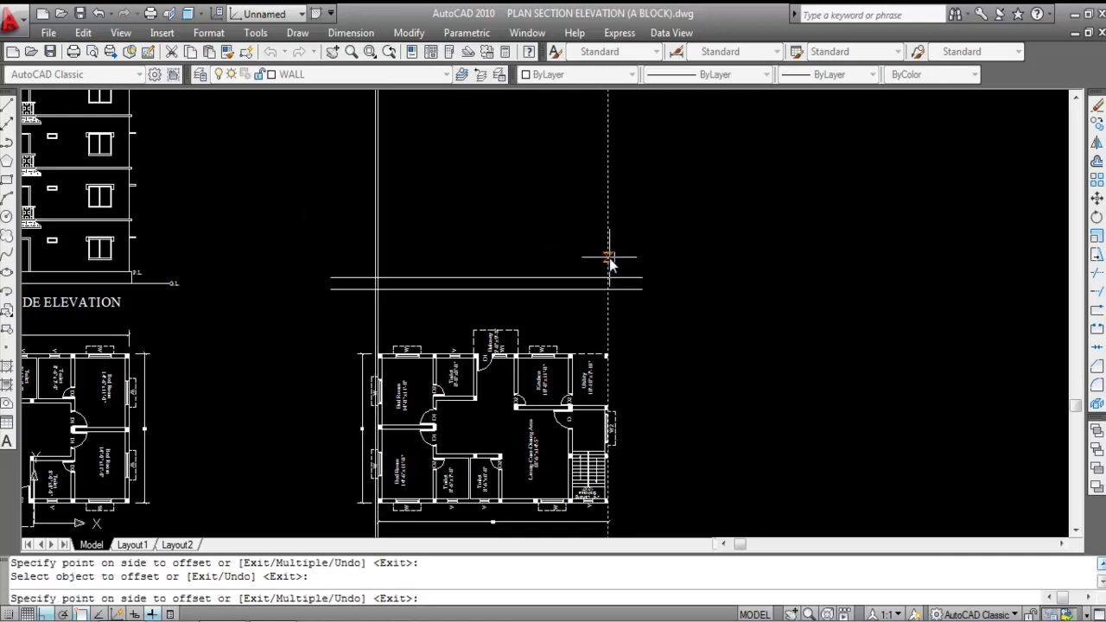
left_click(623, 272)
scroll(622, 271, "up", 3)
scroll(530, 286, "down", 2)
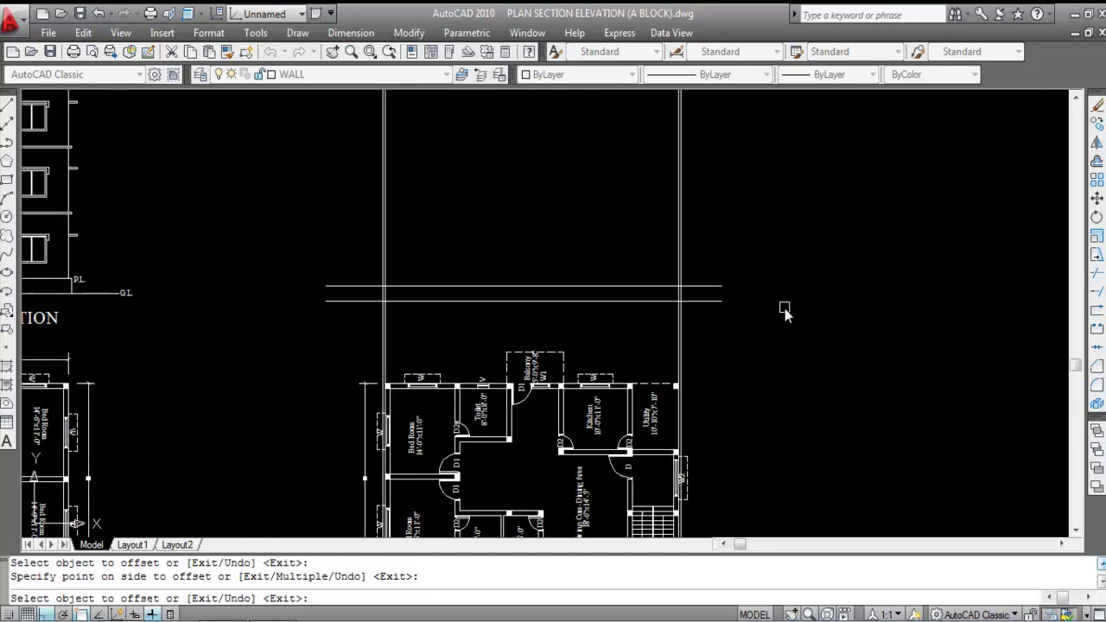
key("Escape")
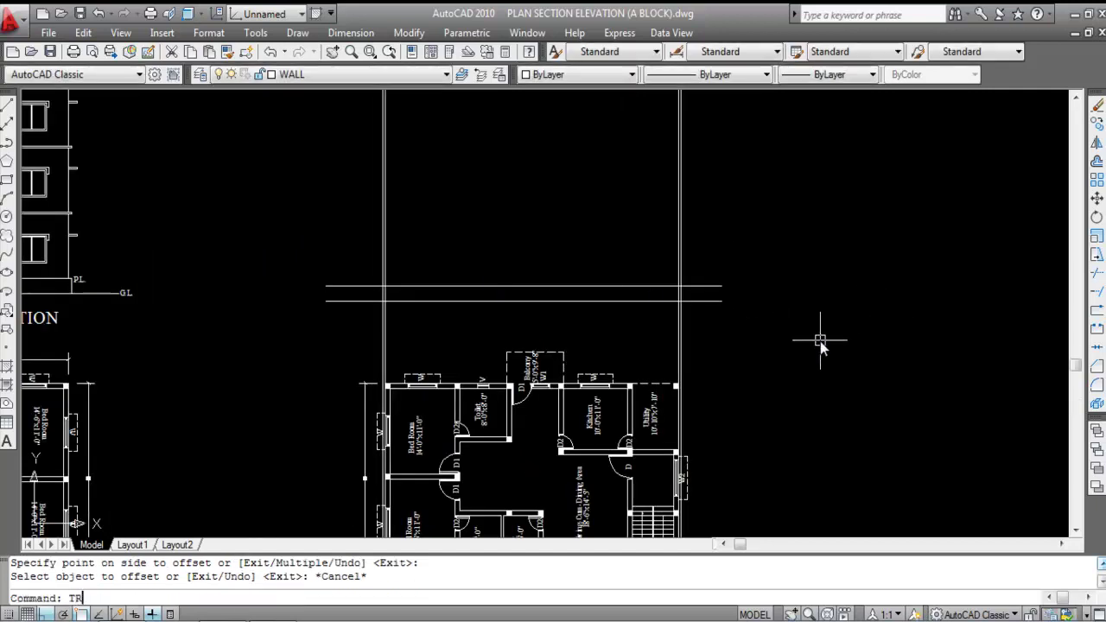
Step: Trim the wall and ground line overhangs using crossing-window cutting edges
key("Return")
left_click(719, 339)
left_click(533, 236)
left_click(425, 322)
left_click(313, 234)
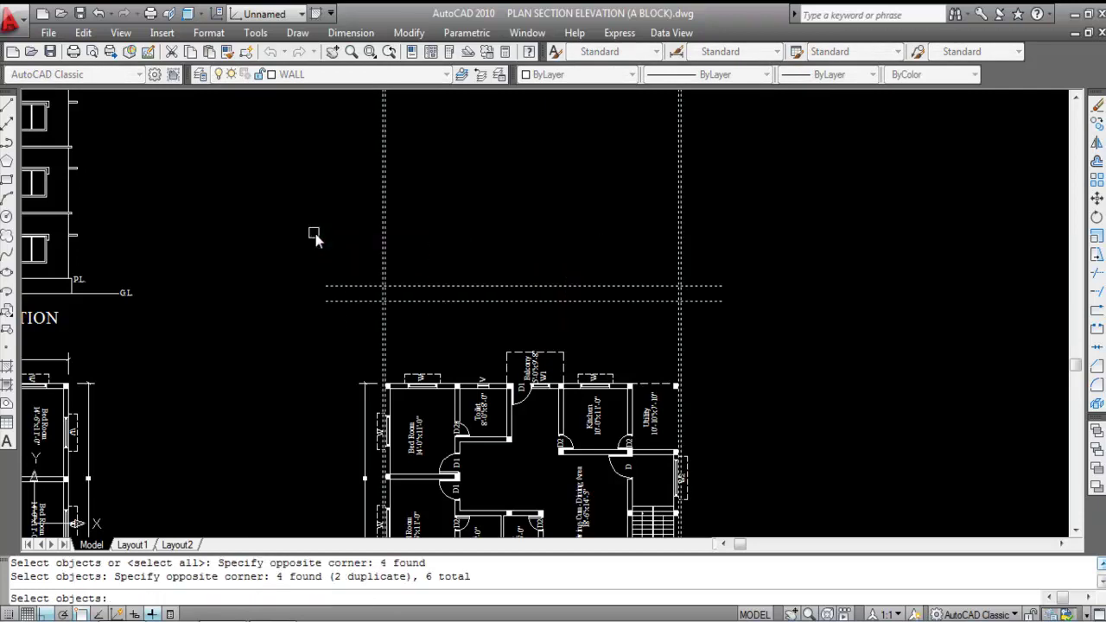
key("Return")
scroll(351, 285, "up", 3)
left_click(371, 295)
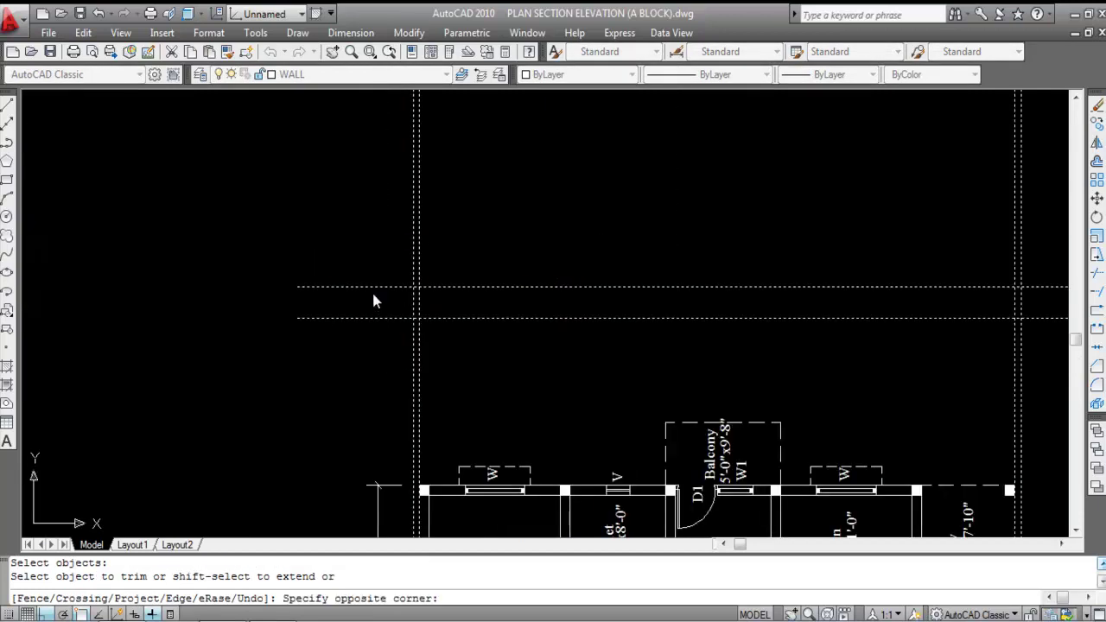
left_click(393, 255)
left_click(412, 261)
scroll(317, 269, "down", 2)
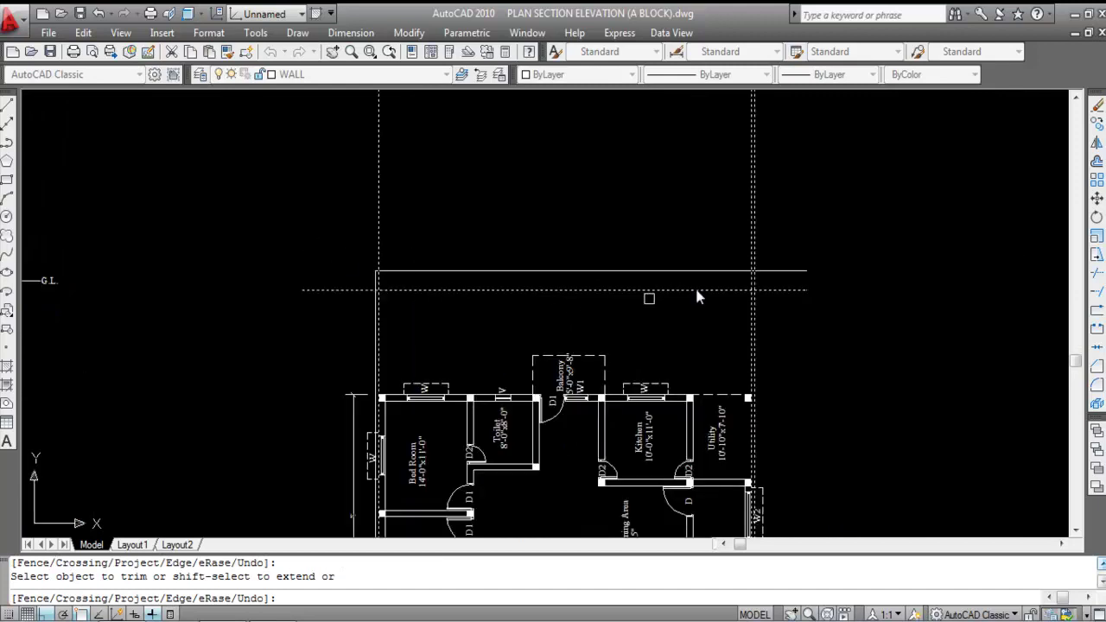
left_click(756, 233)
left_click(783, 271)
left_click(824, 332)
left_click(228, 318)
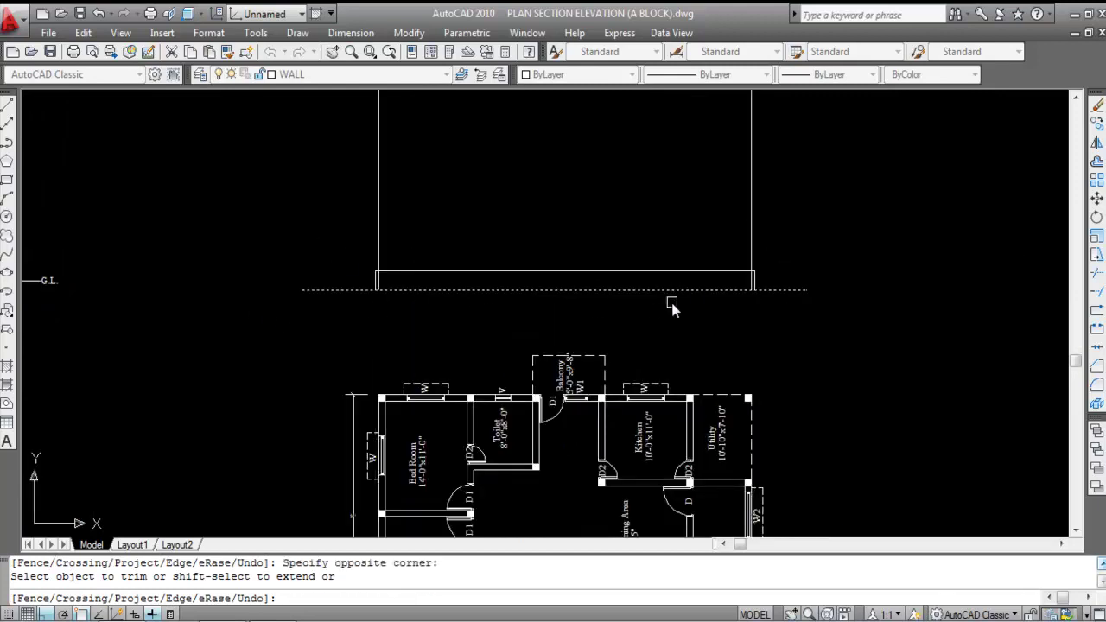
key("Return")
Step: Trim the left and right wall lines back to the plinth's top line
key("Return")
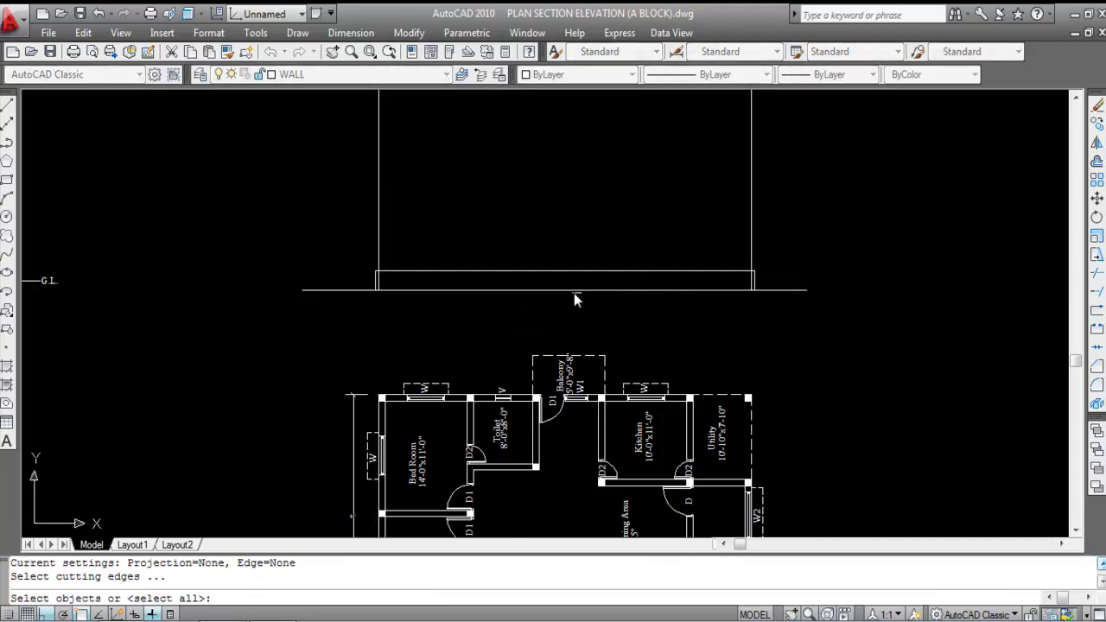
scroll(543, 277, "up", 2)
left_click(539, 264)
key("Return")
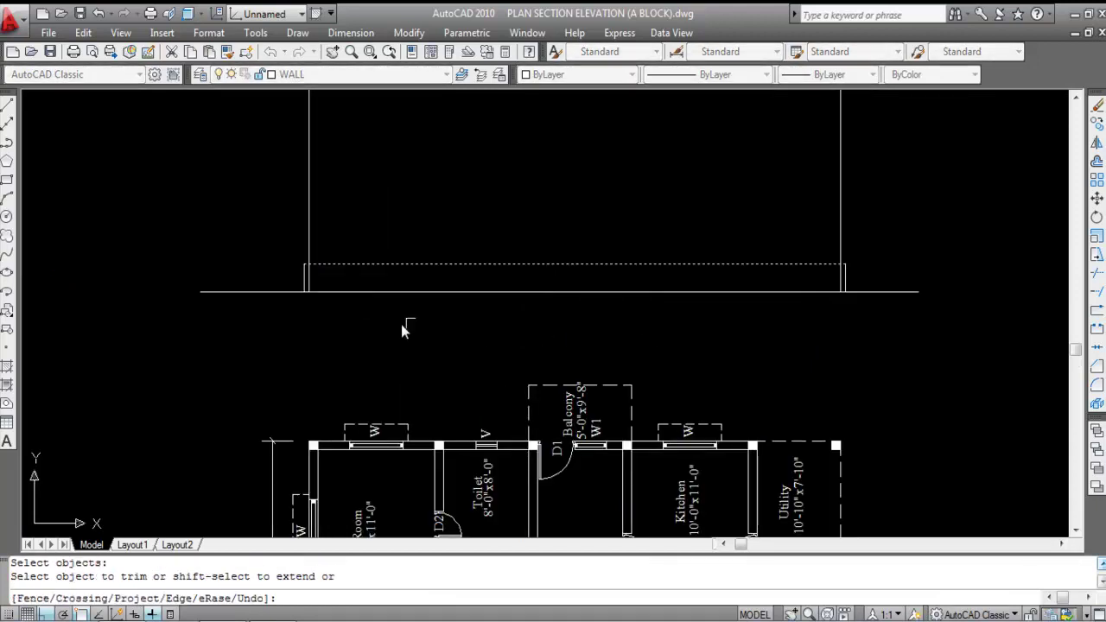
scroll(301, 279, "up", 3)
left_click(316, 278)
scroll(267, 268, "down", 4)
scroll(717, 269, "up", 3)
left_click(689, 285)
left_click(699, 288)
scroll(731, 311, "down", 2)
scroll(825, 367, "down", 4)
key("Escape")
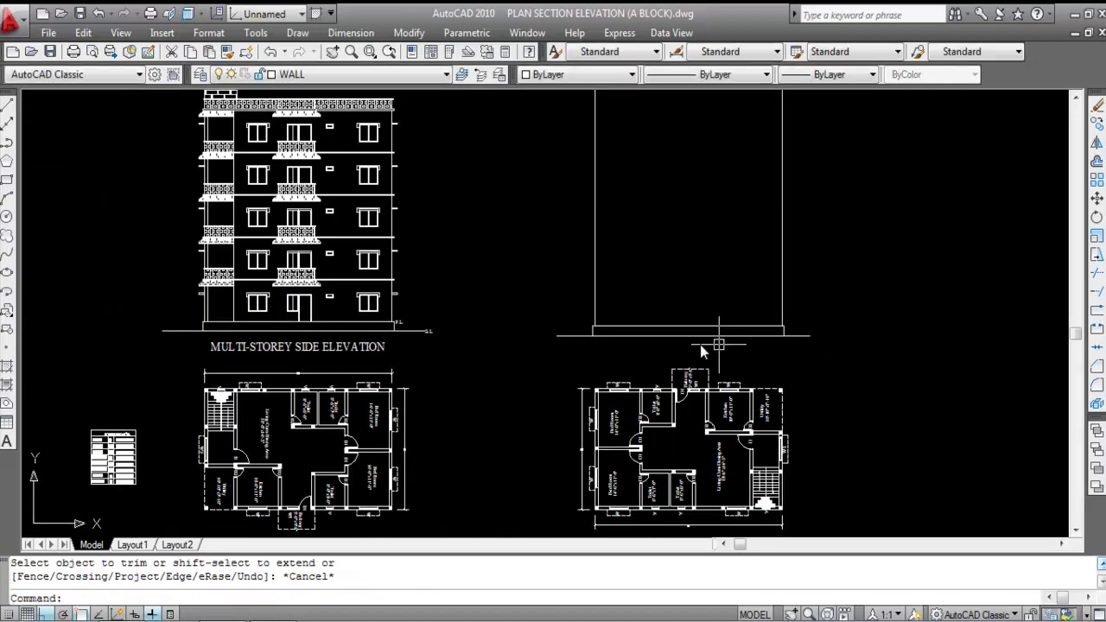
Step: Select the plinth top line and ground line, then clear the selection
scroll(755, 329, "up", 4)
left_click(755, 351)
left_click(728, 302)
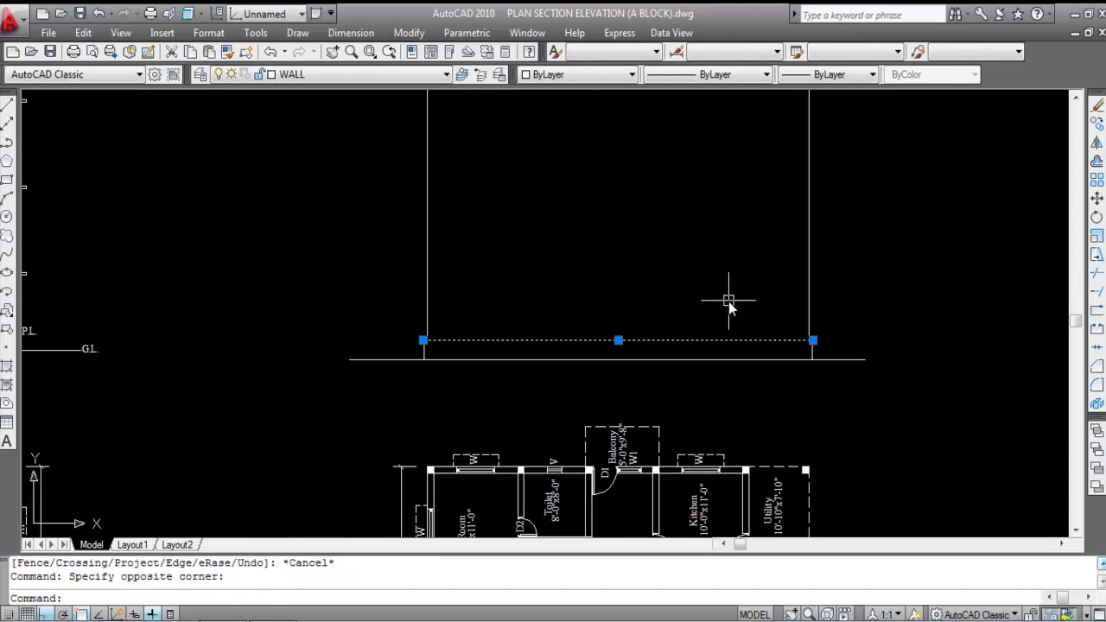
left_click(881, 405)
left_click(852, 318)
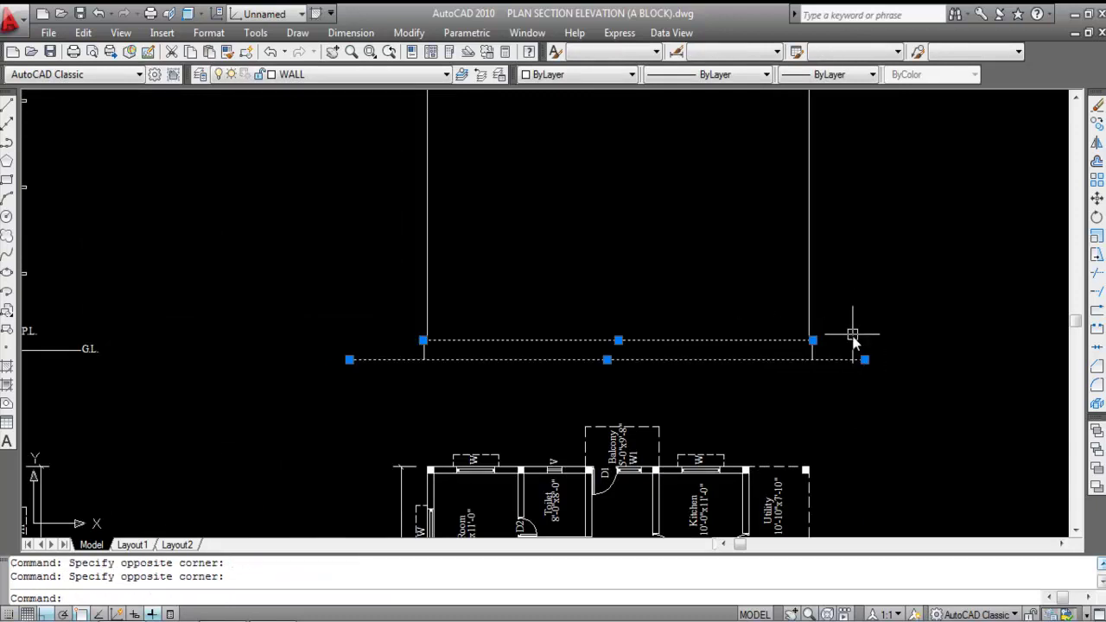
key("Escape")
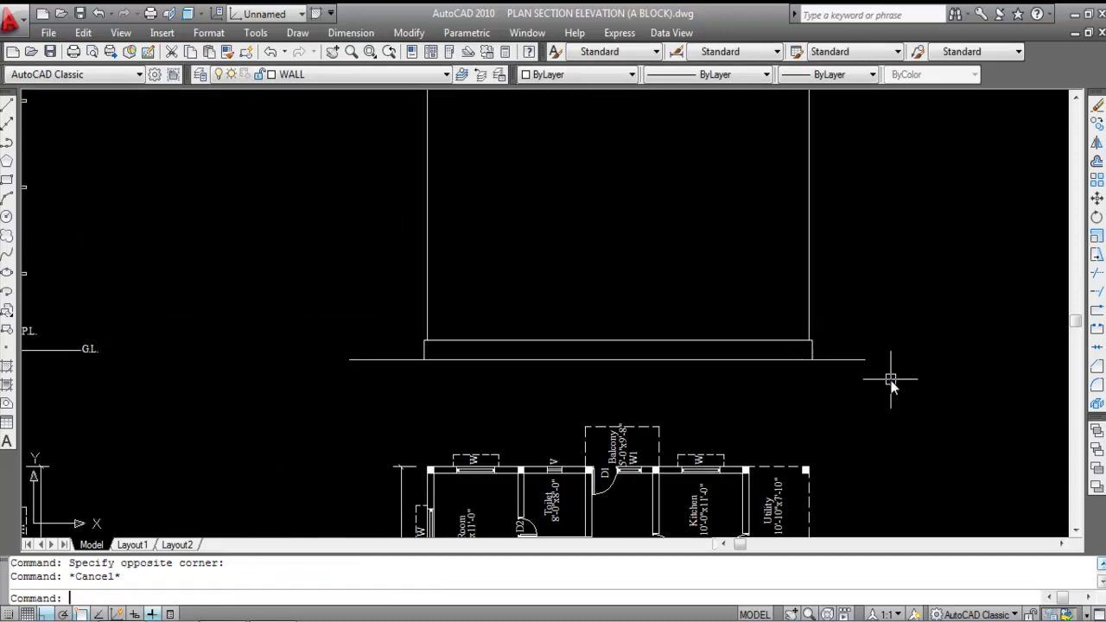
scroll(665, 339, "down", 5)
scroll(474, 341, "up", 3)
Step: Copy the side elevation's P.L. label twice, to the right elevation's plinth top and ground line end
left_click(321, 328)
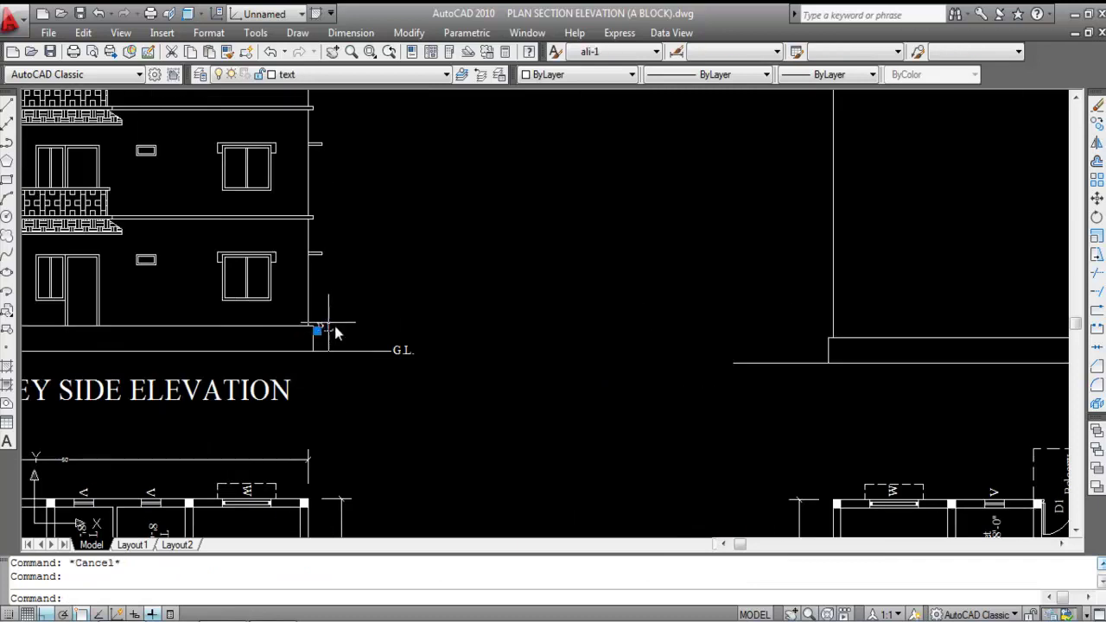
type("co")
key("Return")
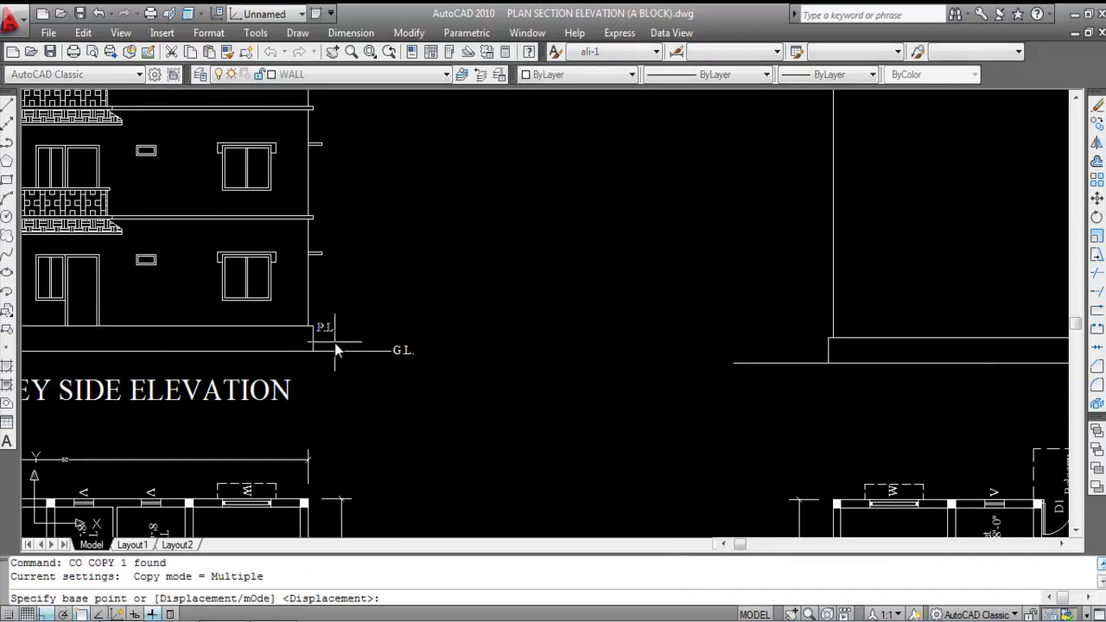
scroll(322, 338, "up", 1)
left_click(304, 330)
scroll(741, 296, "down", 4)
scroll(782, 324, "up", 4)
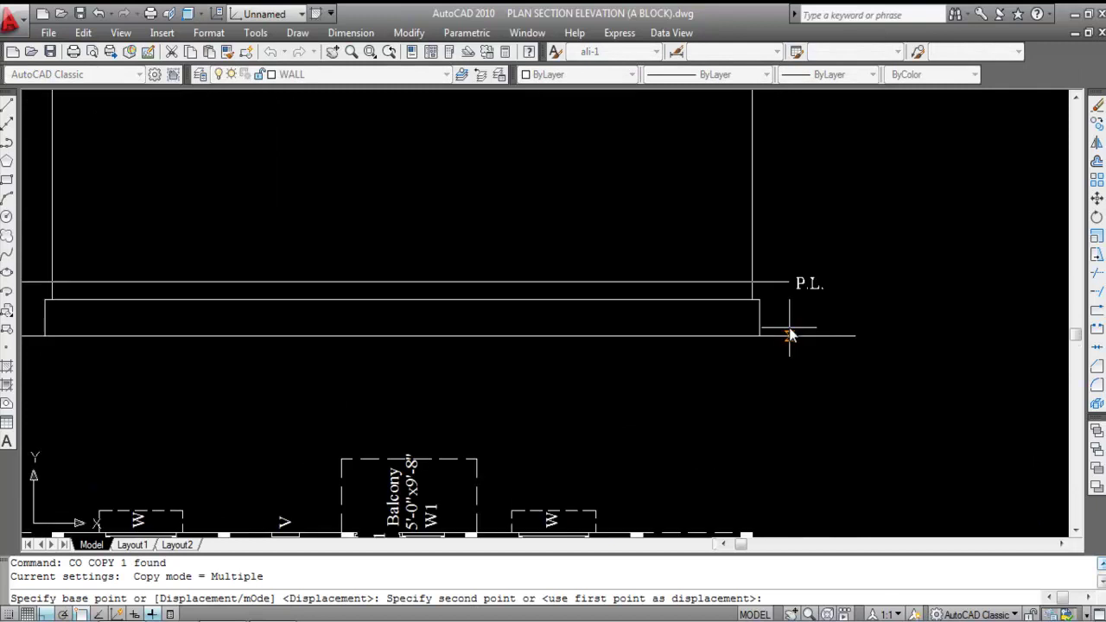
left_click(752, 299)
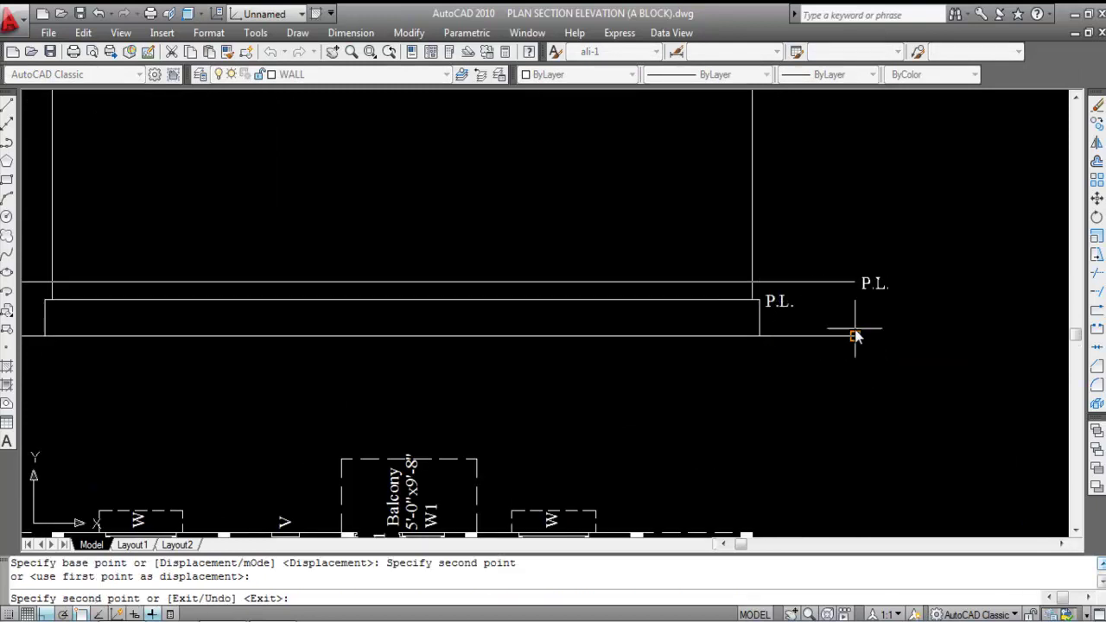
left_click(857, 337)
key("Escape")
Step: Edit the lower copied label so it reads G.L
scroll(860, 342, "up", 2)
left_click(882, 361)
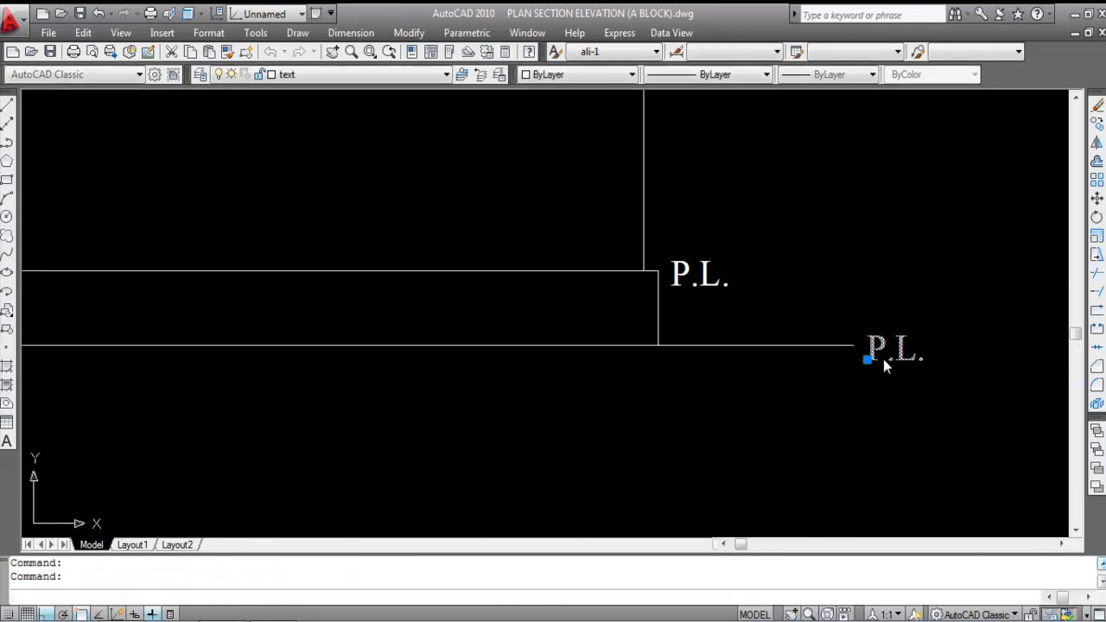
double_click(882, 363)
left_click_drag(881, 354, 831, 355)
type("G")
key("Return")
scroll(872, 360, "down", 2)
key("Escape")
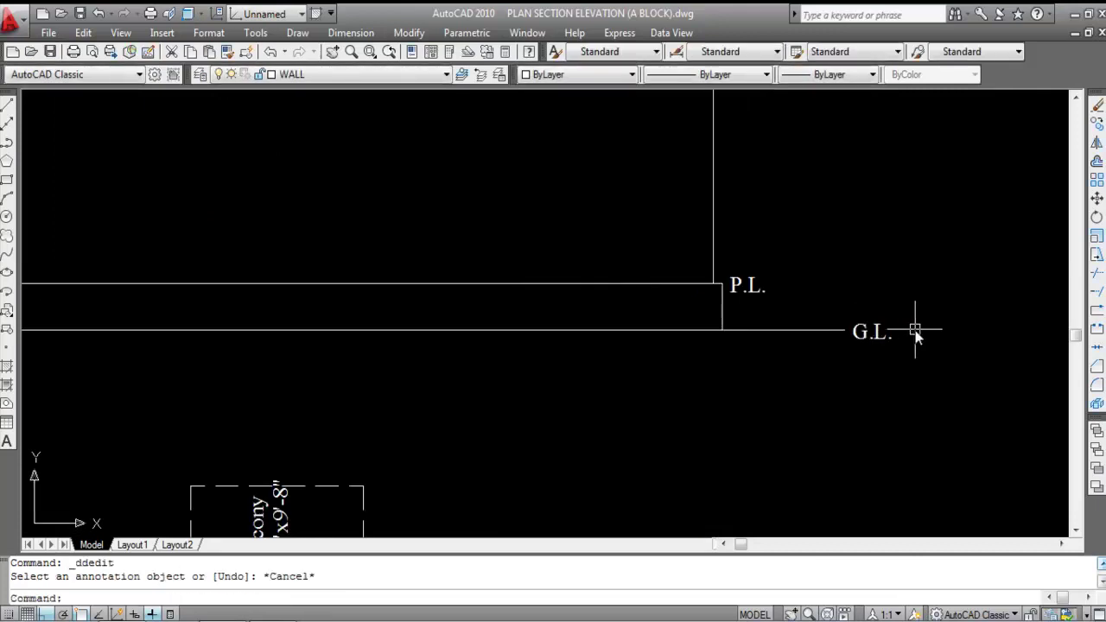
Step: Window-select the plinth line and ground line, then clear the selection
scroll(886, 337, "down", 2)
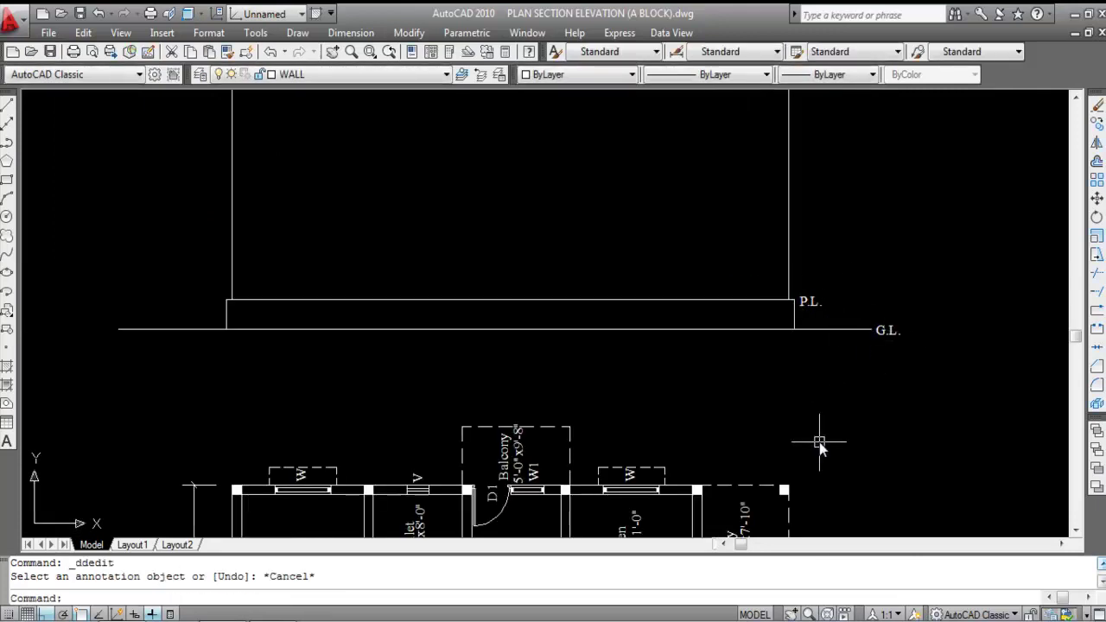
left_click(740, 320)
left_click(698, 279)
left_click(833, 334)
left_click(818, 326)
key("Escape")
scroll(818, 329, "down", 4)
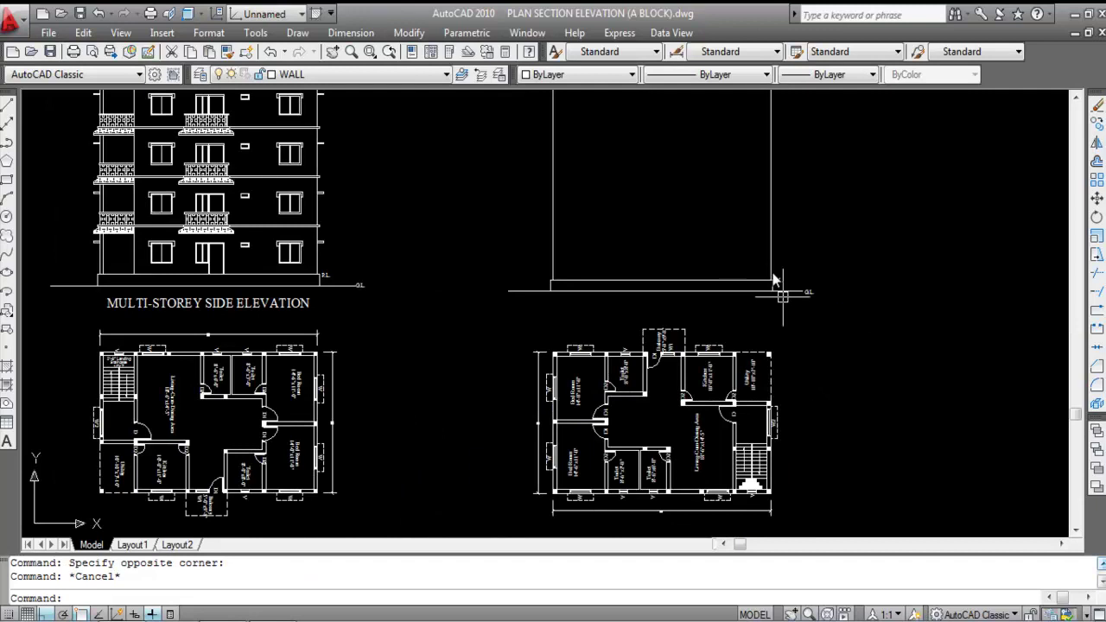
Step: Add a 6" linear dimension from the wall corner to the plinth corner
scroll(773, 280, "up", 10)
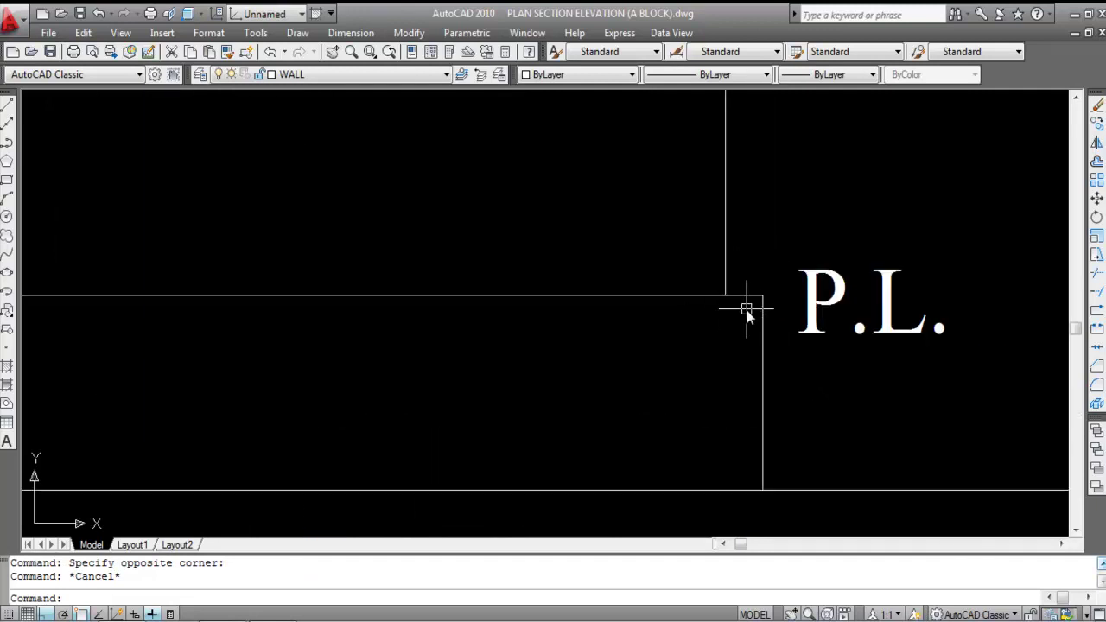
left_click(351, 32)
left_click(358, 81)
left_click(726, 296)
left_click(764, 297)
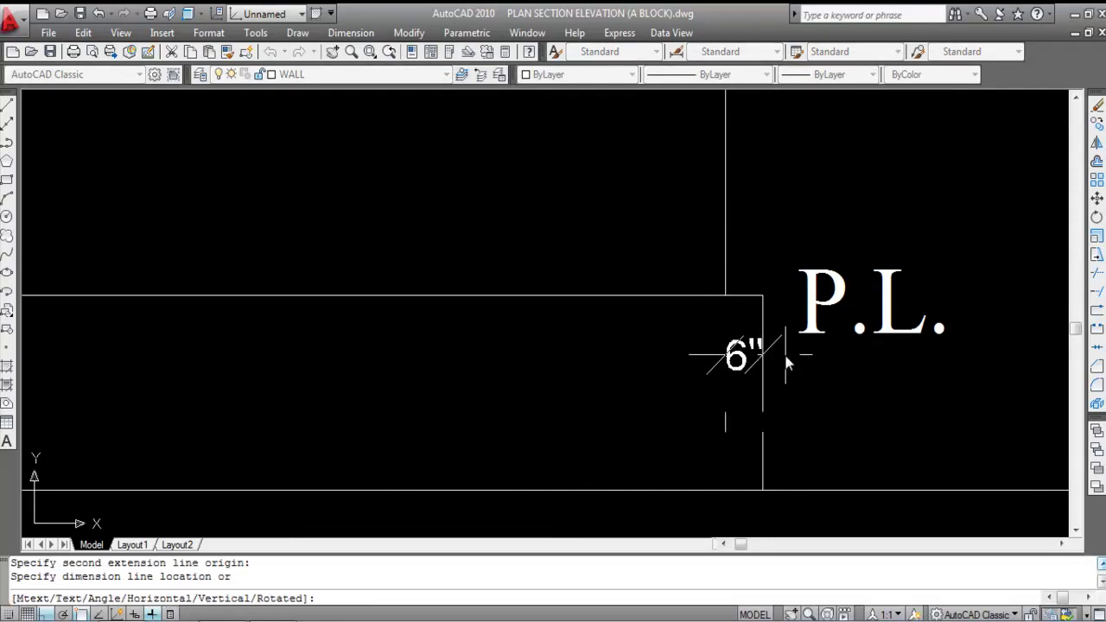
left_click(788, 363)
Step: Start a second linear dimension between two other corners, then cancel it unfinished
key("Return")
scroll(593, 351, "down", 5)
scroll(371, 351, "up", 6)
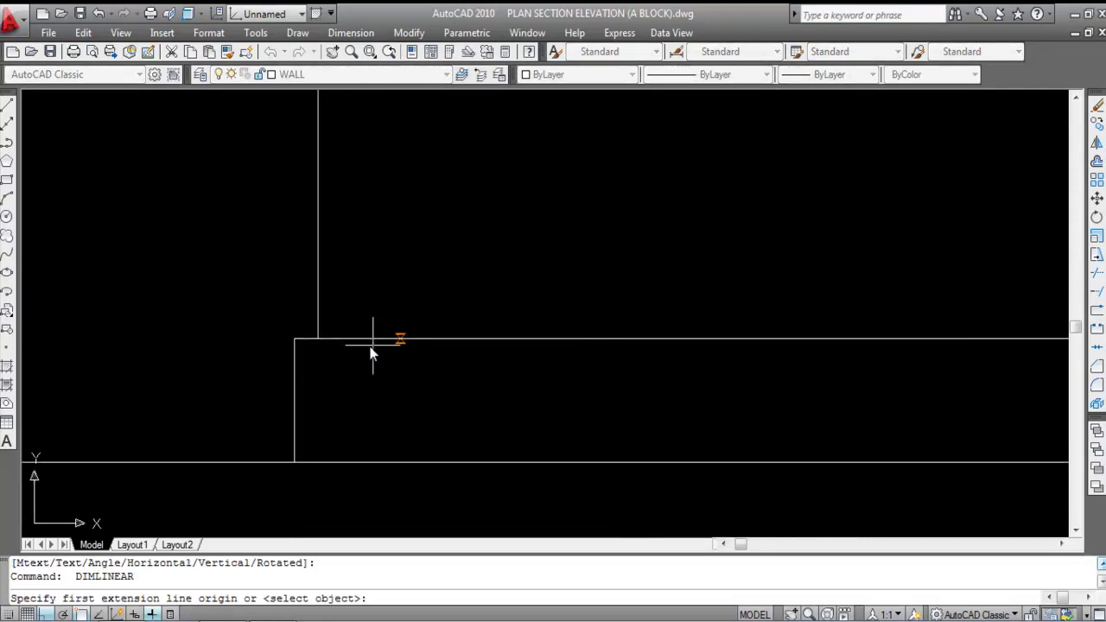
left_click(319, 342)
left_click(295, 338)
scroll(333, 386, "up", 5)
key("Escape")
scroll(348, 358, "down", 6)
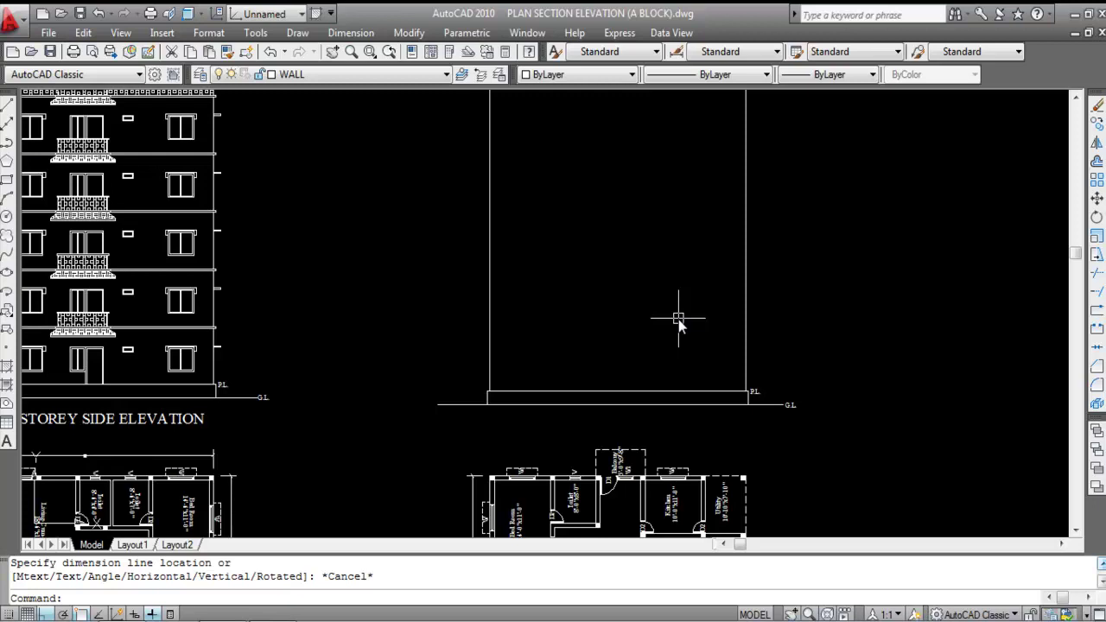
Step: Offset the plinth top line 10'6" upward
key("Return")
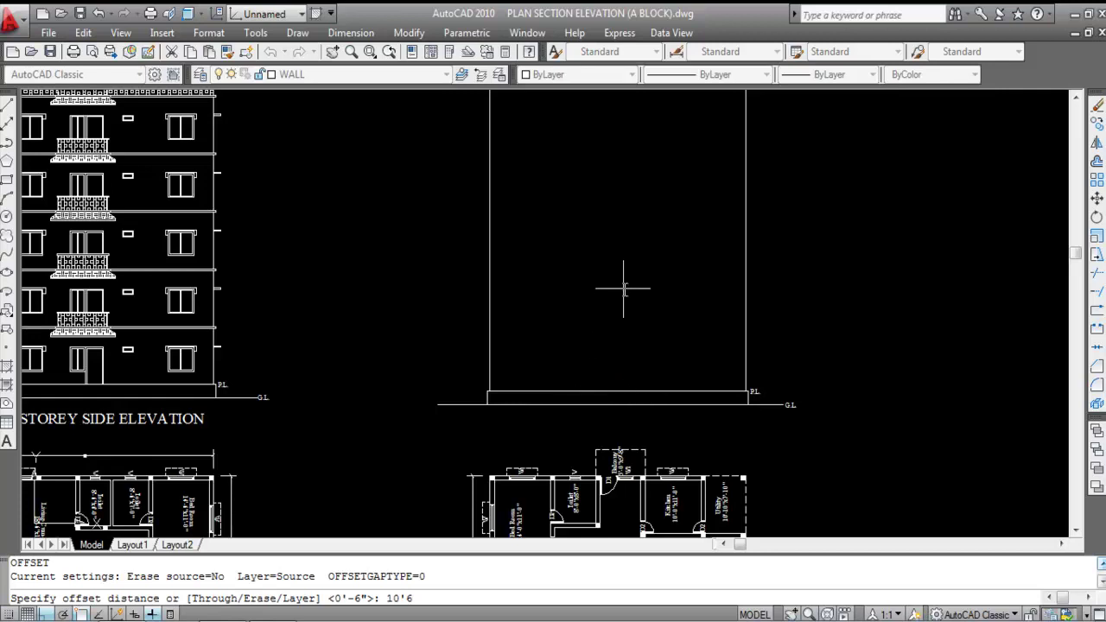
key("Return")
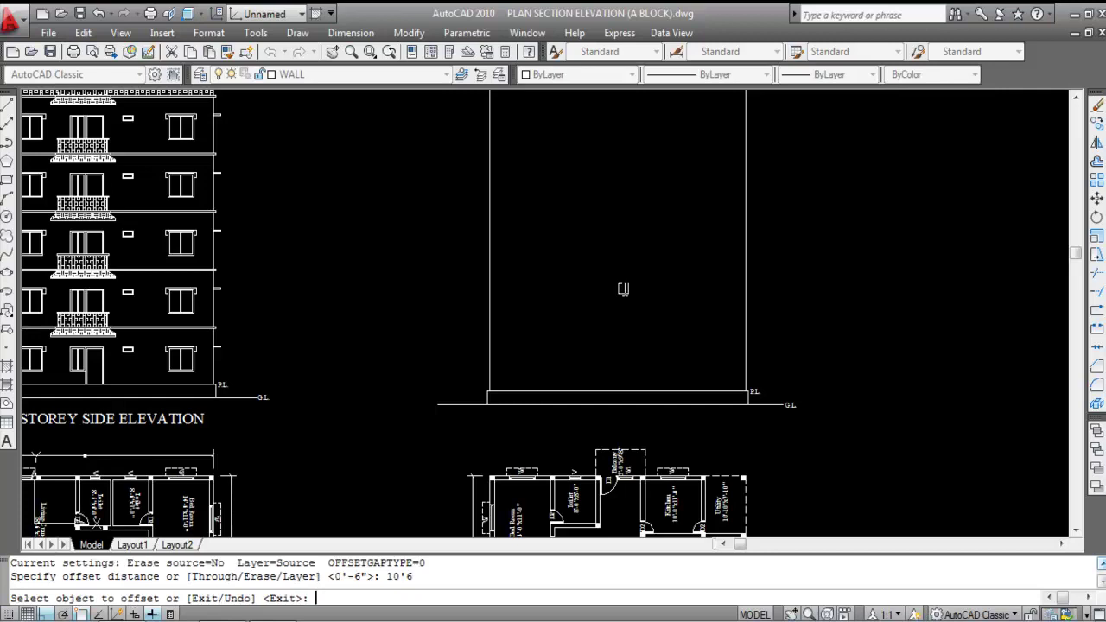
left_click(697, 394)
left_click(643, 208)
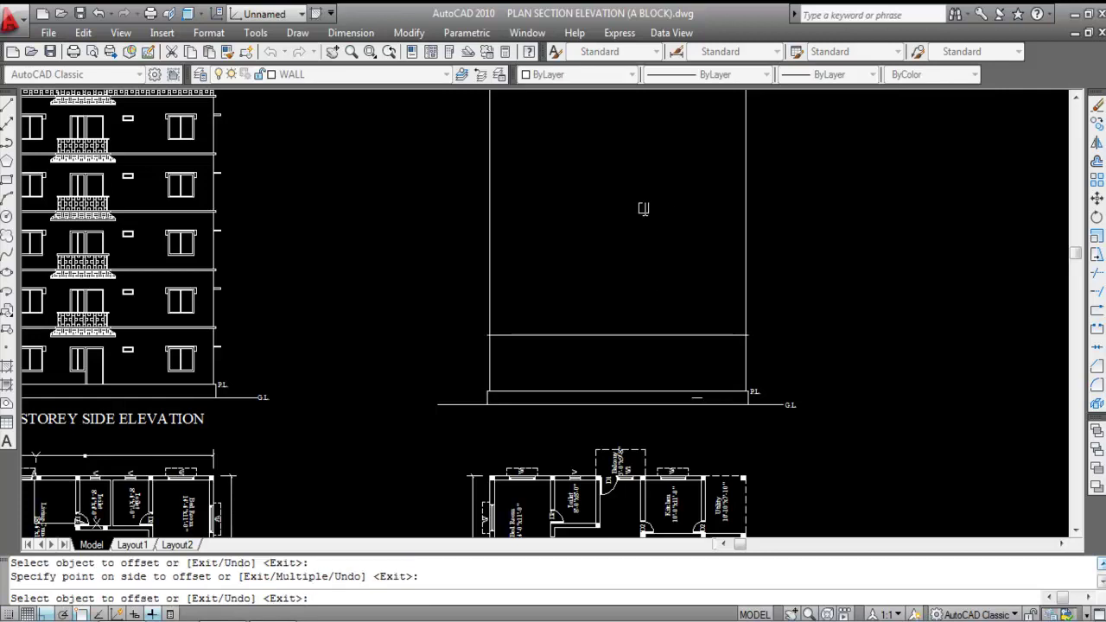
key("Escape")
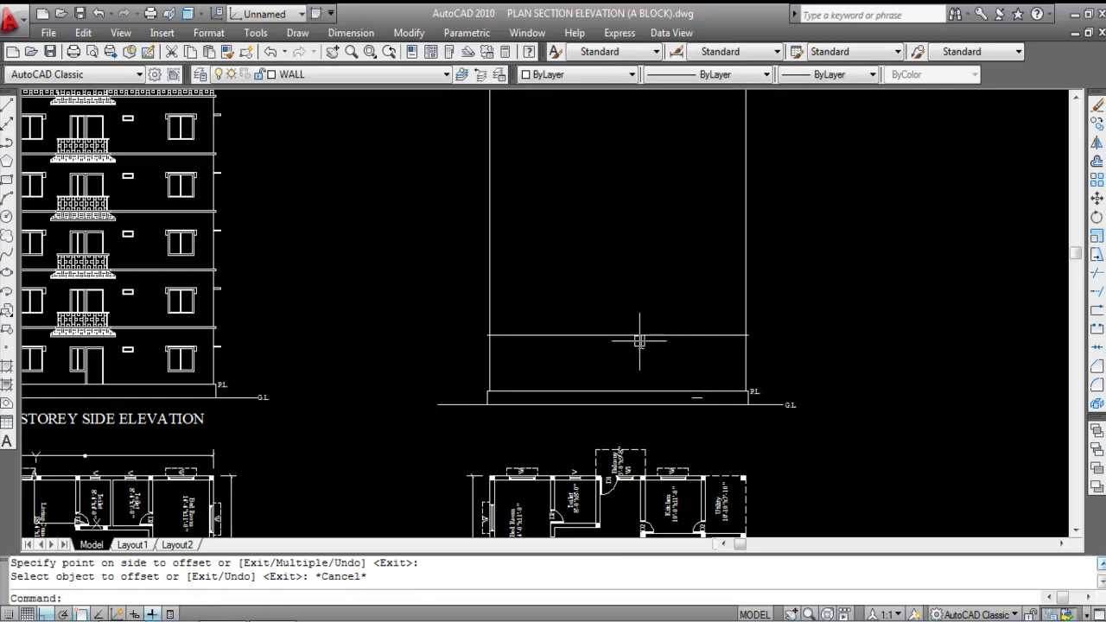
Step: Offset that new line 4" upward to form the slab's upper line
scroll(604, 334, "up", 2)
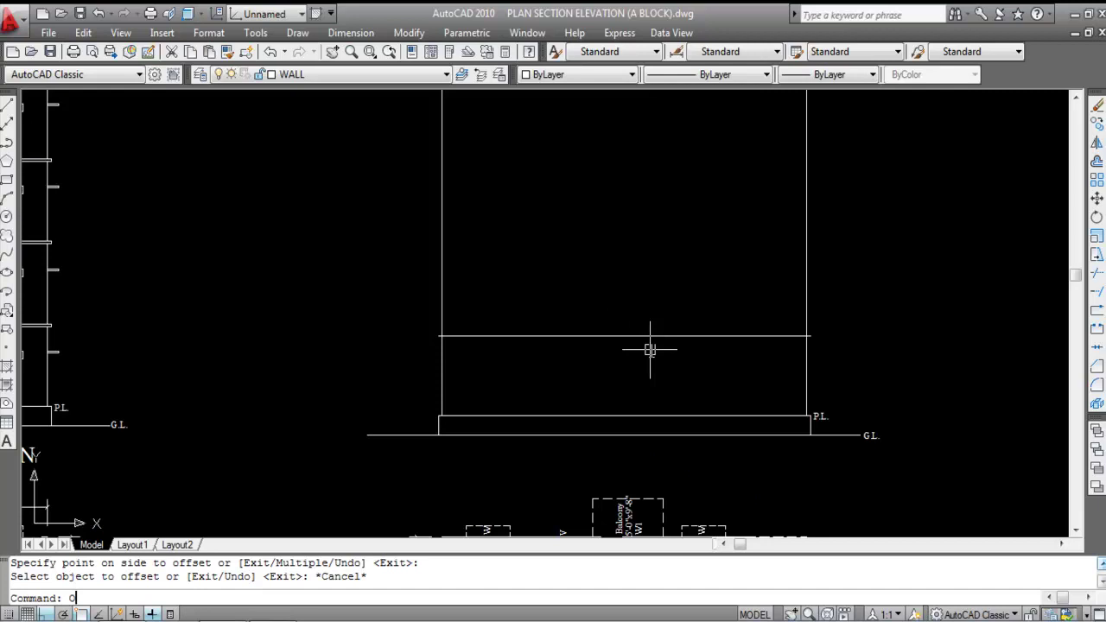
type("O")
key("Return")
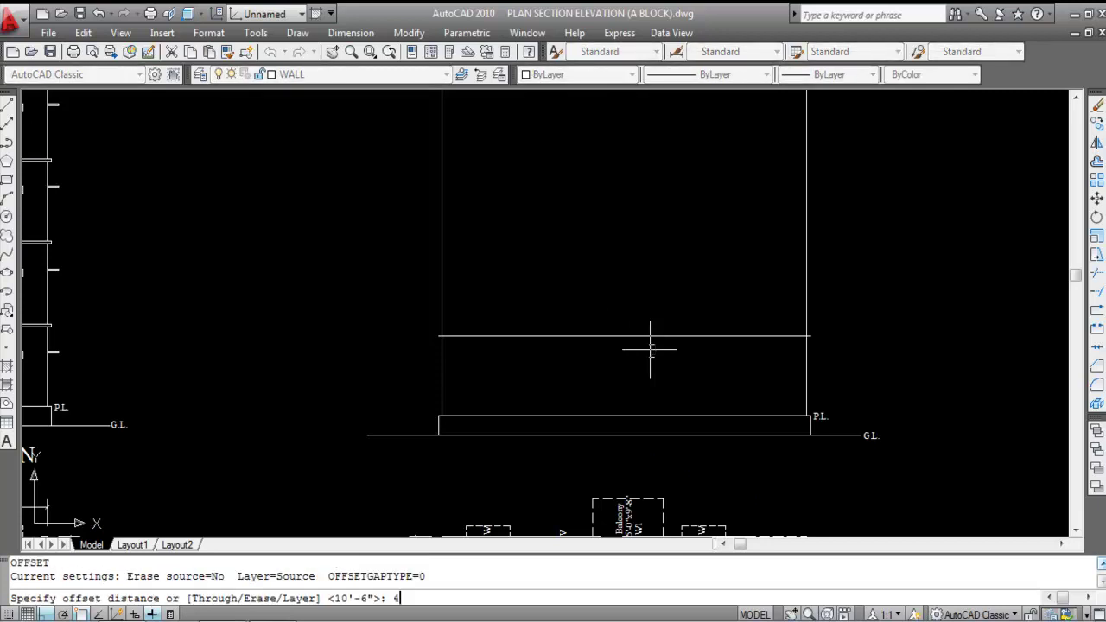
key("Return")
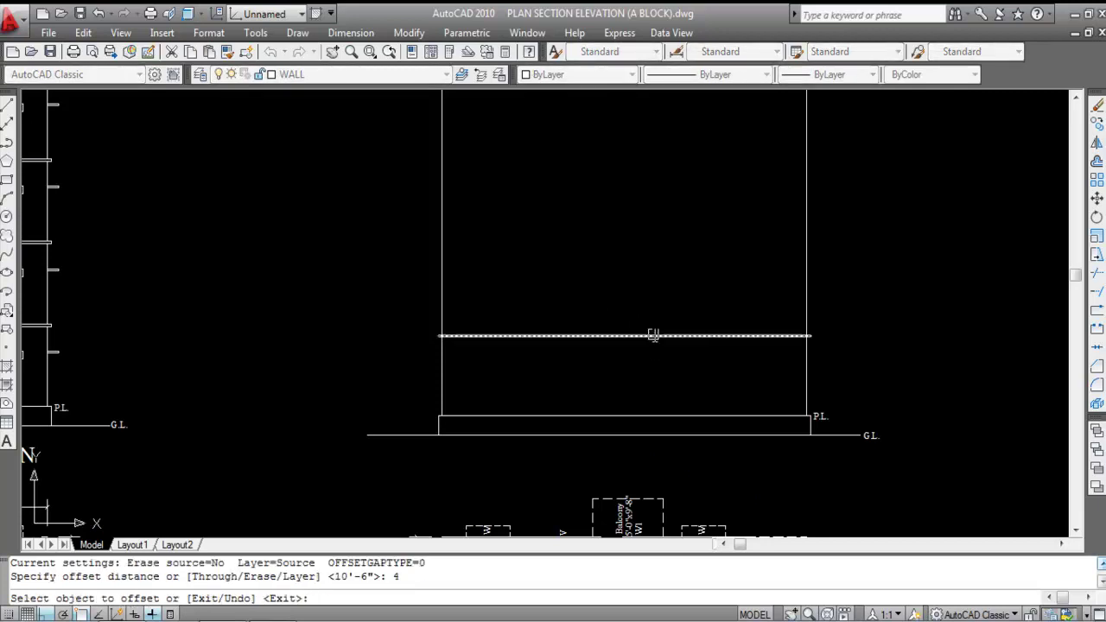
left_click(646, 337)
left_click(637, 223)
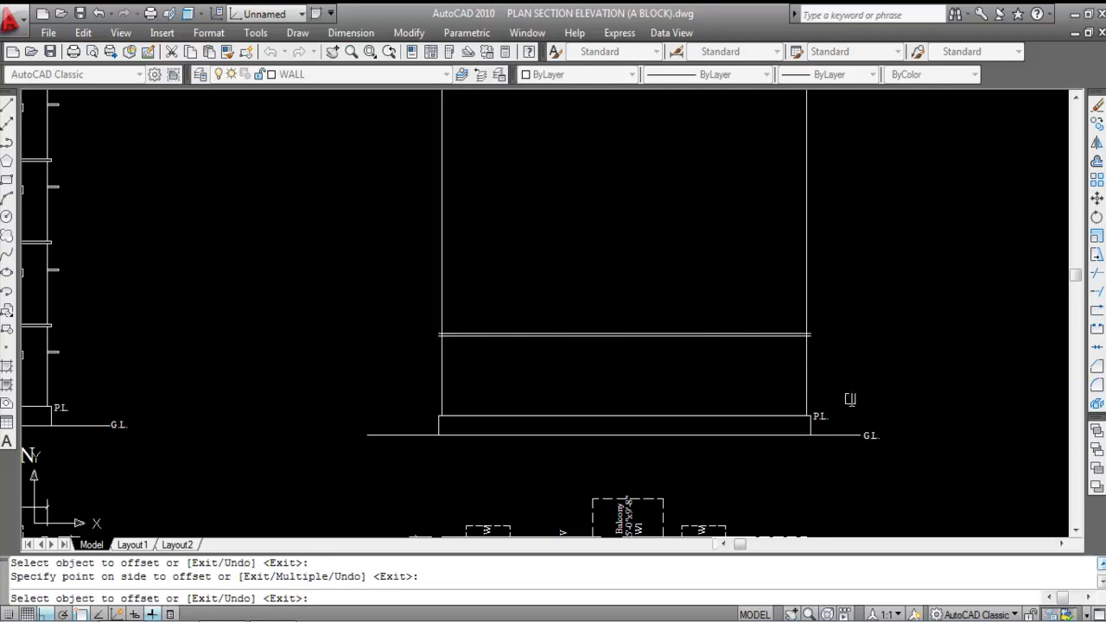
key("Escape")
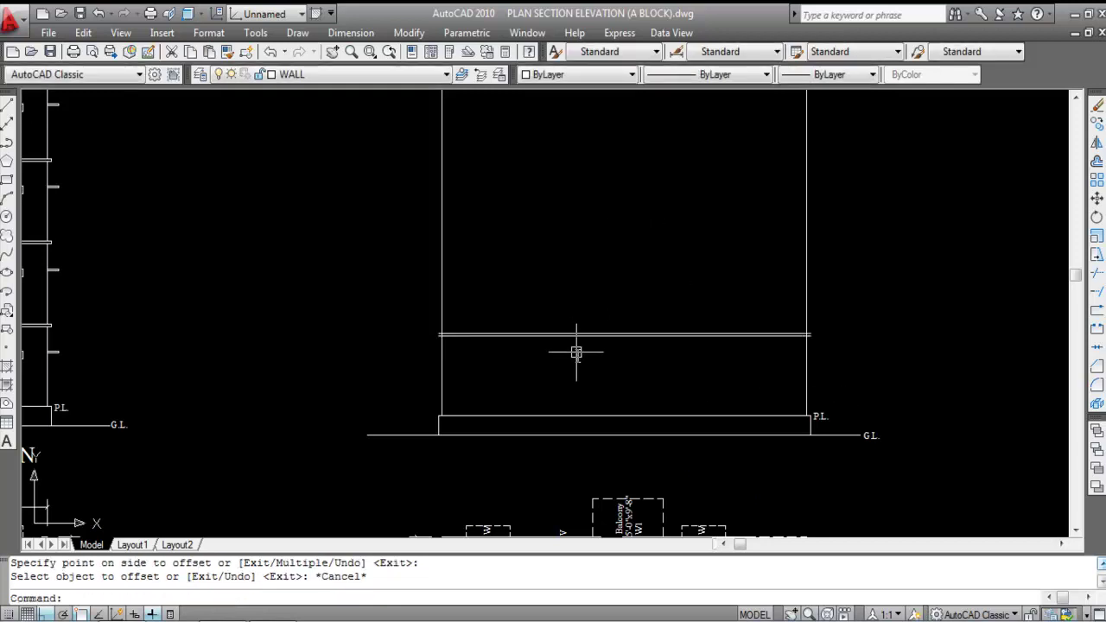
left_click(349, 34)
left_click(358, 79)
scroll(629, 346, "up", 5)
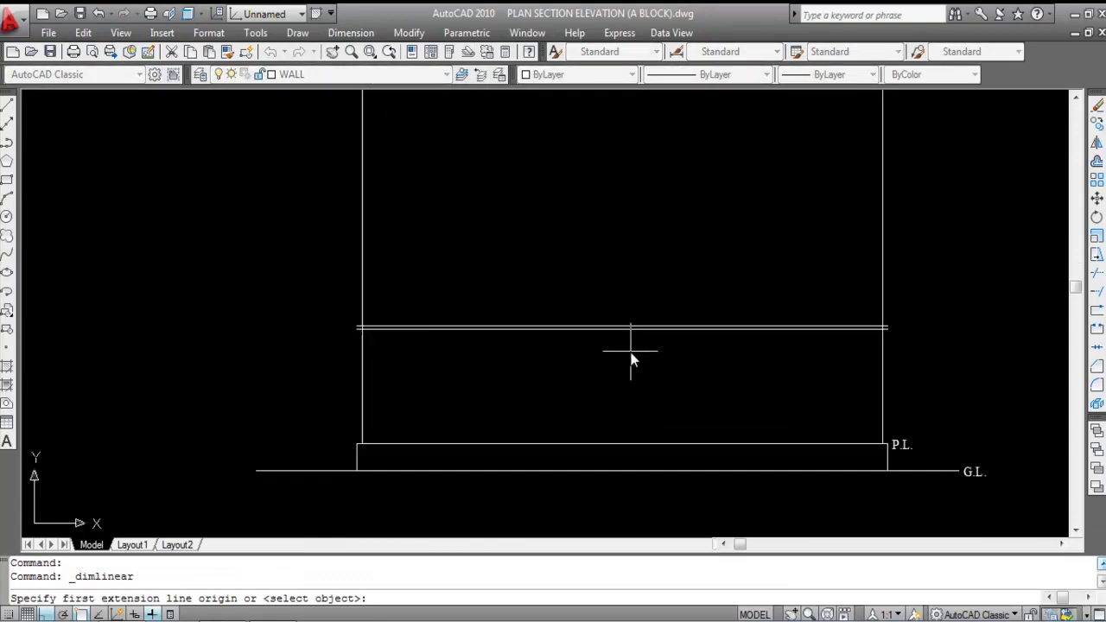
left_click(619, 303)
left_click(615, 308)
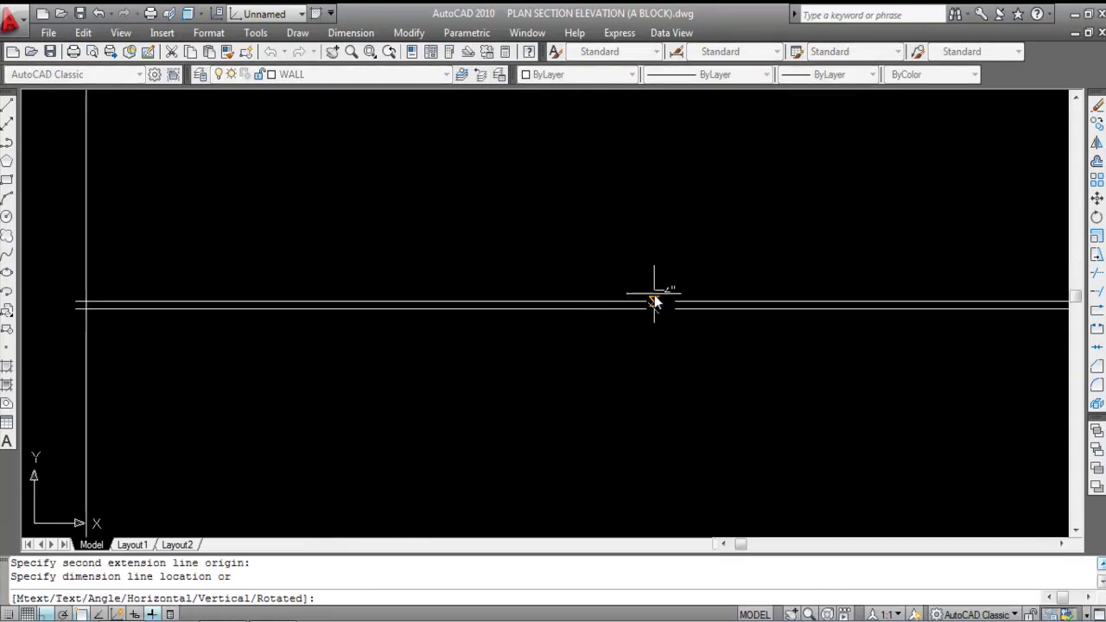
scroll(654, 301, "up", 5)
key("Escape")
key("Return")
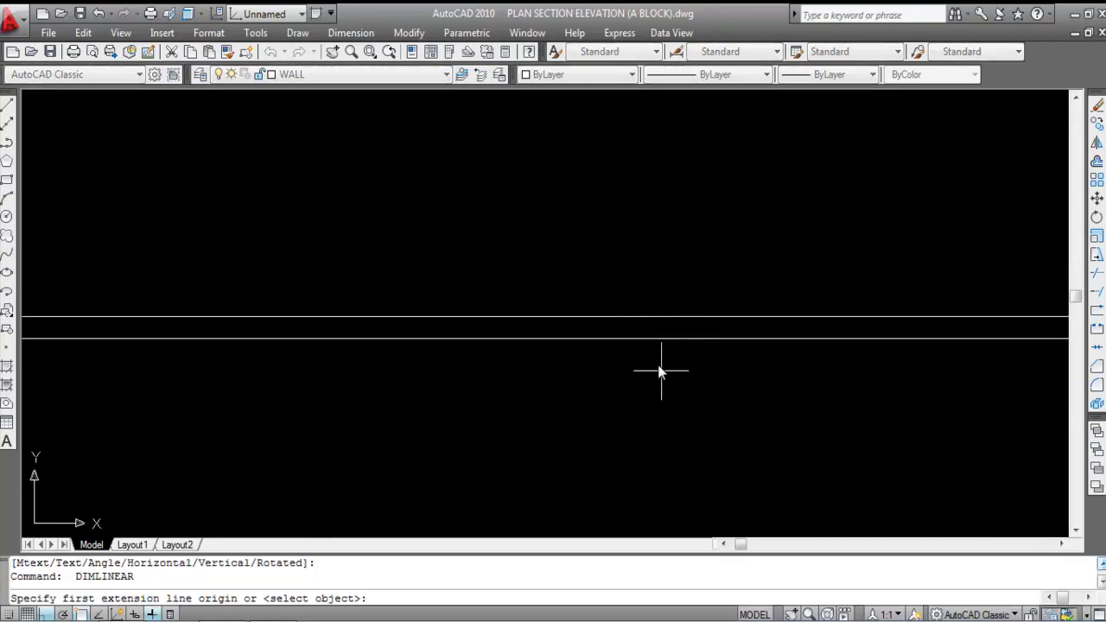
left_click(655, 338)
scroll(617, 358, "down", 5)
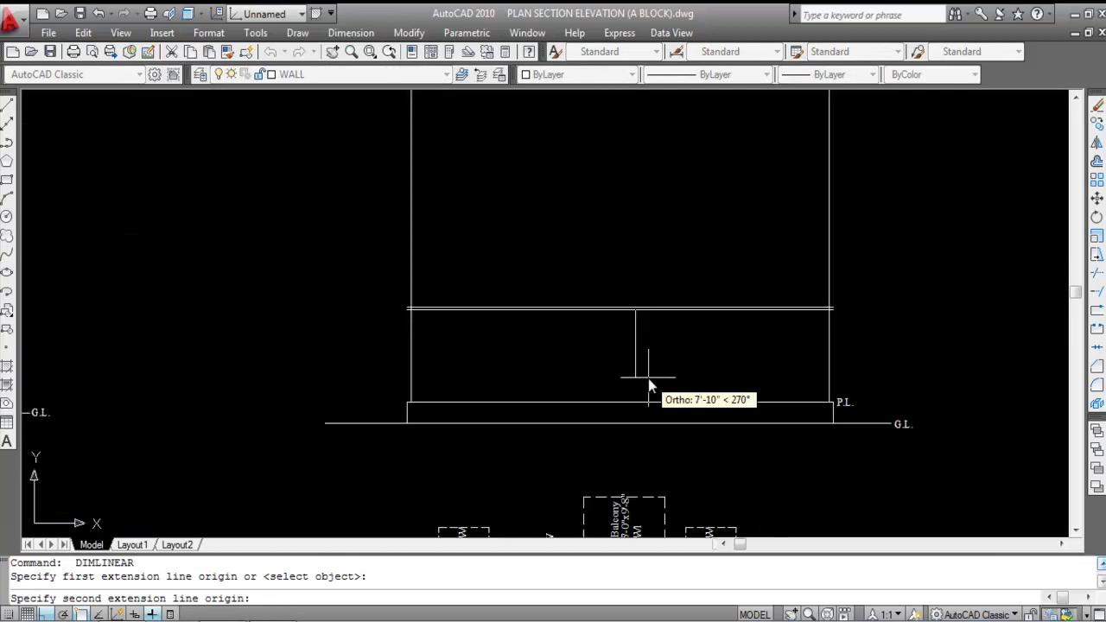
scroll(649, 375, "up", 4)
left_click(621, 427)
scroll(661, 357, "up", 5)
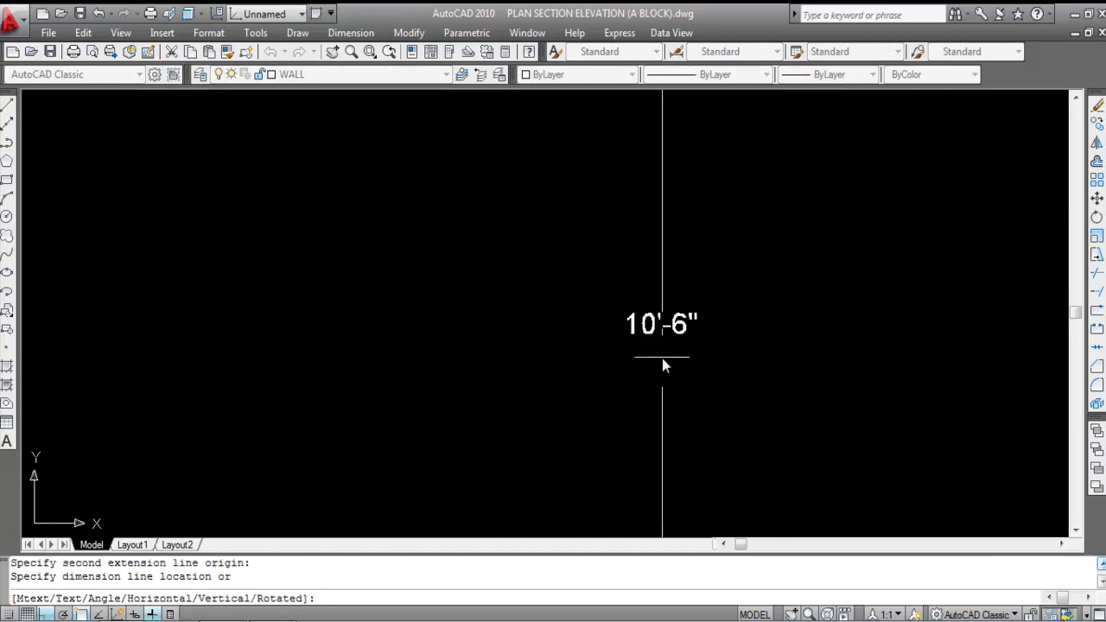
key("Escape")
scroll(682, 368, "down", 5)
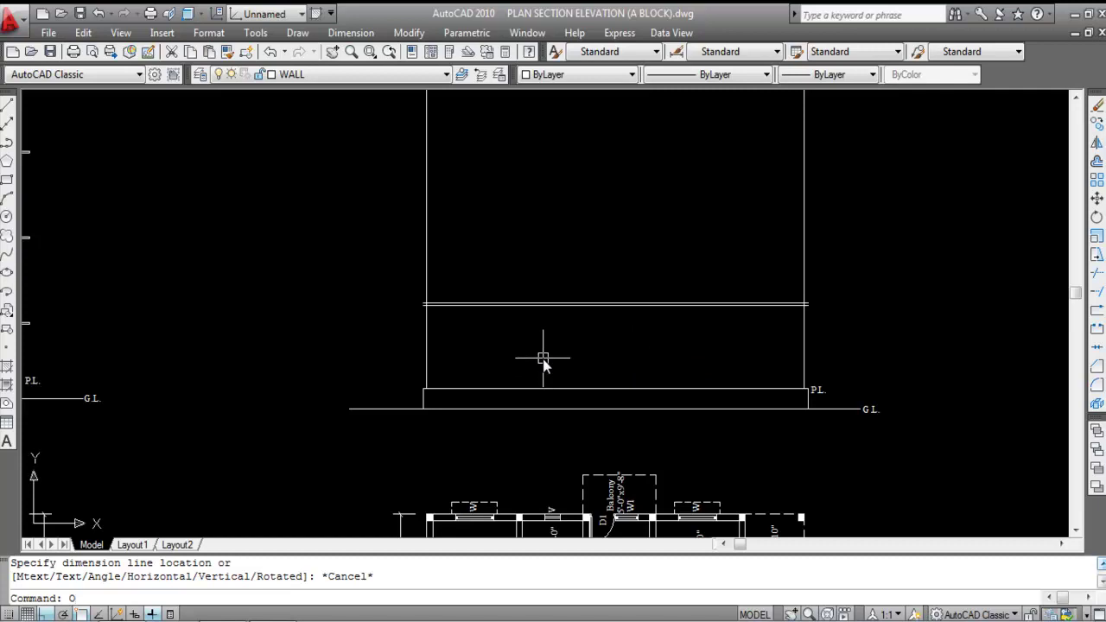
Step: Offset the left and right wall lines 6 outward
key("Return")
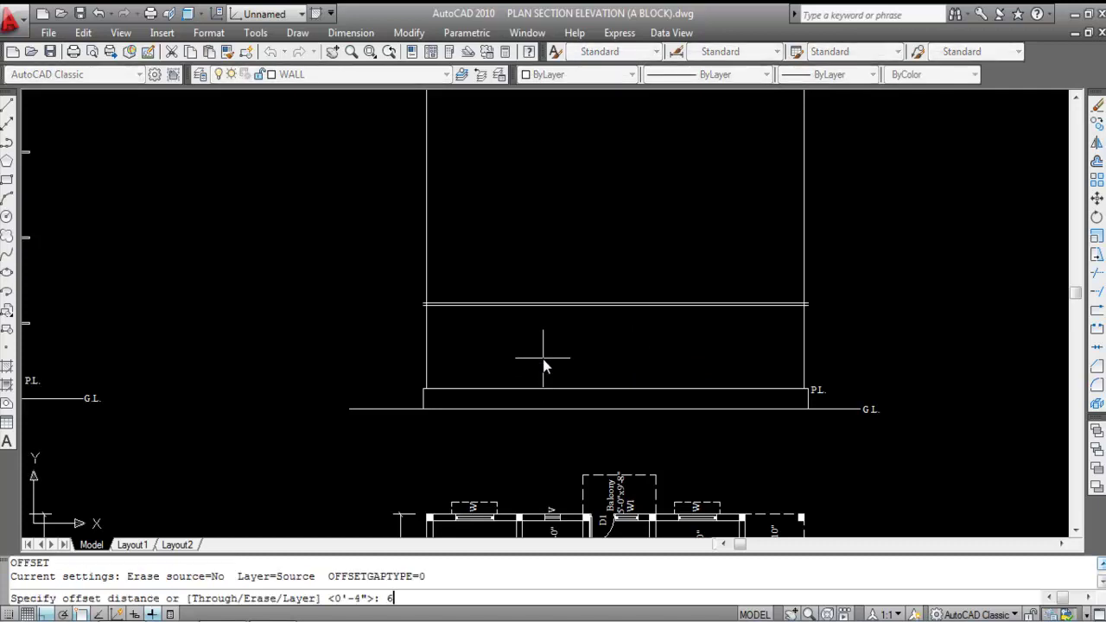
type("6")
key("Return")
left_click(427, 247)
left_click(403, 240)
scroll(812, 285, "up", 3)
left_click(786, 280)
left_click(847, 286)
scroll(854, 274, "down", 2)
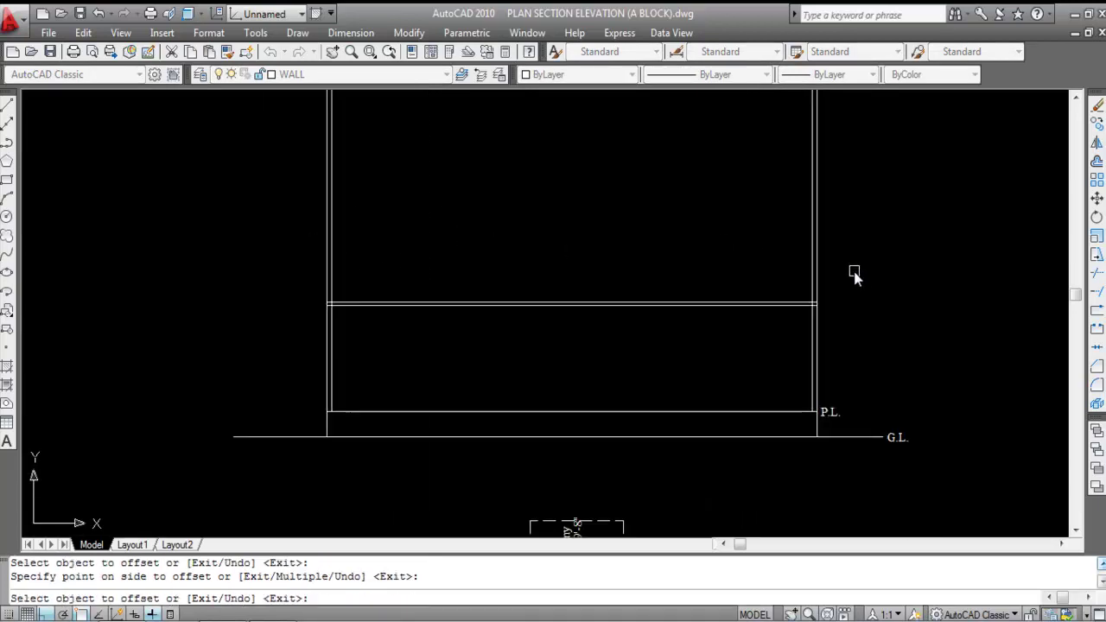
key("Escape")
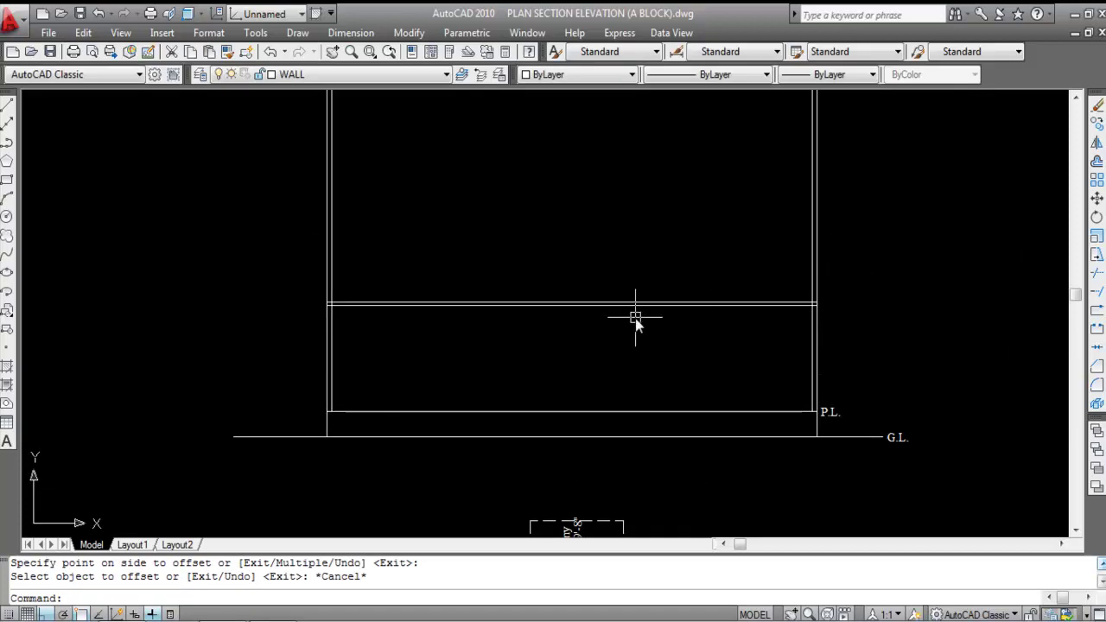
Step: Trim away the pieces of the outer right wall line using windowed cutting edges
type("TR")
key("Return")
left_click(666, 355)
key("Return")
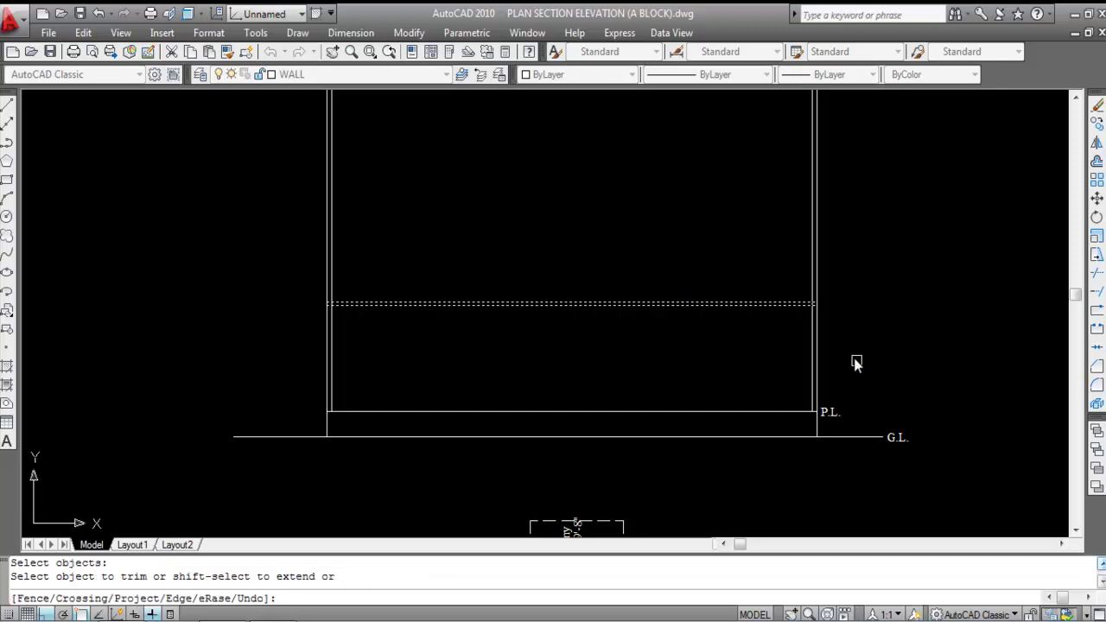
left_click(817, 274)
left_click(817, 339)
scroll(696, 309, "down", 5)
scroll(697, 311, "up", 7)
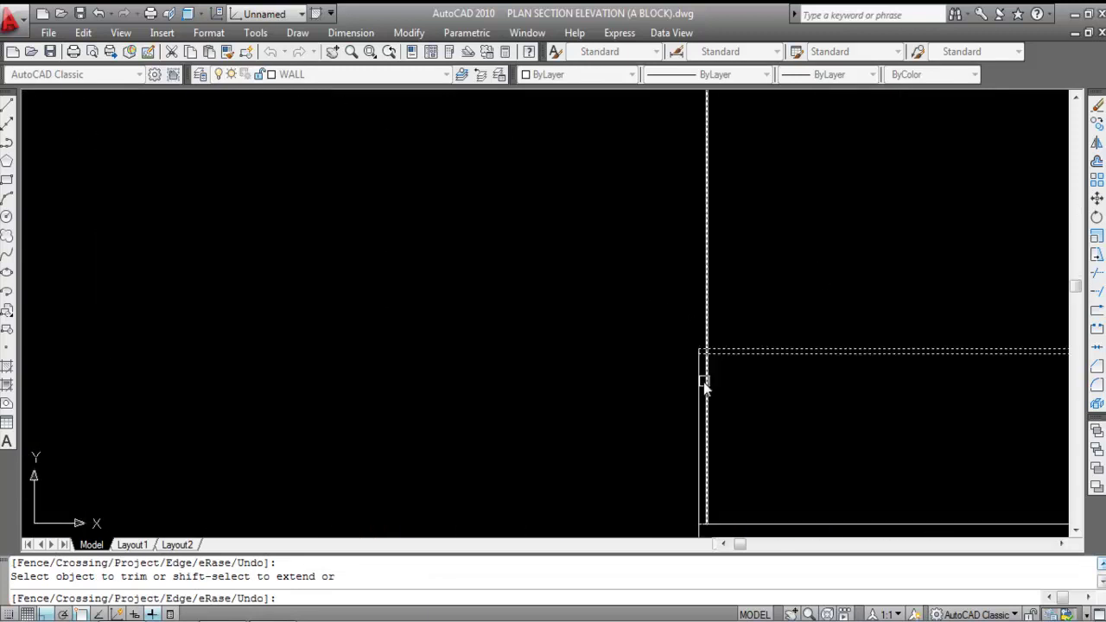
scroll(494, 284, "down", 4)
scroll(731, 285, "up", 2)
key("Escape")
scroll(730, 281, "up", 2)
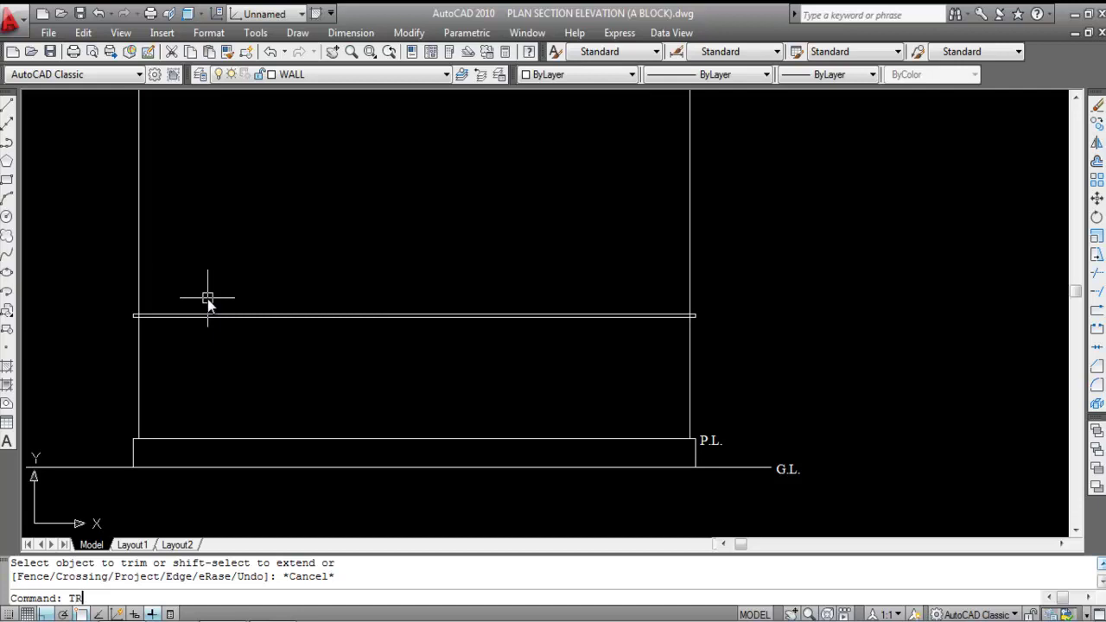
Step: Trim the wall lines above the slab, using the slab line as the cutting edge
key("Return")
scroll(231, 324, "up", 3)
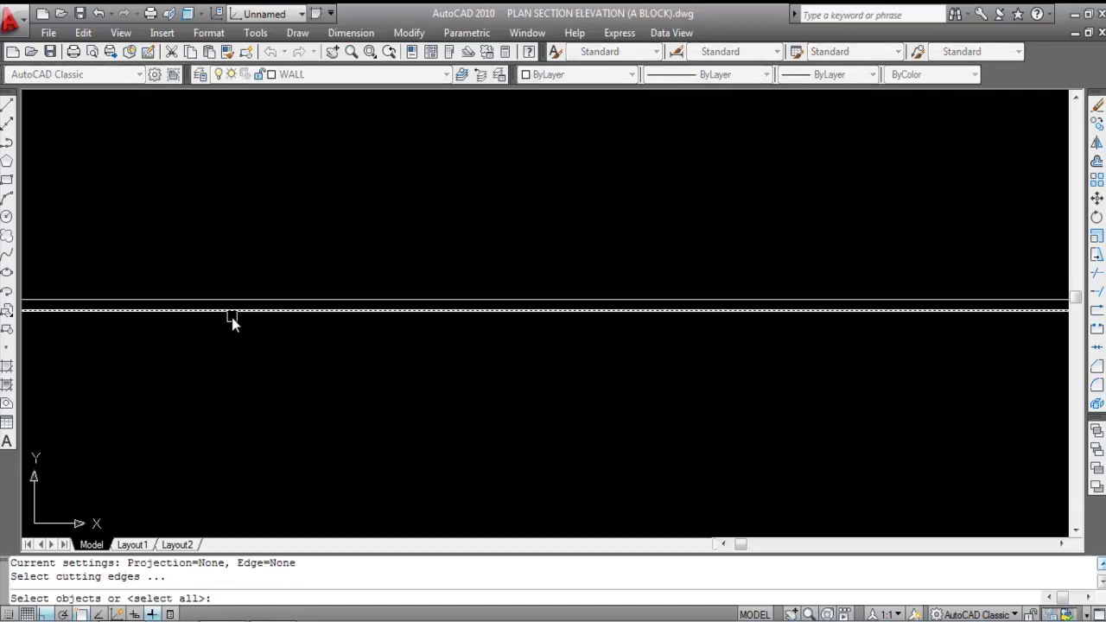
left_click(233, 311)
scroll(377, 377, "down", 3)
key("Return")
left_click(810, 331)
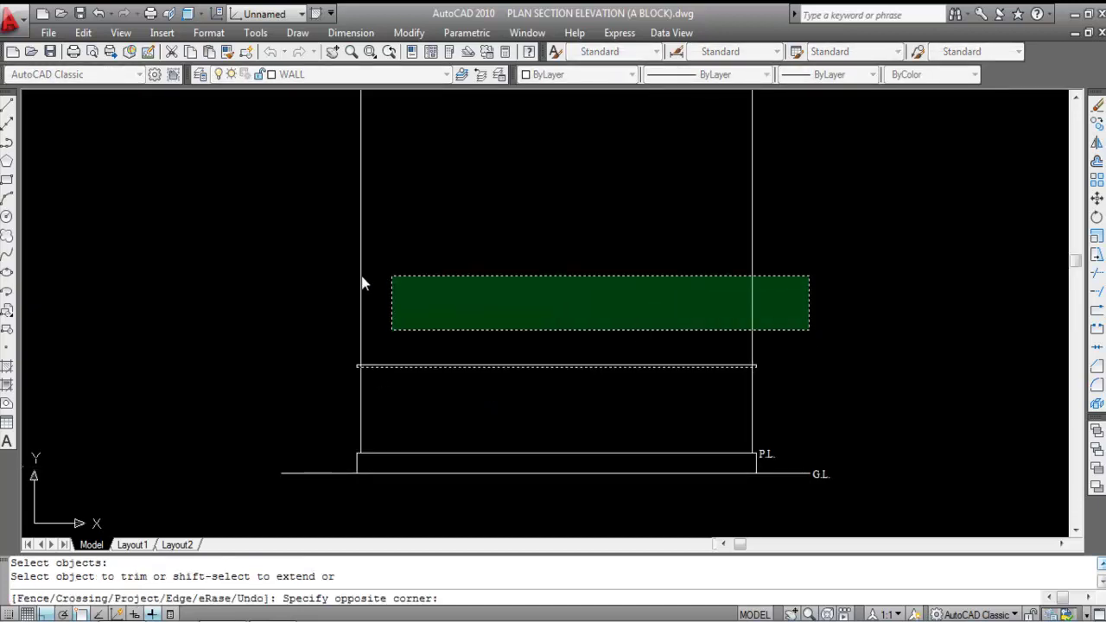
left_click(257, 265)
key("Escape")
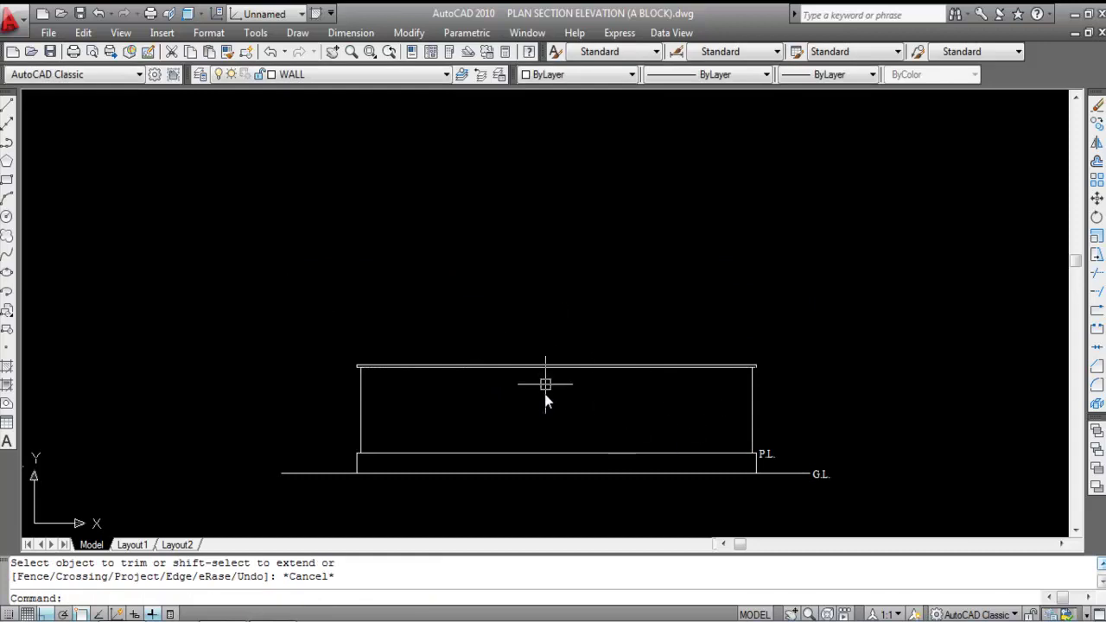
Step: Window-select the top wall line to check it, then clear the selection
scroll(548, 351, "up", 3)
left_click(627, 392)
left_click(552, 270)
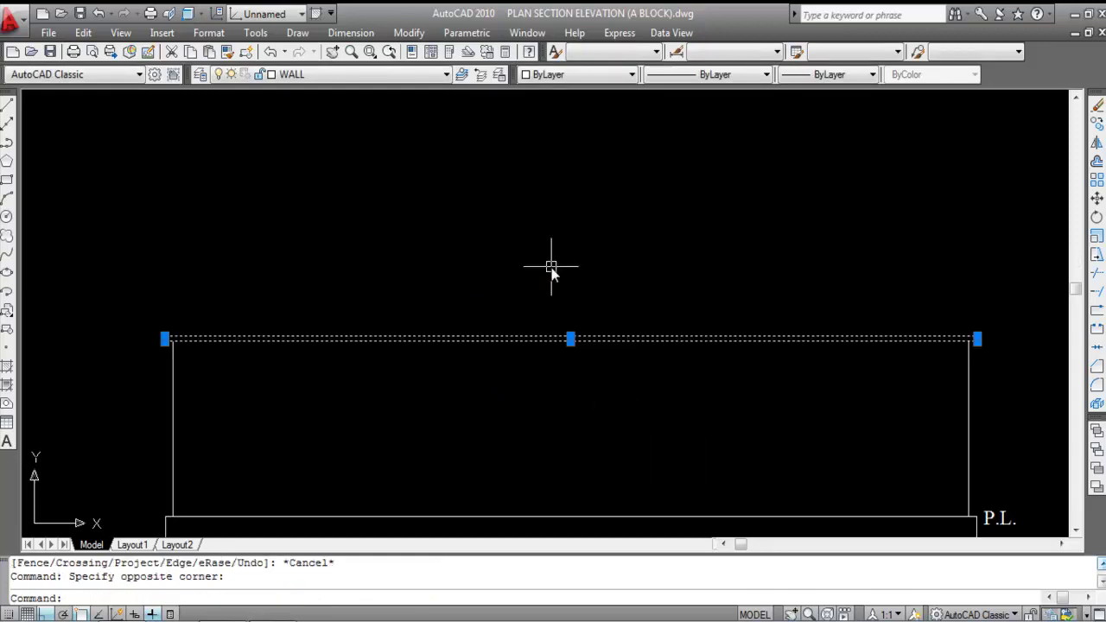
scroll(554, 268, "down", 4)
key("Escape")
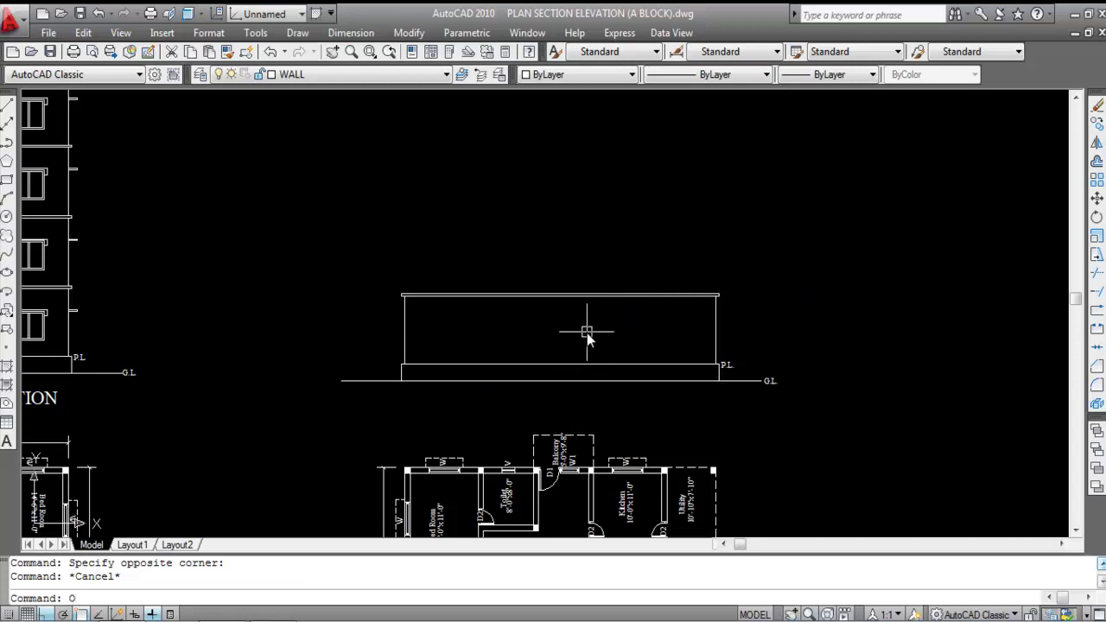
Step: Offset the plinth top line 7' upward
key("Return")
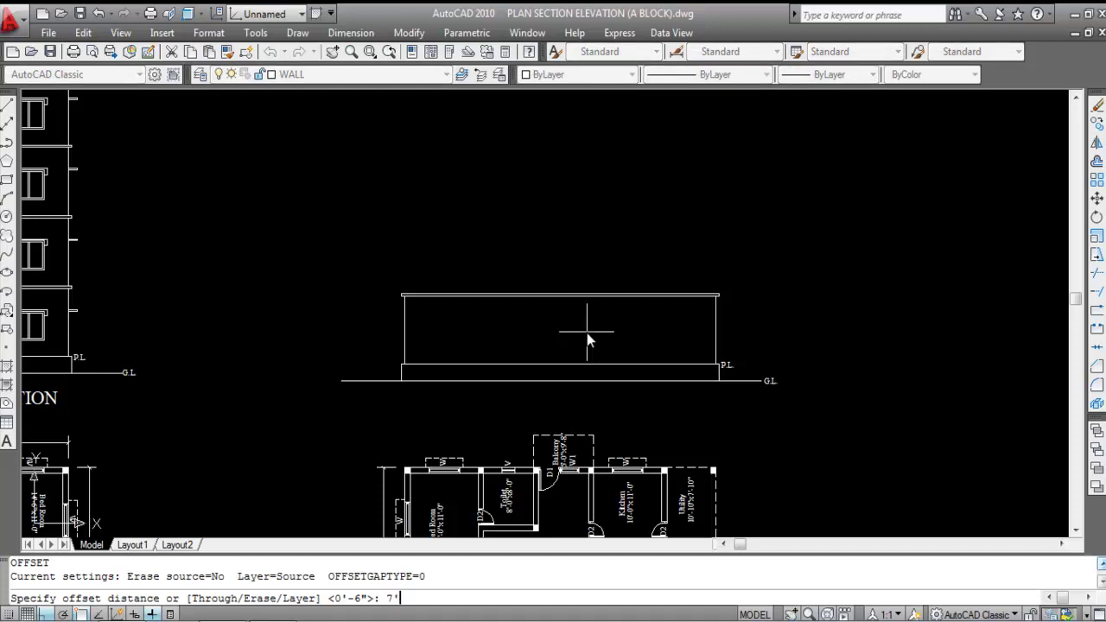
key("Return")
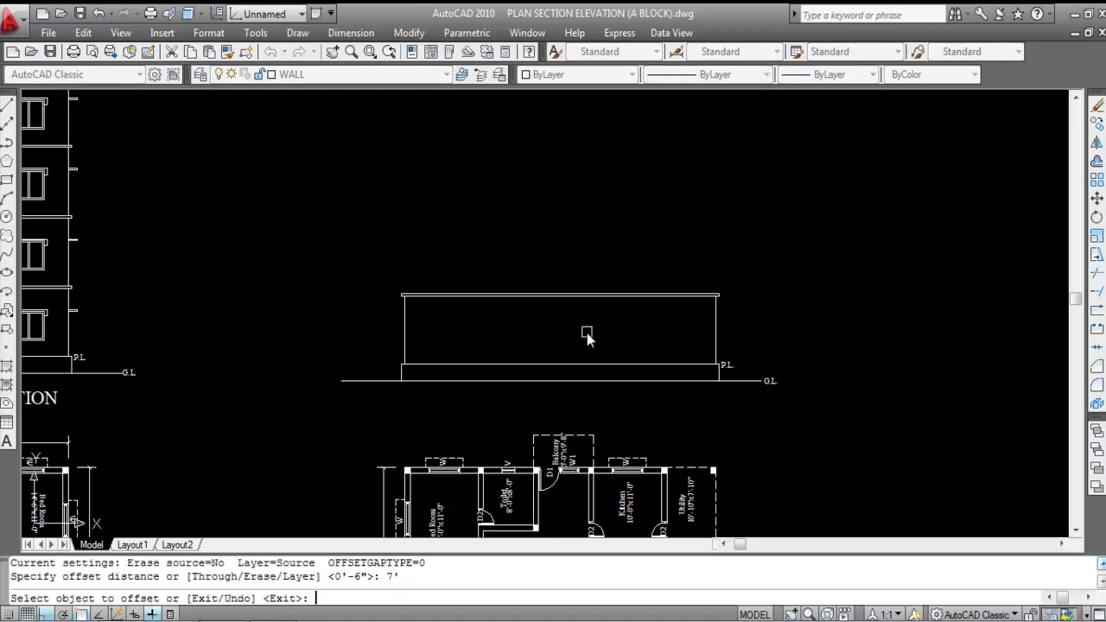
left_click(555, 366)
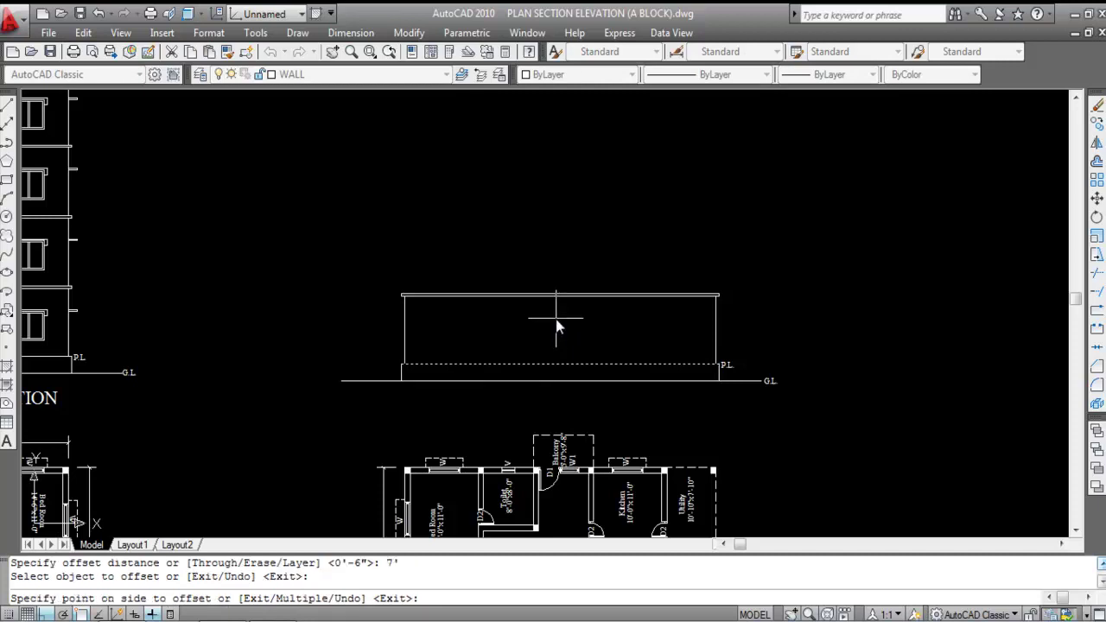
left_click(555, 326)
scroll(602, 315, "up", 2)
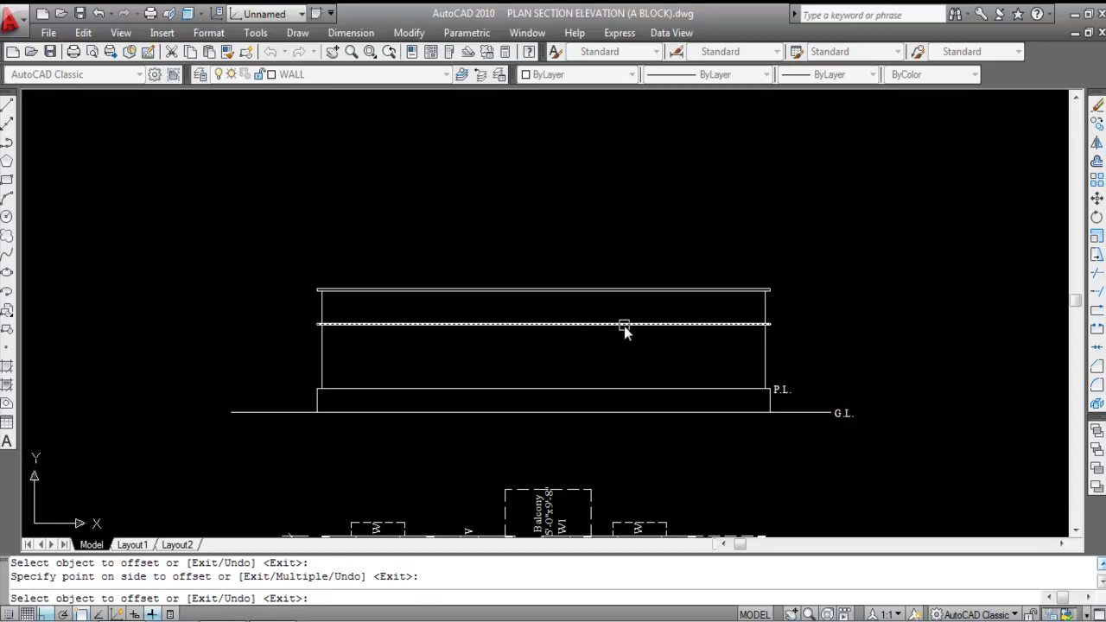
Step: Offset the new 7' line 3" upward
key("Return")
key("Return")
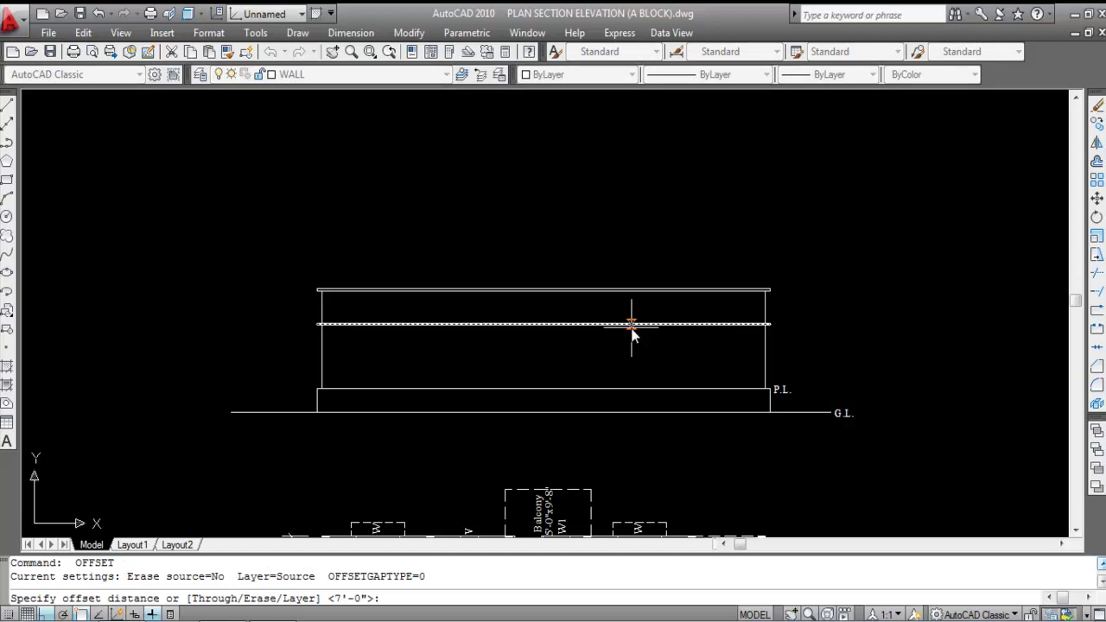
key("Return")
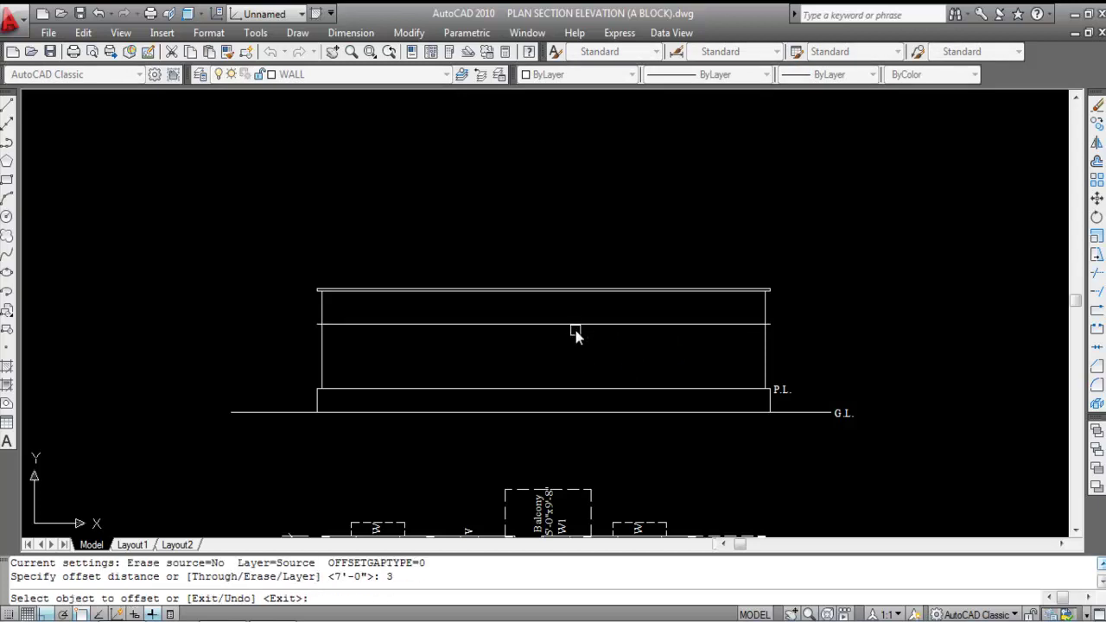
left_click(576, 324)
left_click(575, 209)
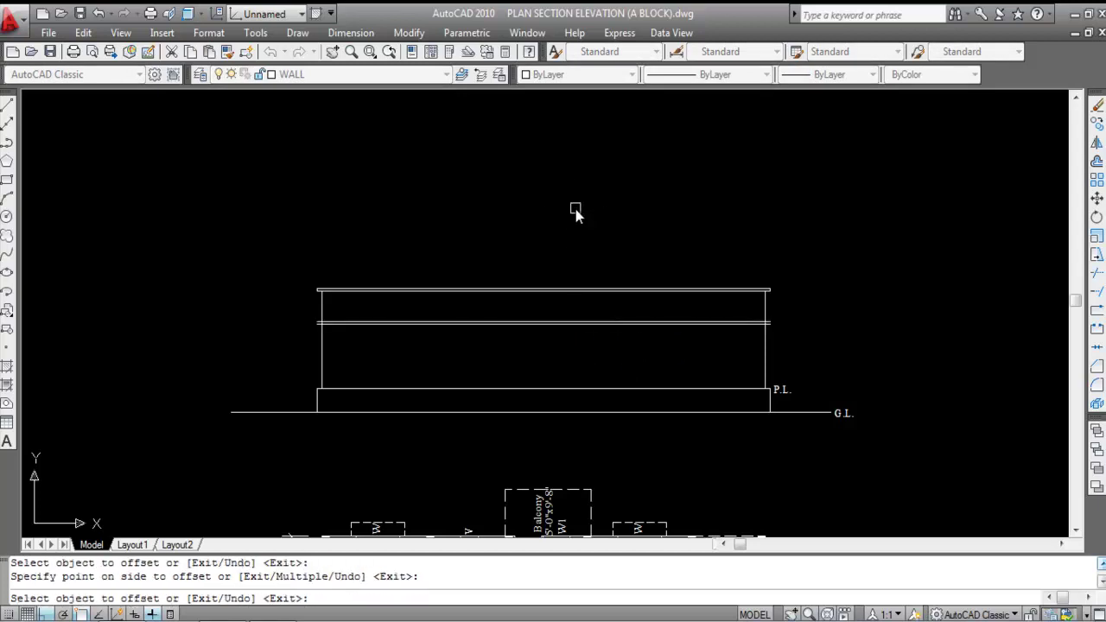
key("Escape")
scroll(493, 328, "up", 3)
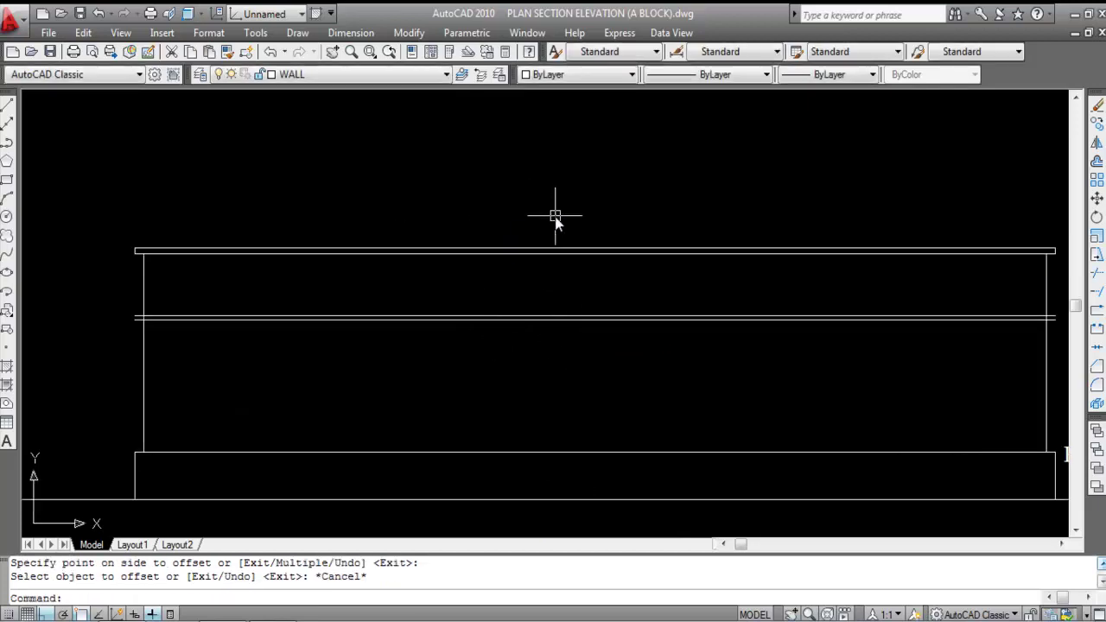
scroll(556, 217, "down", 2)
scroll(555, 217, "down", 4)
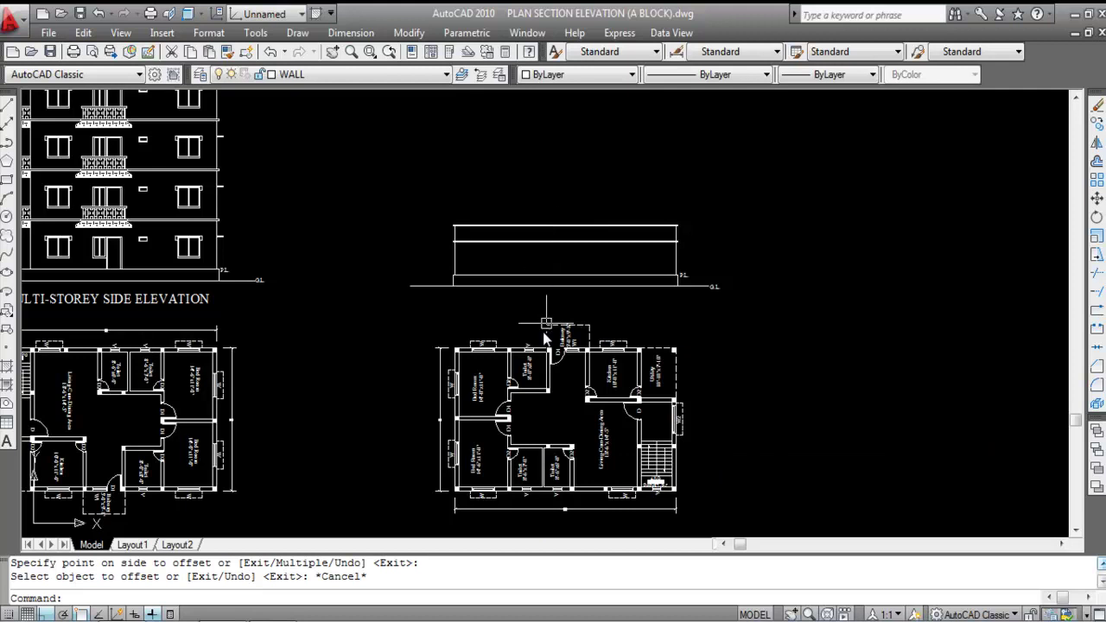
Step: Place vertical construction lines (XL, Ver) at the plan's left and right walls
scroll(478, 486, "up", 2)
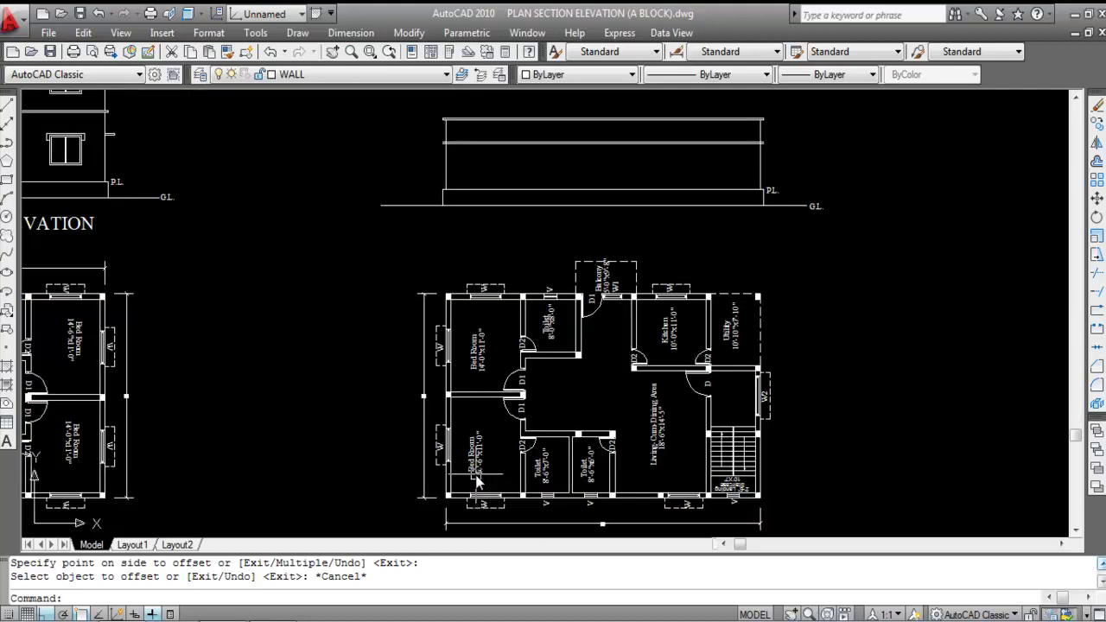
type("XL")
key("Return")
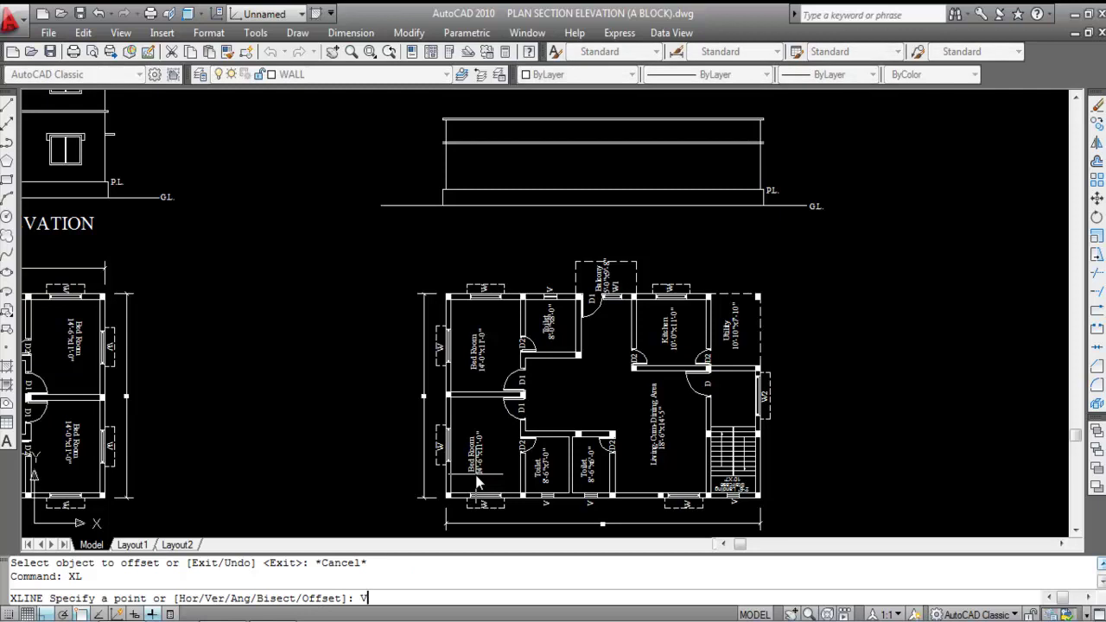
key("Return")
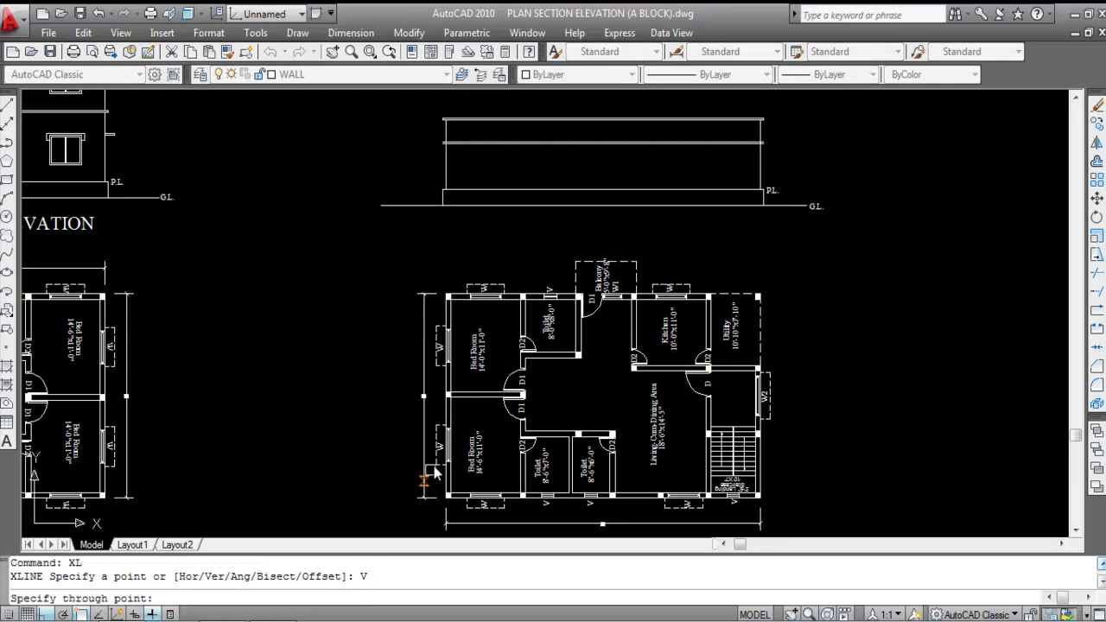
scroll(448, 469, "up", 4)
scroll(402, 320, "down", 5)
scroll(395, 365, "up", 6)
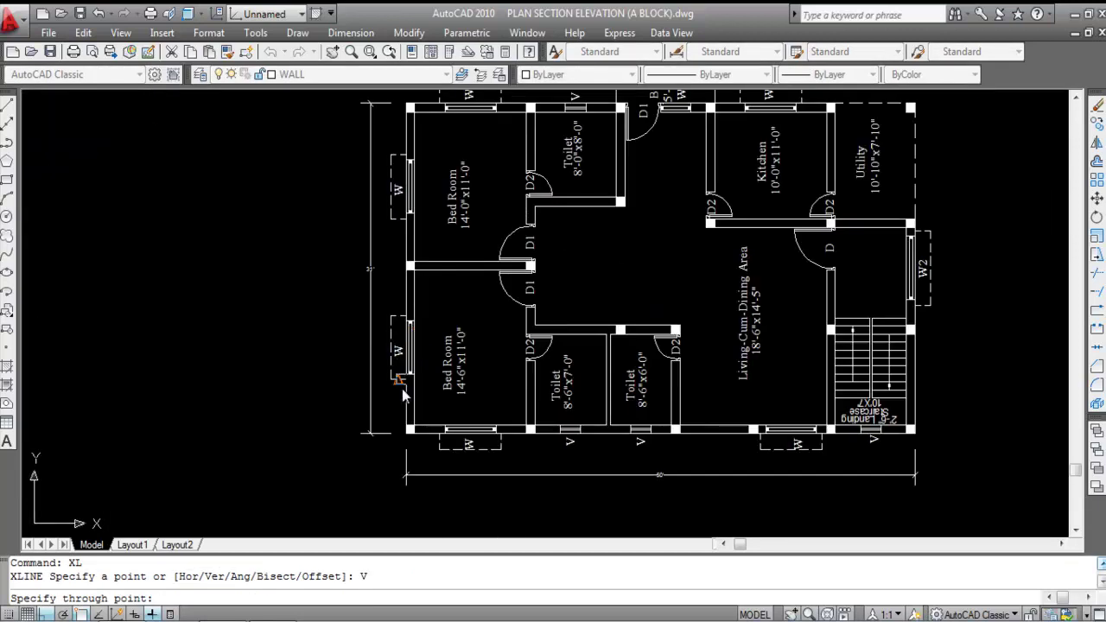
left_click(394, 378)
scroll(309, 337, "down", 5)
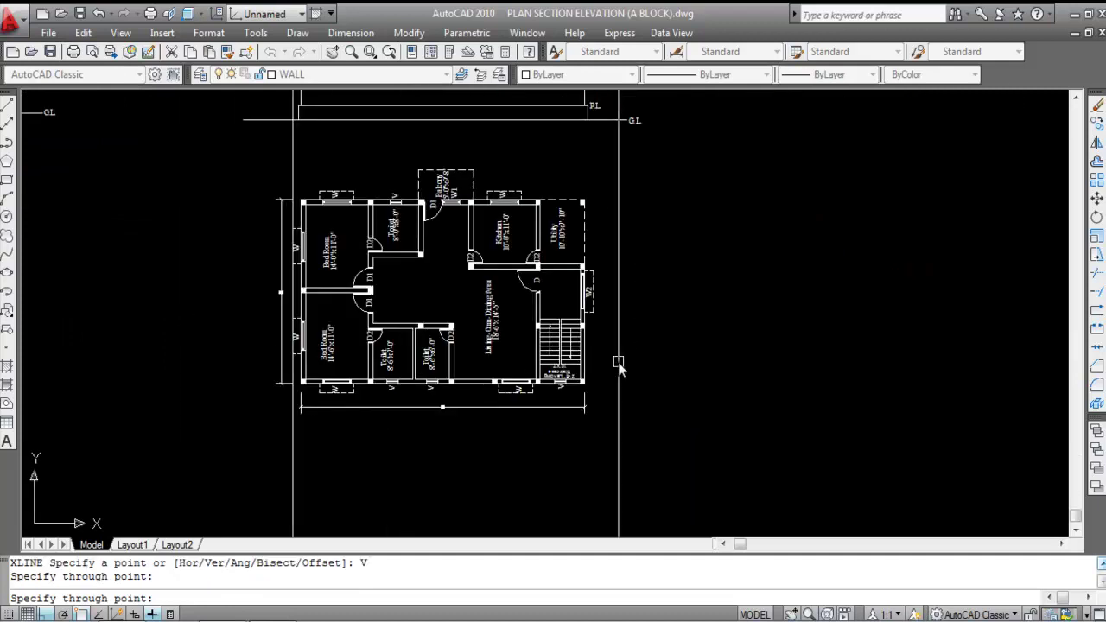
scroll(602, 307, "up", 5)
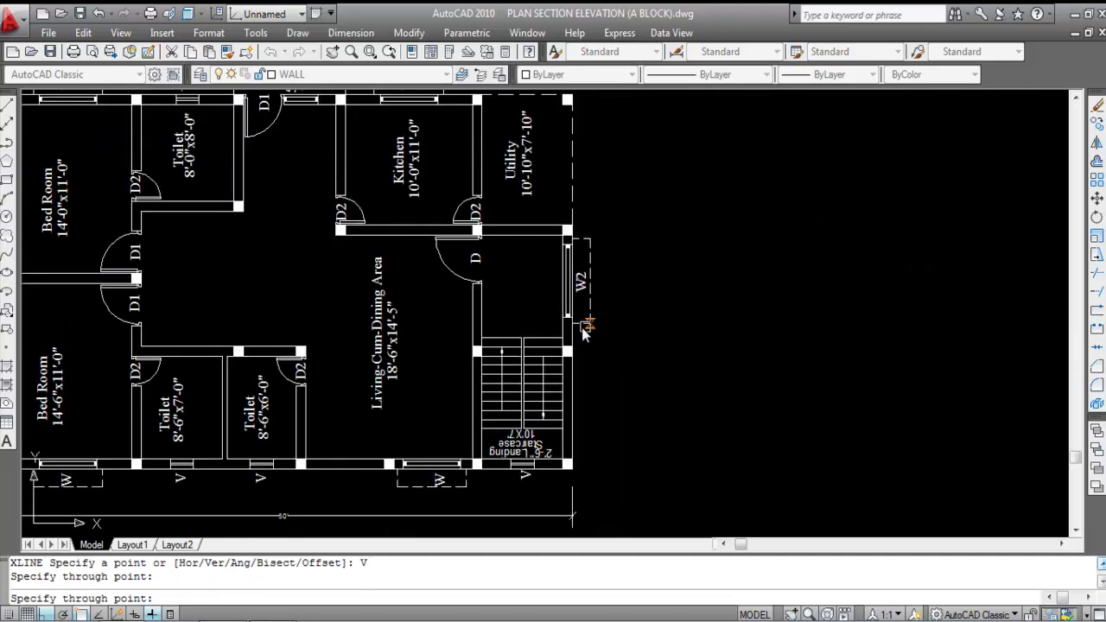
left_click(589, 322)
scroll(703, 281, "down", 4)
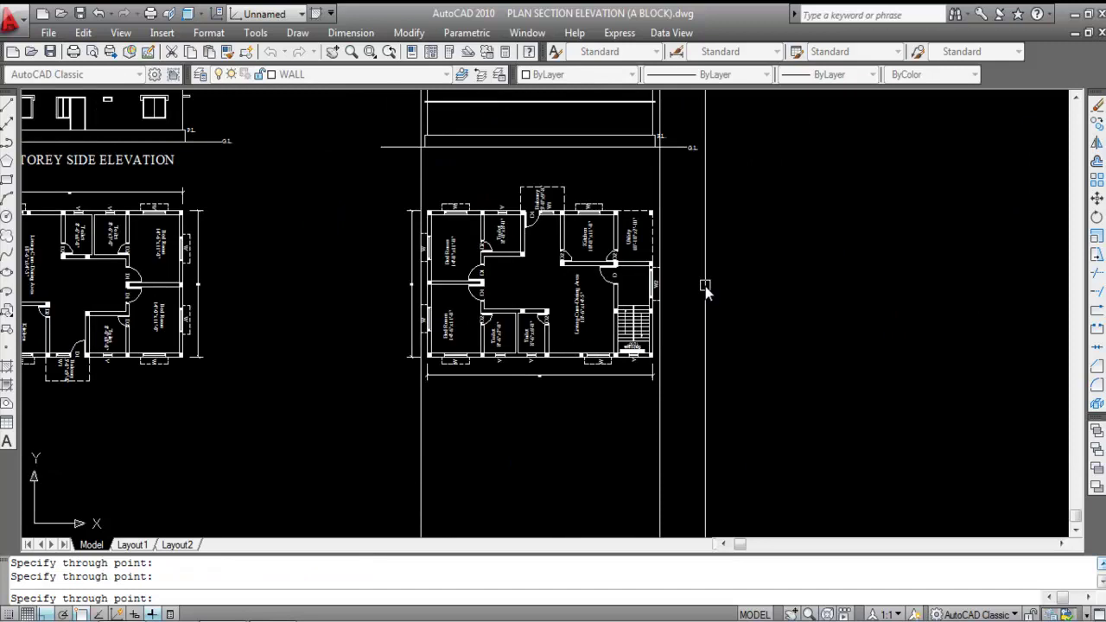
key("Escape")
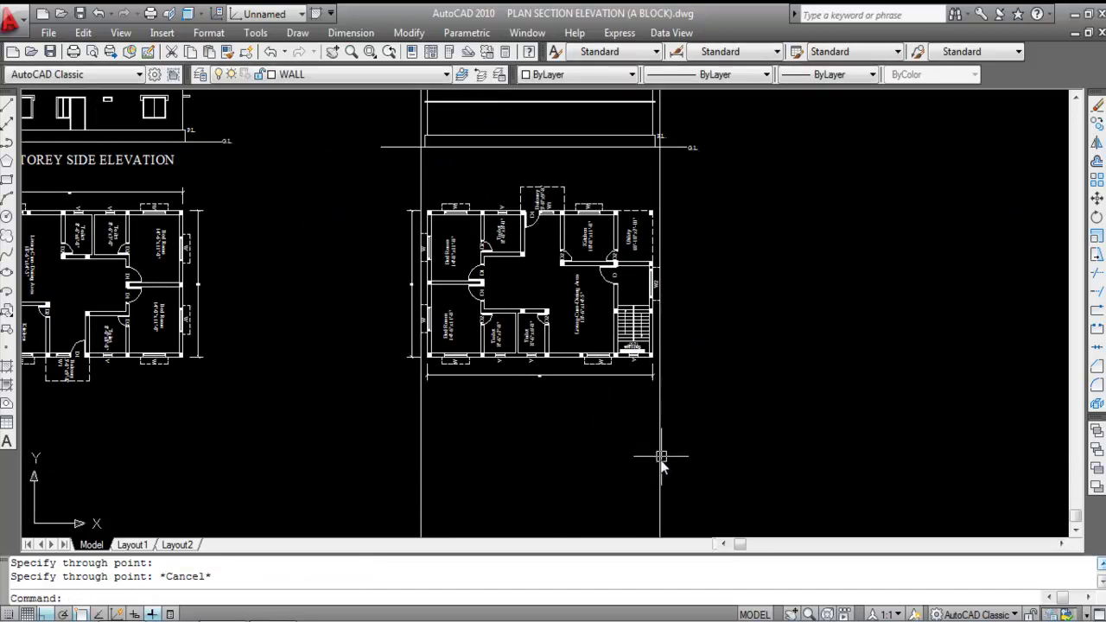
Step: Select the left vertical construction line
scroll(661, 464, "down", 2)
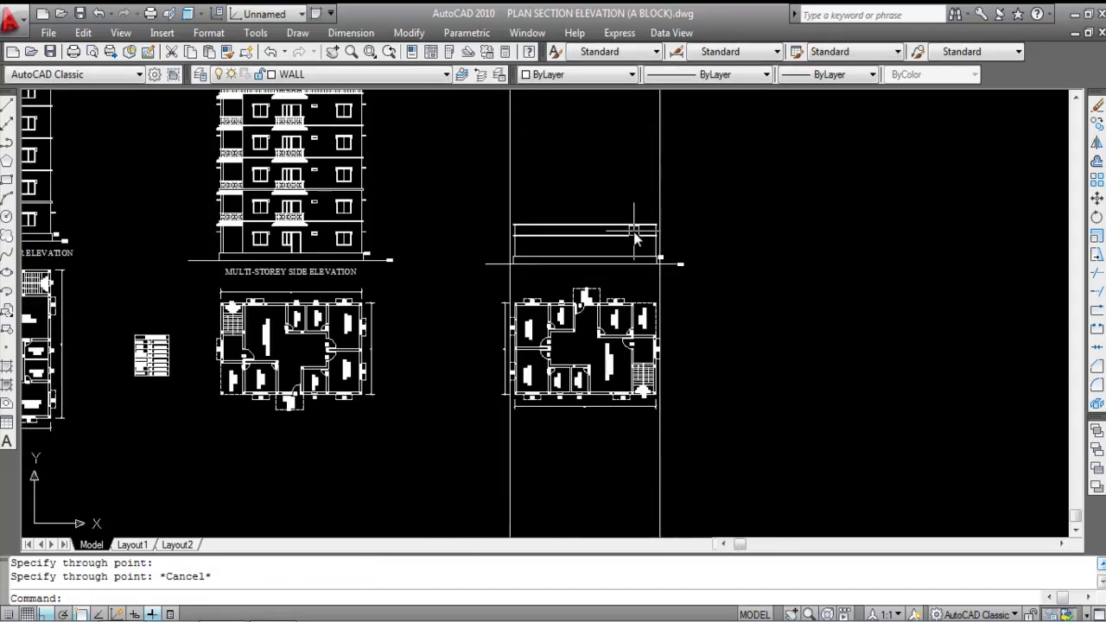
scroll(635, 210, "up", 3)
scroll(449, 248, "up", 3)
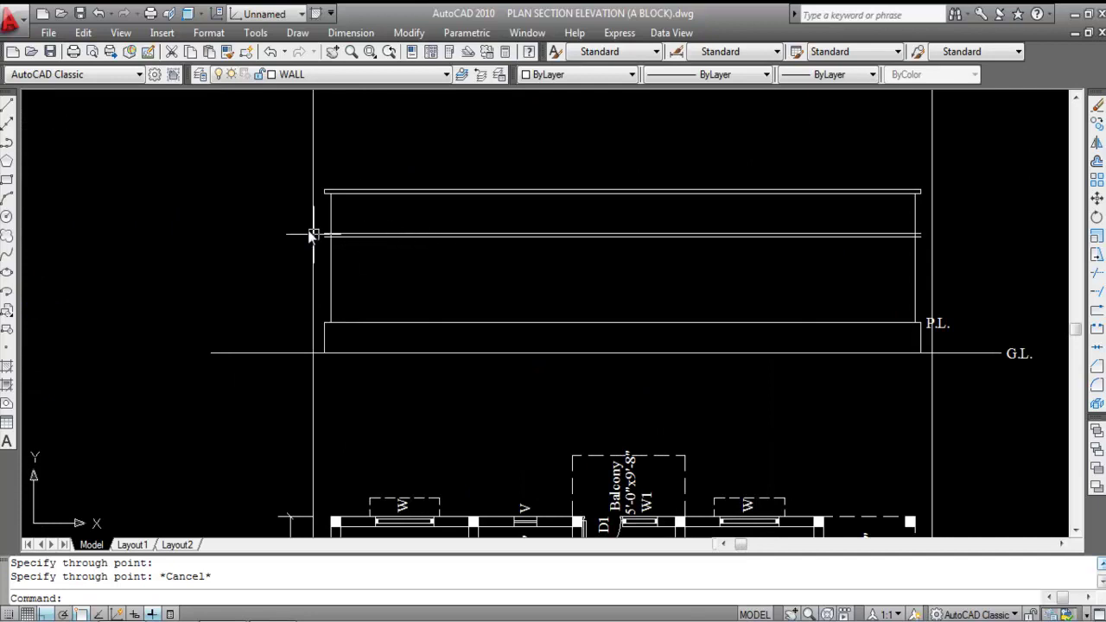
left_click(333, 160)
left_click(304, 135)
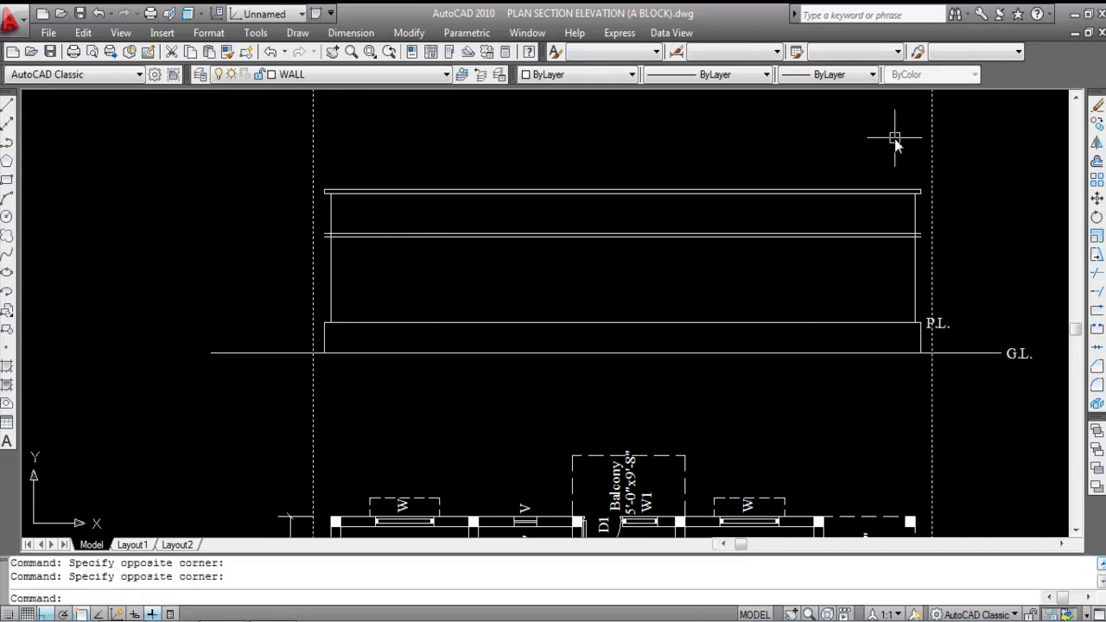
Step: Extend both ends of the middle 7' double line to the left and right construction lines
key("Escape")
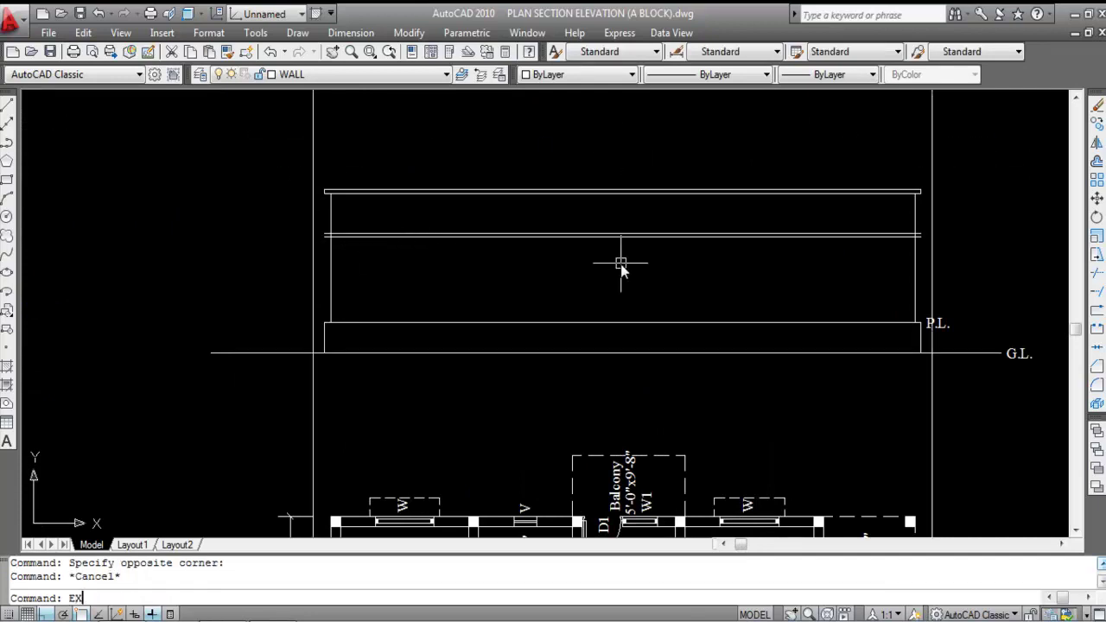
key("Return")
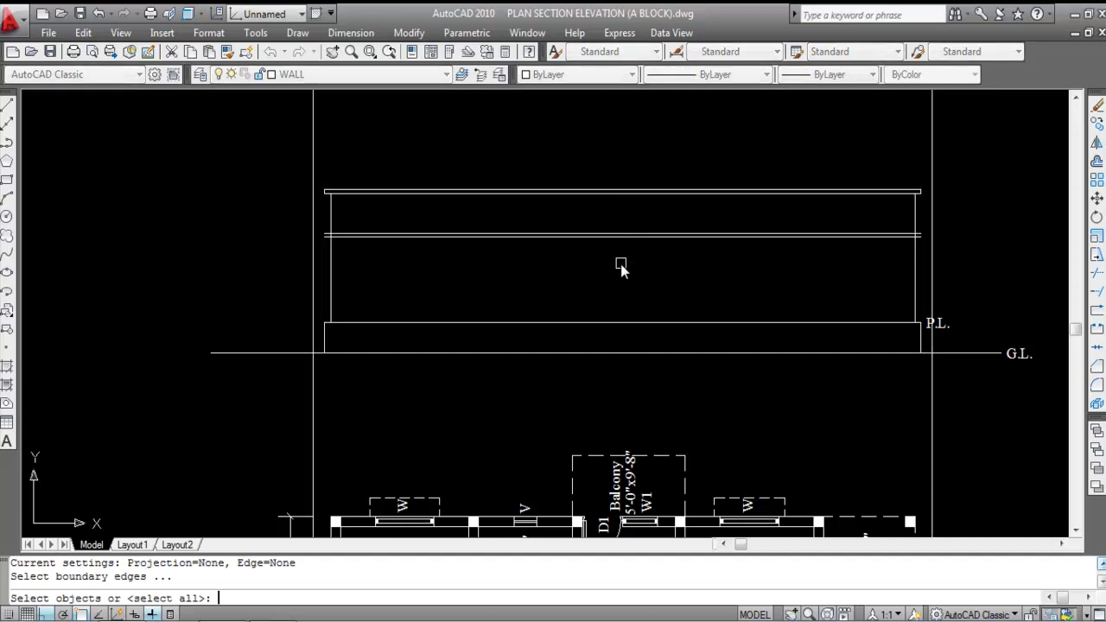
left_click(403, 136)
left_click(229, 143)
left_click(999, 164)
left_click(809, 126)
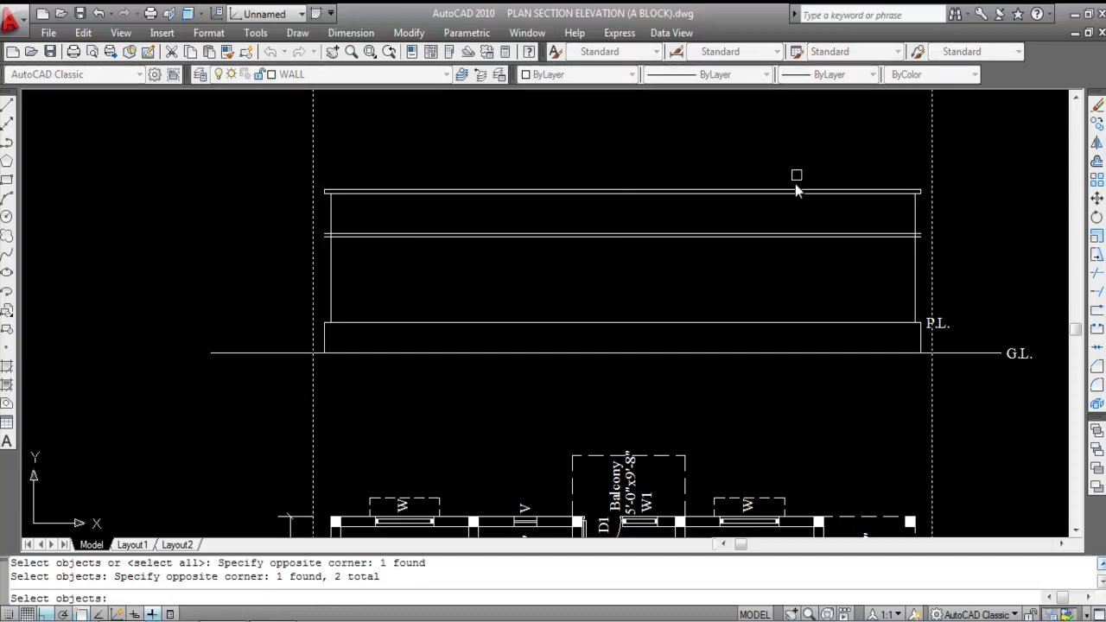
key("Return")
left_click(374, 270)
left_click(330, 200)
left_click(894, 262)
left_click(864, 233)
key("Escape")
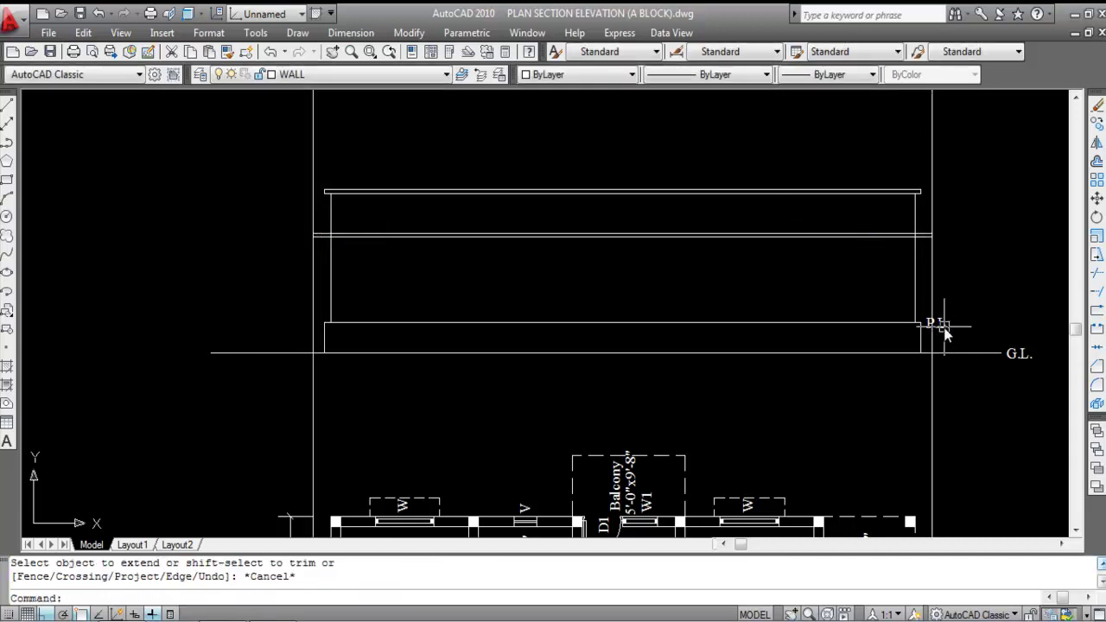
Step: Trim the construction lines above the roof's top lines and save the drawing
scroll(480, 257, "down", 2)
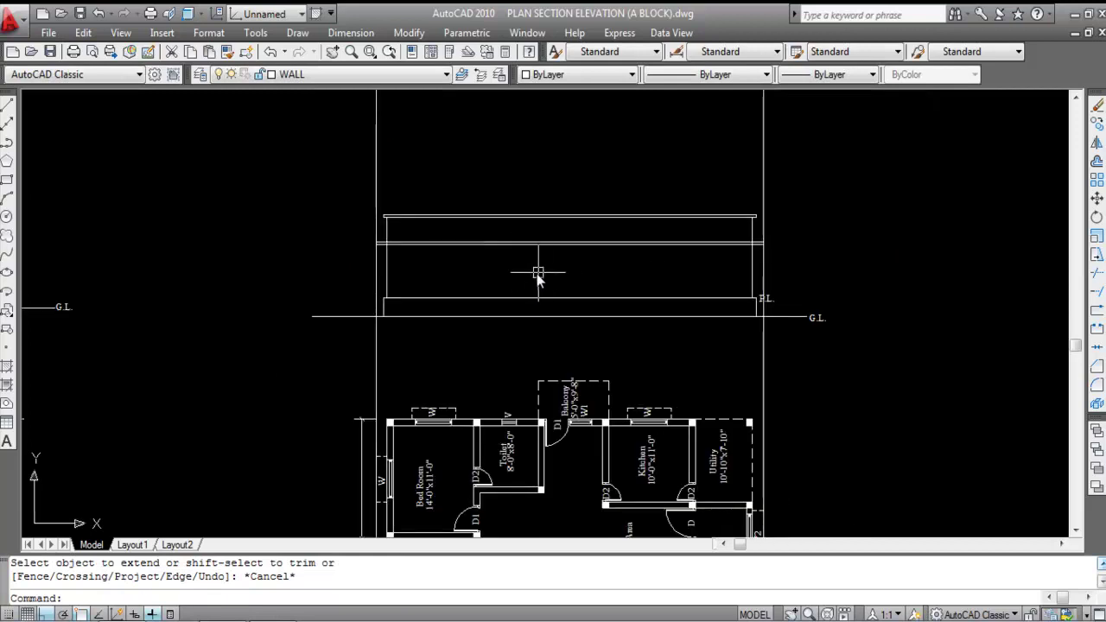
type("TR")
key("Return")
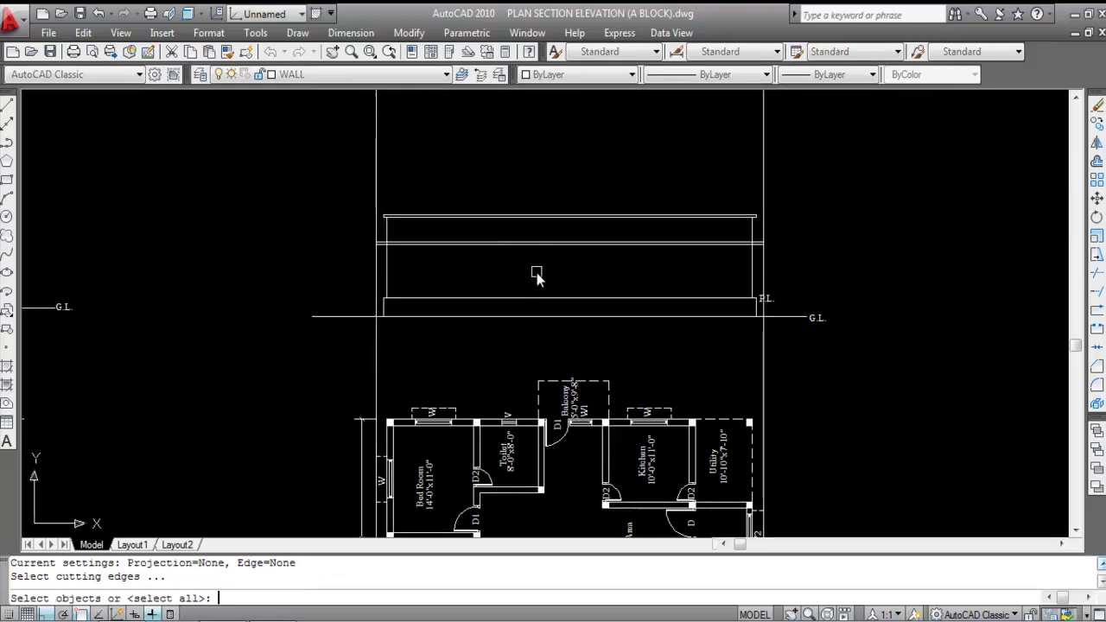
left_click(482, 264)
left_click(459, 231)
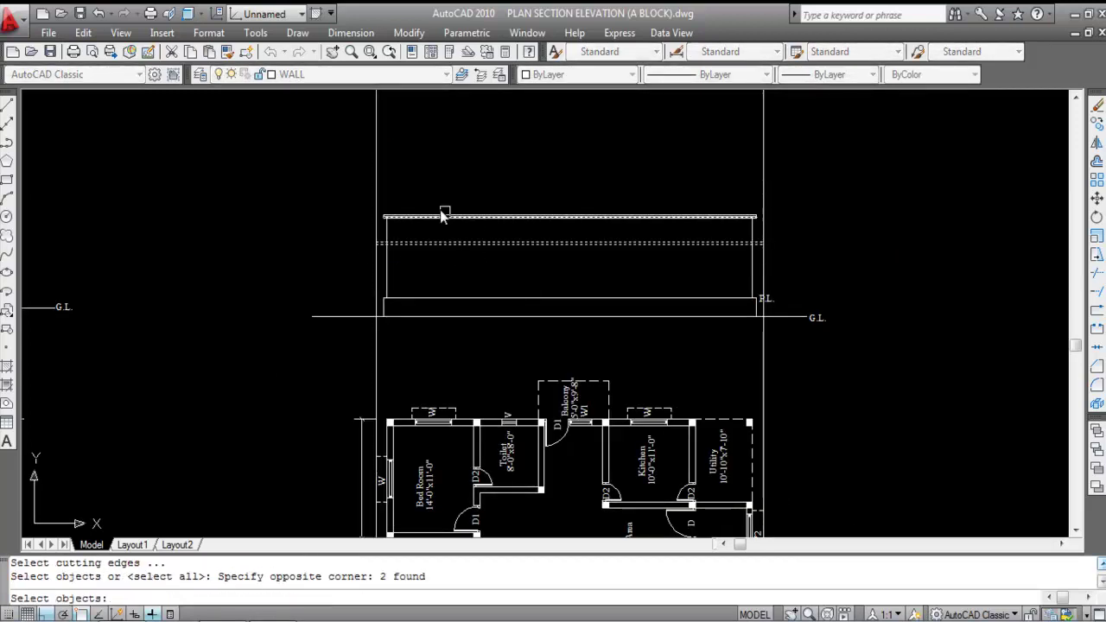
key("Return")
left_click(411, 183)
left_click(334, 154)
left_click(764, 202)
left_click(763, 269)
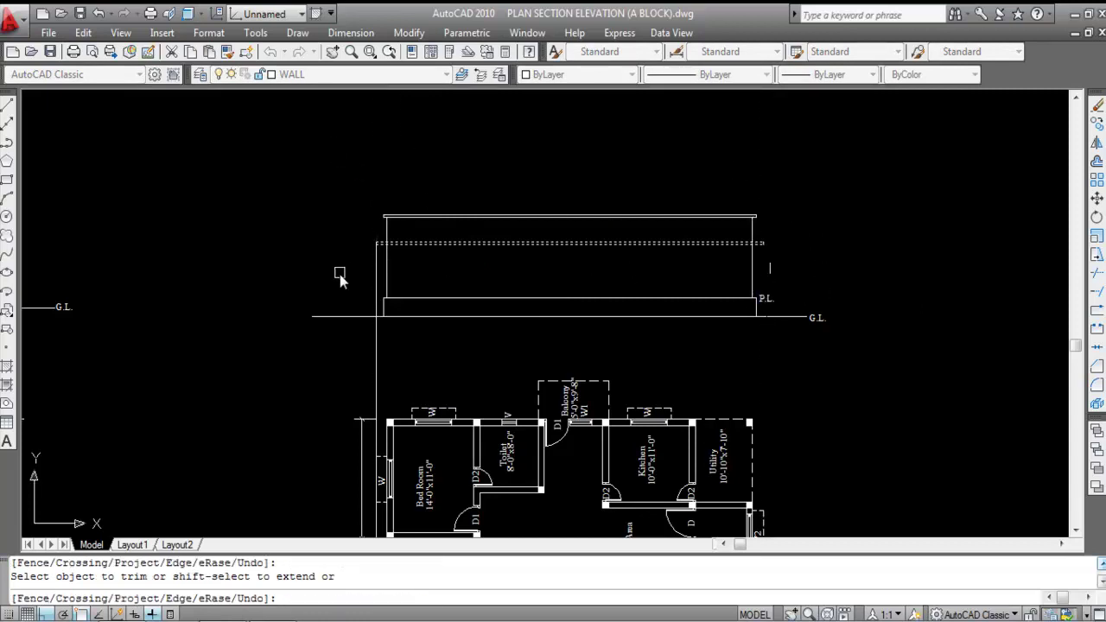
left_click(377, 263)
key("Escape")
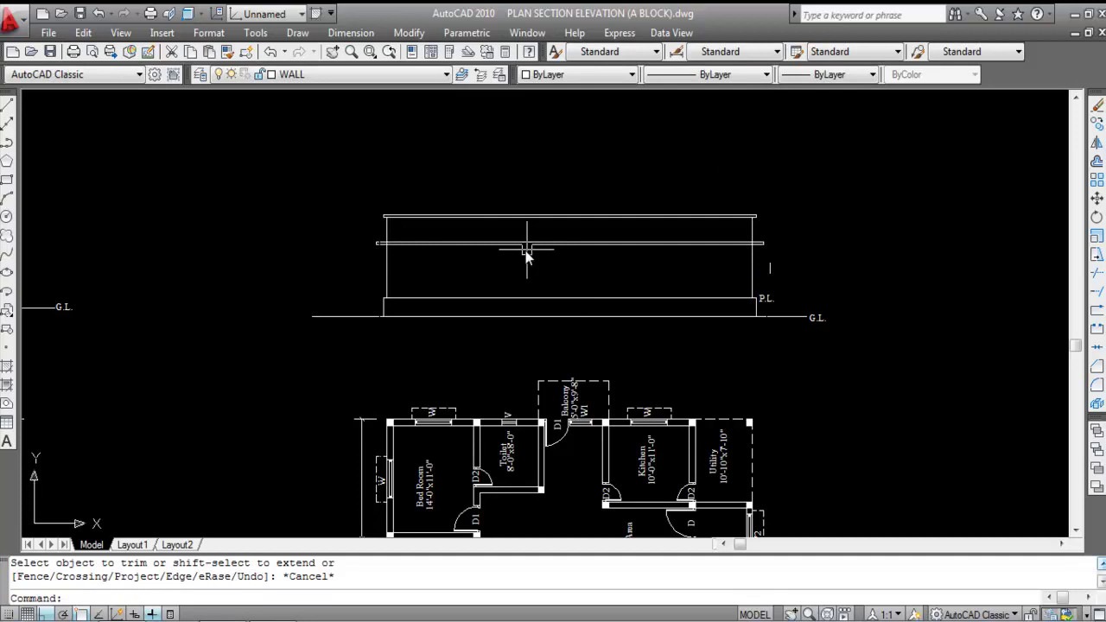
key("ctrl+s")
scroll(540, 271, "up", 2)
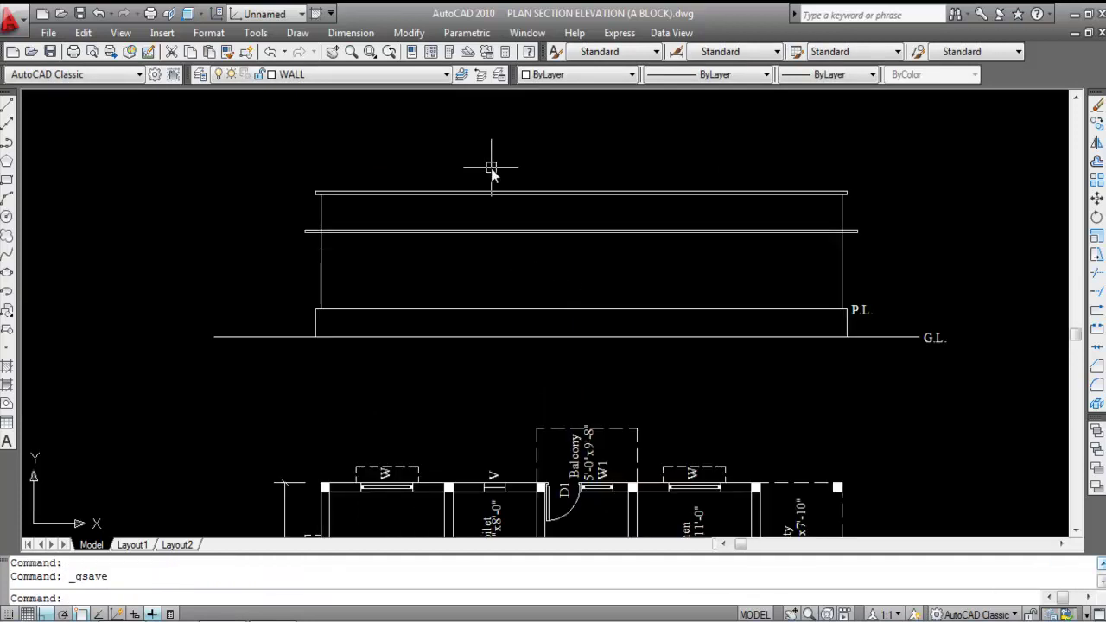
Step: Zoom in on the plan's lower wall with the toilets, living area and staircase ventilator
scroll(490, 170, "down", 4)
scroll(449, 434, "up", 3)
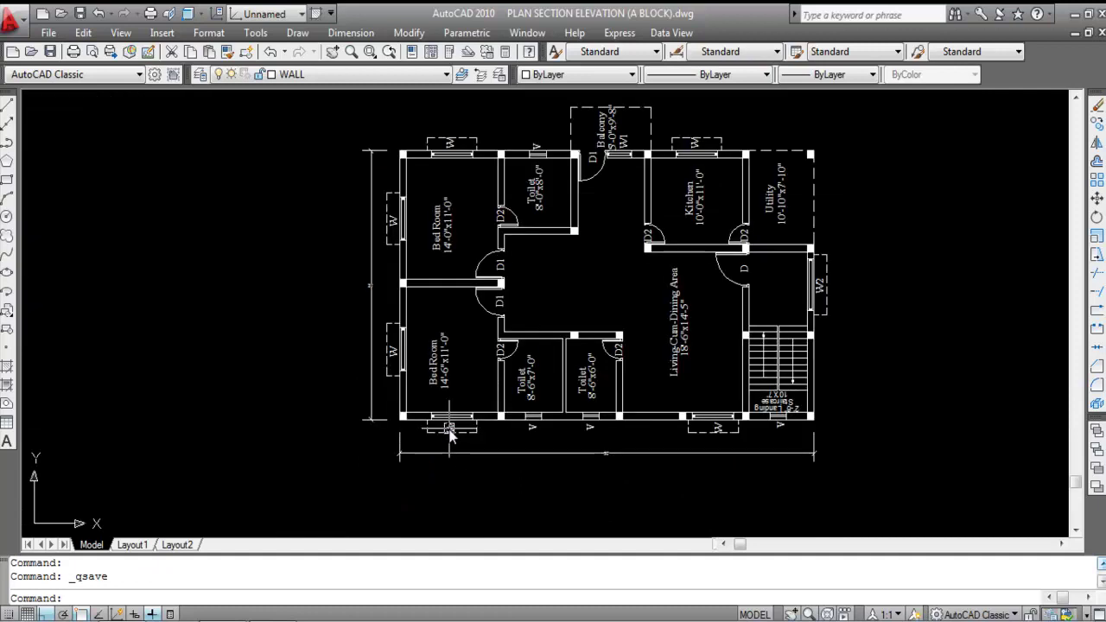
scroll(449, 435, "up", 3)
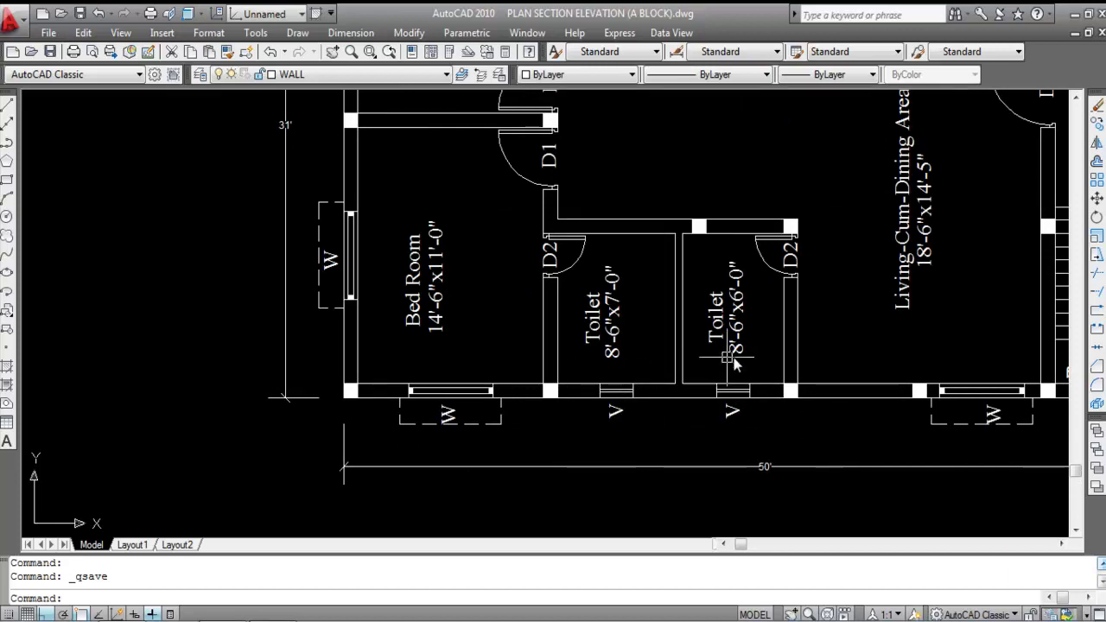
scroll(566, 385, "down", 3)
scroll(799, 424, "up", 2)
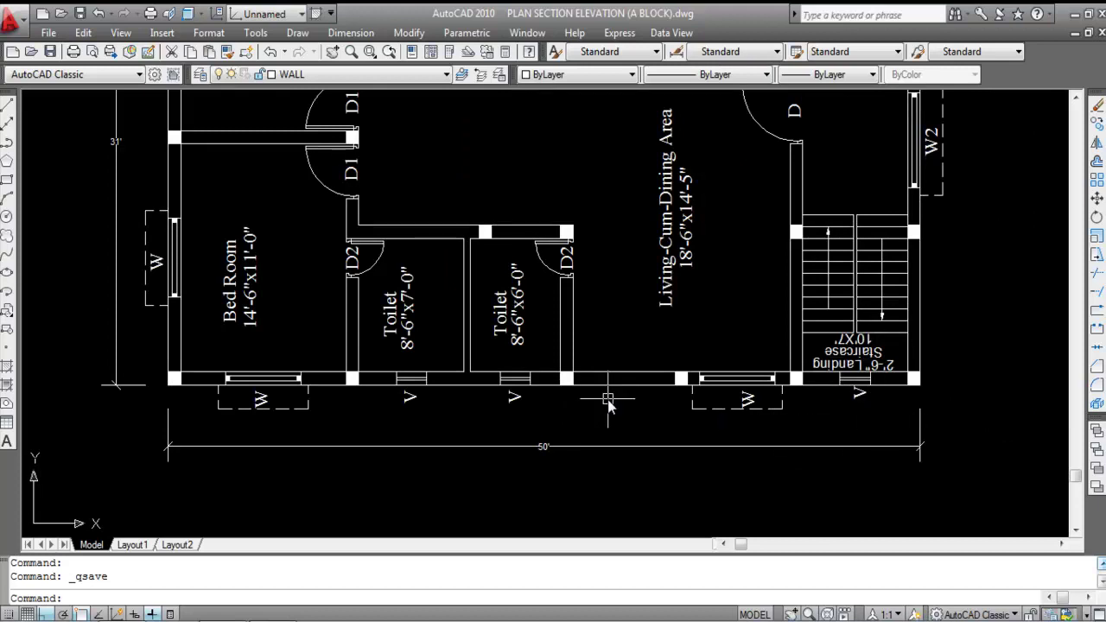
scroll(608, 405, "down", 2)
scroll(609, 404, "down", 4)
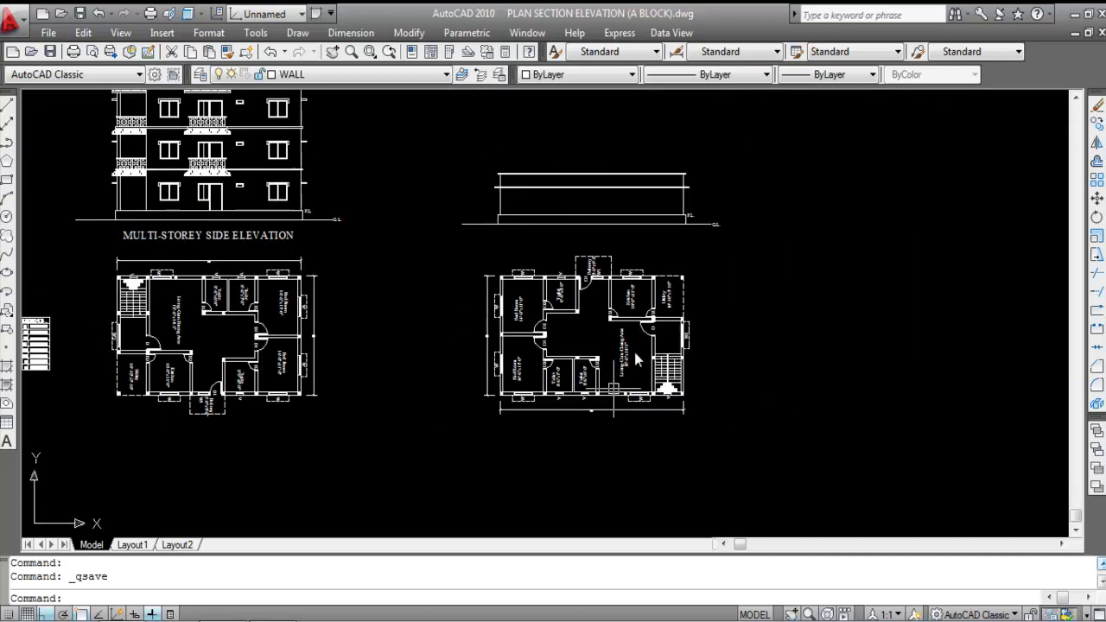
scroll(620, 410, "up", 3)
scroll(620, 409, "up", 3)
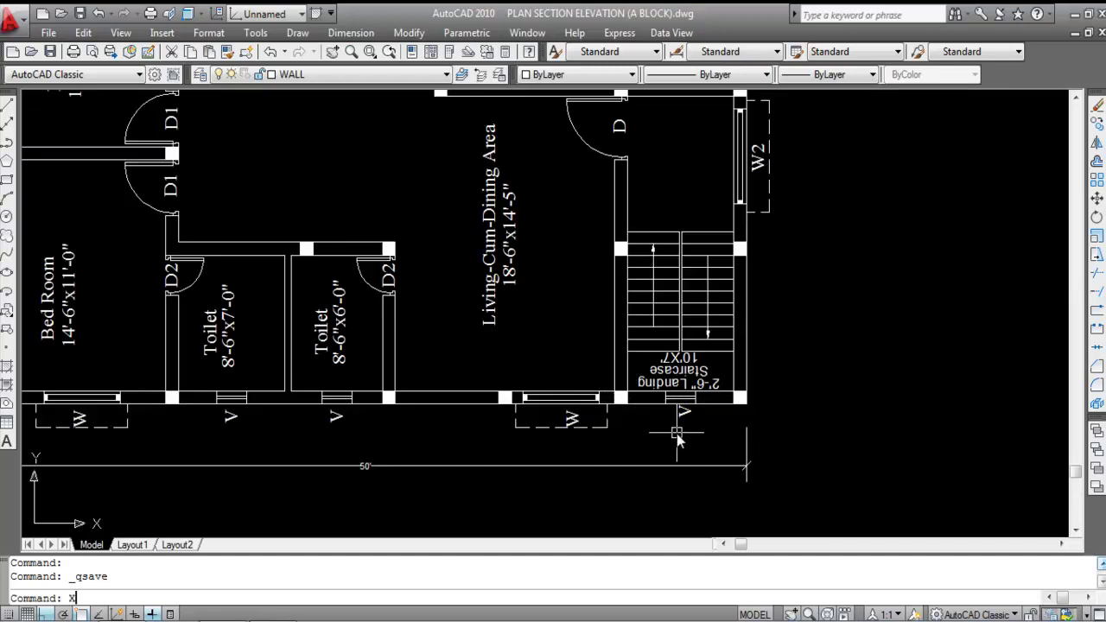
Step: Drop a vertical construction line through the staircase ventilator in the floor plan
key("Return")
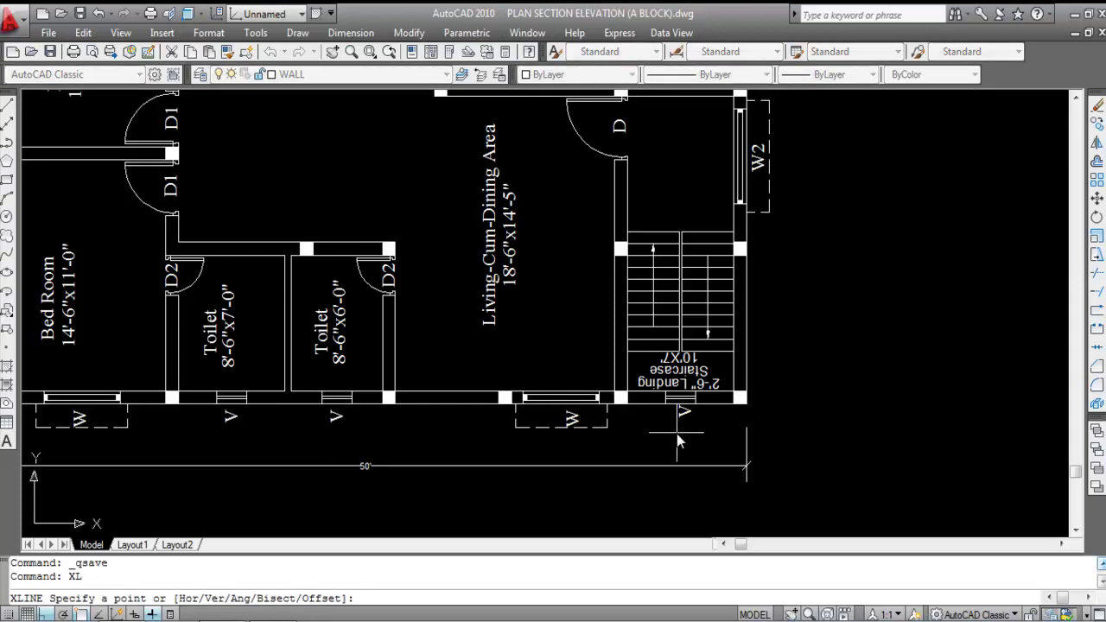
key("Return")
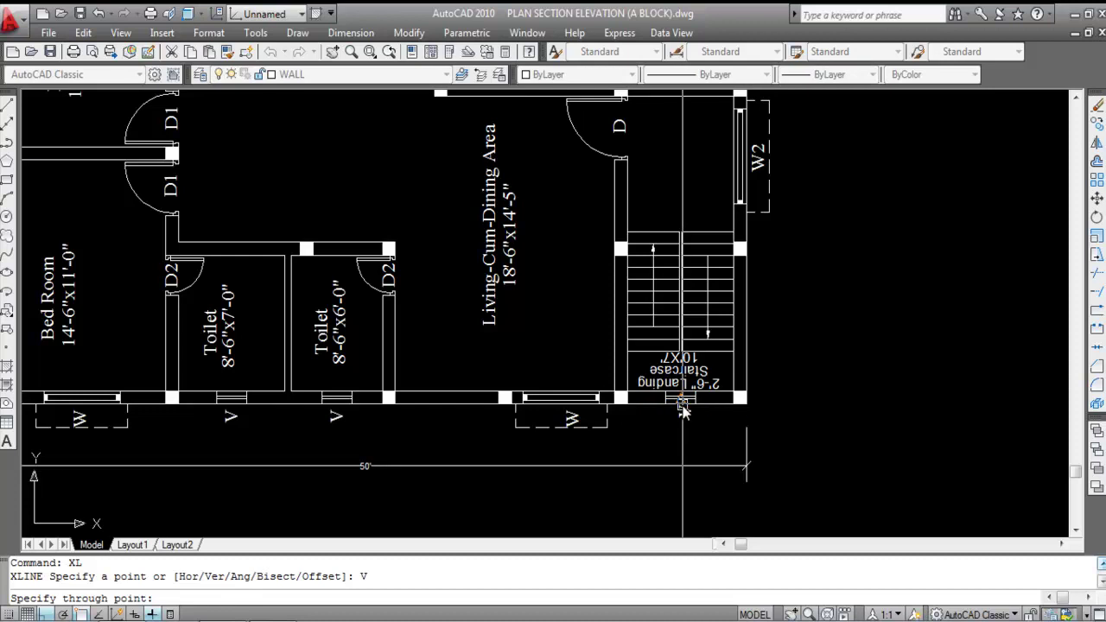
left_click(615, 413)
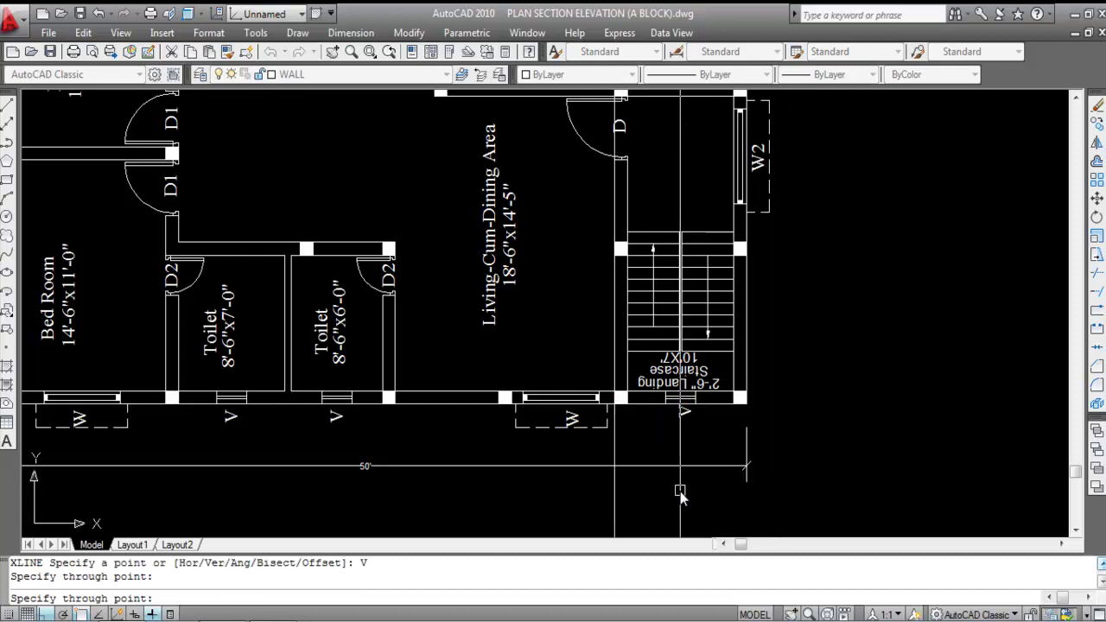
scroll(680, 491, "down", 5)
scroll(680, 491, "down", 3)
scroll(701, 484, "up", 8)
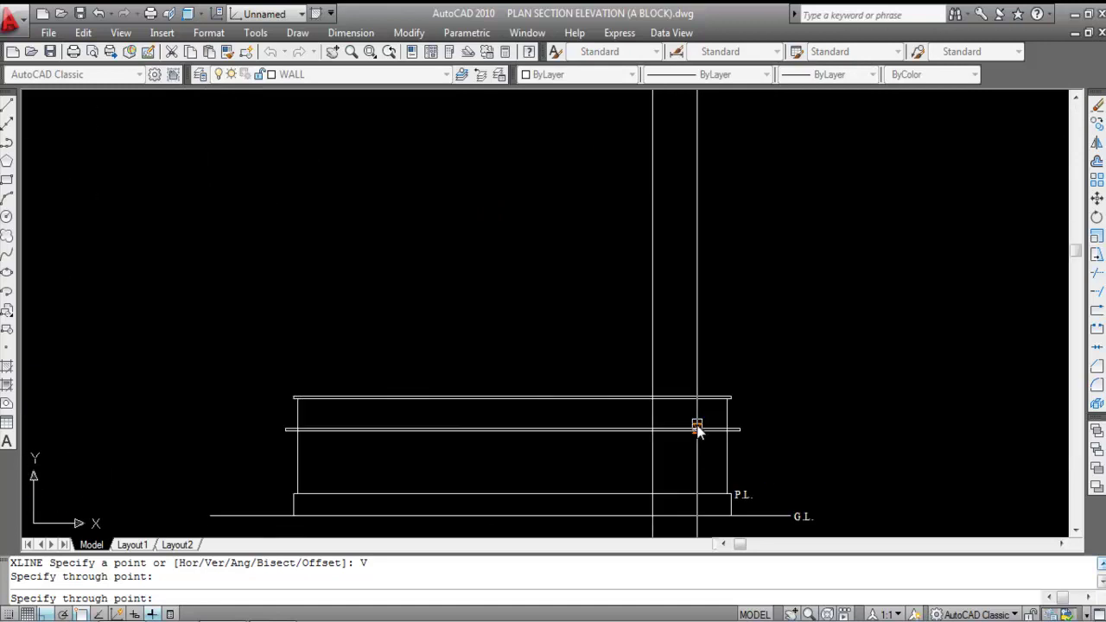
key("Escape")
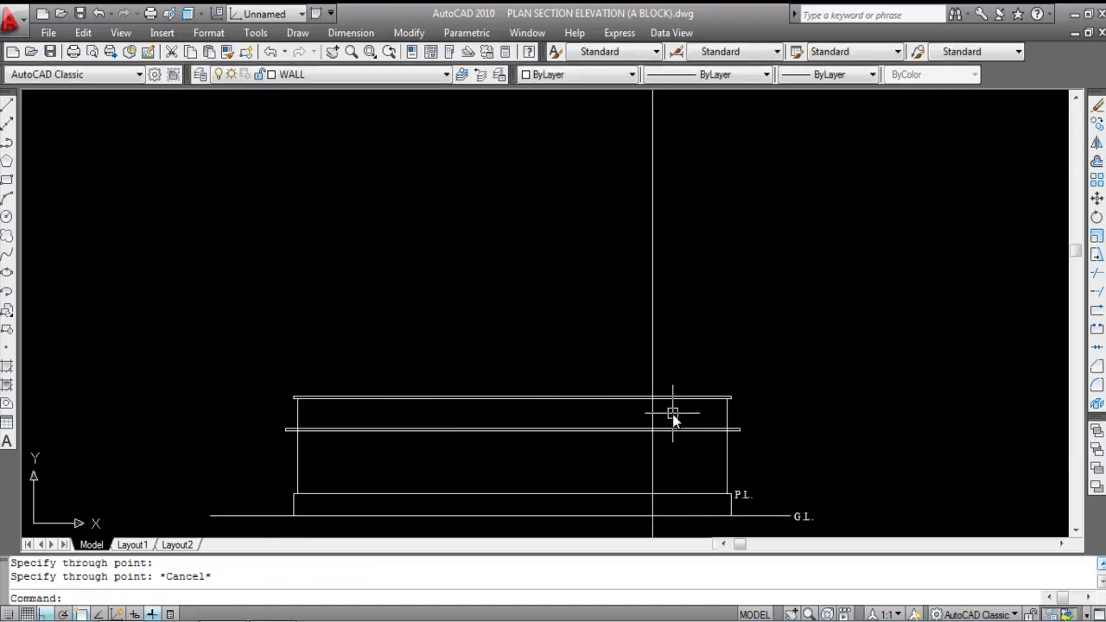
Step: Extend the right wall line up to the top roof line with EX
scroll(674, 414, "up", 2)
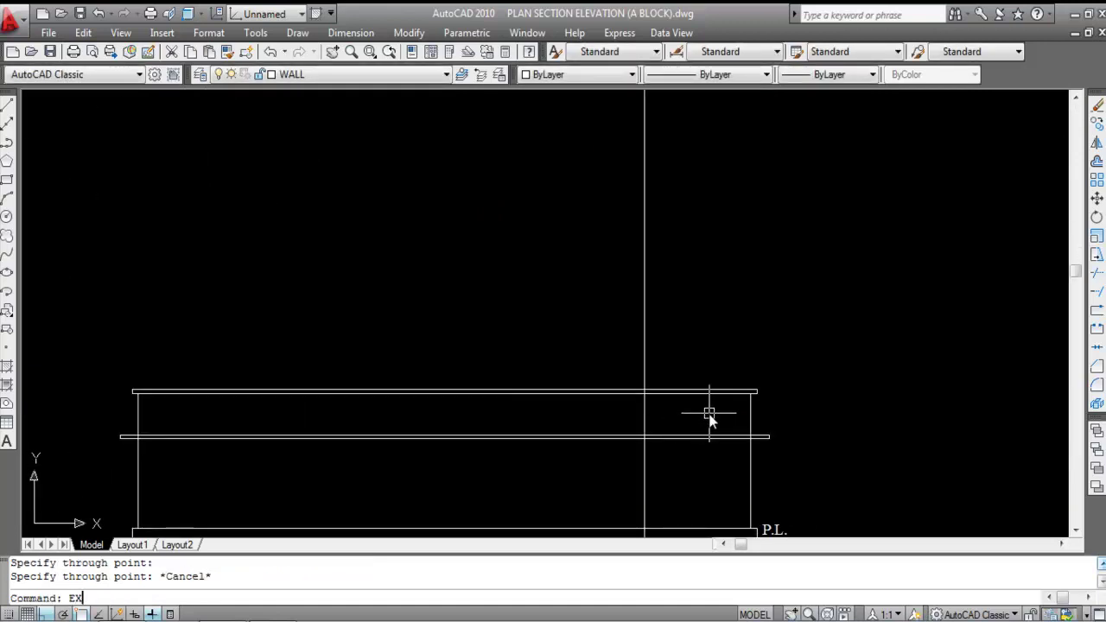
type("EX")
key("Return")
scroll(736, 389, "up", 2)
left_click(740, 404)
key("Return")
left_click(767, 427)
key("Escape")
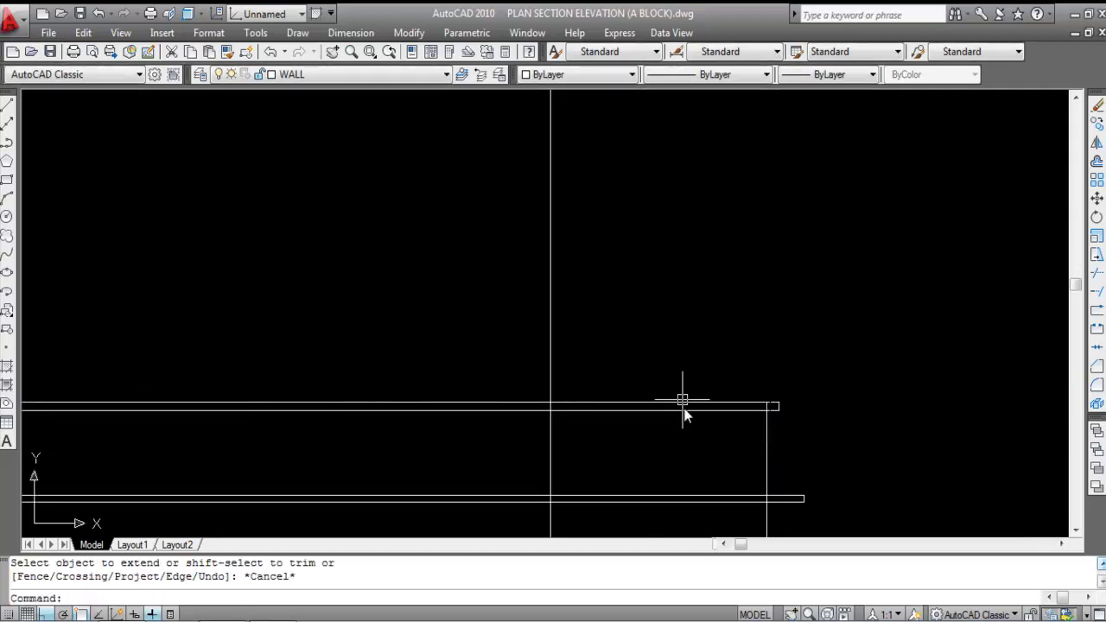
Step: Attempt to trim the roof line's right part against the top roof double line, then cancel
type("TR")
key("Return")
left_click(683, 429)
left_click(661, 365)
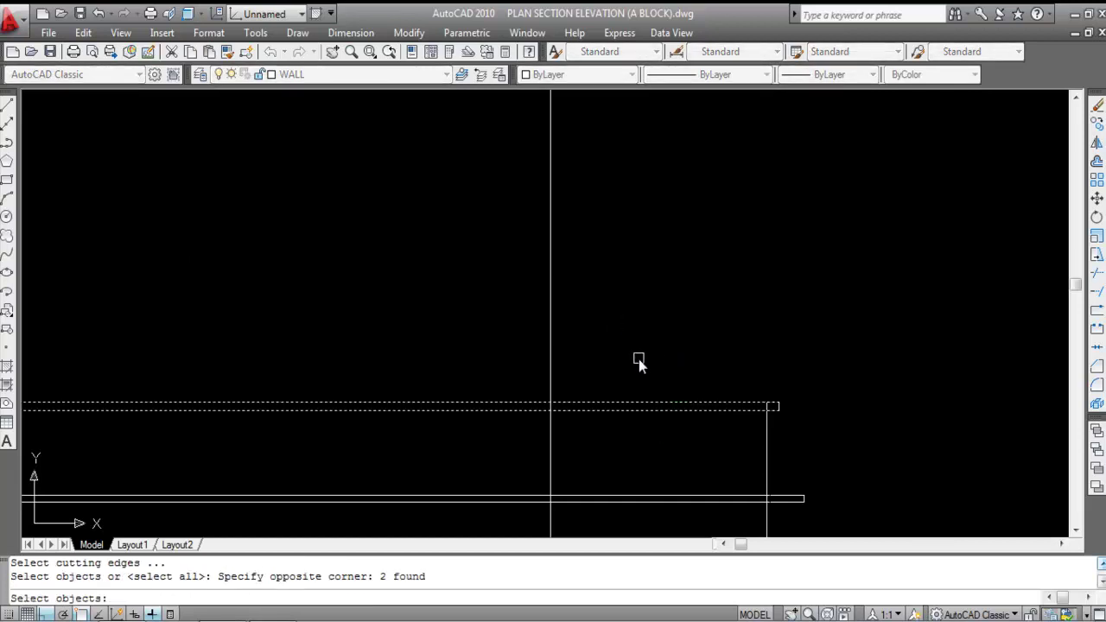
key("Return")
left_click(661, 420)
left_click(627, 372)
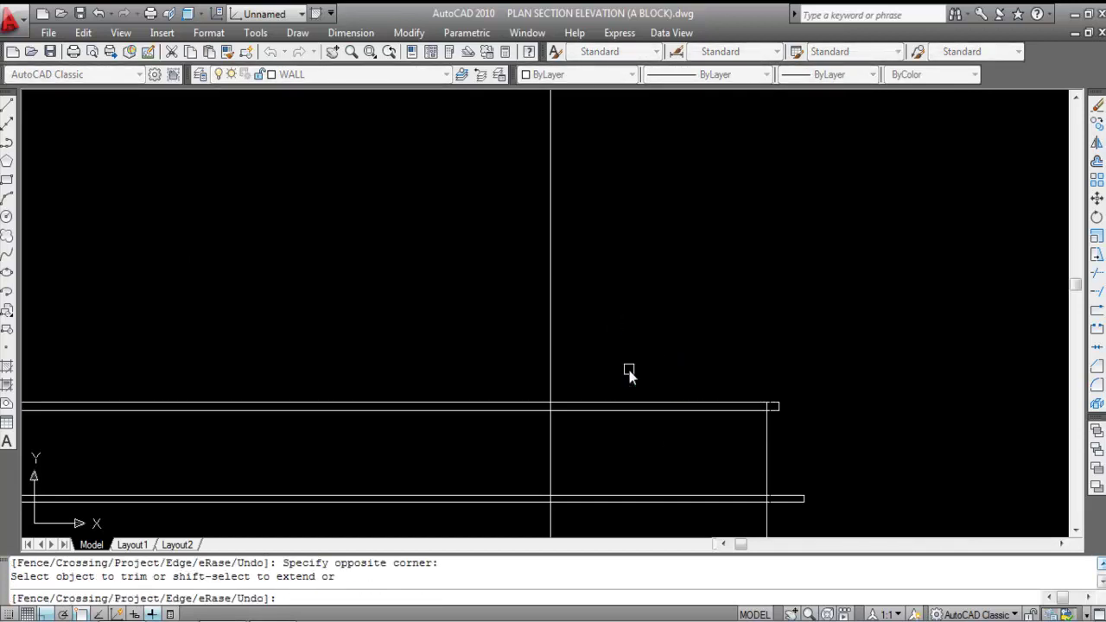
key("Escape")
Step: Trim the top roof line right of the new vertical and the vertical above the roof
type("TR")
key("Return")
key("Return")
left_click(675, 431)
left_click(651, 369)
scroll(641, 333, "down", 4)
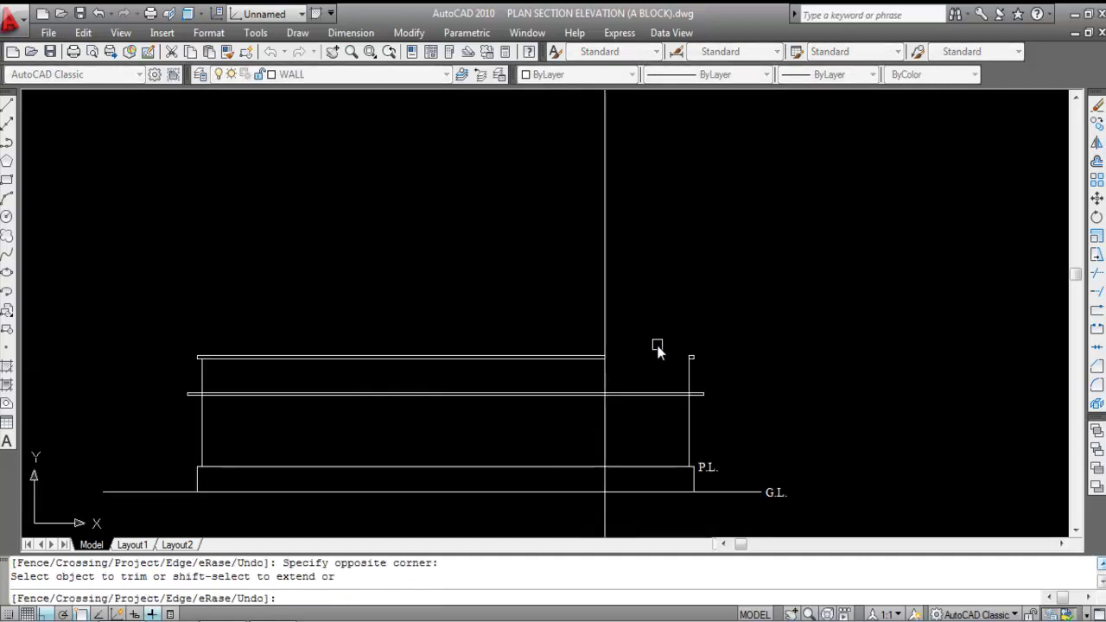
left_click(607, 338)
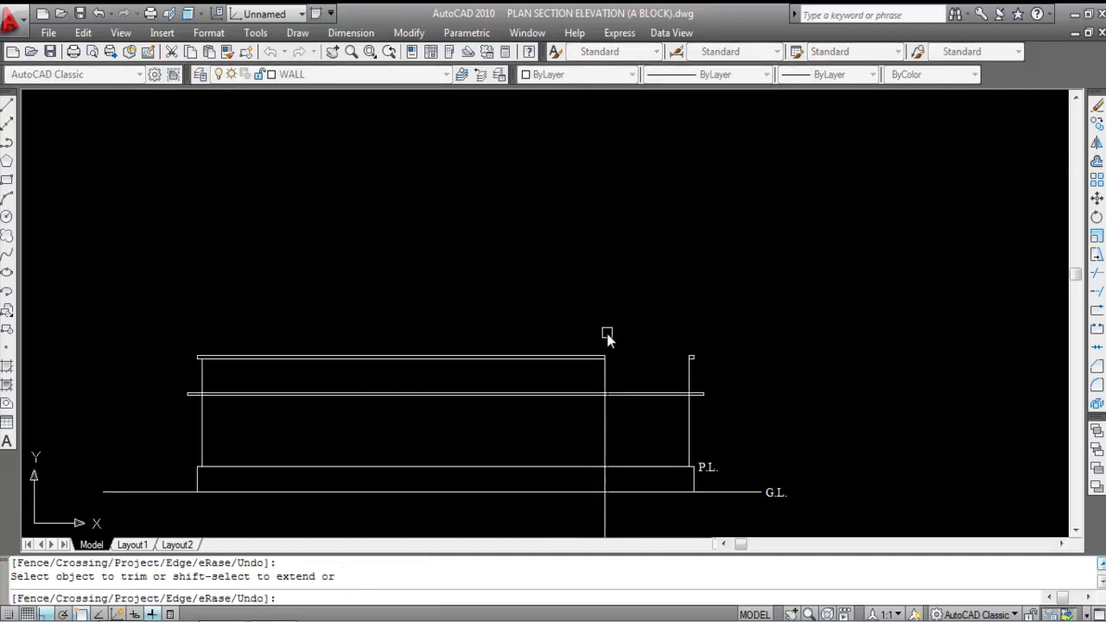
key("Escape")
Step: Trim the new vertical line below the P.L. line
scroll(642, 294, "down", 2)
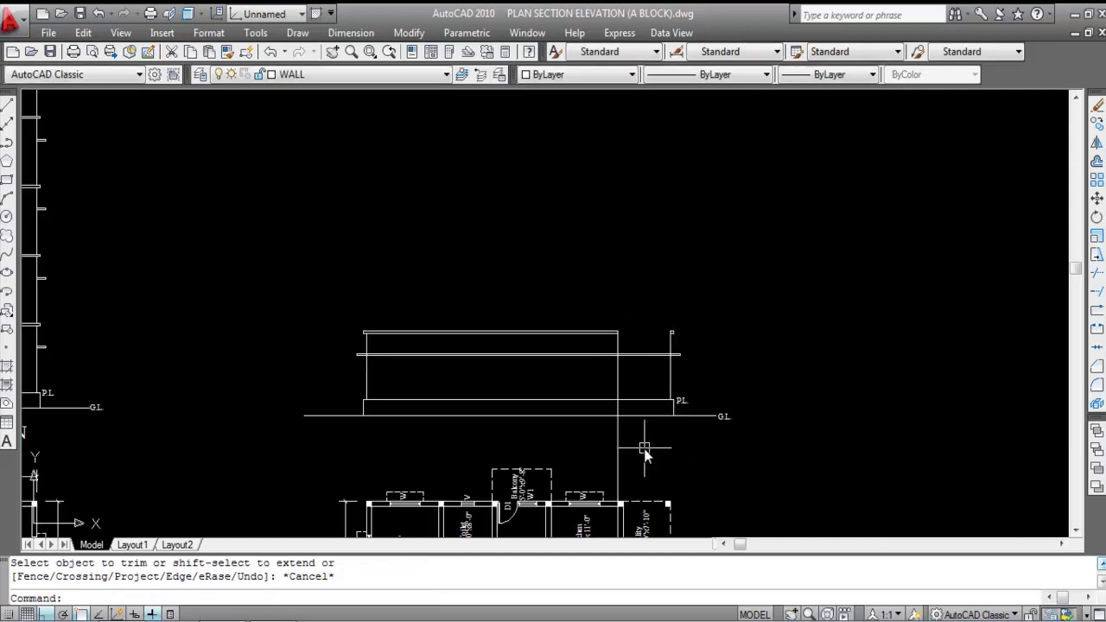
type("TR")
key("Return")
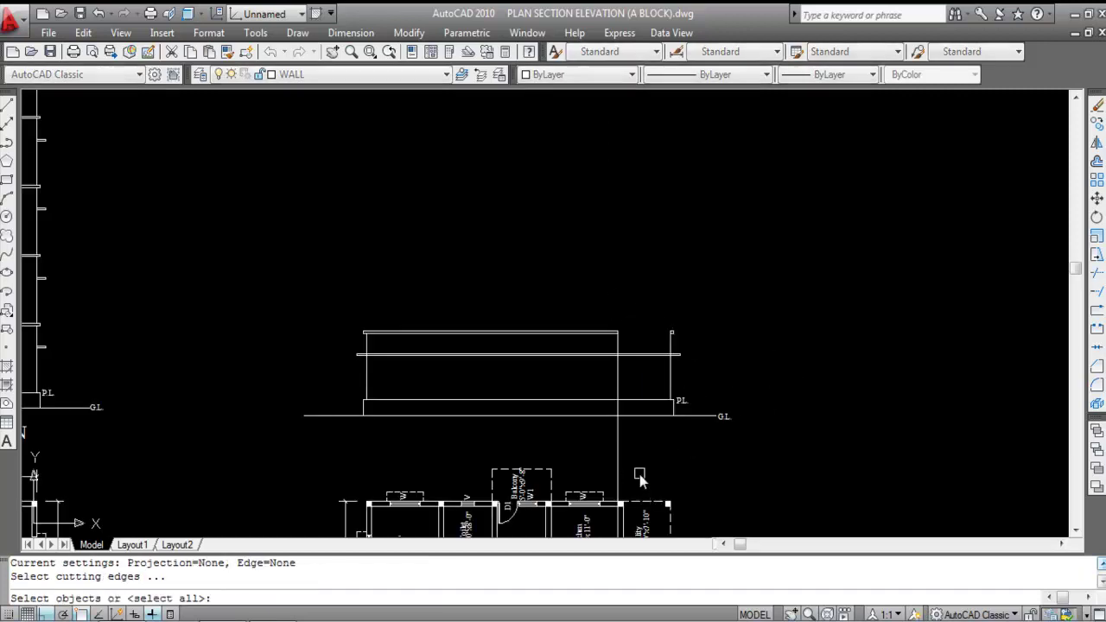
scroll(629, 428, "up", 3)
left_click(621, 376)
key("Return")
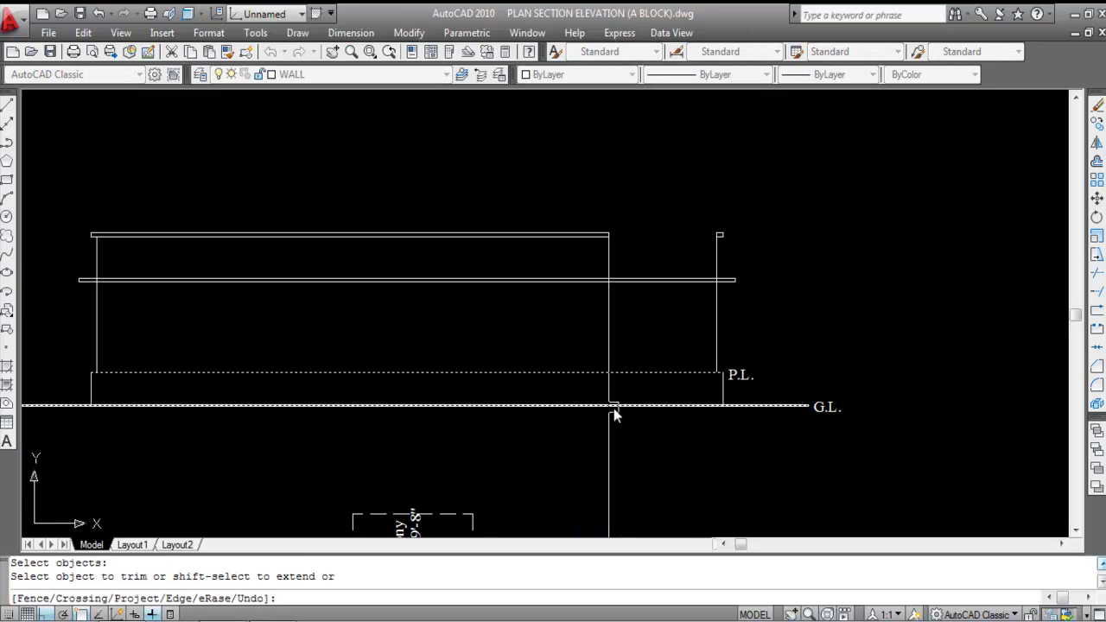
left_click(611, 412)
key("Escape")
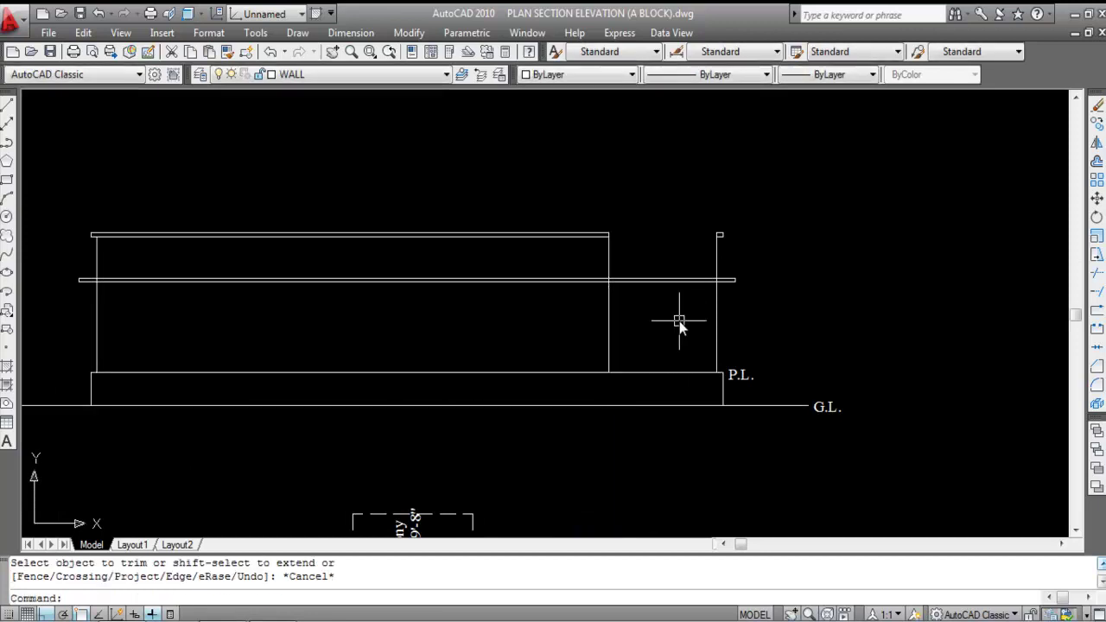
scroll(663, 216, "down", 2)
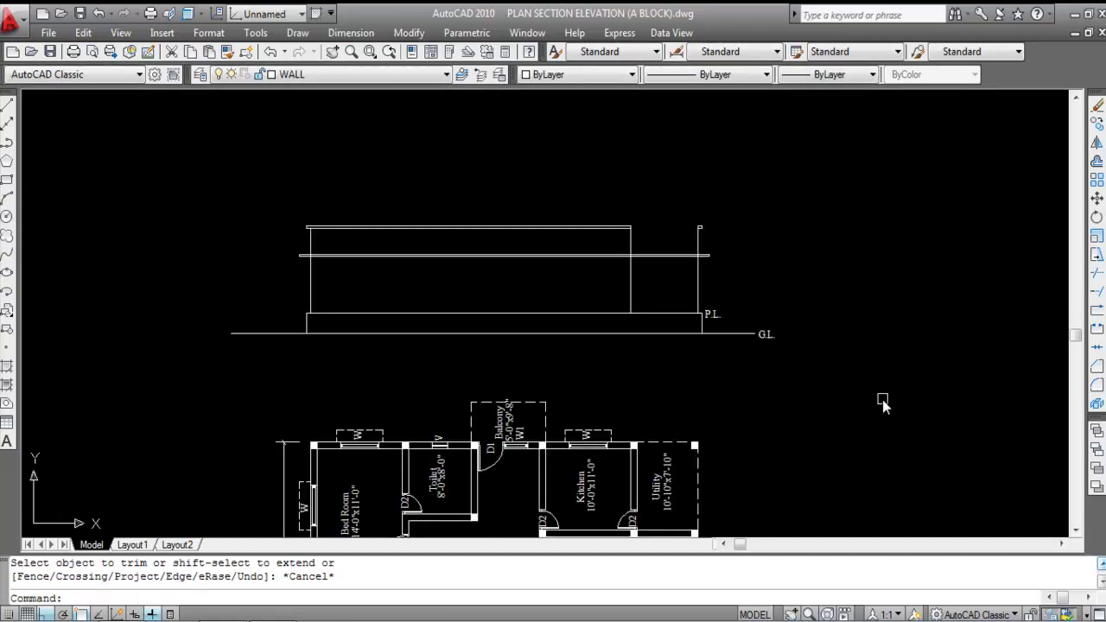
Step: Save the drawing with Ctrl+S and zoom out to show the elevation and both floor plans
key("ctrl+s")
scroll(662, 202, "down", 3)
scroll(691, 380, "up", 1)
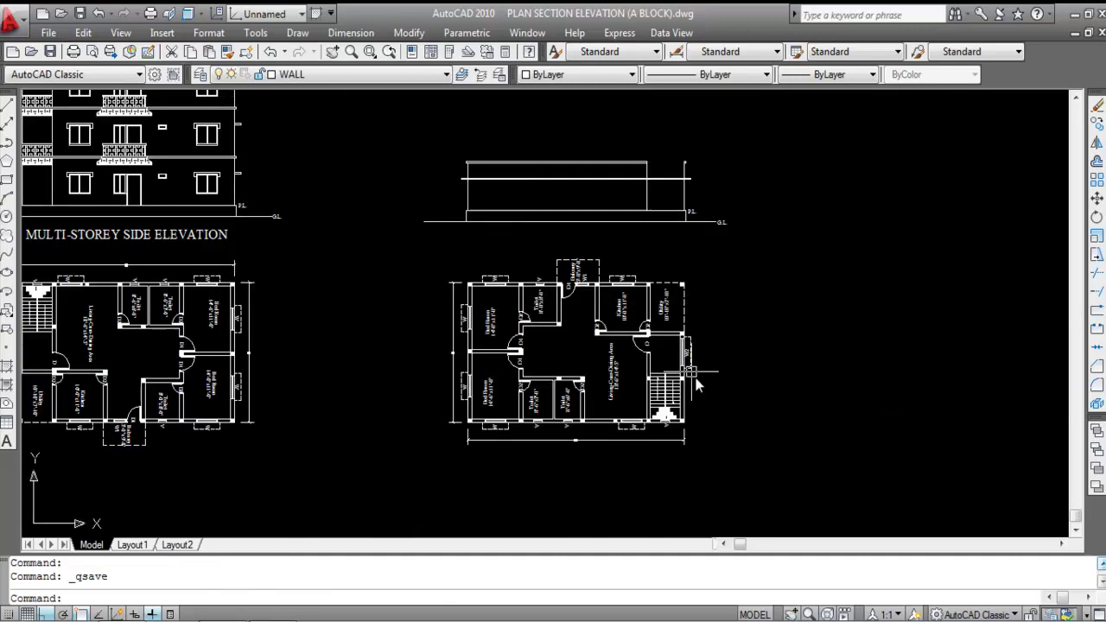
scroll(687, 387, "up", 3)
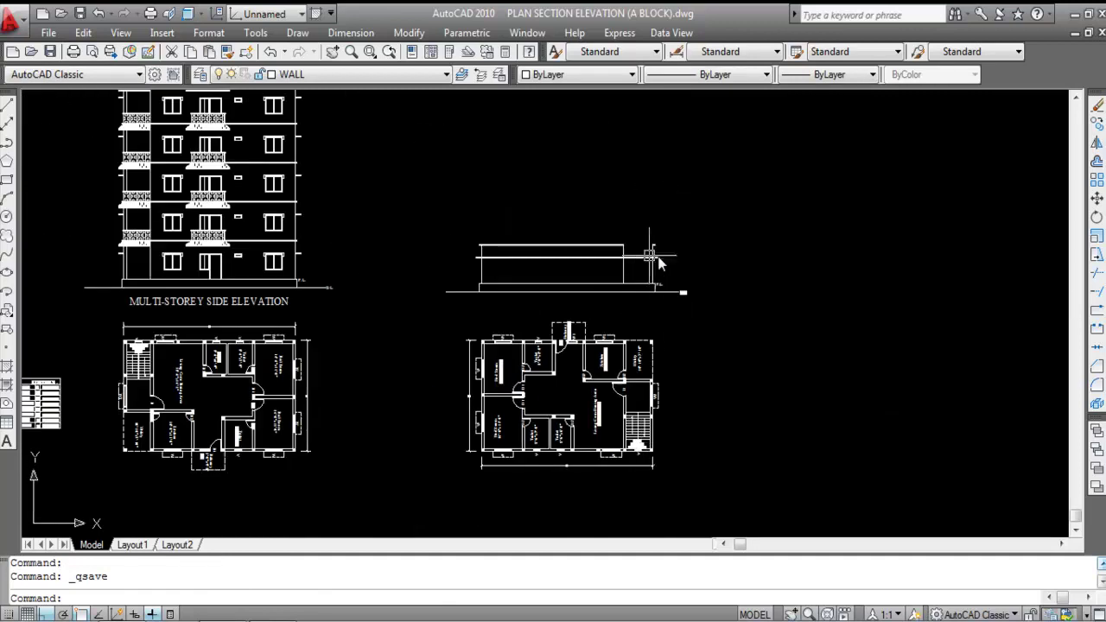
scroll(643, 272, "up", 2)
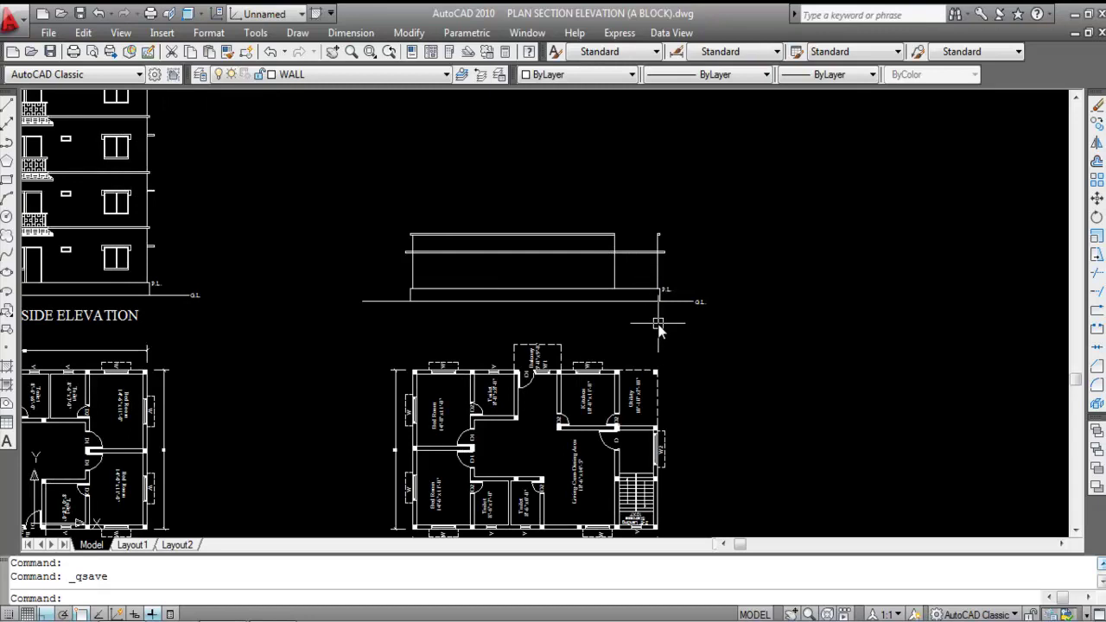
scroll(417, 226, "up", 2)
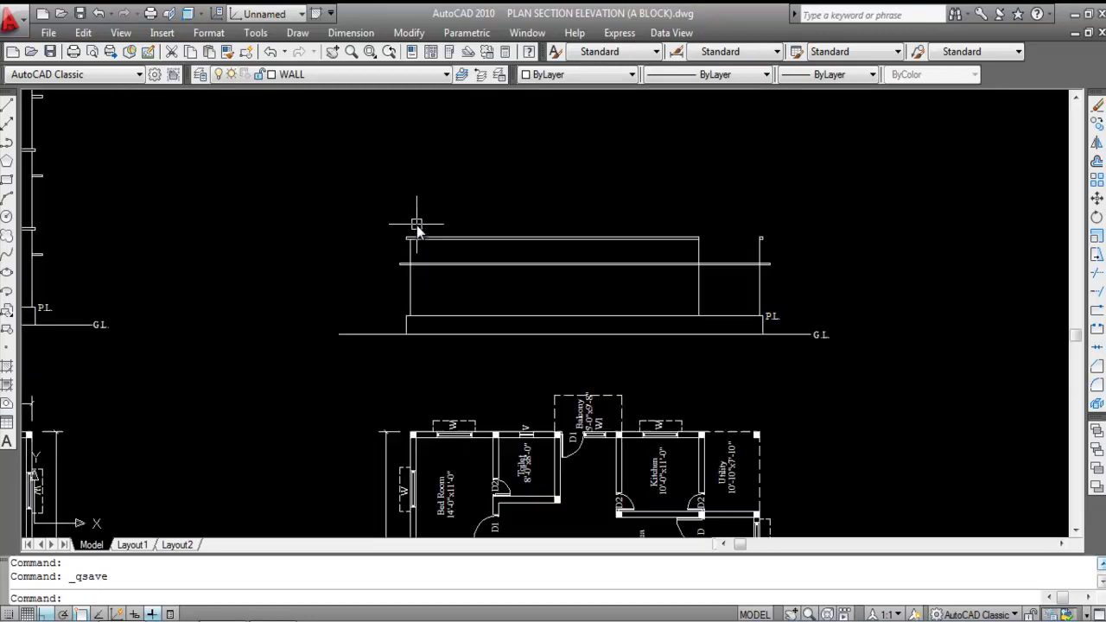
scroll(555, 309, "down", 4)
scroll(532, 329, "up", 3)
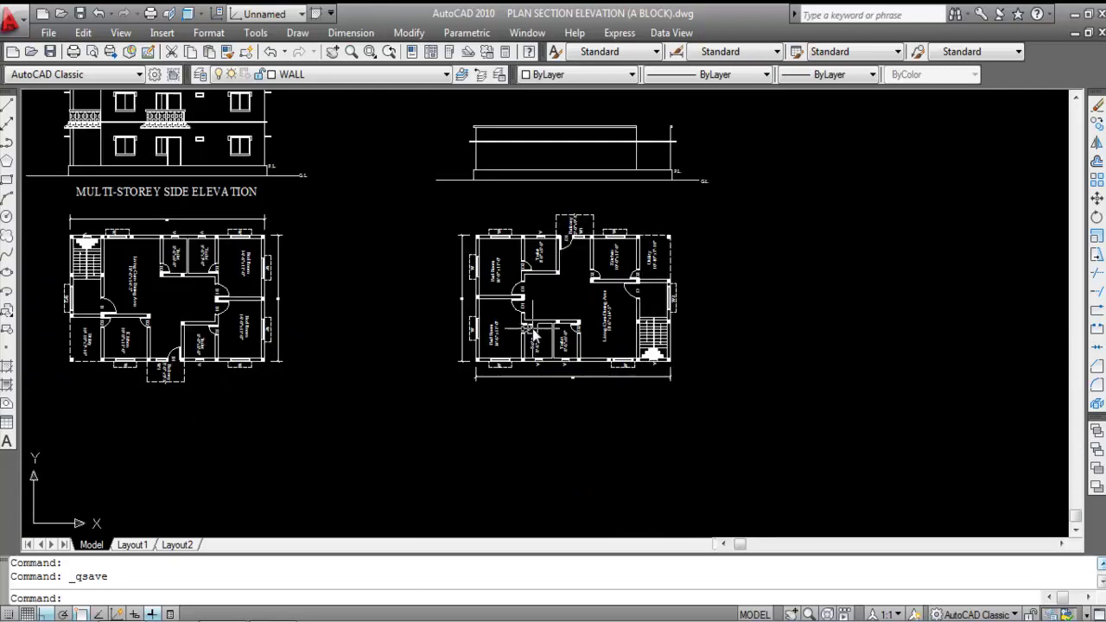
scroll(510, 416, "down", 2)
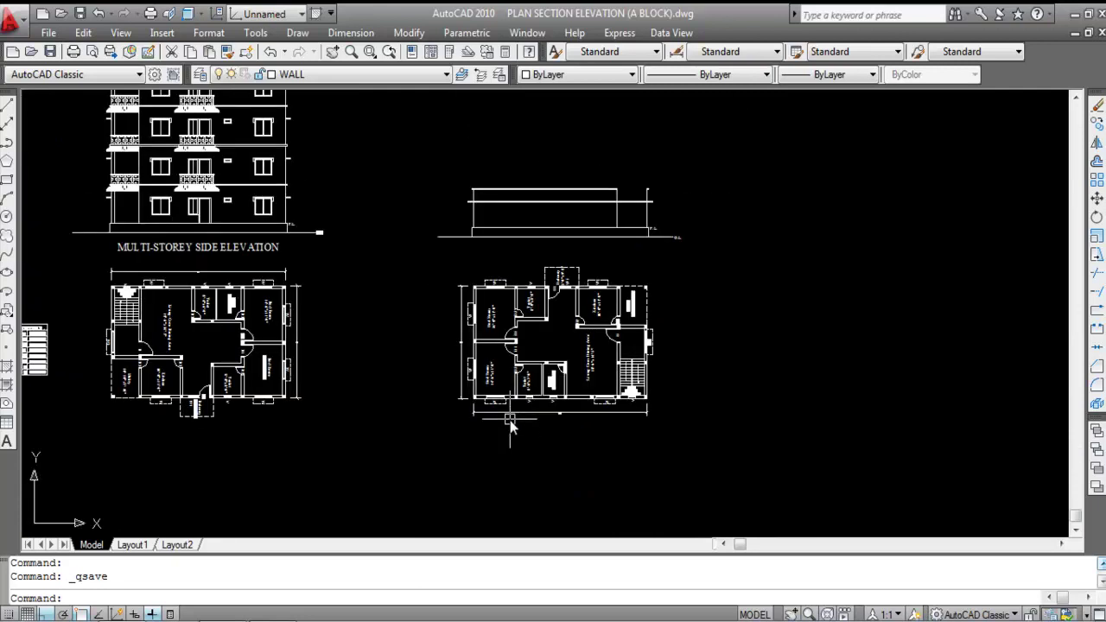
Step: Draw vertical construction lines through the bedroom window's edges and the living-room window edge
key("Return")
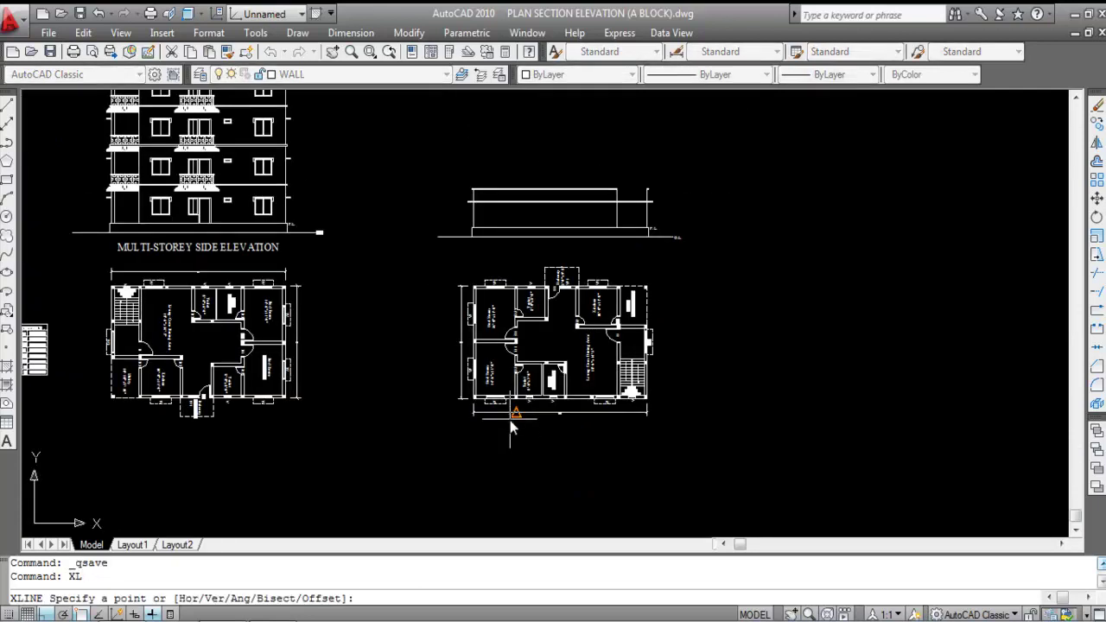
type("V")
key("Return")
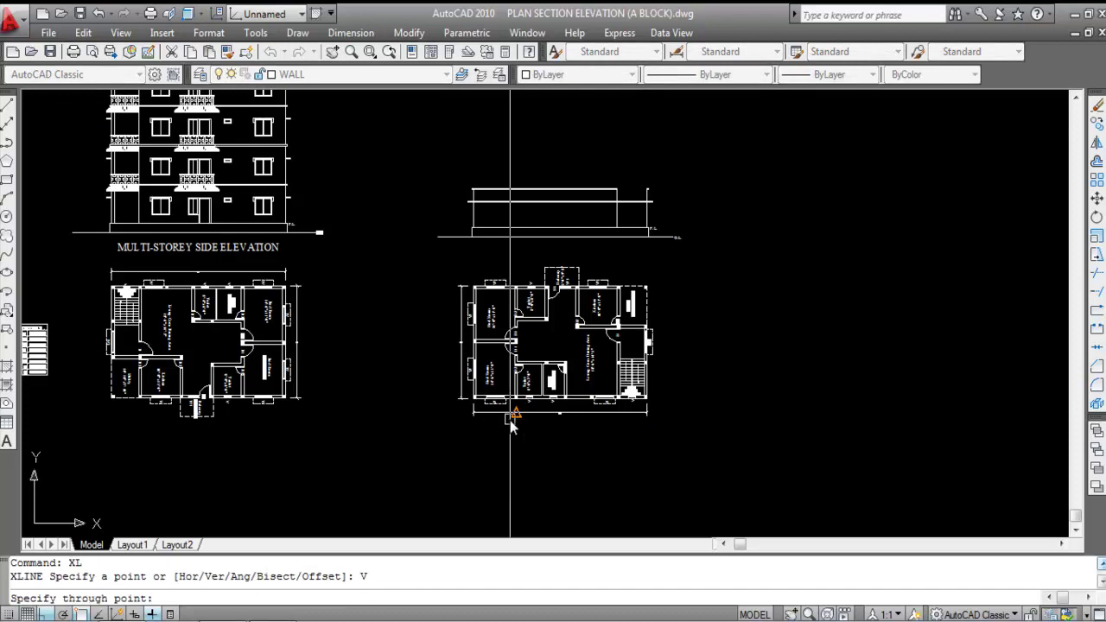
scroll(510, 415, "up", 4)
scroll(464, 416, "up", 5)
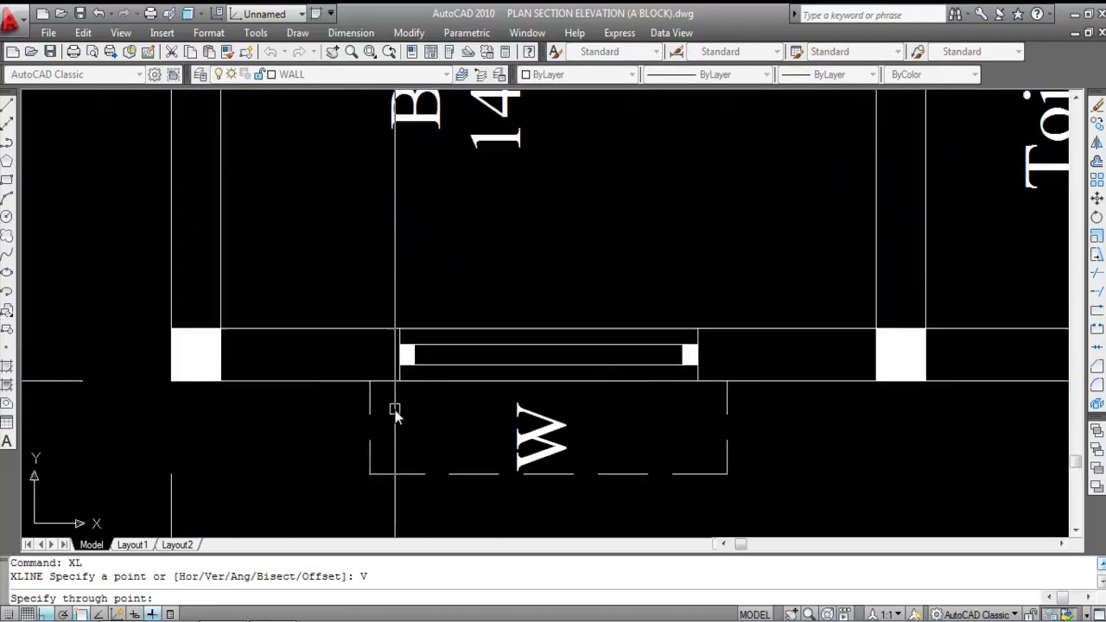
left_click(400, 381)
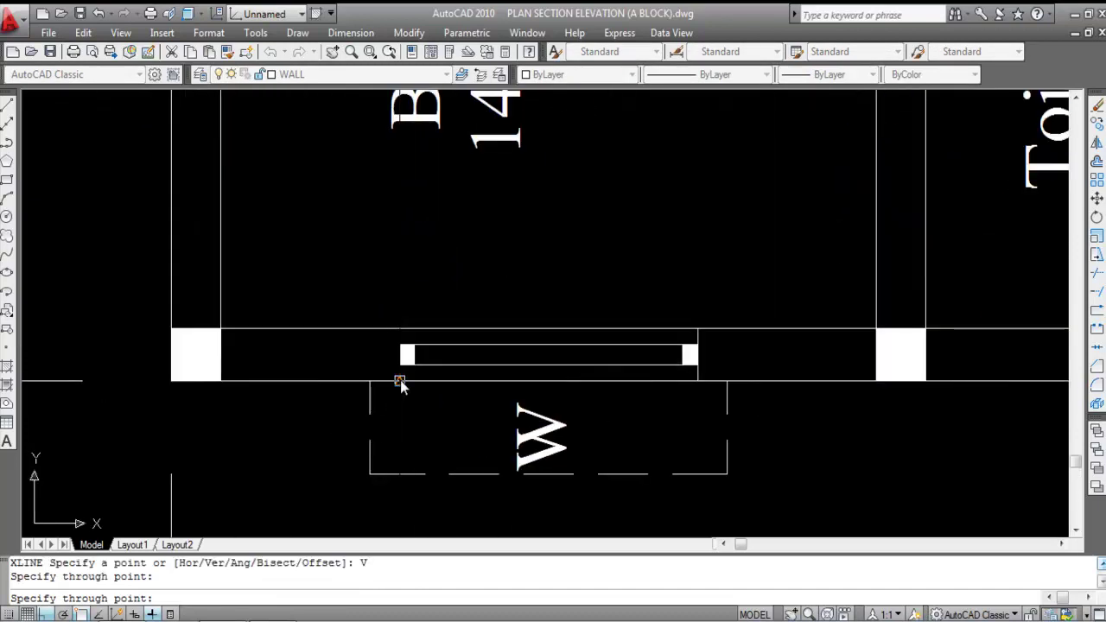
left_click(698, 381)
scroll(468, 316, "down", 5)
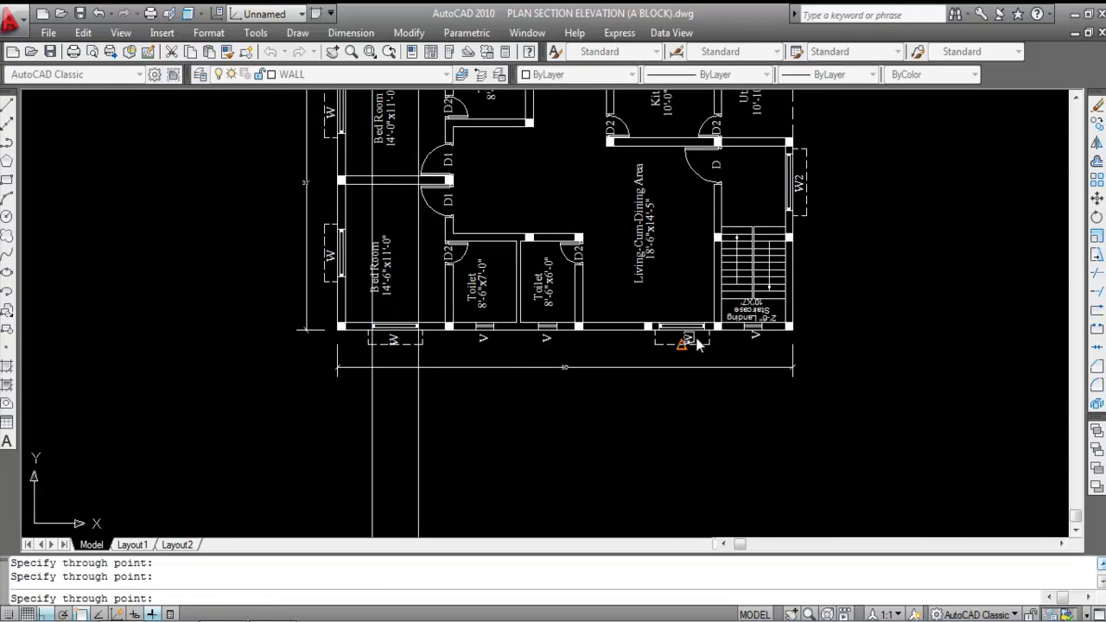
scroll(648, 339, "up", 5)
left_click(635, 317)
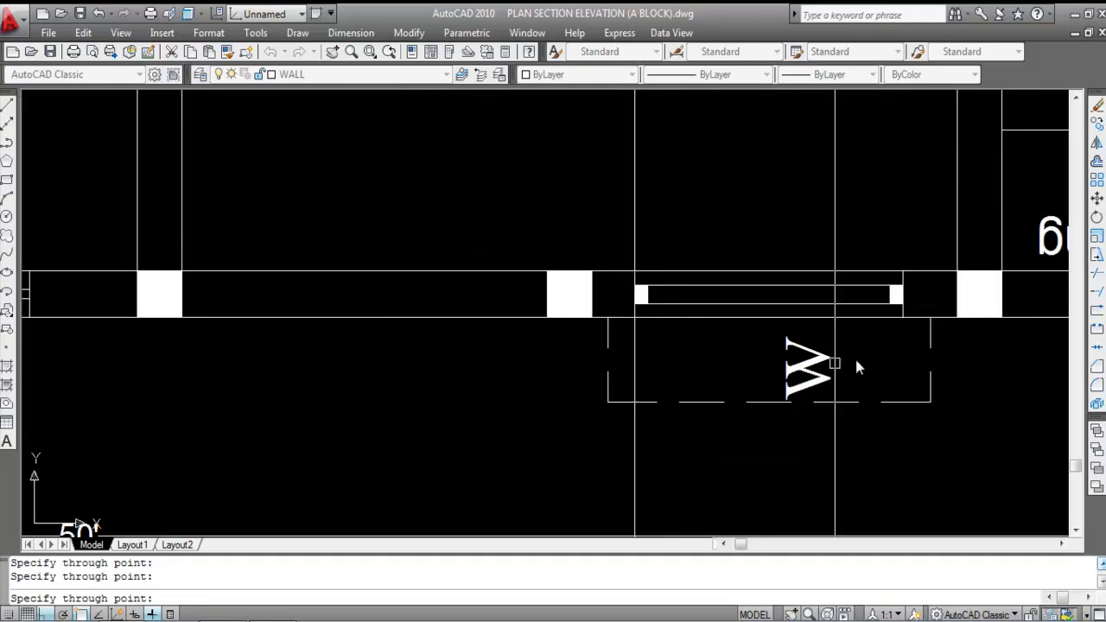
Step: Add vertical construction lines through both edges of the two toilet ventilators
scroll(678, 298, "down", 6)
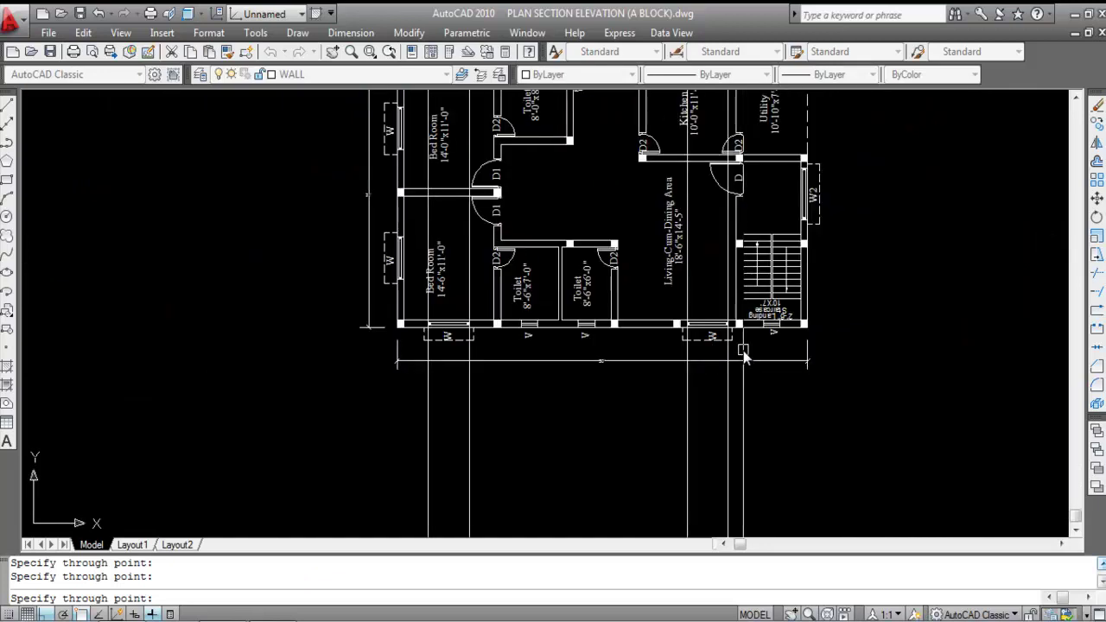
scroll(596, 396, "down", 4)
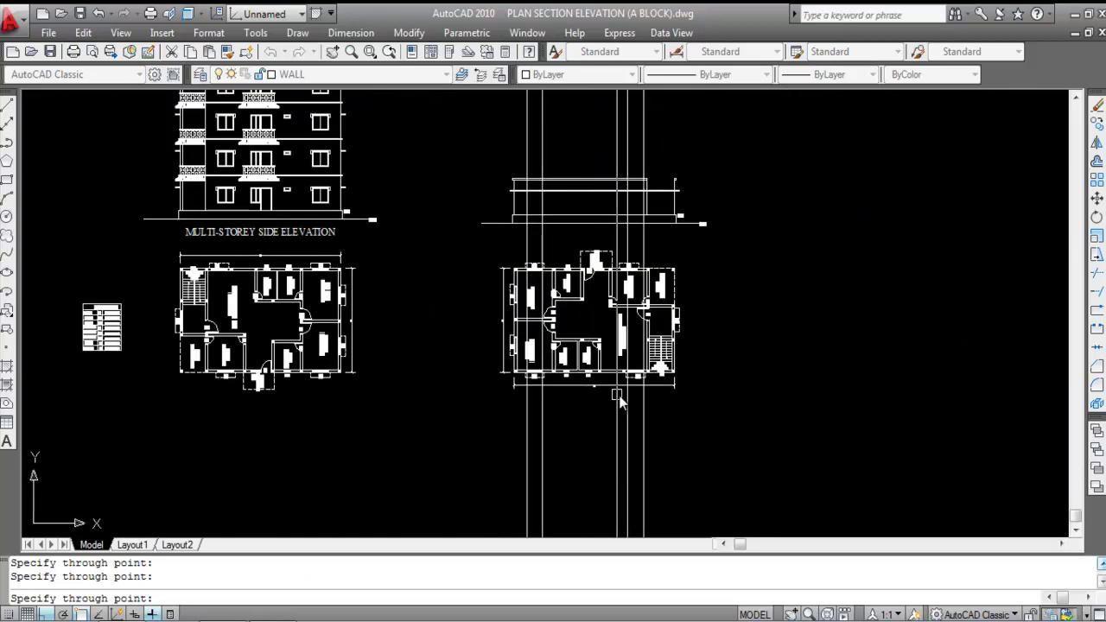
scroll(622, 391, "up", 6)
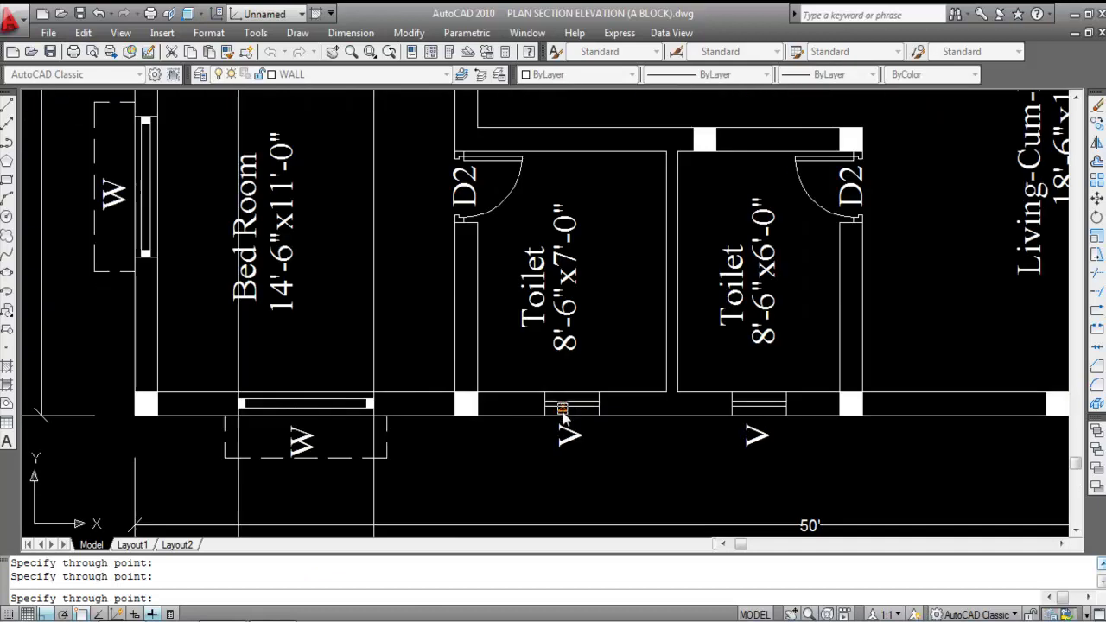
left_click(546, 412)
left_click(600, 415)
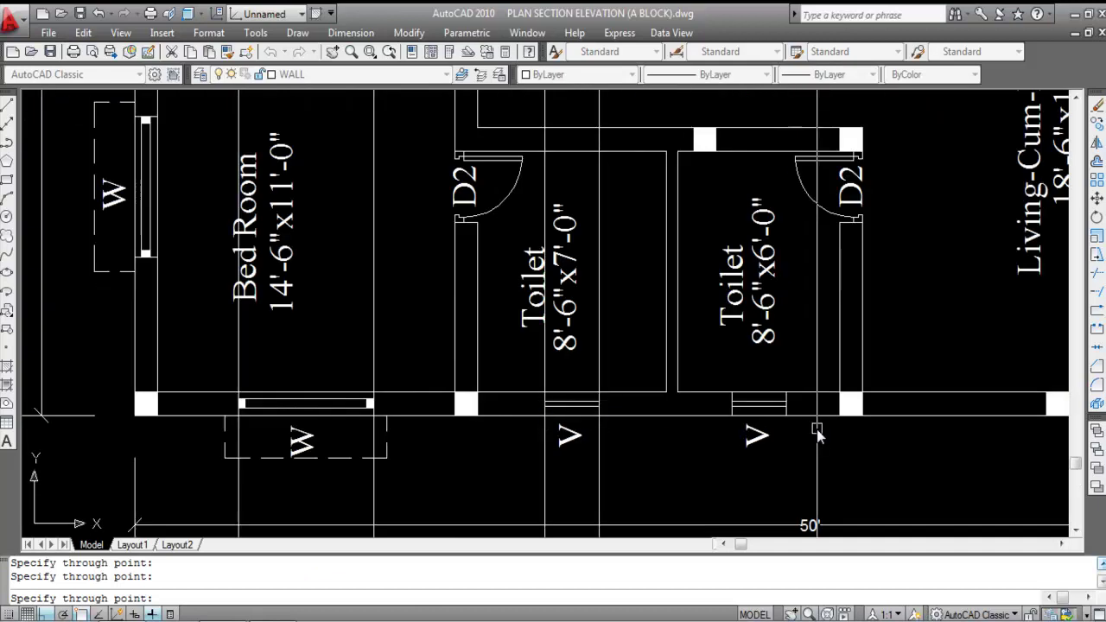
left_click(732, 420)
left_click(789, 436)
Step: Add vertical construction lines through the staircase ventilator edge and one more opening edge
scroll(434, 355, "down", 4)
scroll(792, 368, "up", 4)
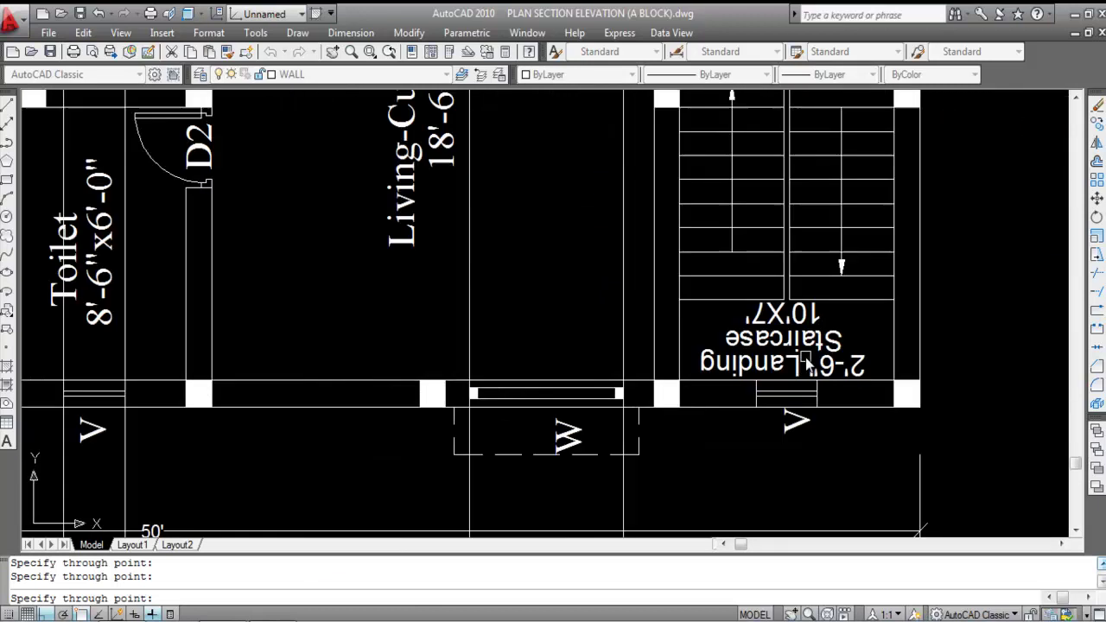
left_click(756, 408)
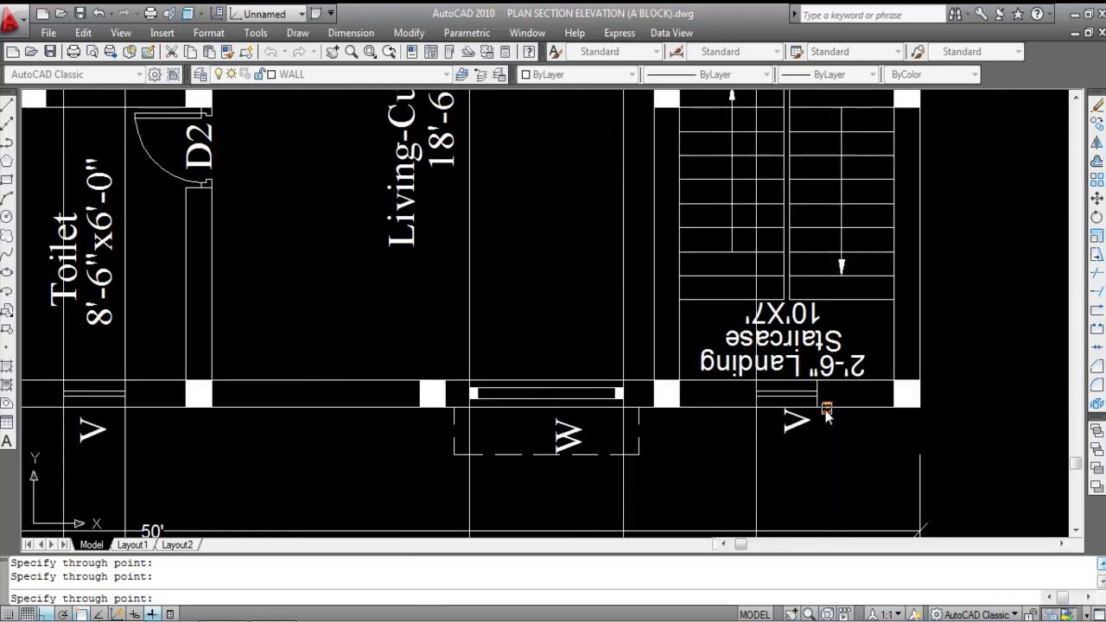
scroll(585, 383, "down", 4)
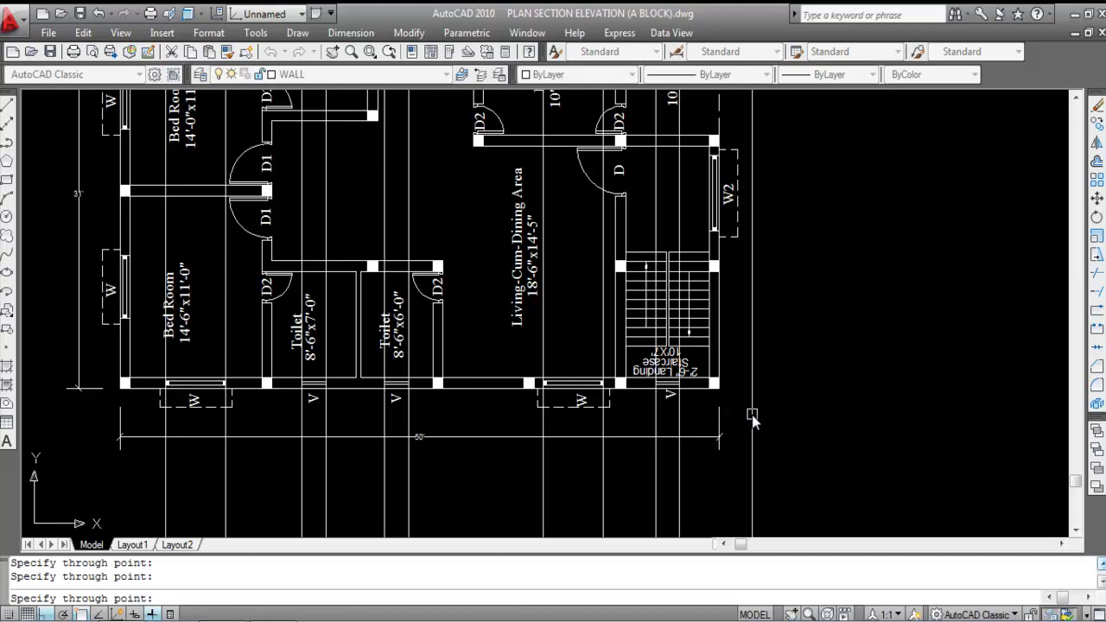
scroll(752, 415, "down", 4)
scroll(532, 432, "up", 4)
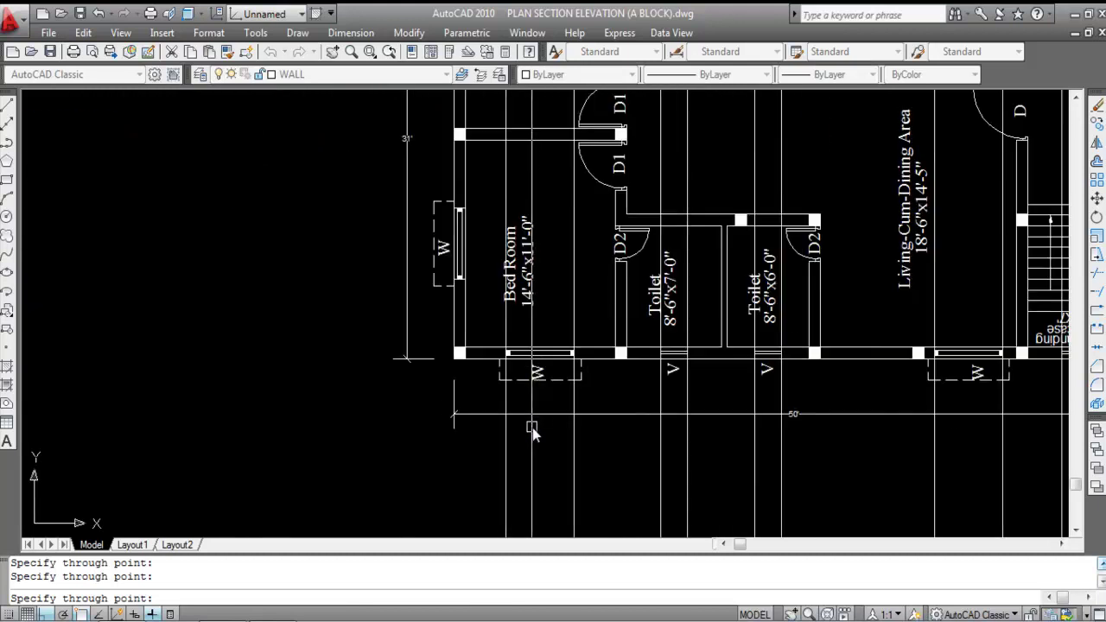
scroll(501, 380, "up", 3)
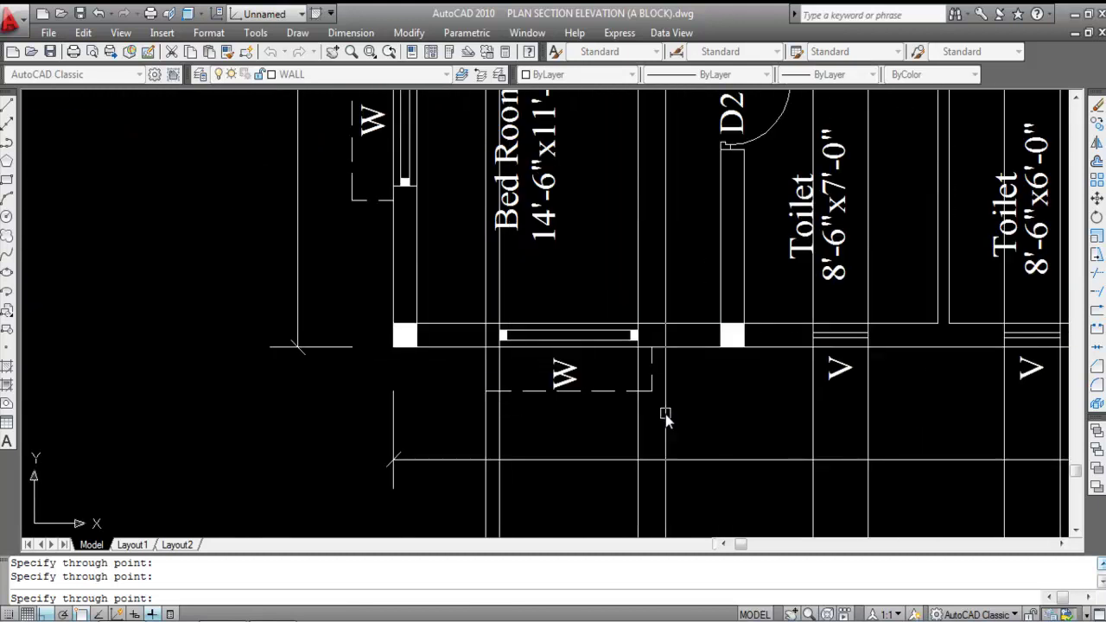
scroll(227, 291, "down", 4)
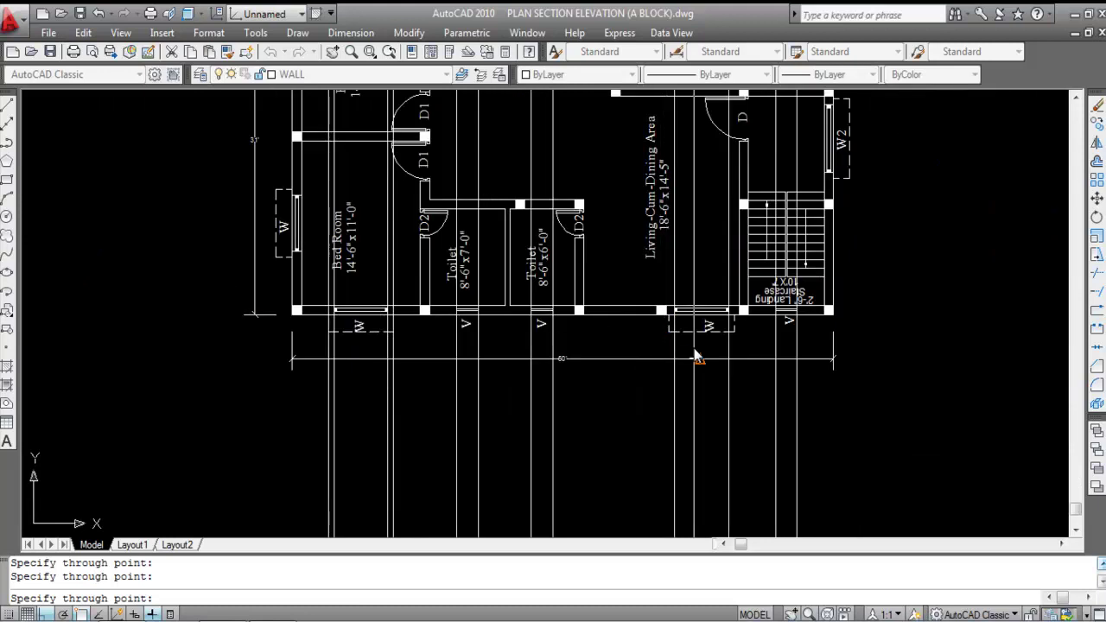
scroll(697, 356, "up", 3)
left_click(778, 321)
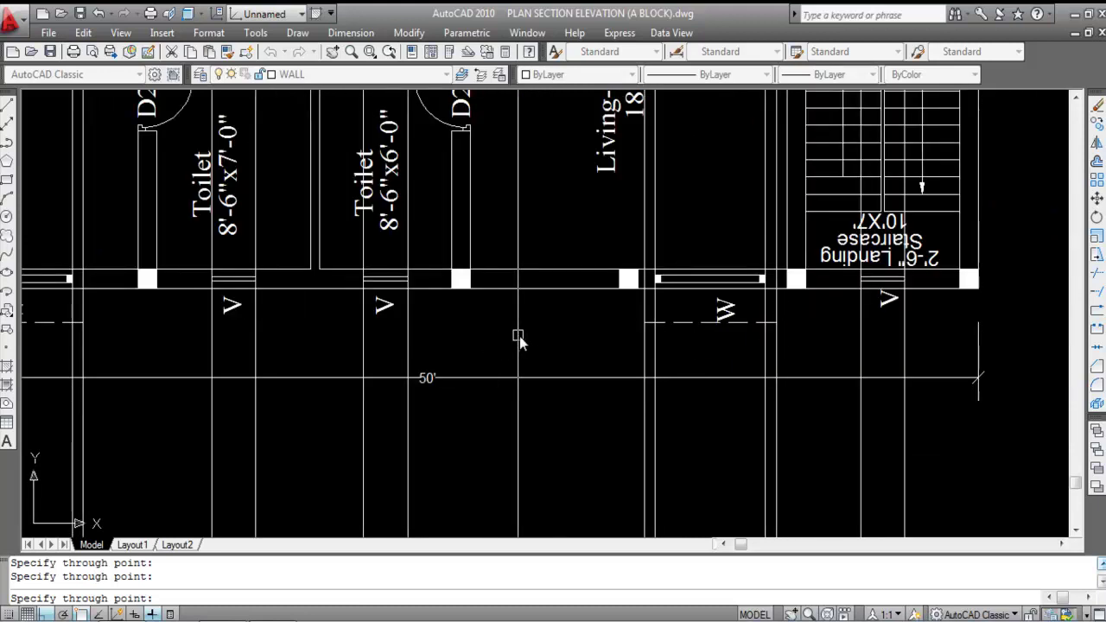
scroll(520, 336, "down", 4)
key("Escape")
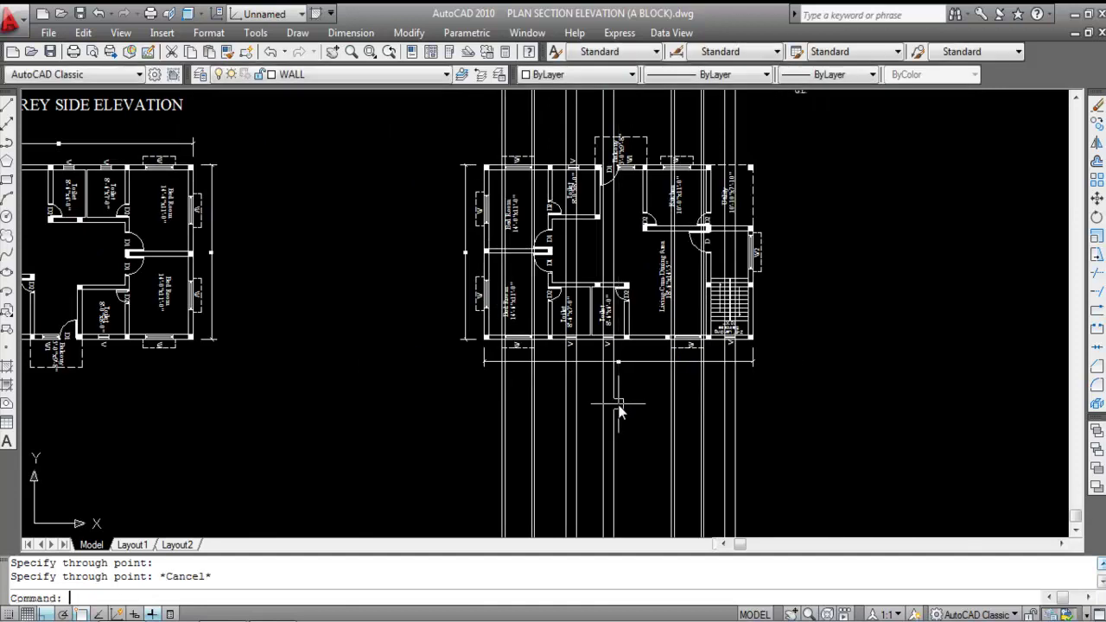
scroll(521, 477, "down", 4)
scroll(519, 474, "up", 5)
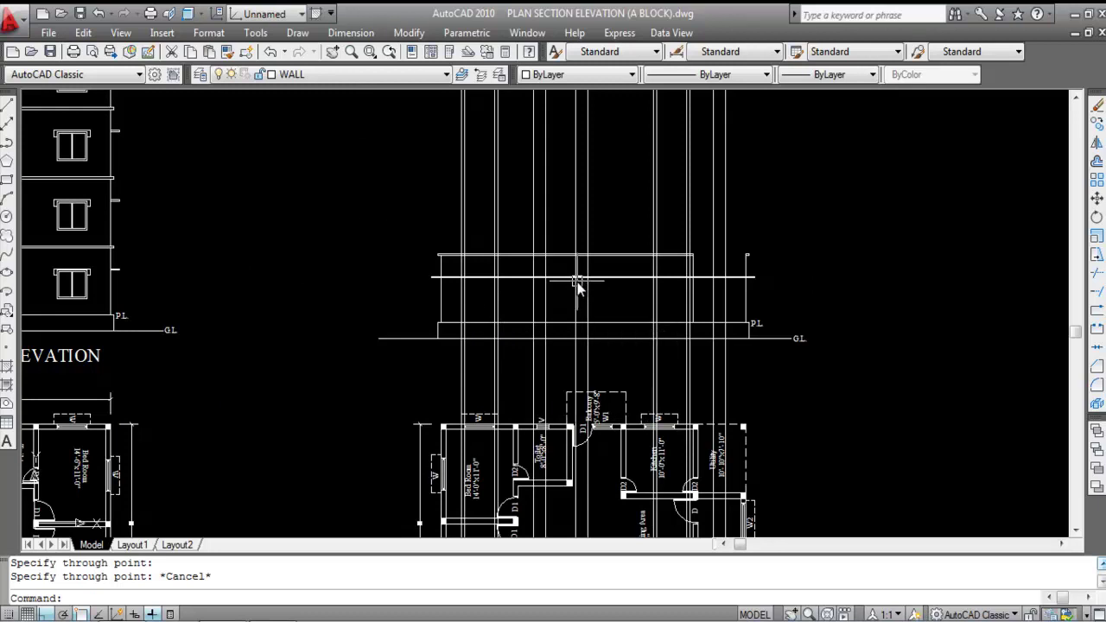
scroll(580, 287, "down", 4)
scroll(519, 354, "up", 7)
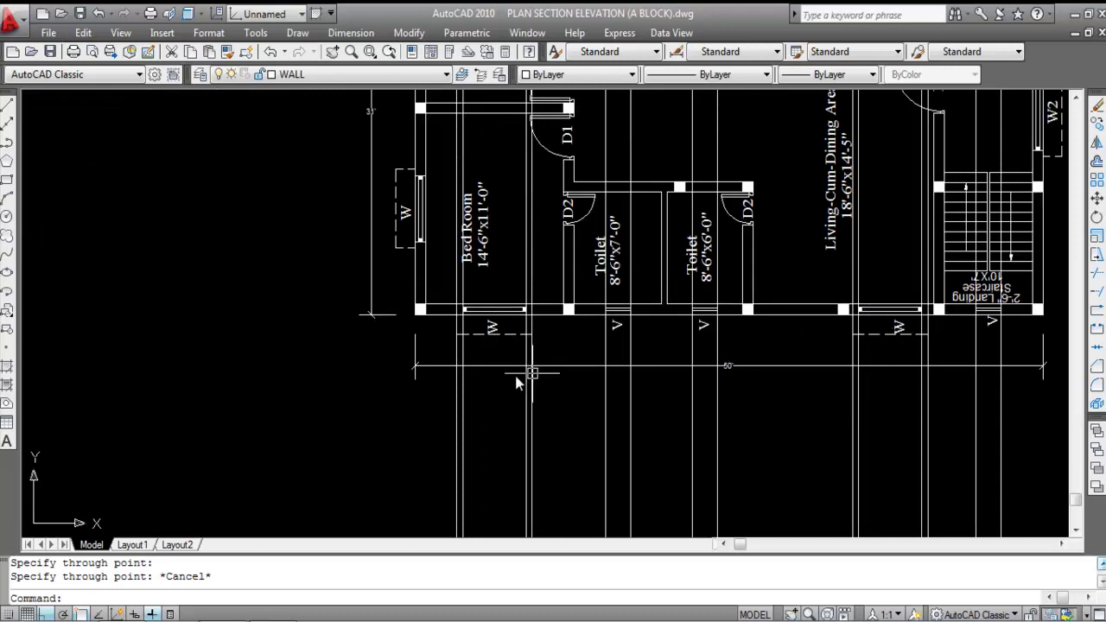
scroll(518, 378, "down", 6)
scroll(265, 326, "up", 5)
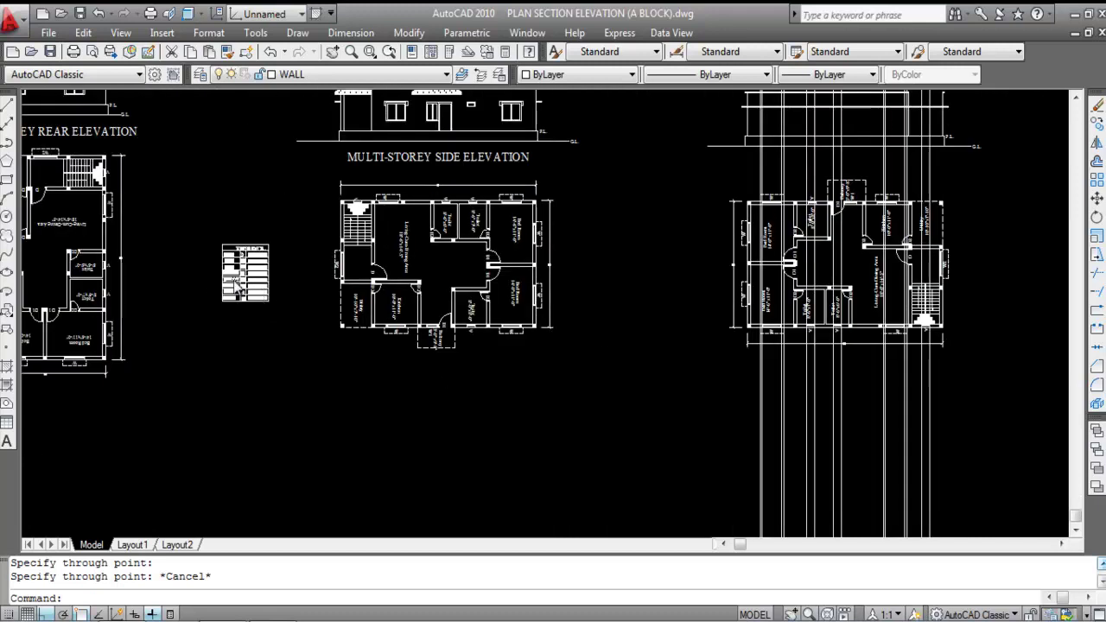
scroll(302, 344, "up", 2)
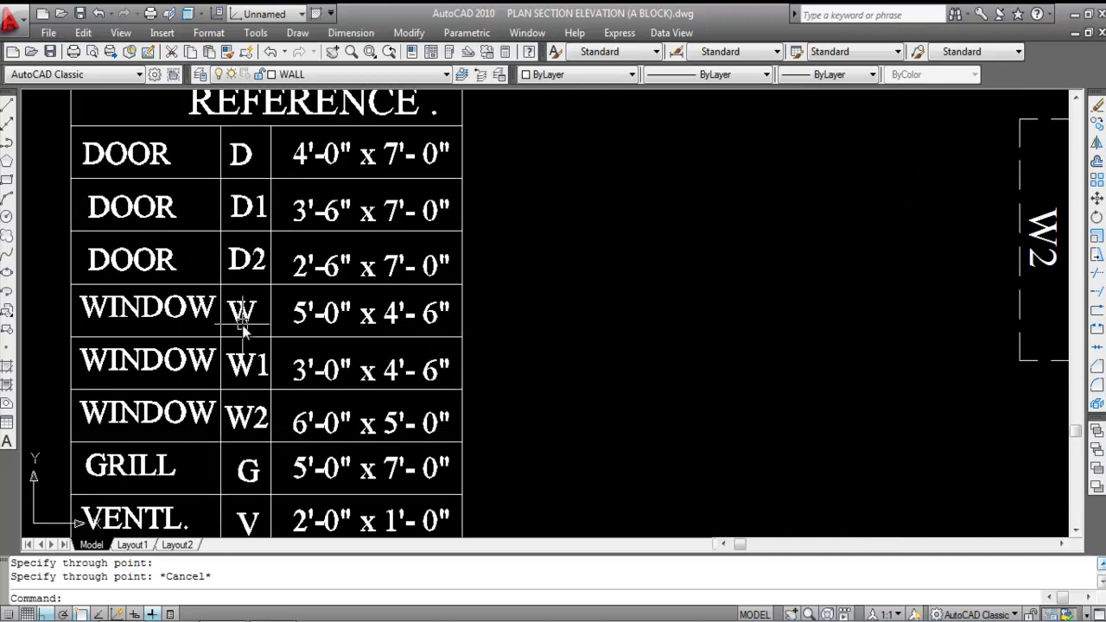
scroll(239, 323, "down", 5)
scroll(657, 244, "up", 5)
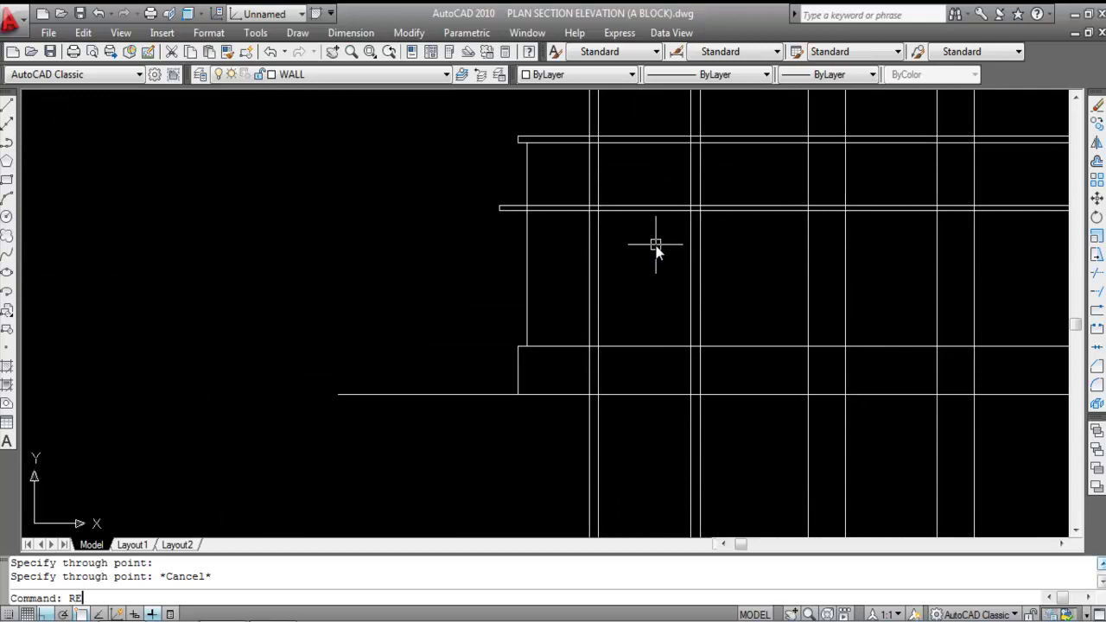
Step: Draw a 5' by 4'6 window rectangle just below the upper horizontal band
key("Return")
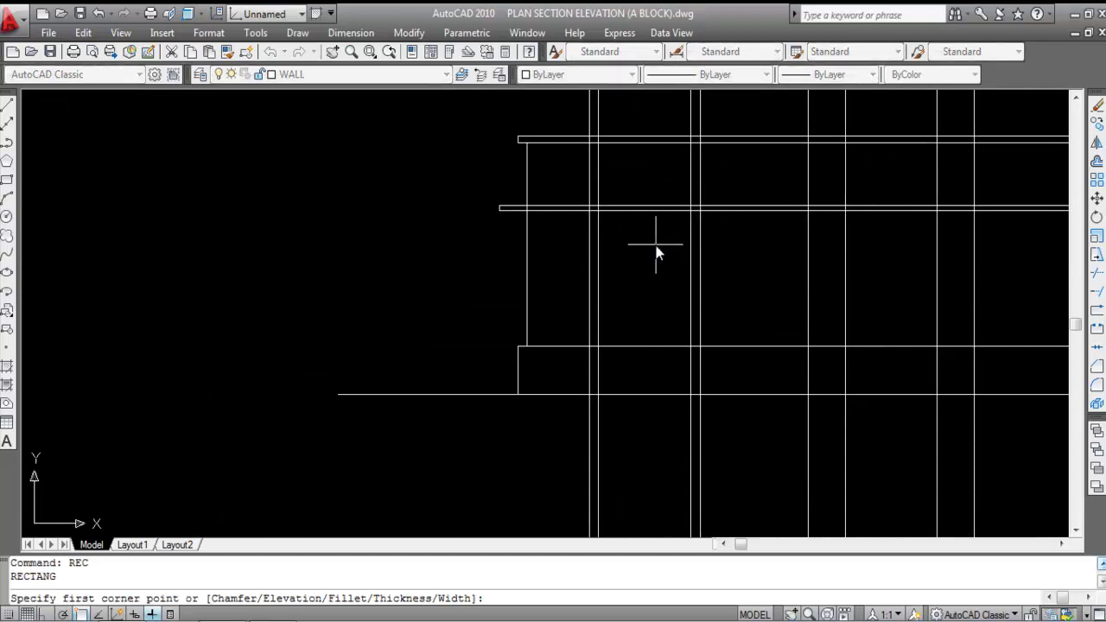
scroll(647, 235, "up", 2)
left_click(580, 203)
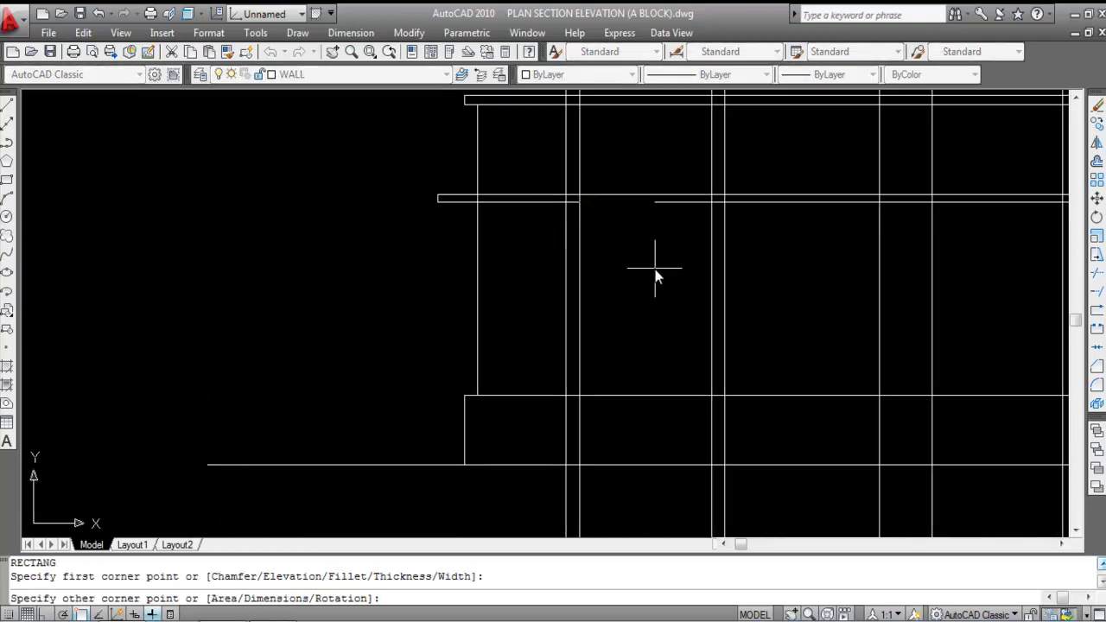
right_click(677, 295)
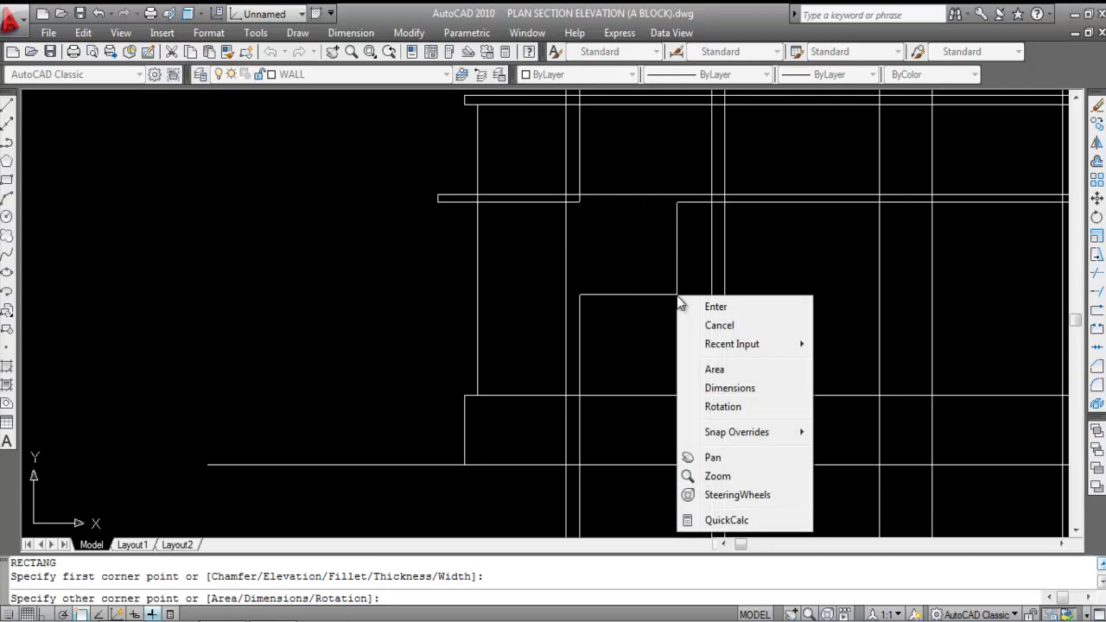
left_click(730, 389)
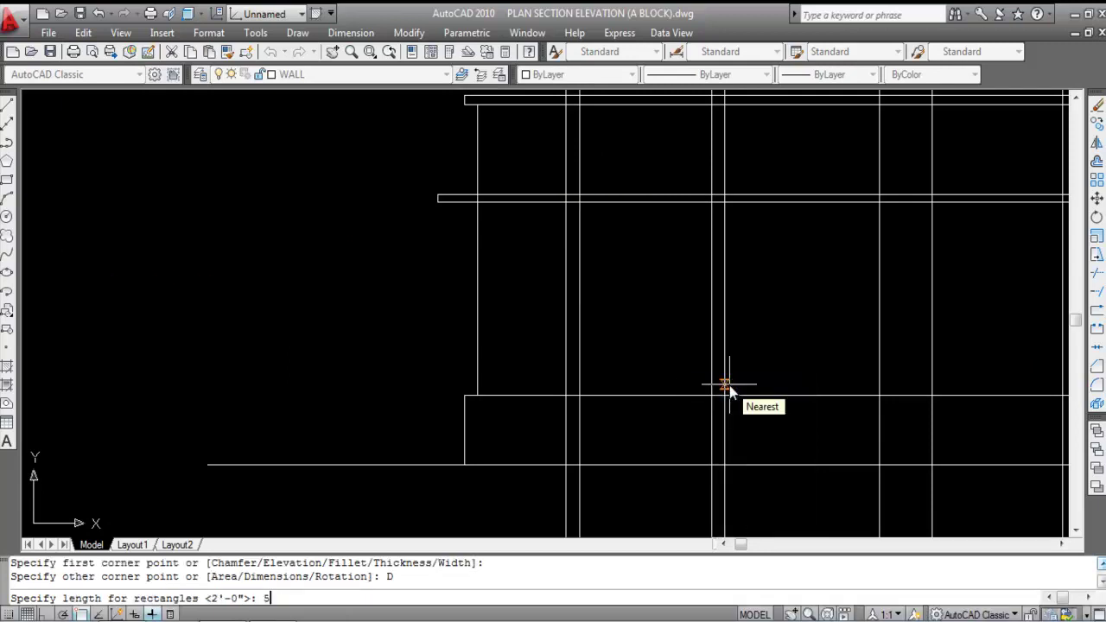
key("Return")
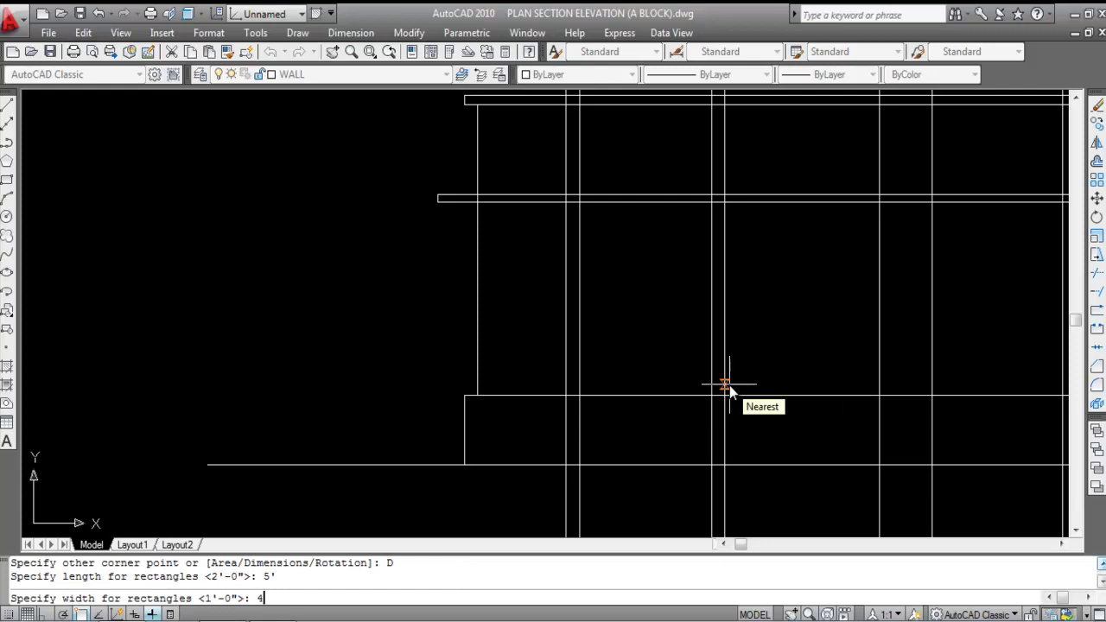
type("4'6")
key("Return")
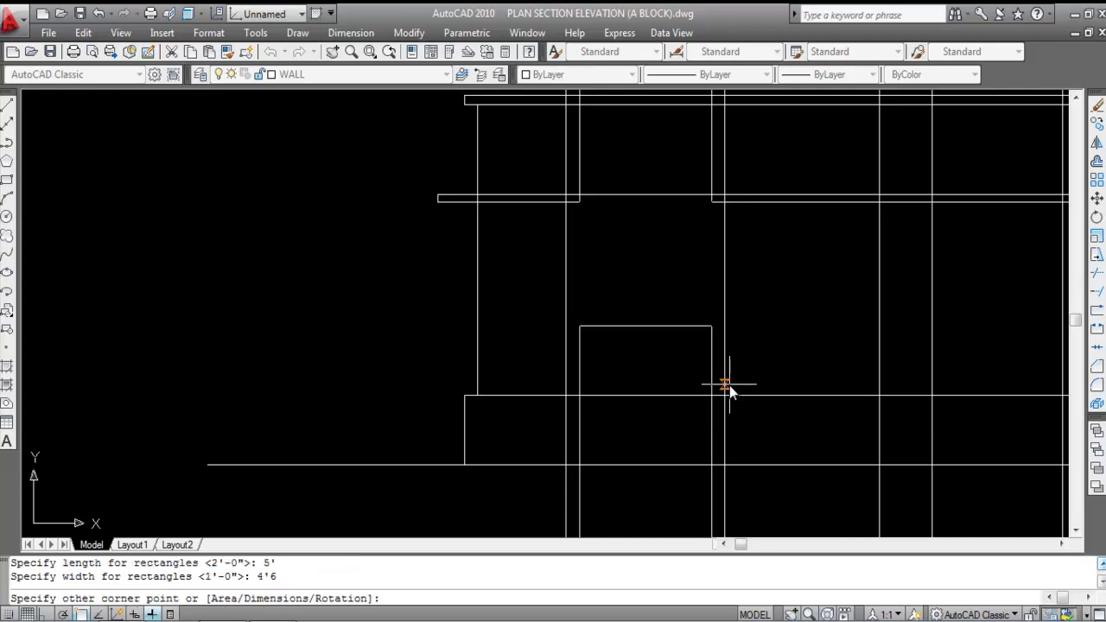
left_click(730, 385)
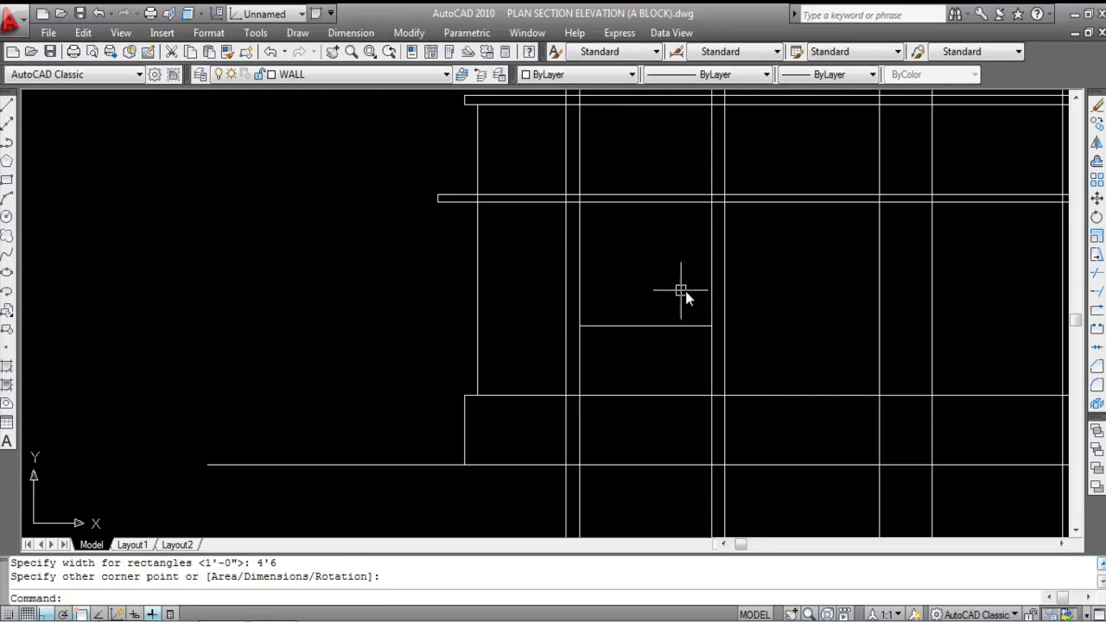
Step: Erase the two vertical guide lines running through the window
left_click(714, 376)
left_click(581, 363)
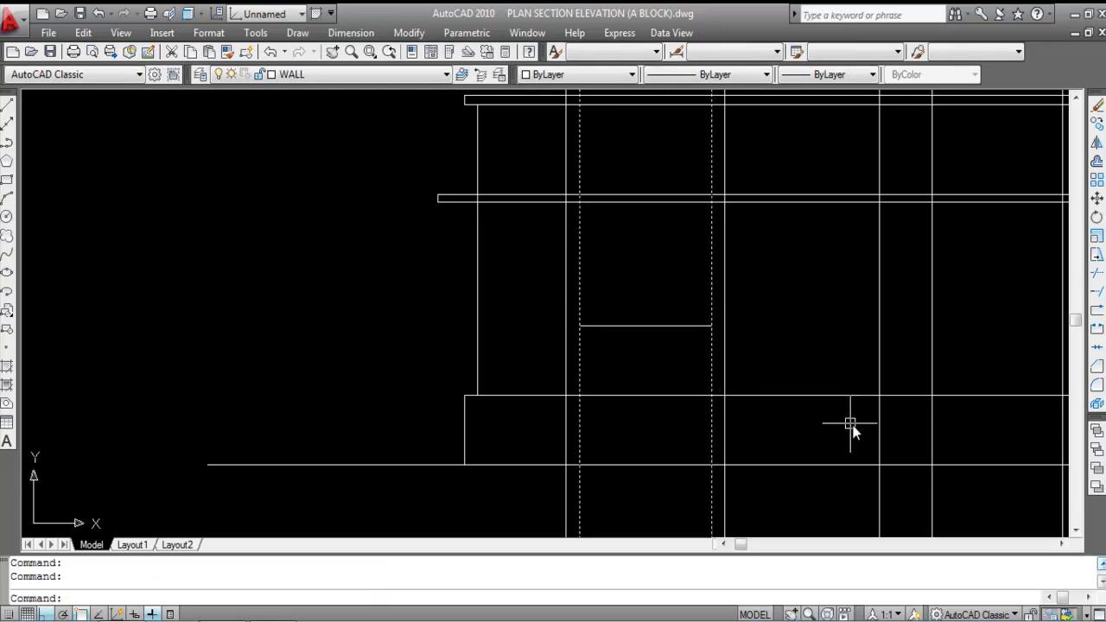
key("Delete")
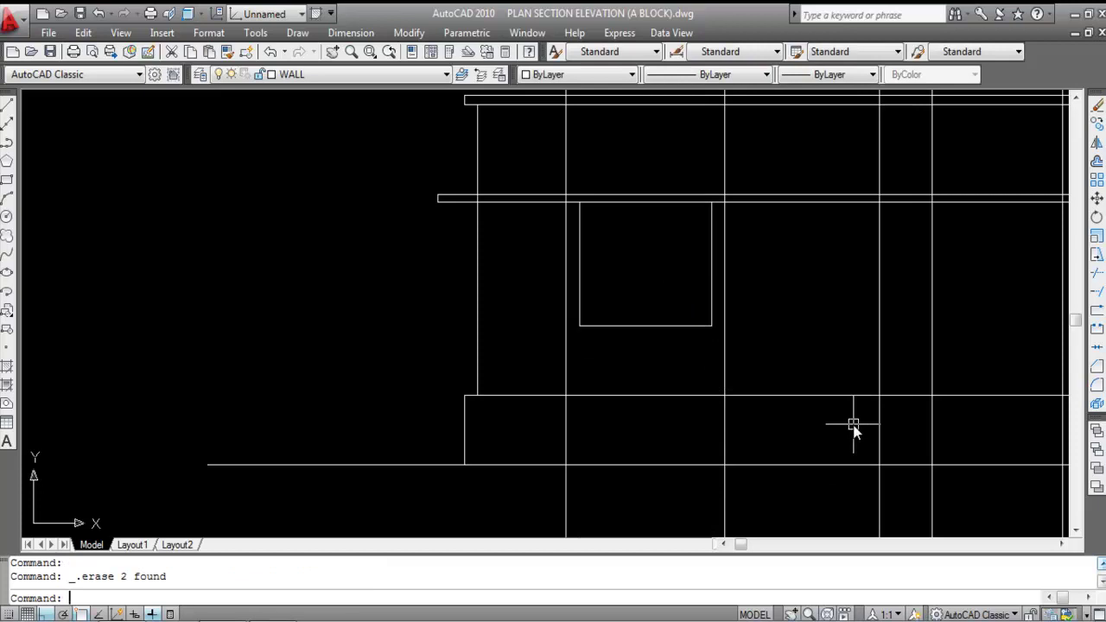
Step: Offset the window rectangle 3 inward to form an inner frame
type("o")
key("Return")
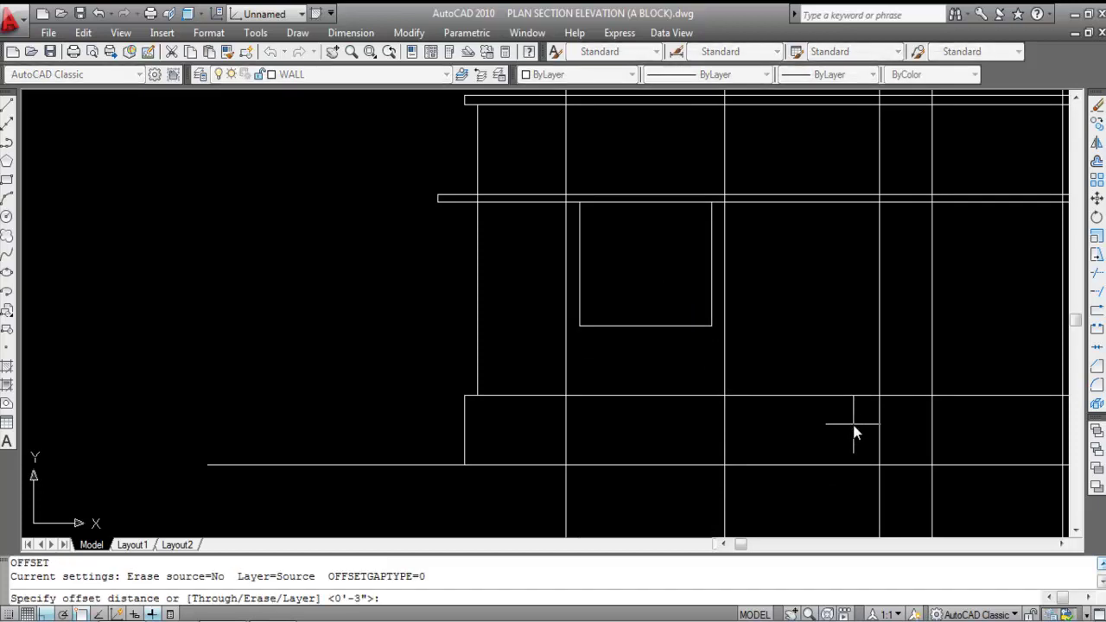
key("Return")
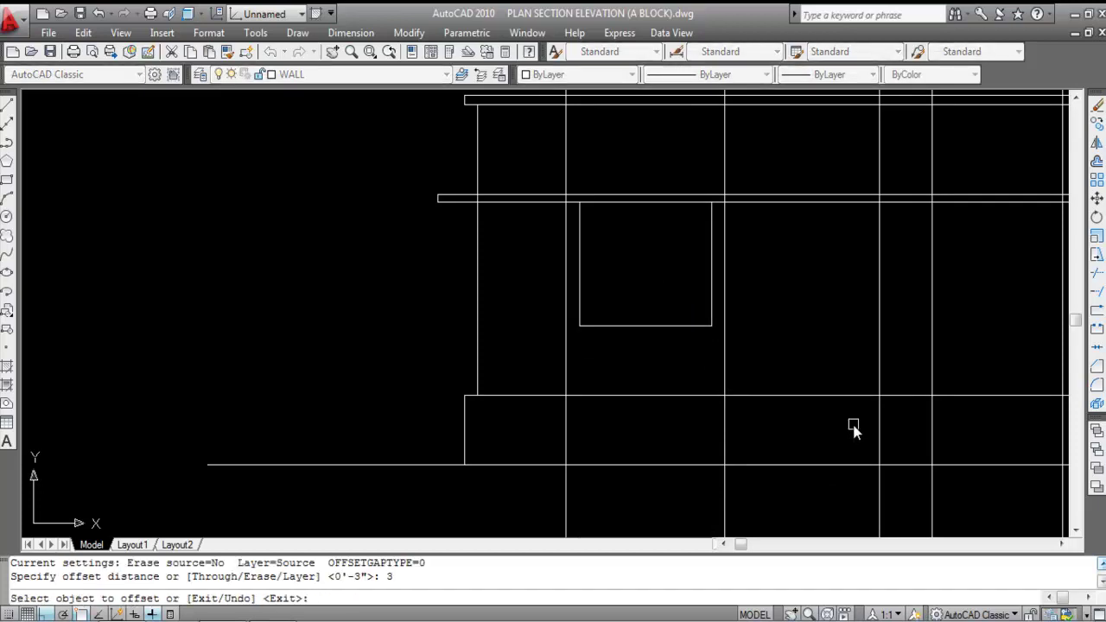
left_click(660, 326)
left_click(623, 236)
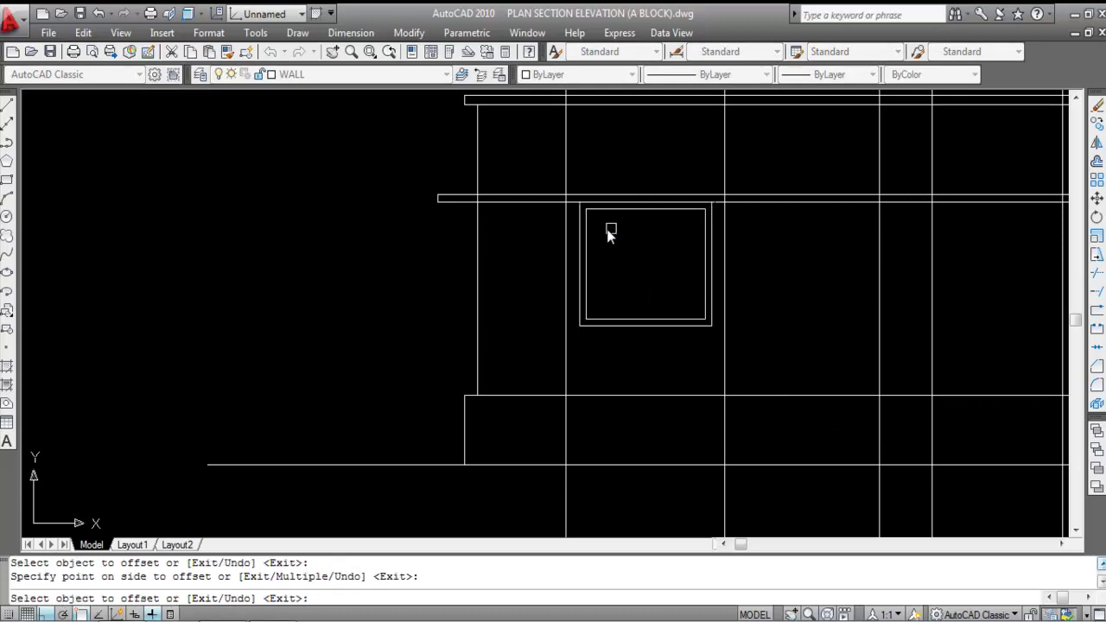
key("Escape")
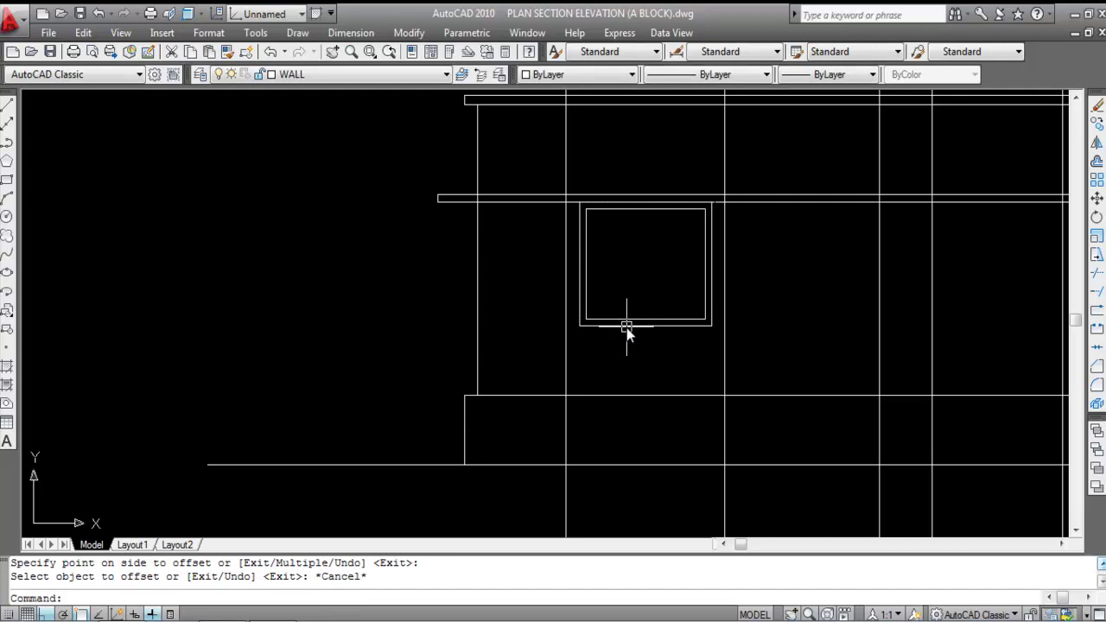
Step: Draw a vertical centre line down the middle of the inner frame
type("L")
key("Return")
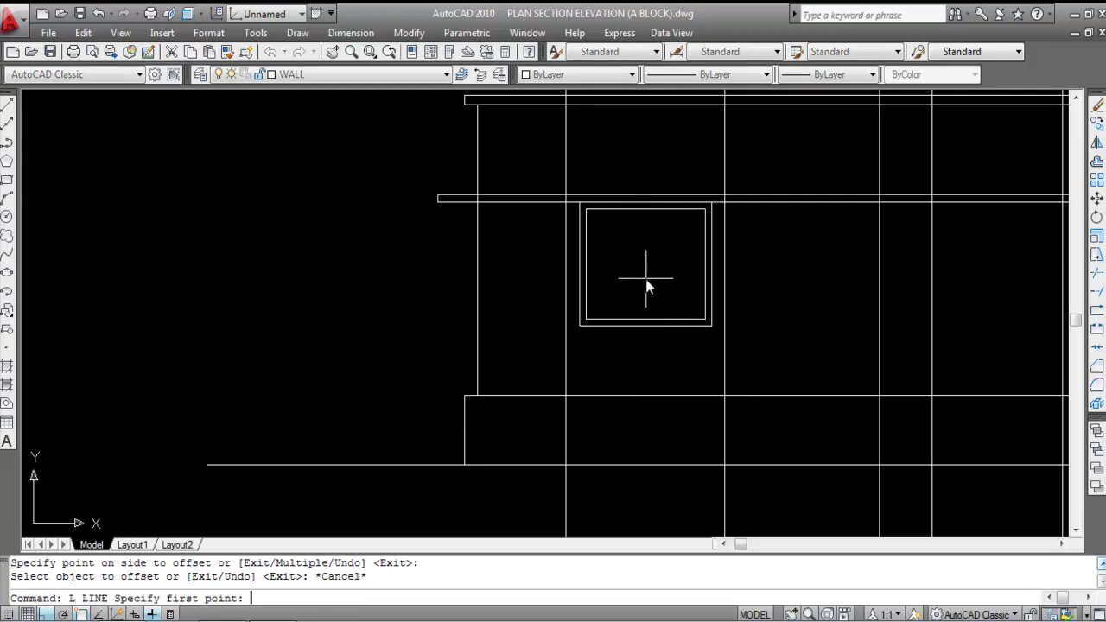
left_click(647, 210)
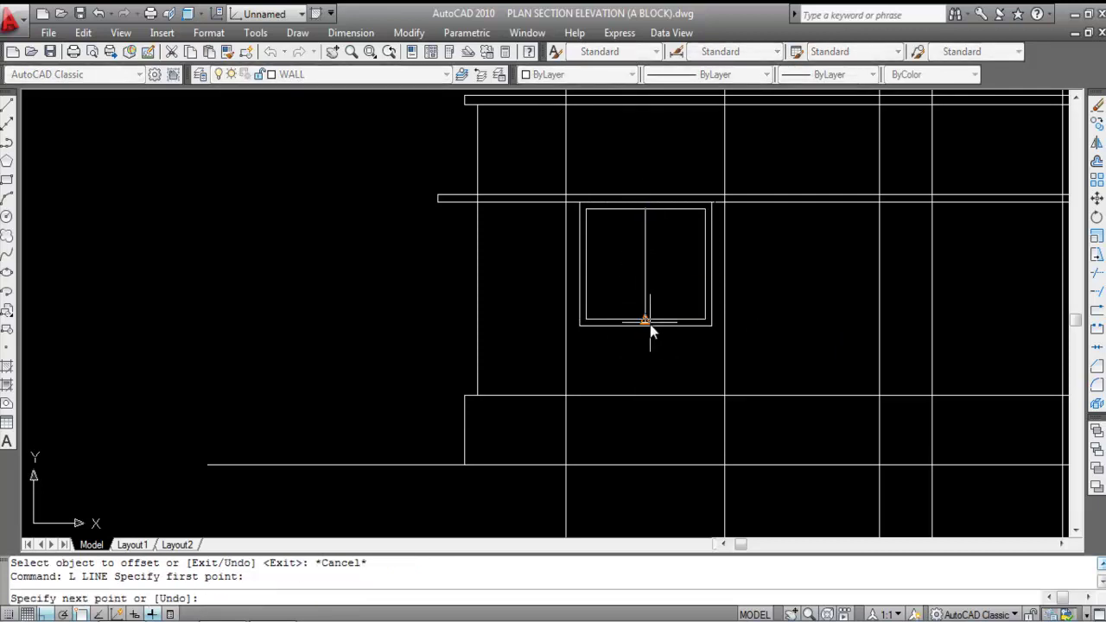
left_click(646, 322)
key("Escape")
scroll(663, 274, "up", 2)
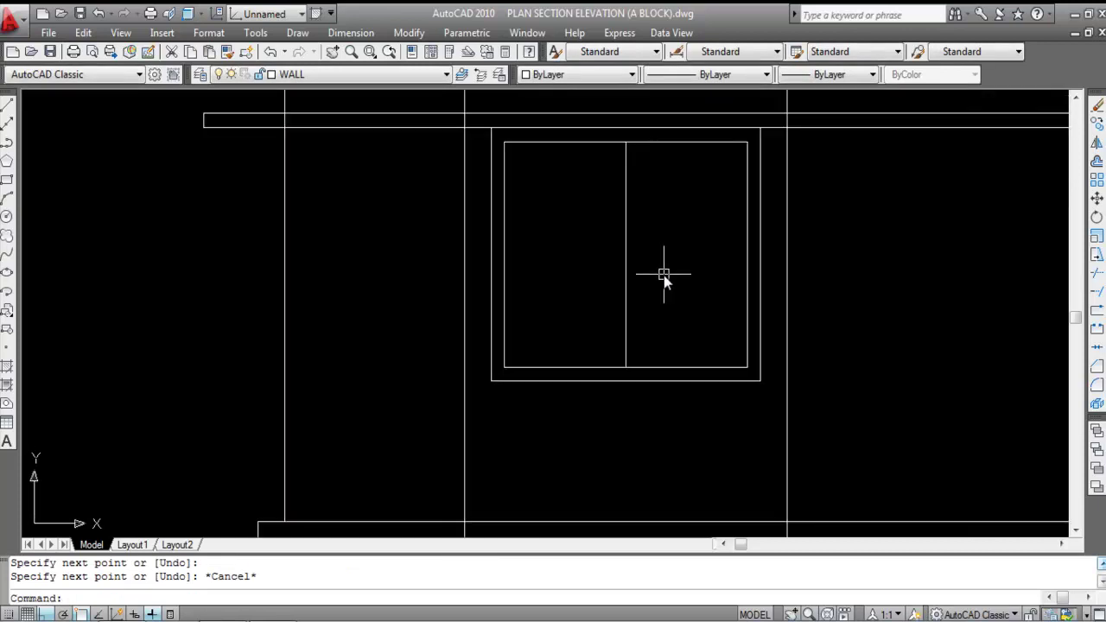
Step: Offset the centre line 1 to each side to form a double-line mullion
type("O")
key("Return")
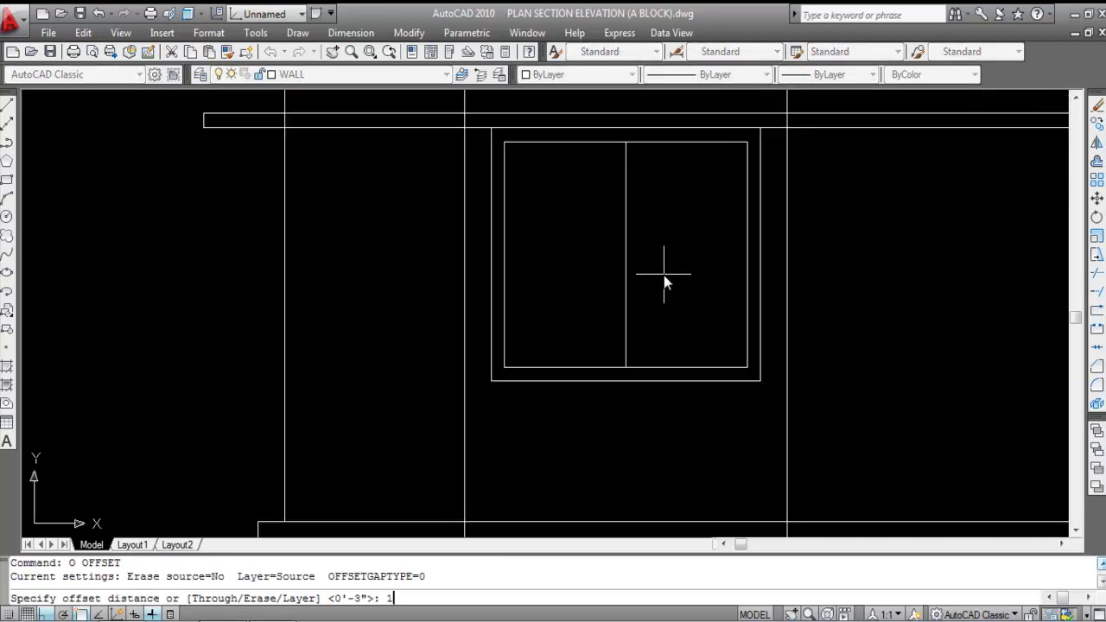
type("1")
key("Return")
left_click(626, 273)
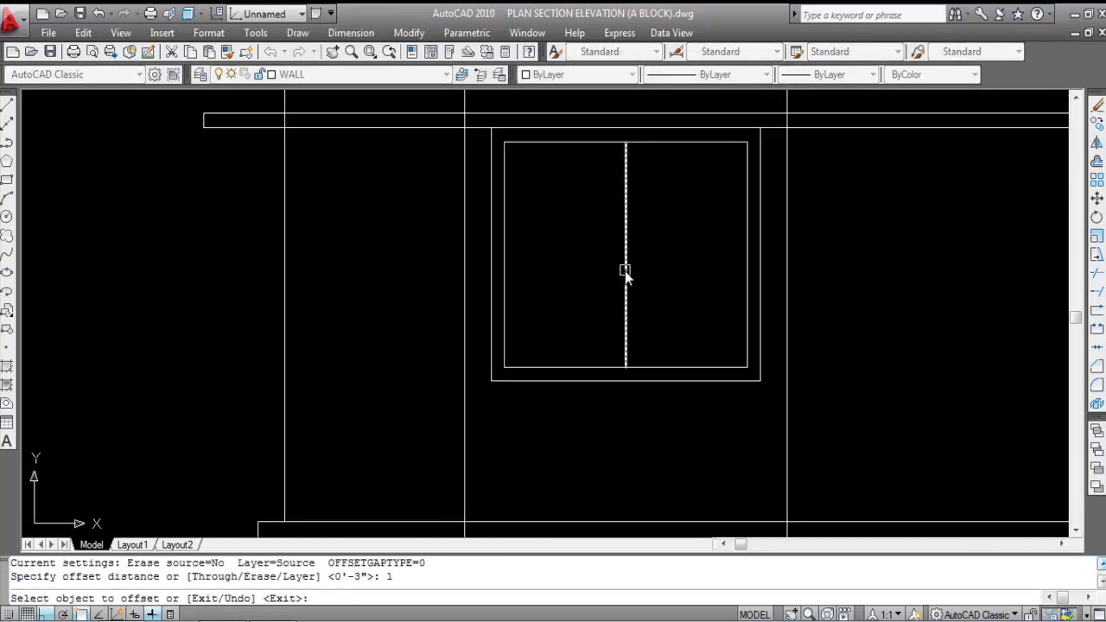
left_click(566, 270)
scroll(569, 269, "up", 2)
left_click(617, 279)
left_click(731, 296)
key("Escape")
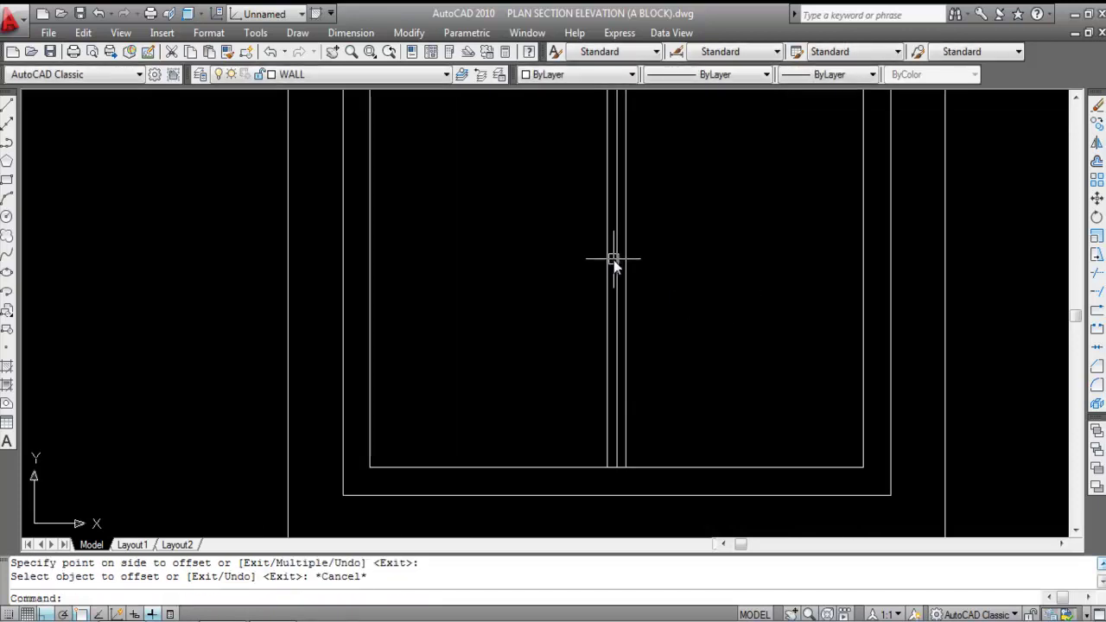
Step: Erase the original centre mullion line, leaving two panes
scroll(615, 259, "down", 2)
left_click(616, 256)
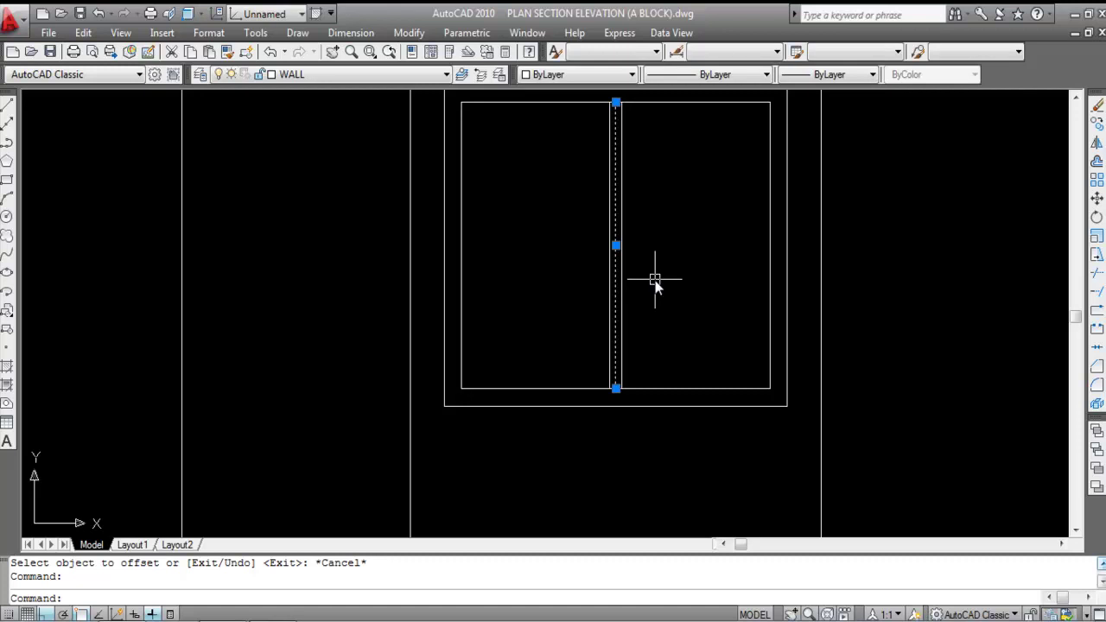
key("Delete")
scroll(579, 386, "down", 2)
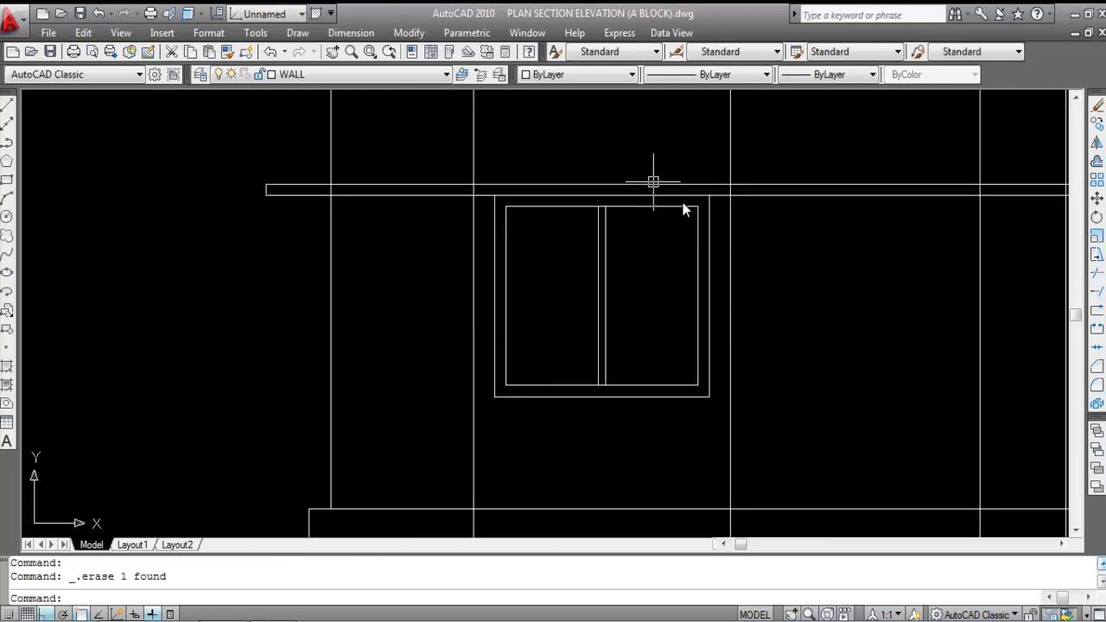
scroll(460, 328, "down", 2)
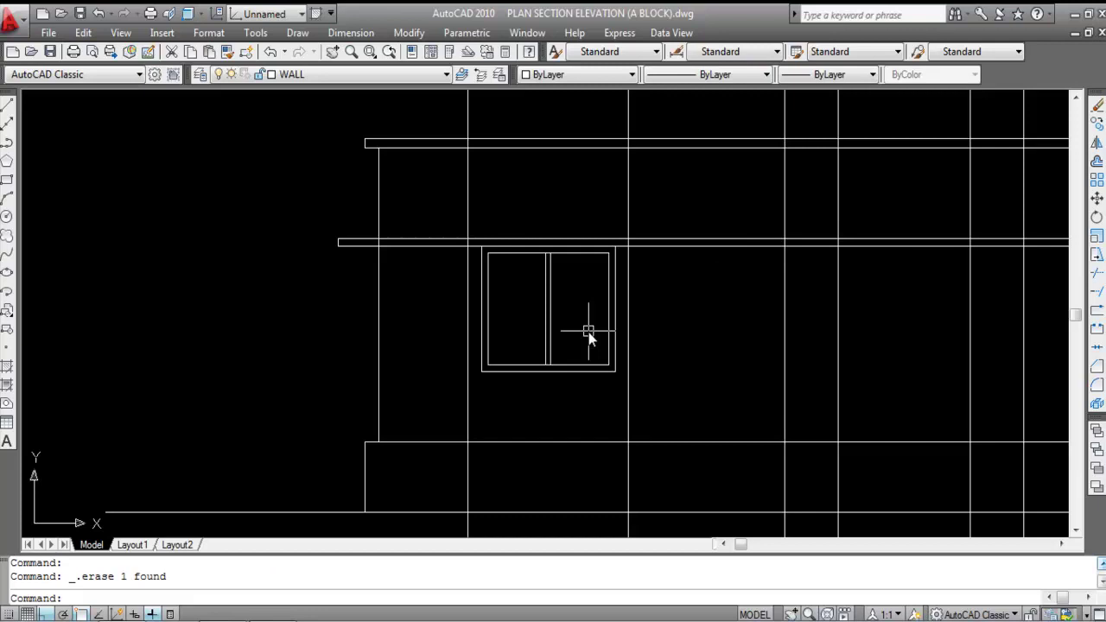
Step: Offset the upper band line 1' downward
key("Return")
type("1")
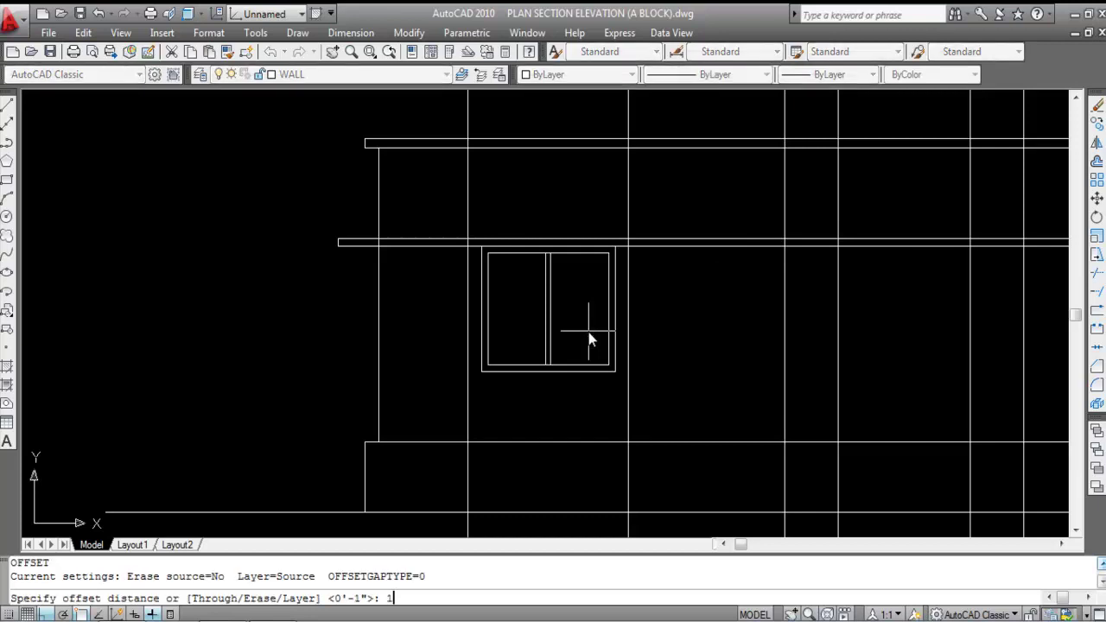
type("'")
key("Return")
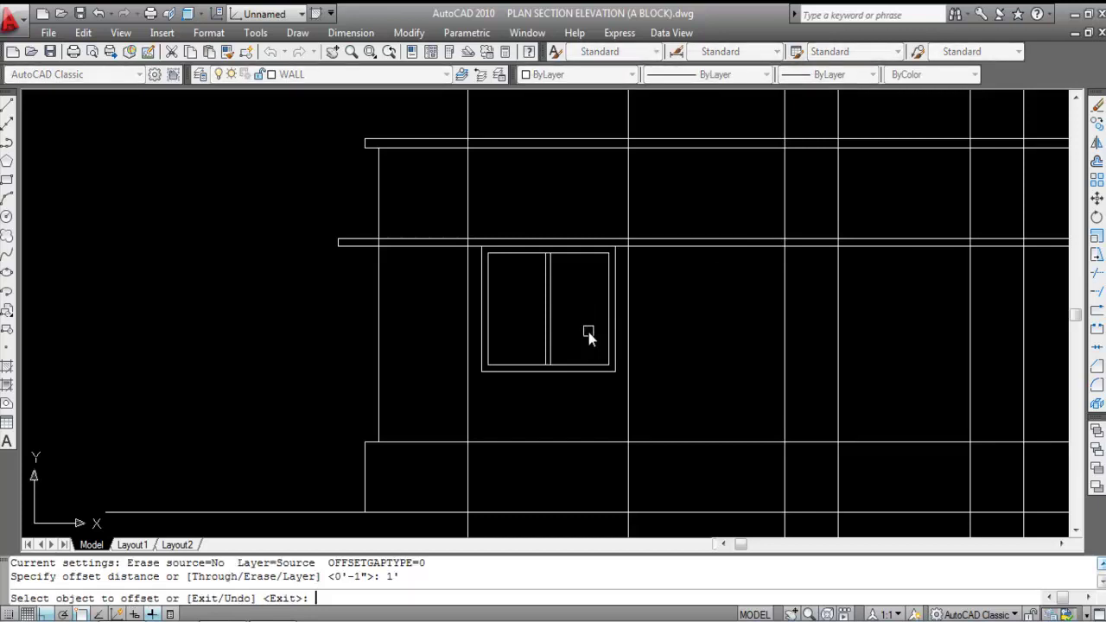
scroll(442, 242, "up", 2)
left_click(444, 231)
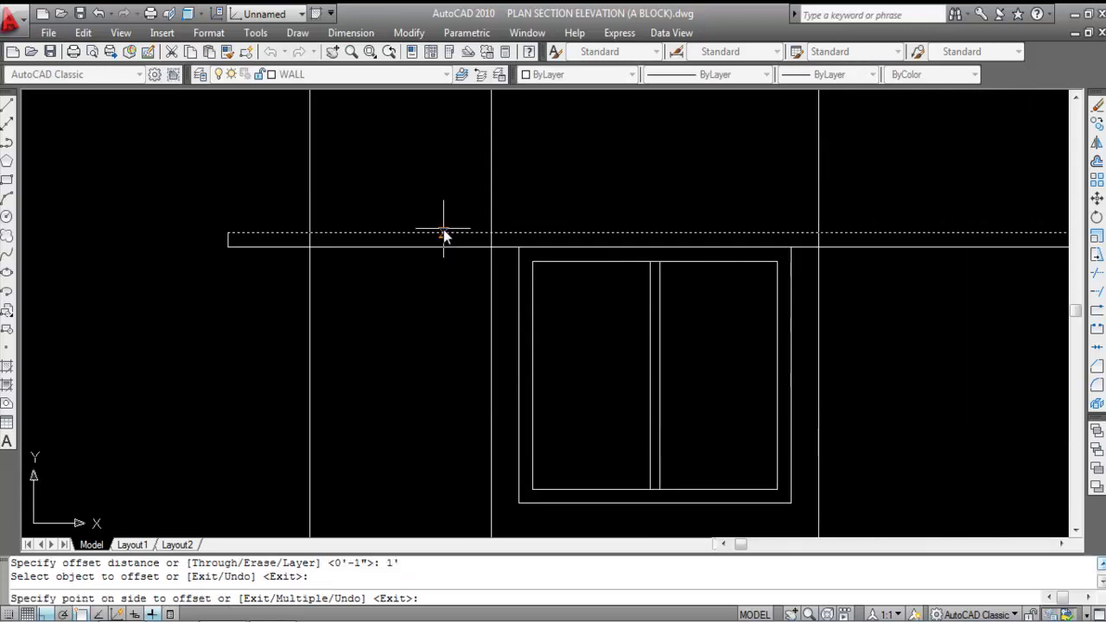
left_click(440, 377)
scroll(435, 255, "down", 3)
key("Escape")
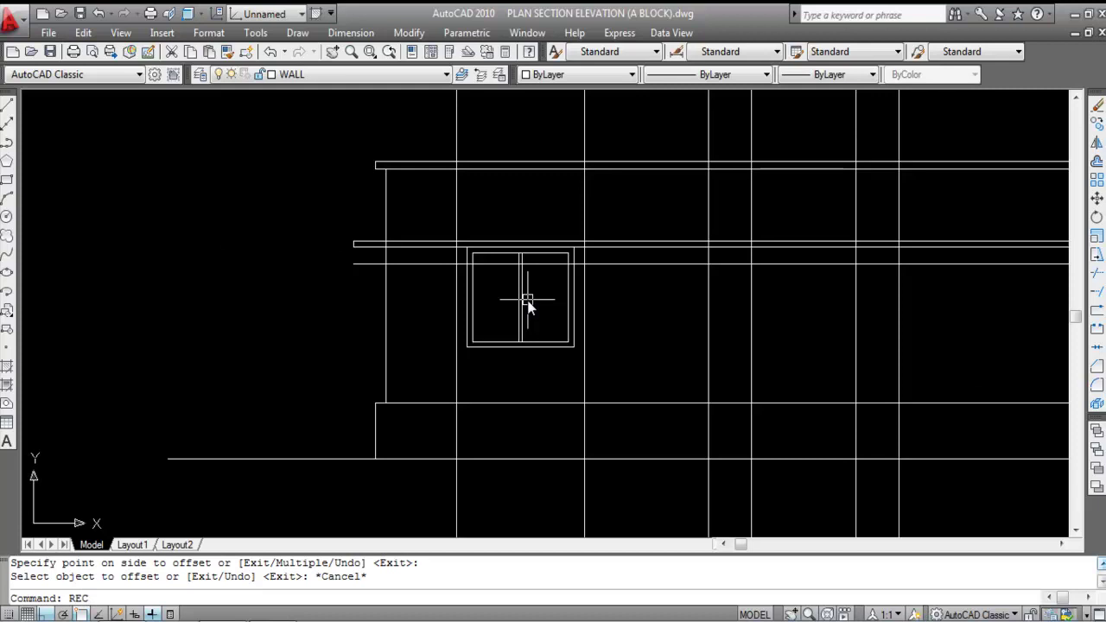
Step: Draw a sunshade rectangle wider than the window across its top
type("REC")
key("Return")
scroll(452, 239, "up", 3)
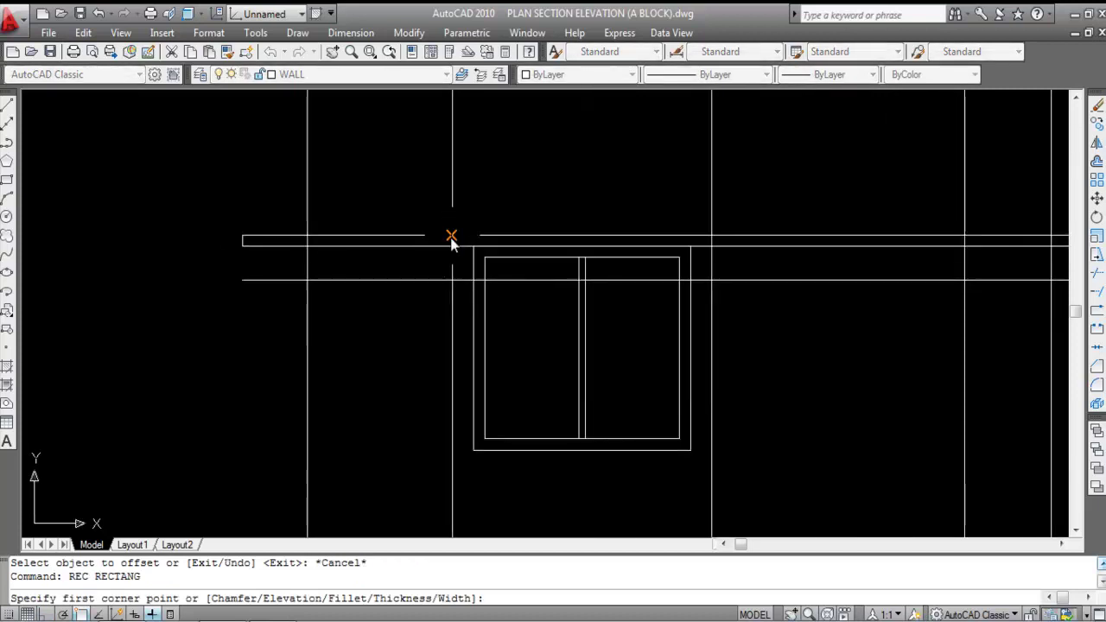
scroll(454, 242, "up", 3)
left_click(447, 233)
scroll(491, 240, "down", 3)
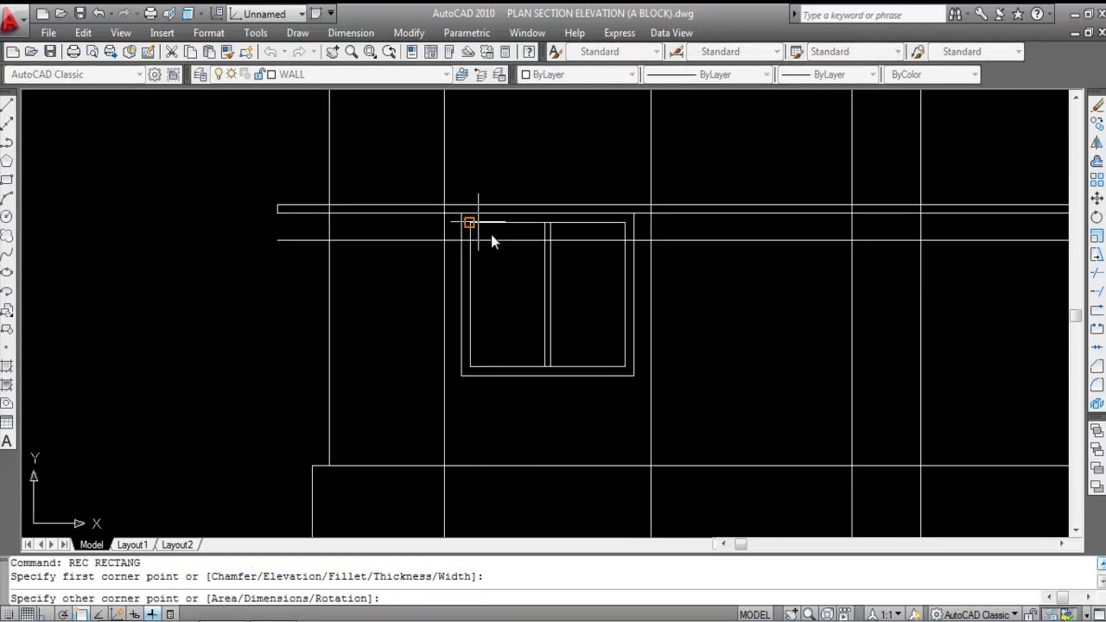
scroll(652, 250, "up", 3)
left_click(647, 230)
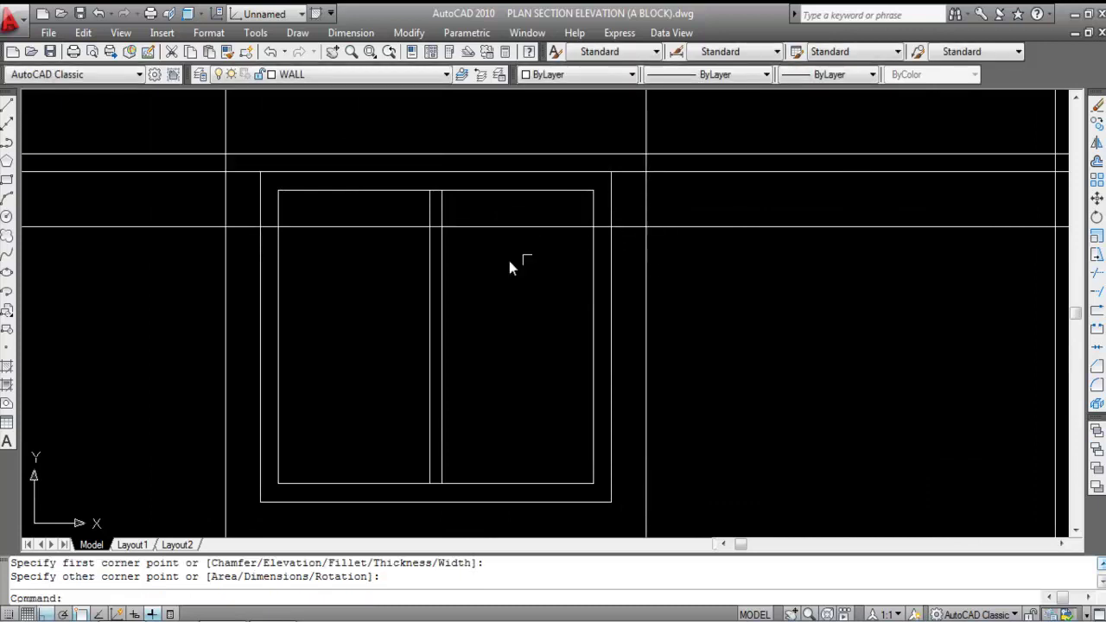
scroll(488, 273, "down", 5)
Step: Erase the two vertical guide lines and the leftover long horizontal line
left_click(551, 358)
left_click(393, 342)
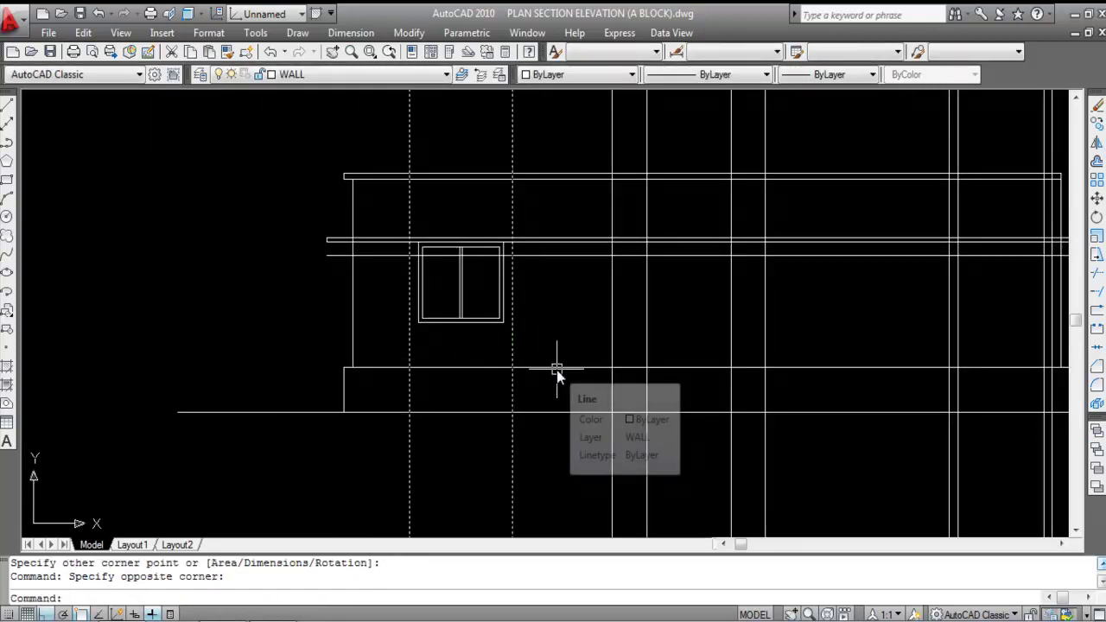
key("Delete")
scroll(415, 227, "up", 3)
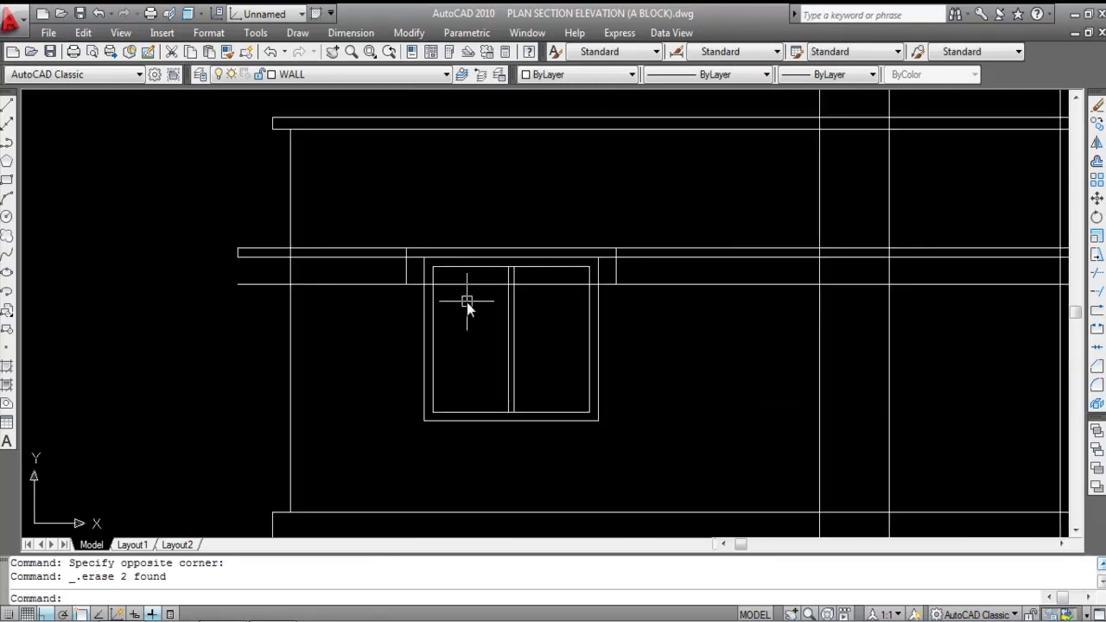
left_click(374, 287)
key("Delete")
Step: Trim the sunshade lines crossing the window, using the window frame as cutting edges
type("TR")
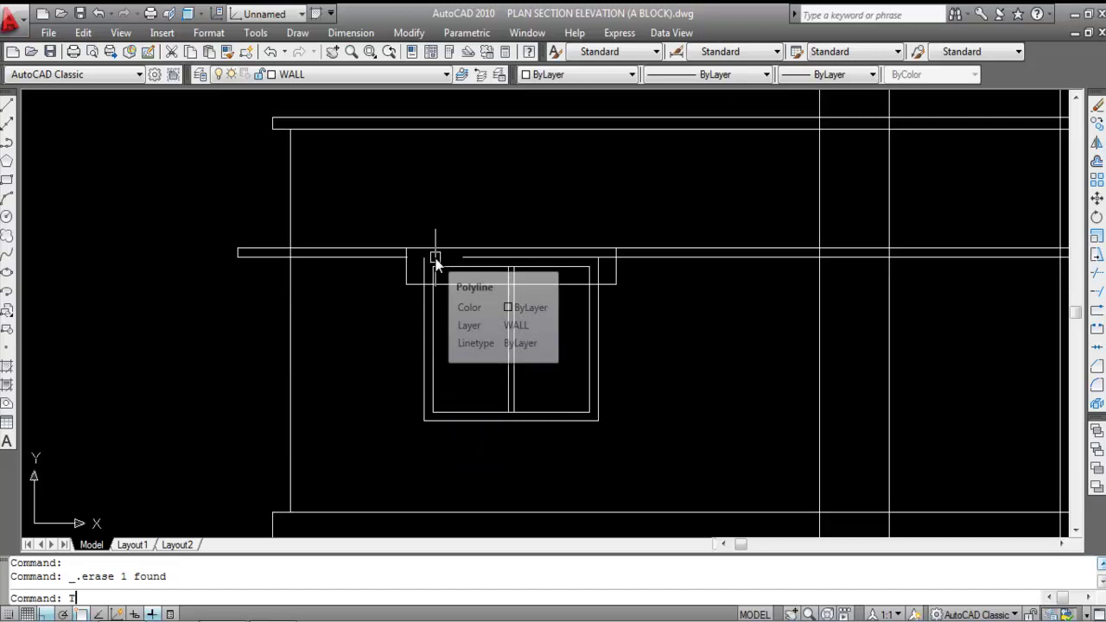
key("Return")
scroll(436, 263, "up", 3)
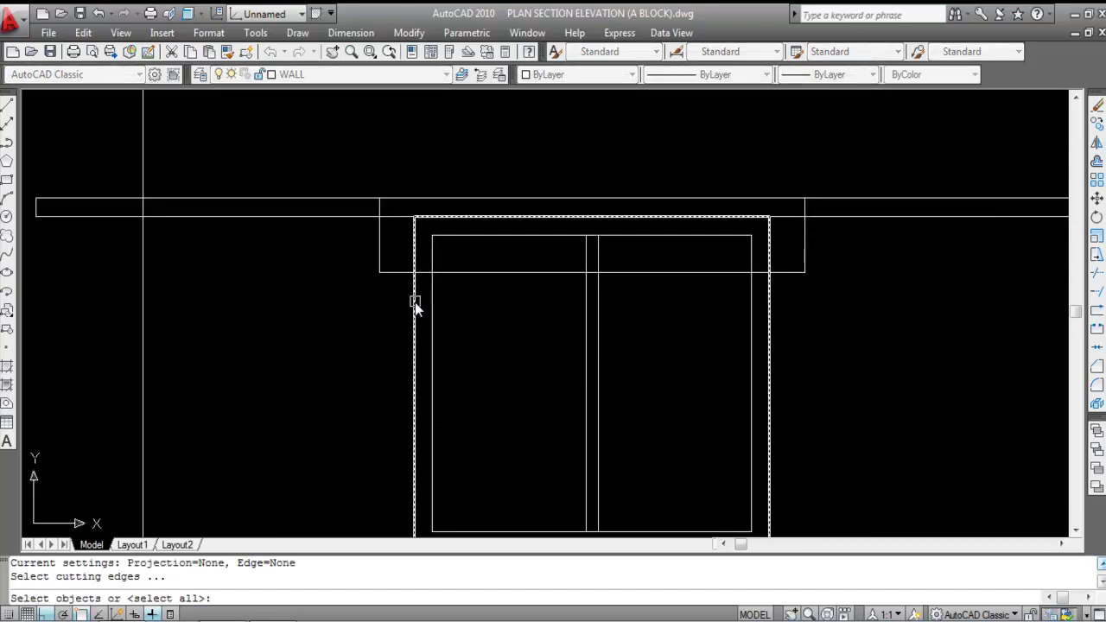
left_click(413, 302)
scroll(505, 276, "down", 2)
left_click(504, 277)
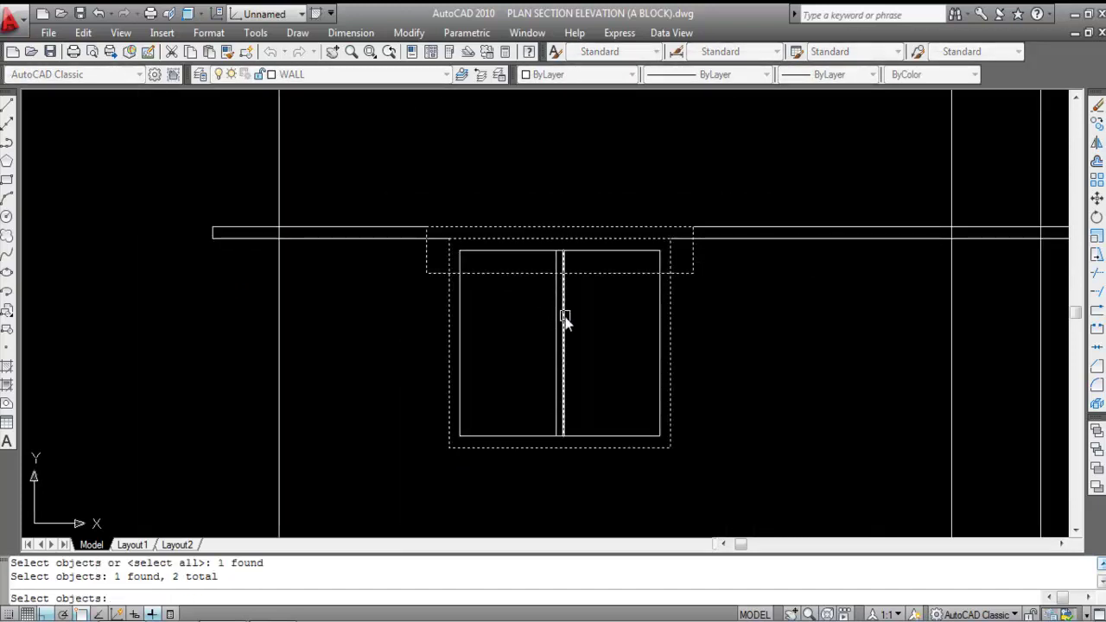
key("Return")
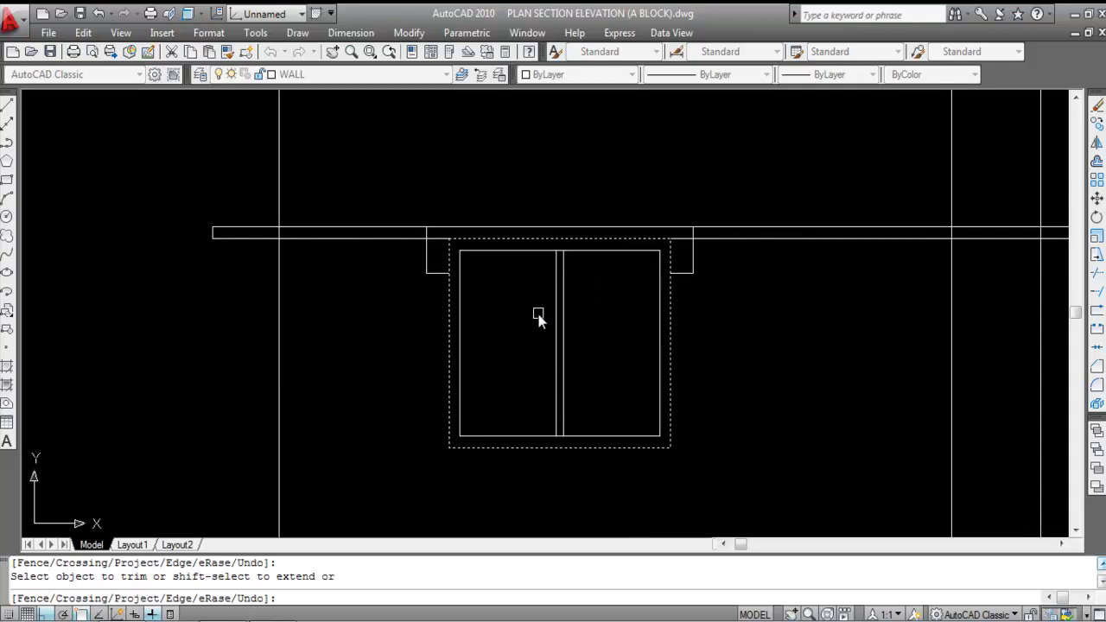
key("Escape")
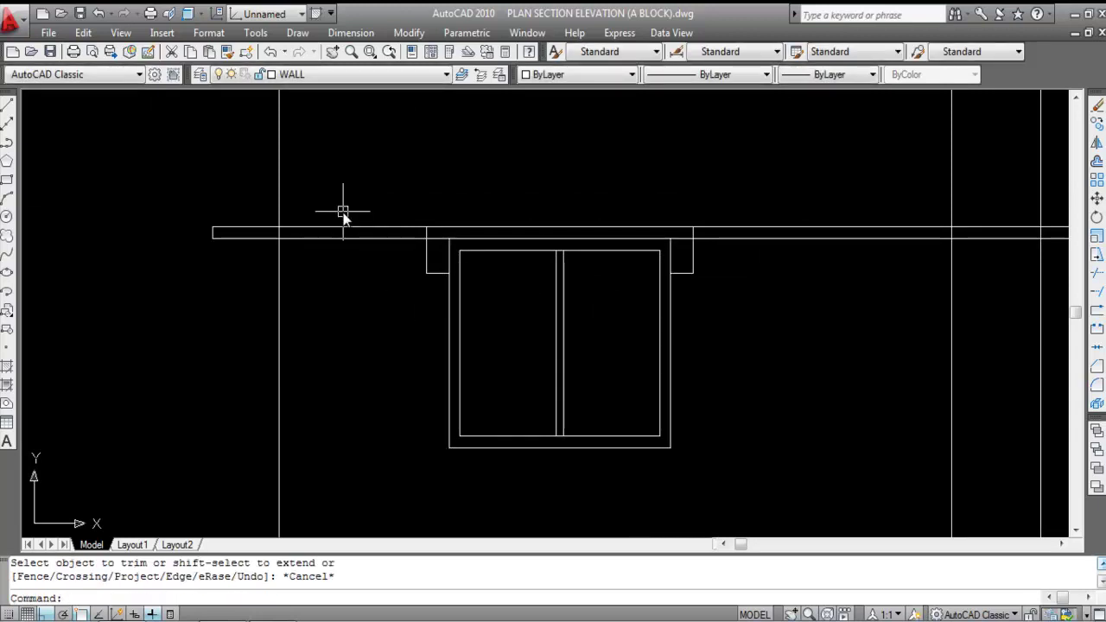
Step: Zoom out to check the two-pane window and sunshade in the elevation
scroll(343, 215, "down", 2)
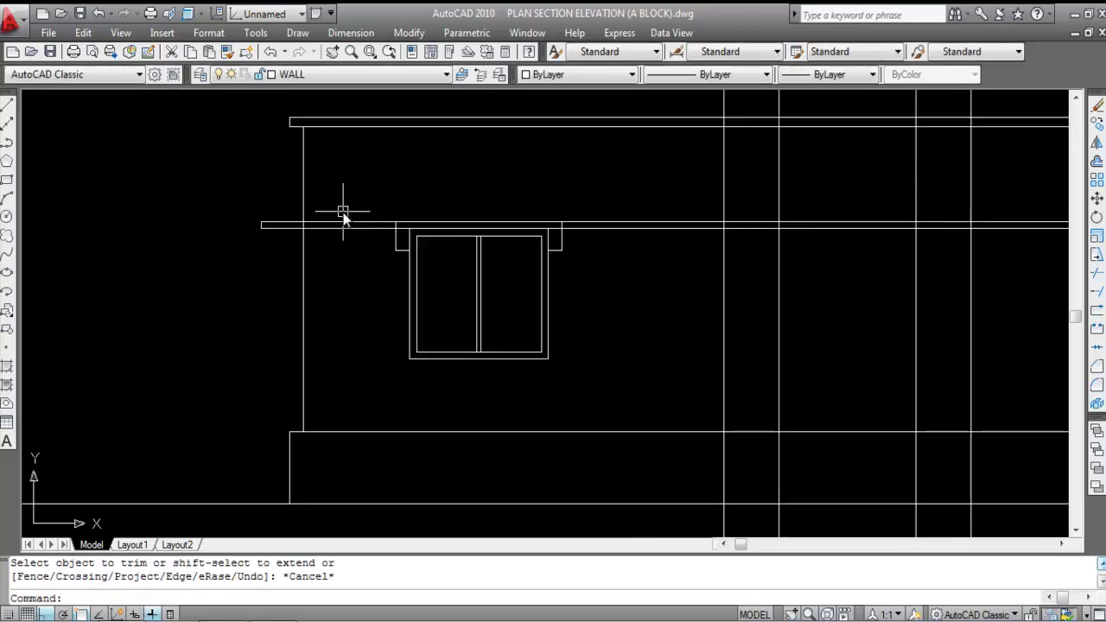
scroll(343, 215, "down", 4)
scroll(752, 273, "up", 4)
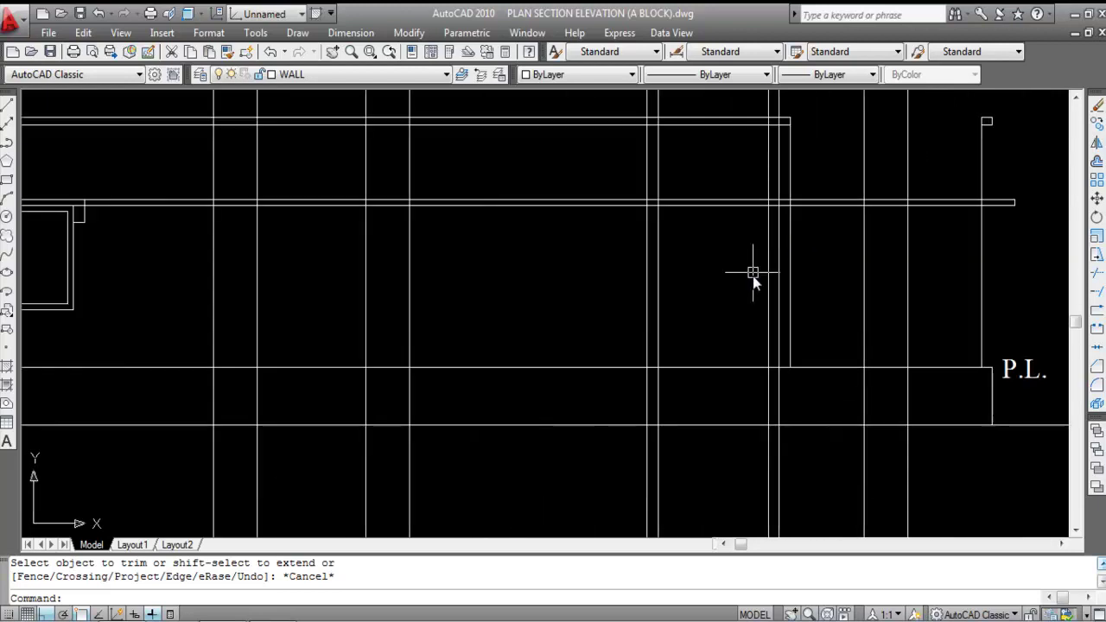
scroll(652, 171, "down", 4)
scroll(687, 489, "up", 3)
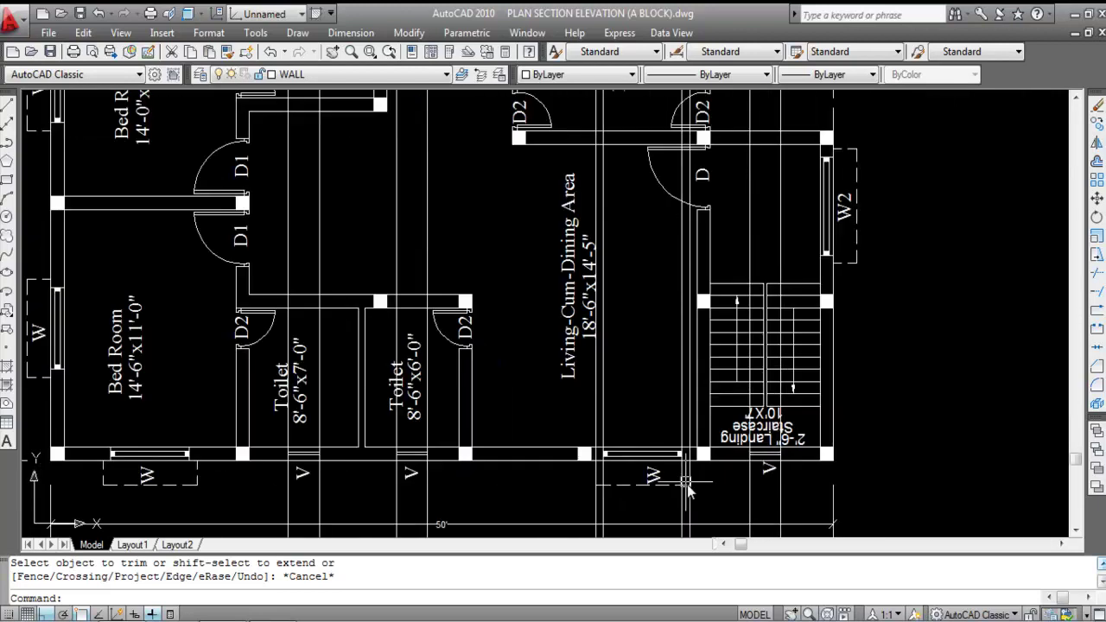
scroll(665, 316, "down", 4)
scroll(665, 247, "up", 4)
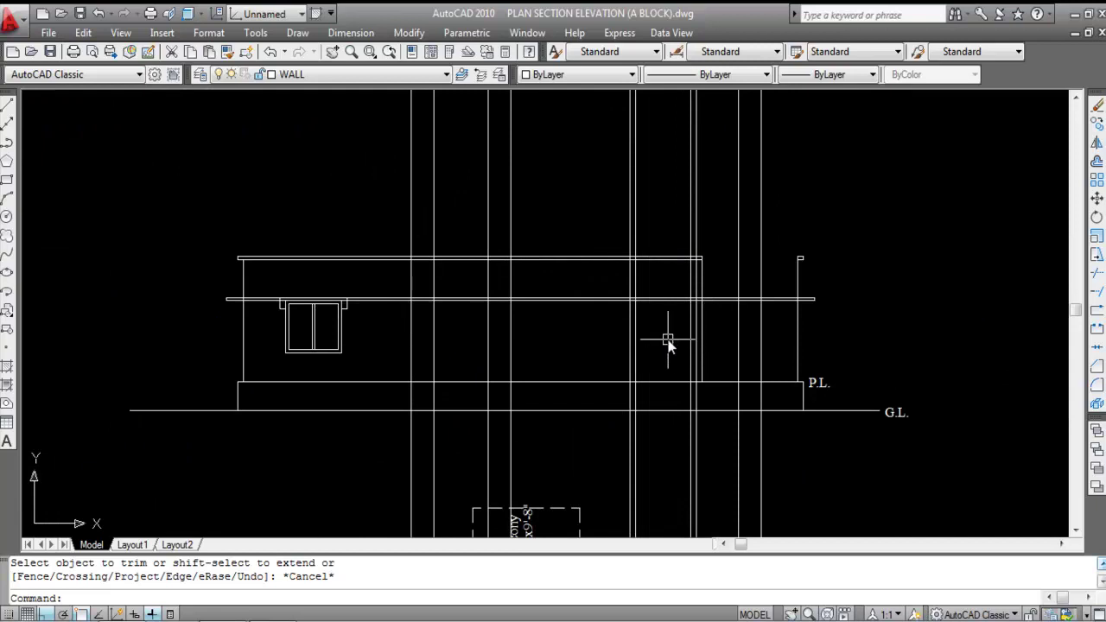
scroll(666, 337, "up", 2)
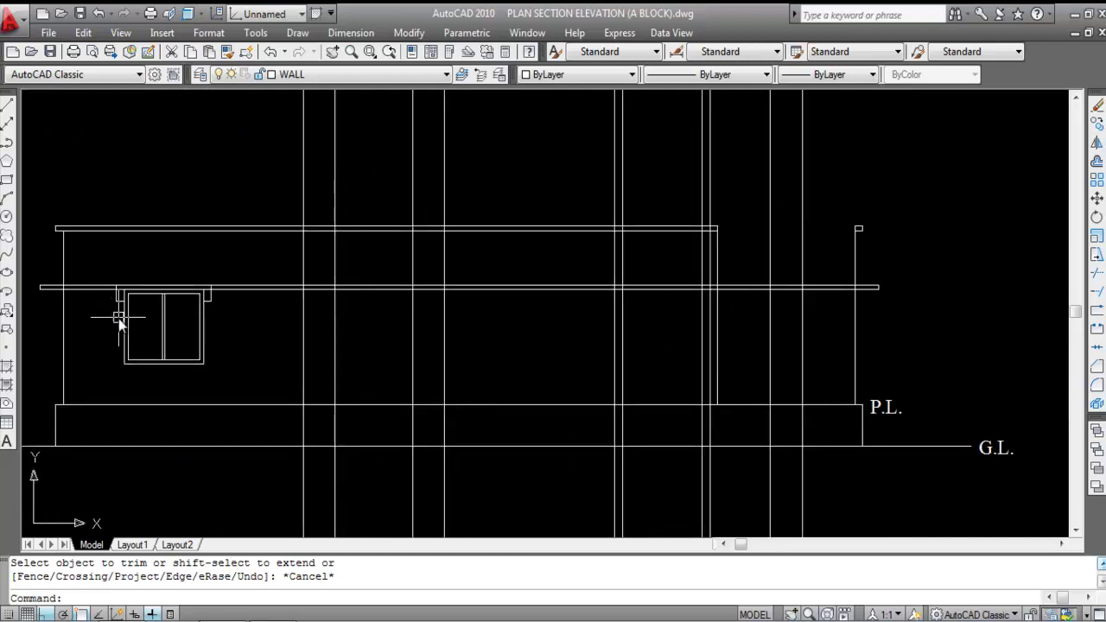
Step: Copy the window with its sunshade from its top-left corner to the right-hand opening
left_click(106, 270)
left_click(257, 386)
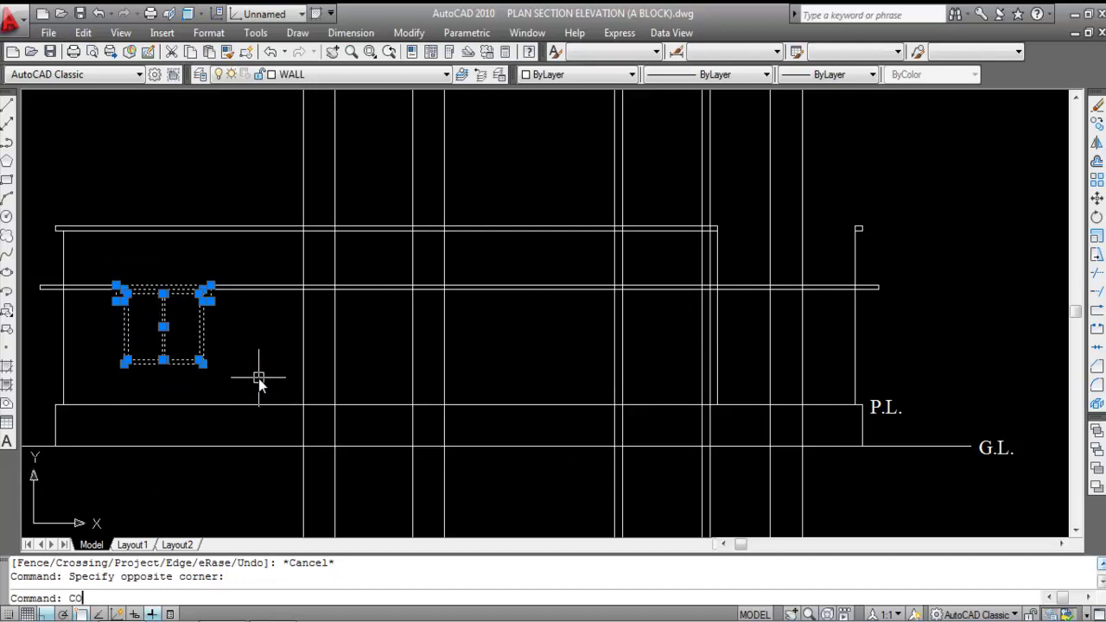
key("Return")
scroll(103, 306, "up", 5)
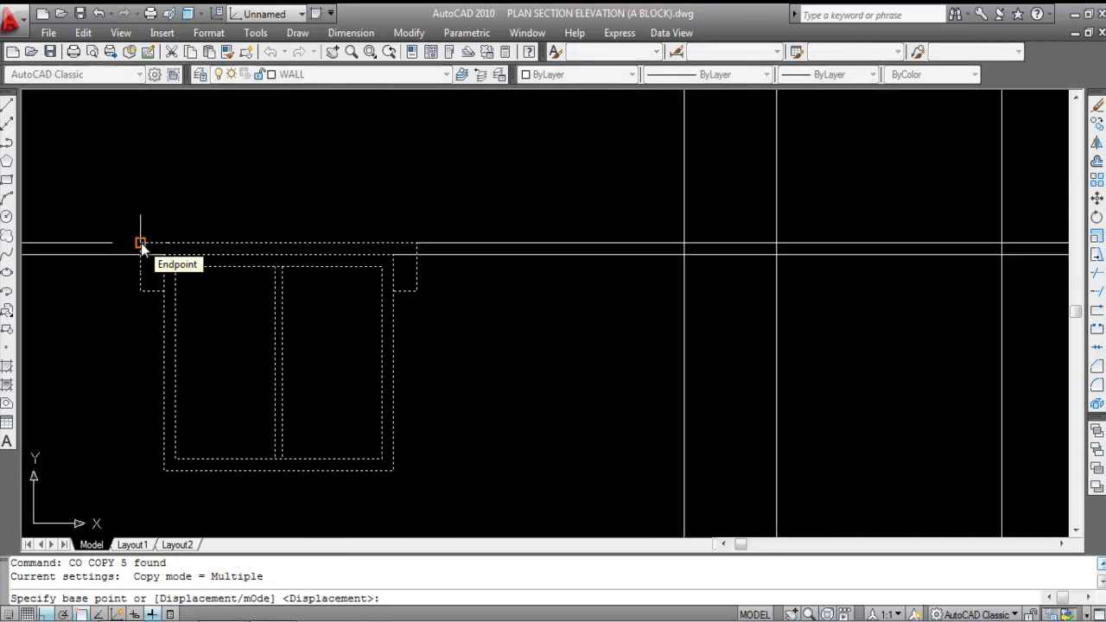
left_click(141, 242)
scroll(198, 239, "down", 4)
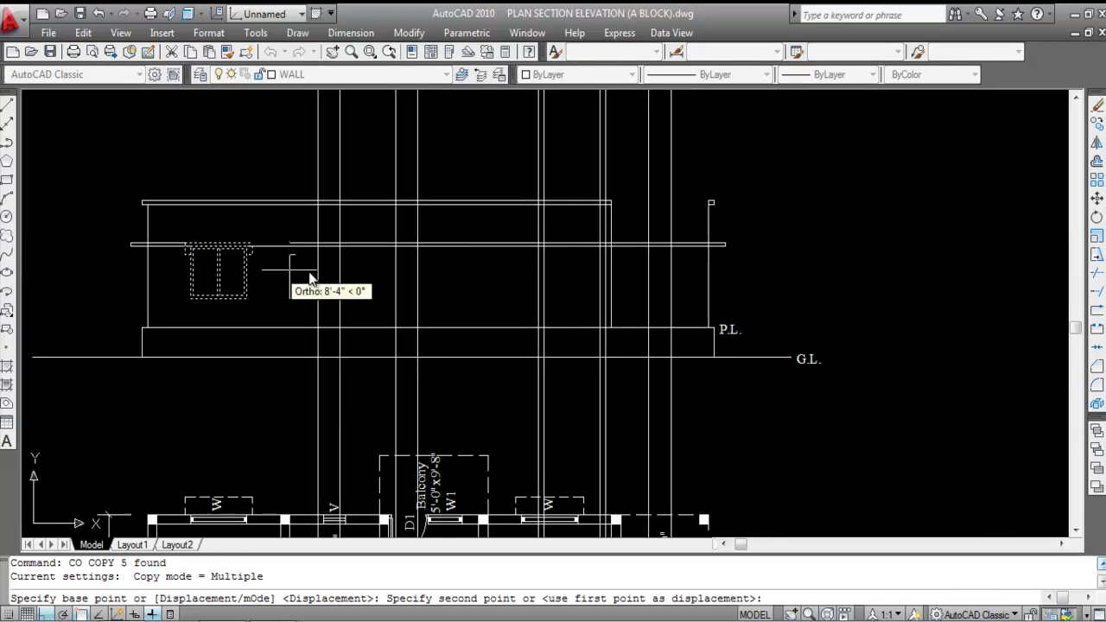
scroll(528, 264, "up", 5)
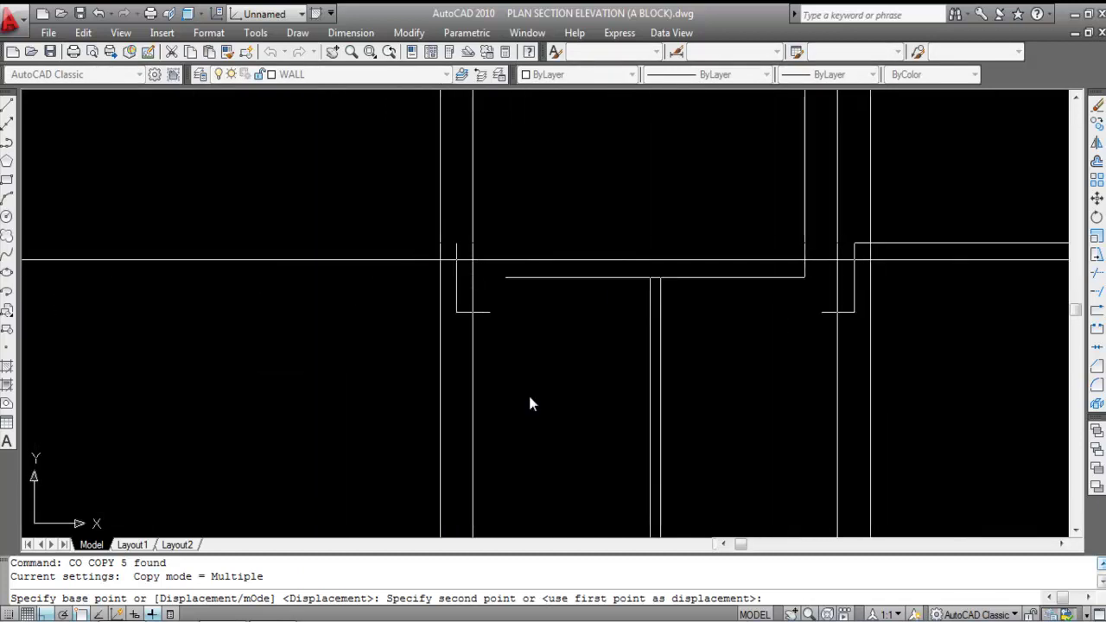
left_click(440, 243)
scroll(346, 210, "down", 3)
scroll(510, 198, "up", 3)
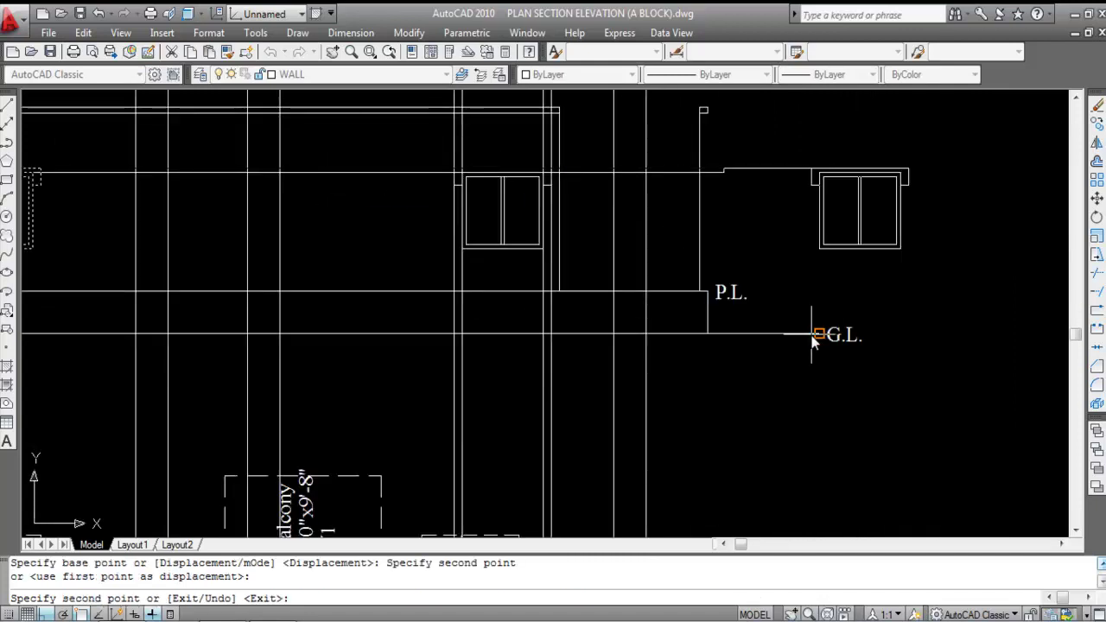
key("Escape")
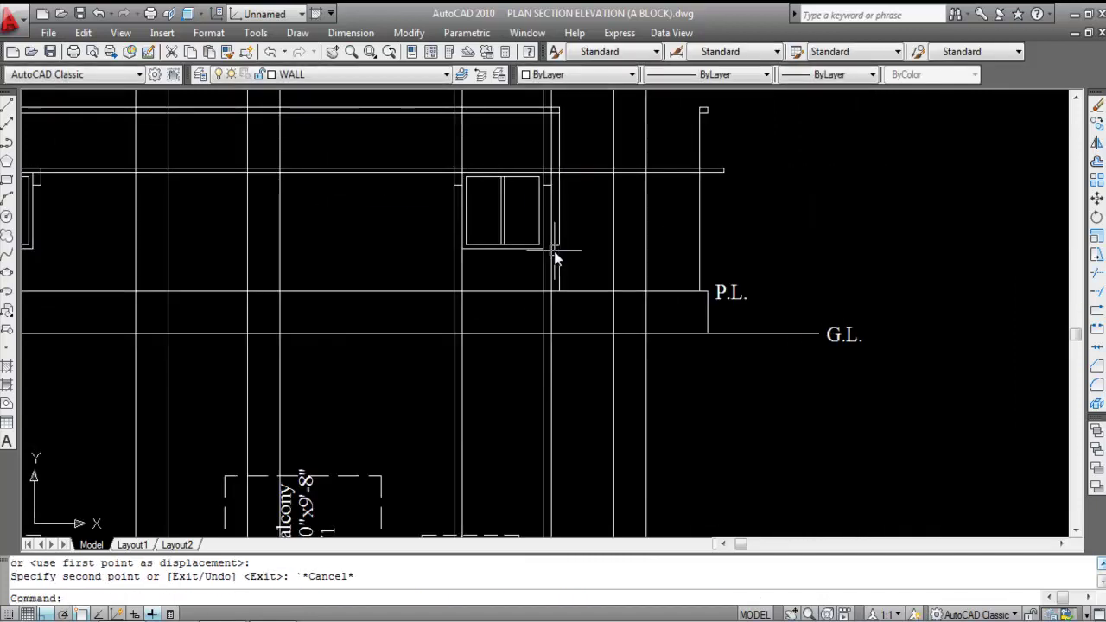
Step: Erase the two construction lines beside the copied window
scroll(518, 276, "up", 3)
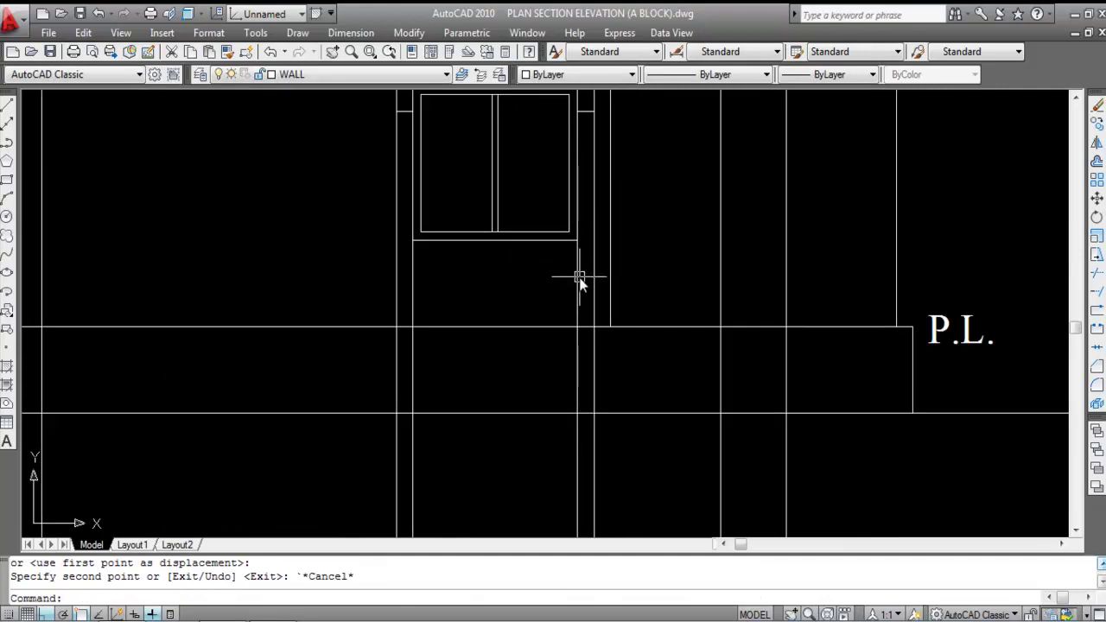
scroll(593, 366, "down", 2)
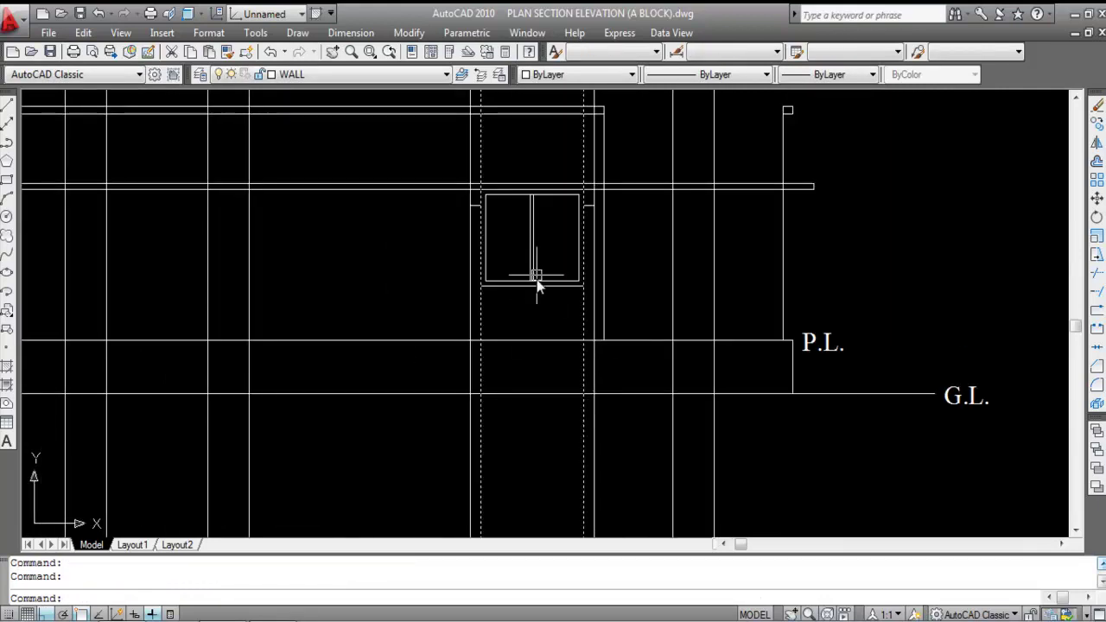
key("Delete")
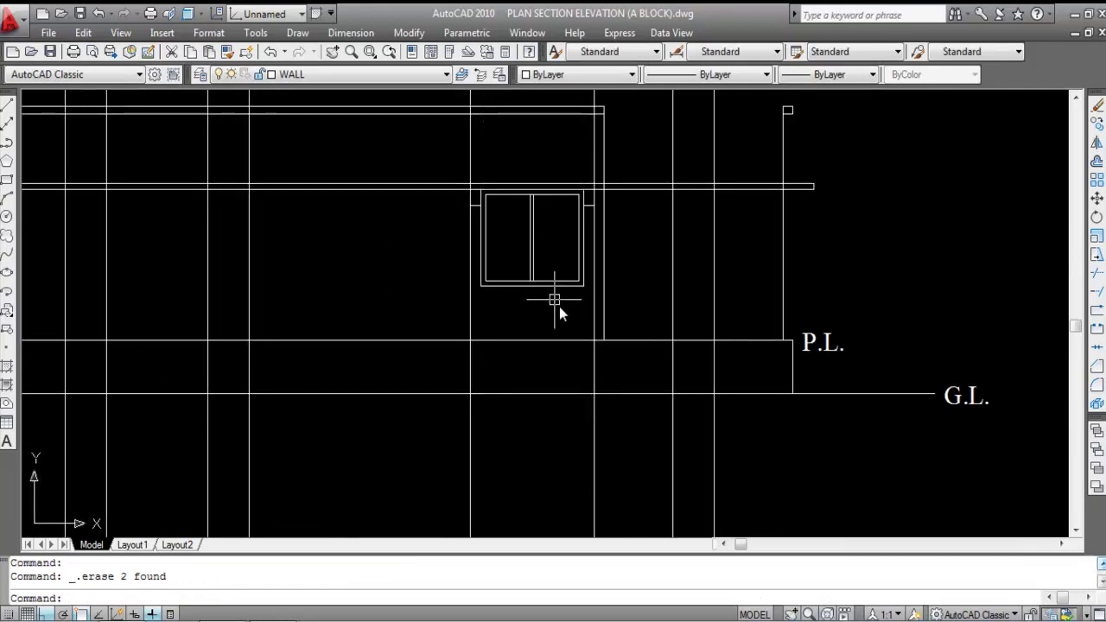
left_click(621, 377)
Step: Erase the two vertical construction lines through the copied window
left_click(427, 370)
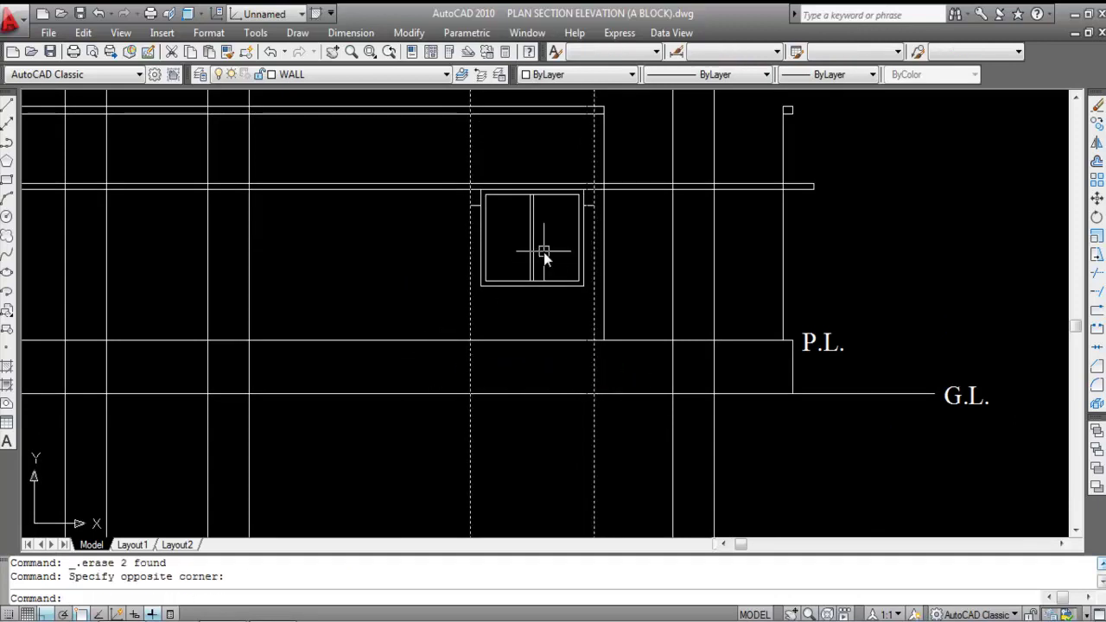
scroll(544, 252, "down", 5)
scroll(555, 509, "up", 8)
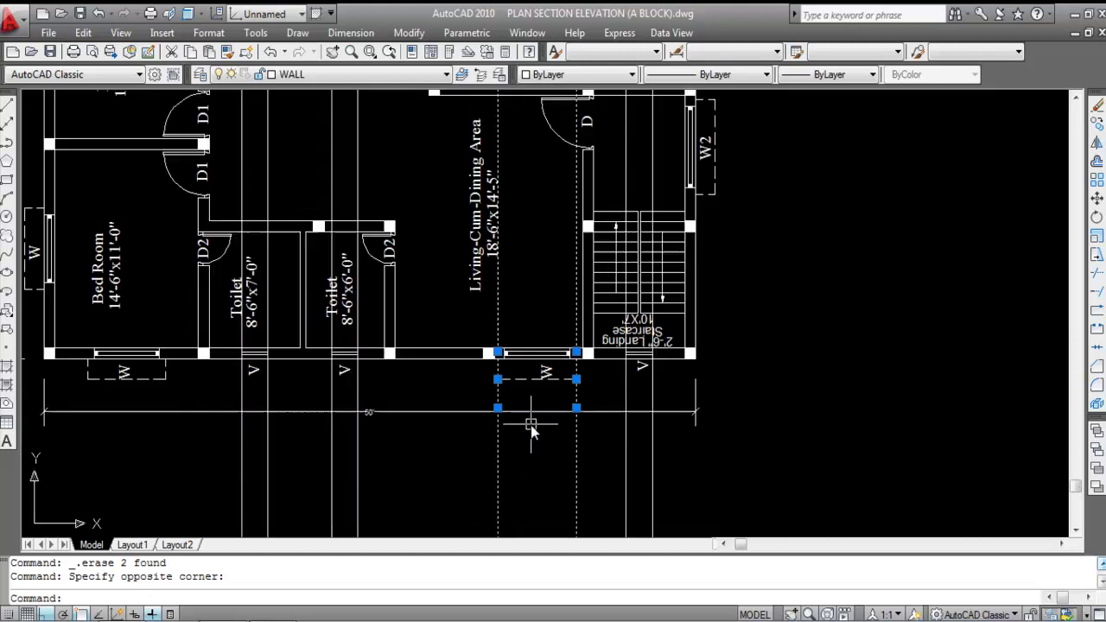
key("Delete")
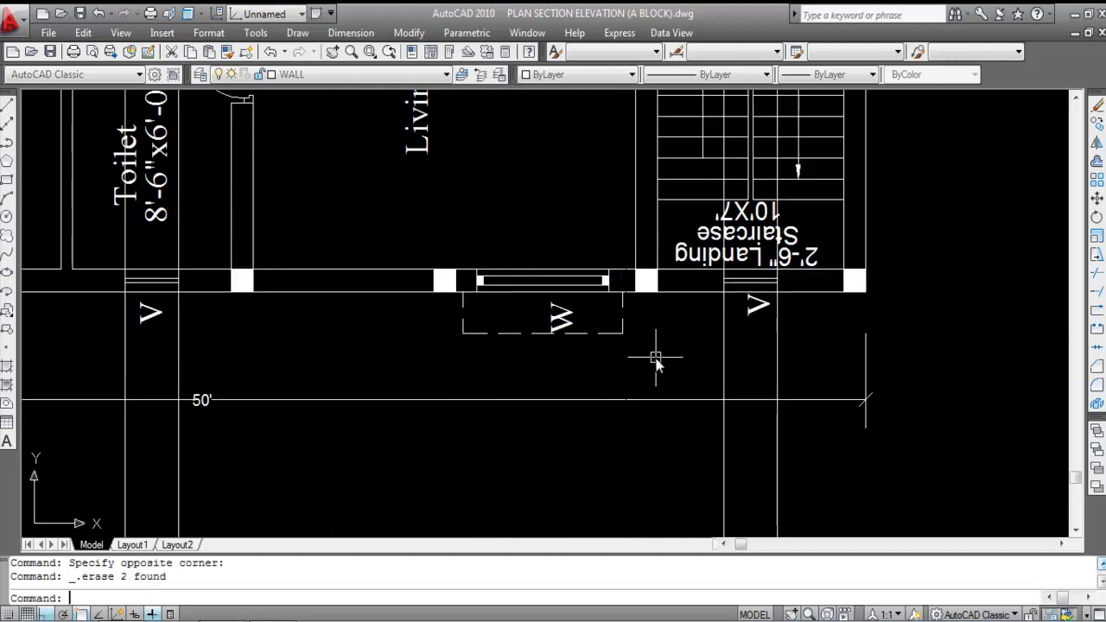
Step: Zoom around the drawing to check the plan and the REFERENCE table
scroll(654, 358, "down", 8)
scroll(644, 406, "up", 8)
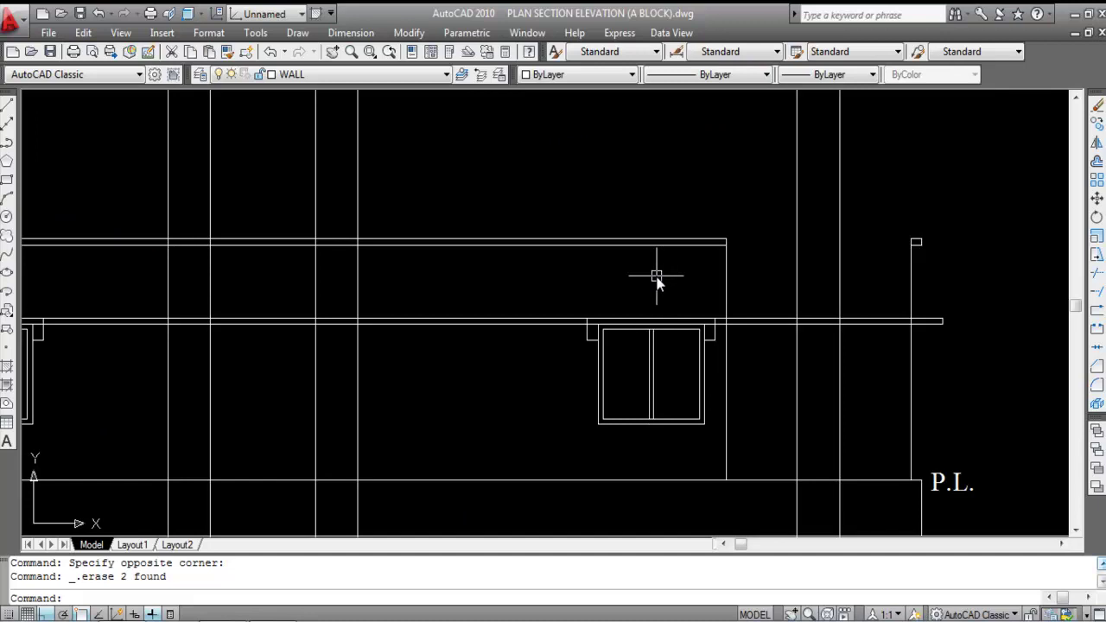
scroll(760, 318, "down", 2)
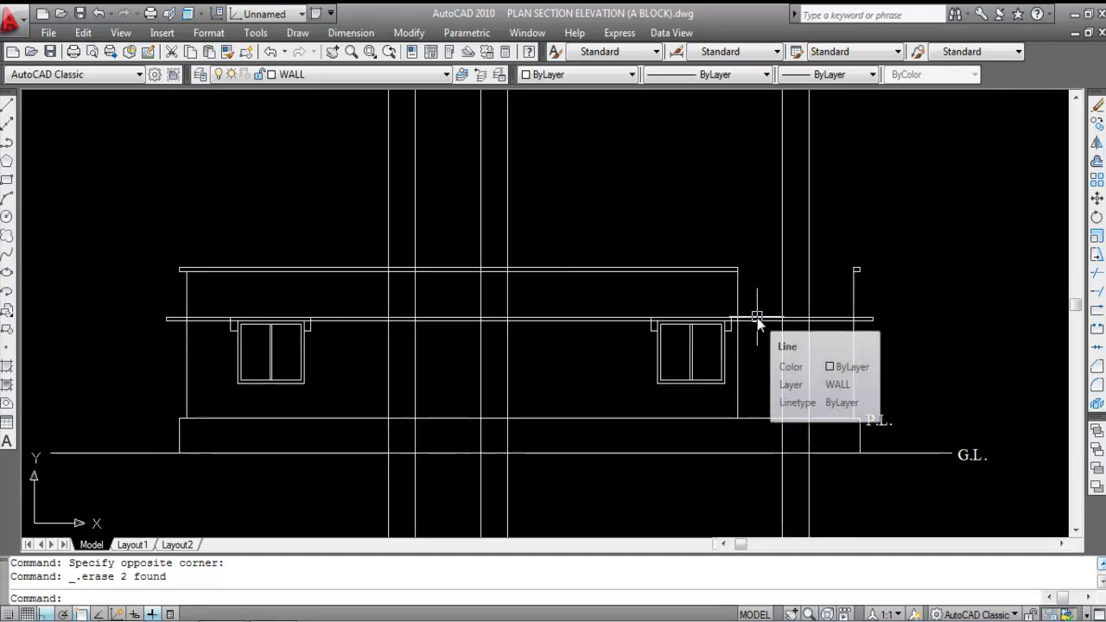
scroll(511, 226, "down", 4)
scroll(439, 308, "up", 3)
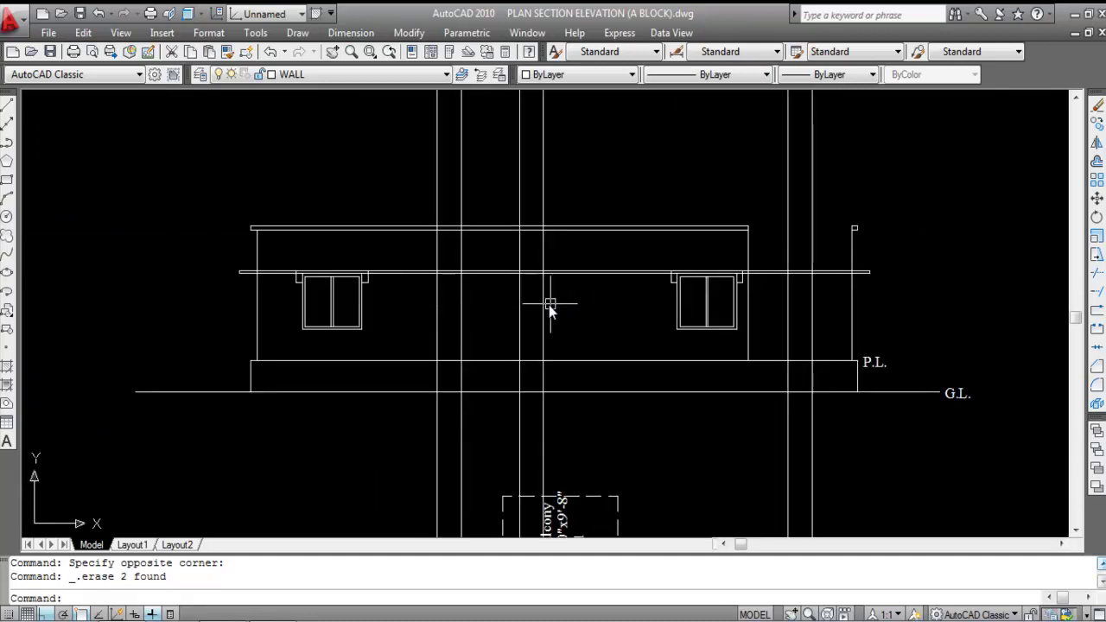
scroll(748, 238, "down", 5)
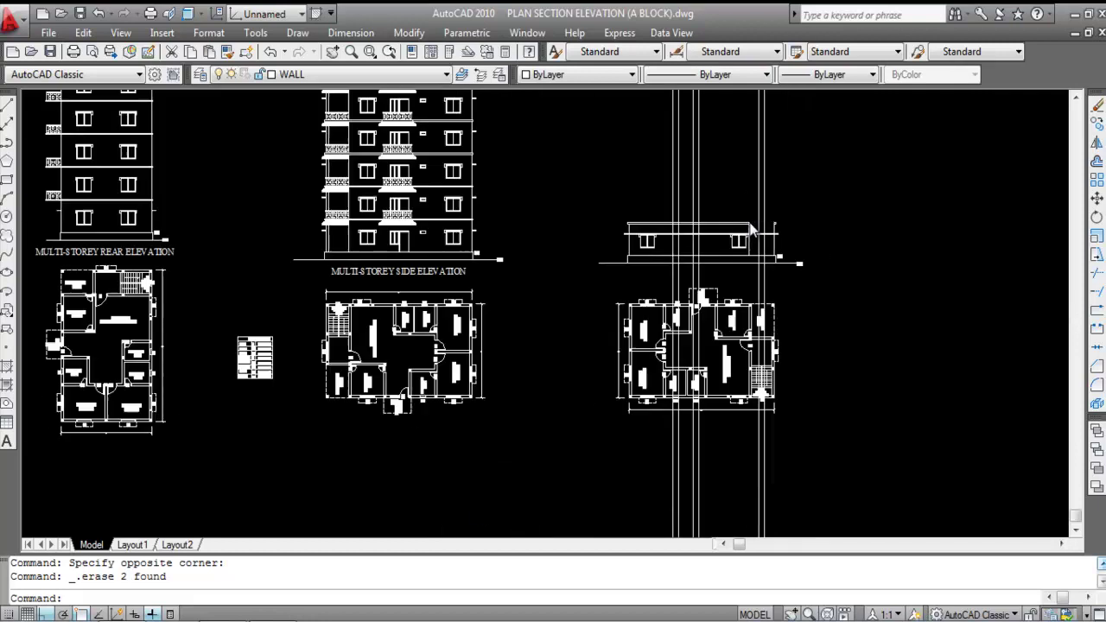
scroll(692, 424, "up", 6)
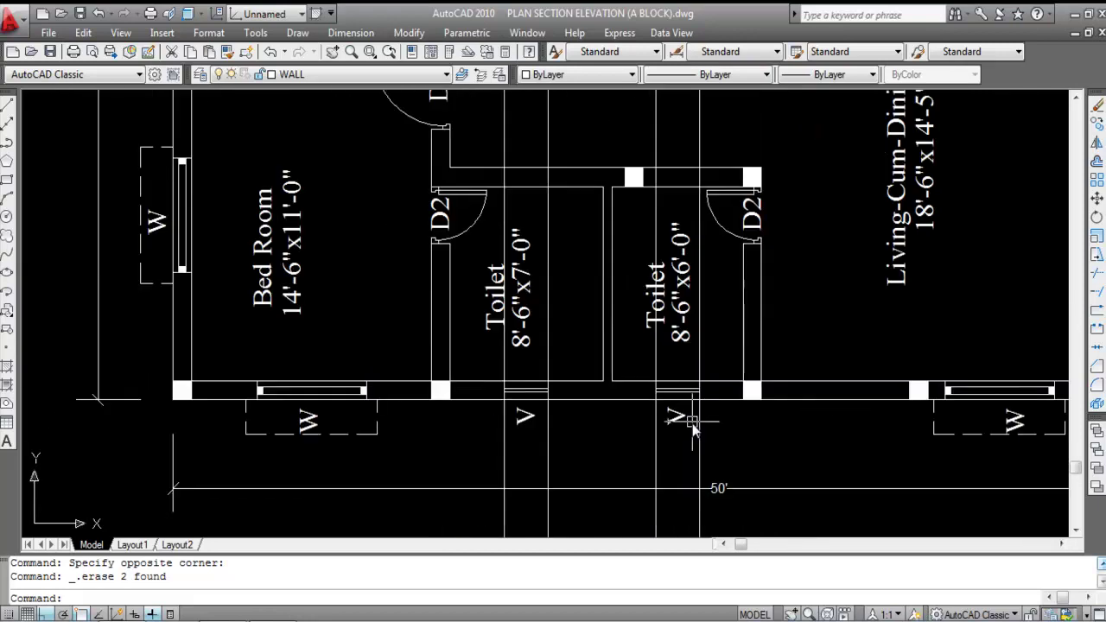
scroll(692, 423, "down", 4)
scroll(231, 395, "down", 3)
scroll(241, 397, "up", 7)
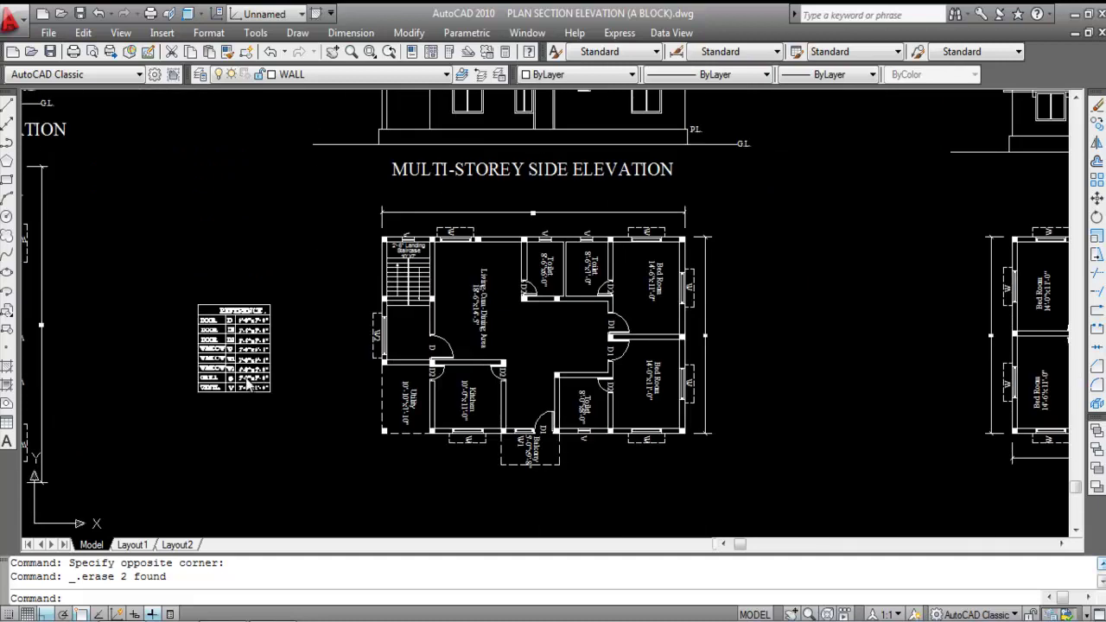
scroll(216, 337, "down", 5)
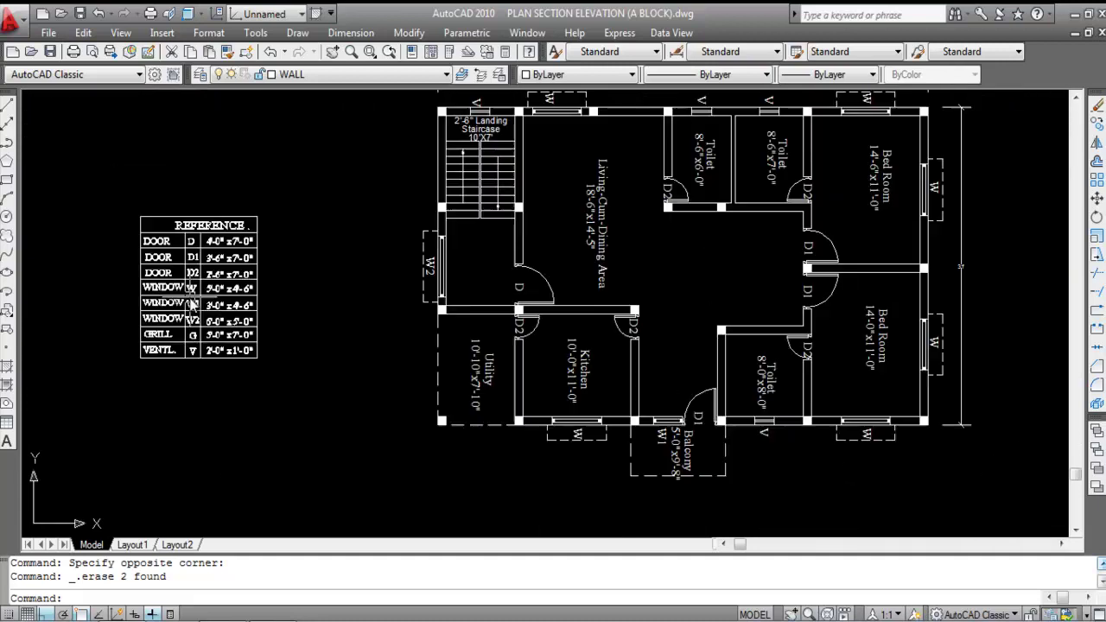
scroll(222, 344, "down", 2)
scroll(502, 264, "up", 6)
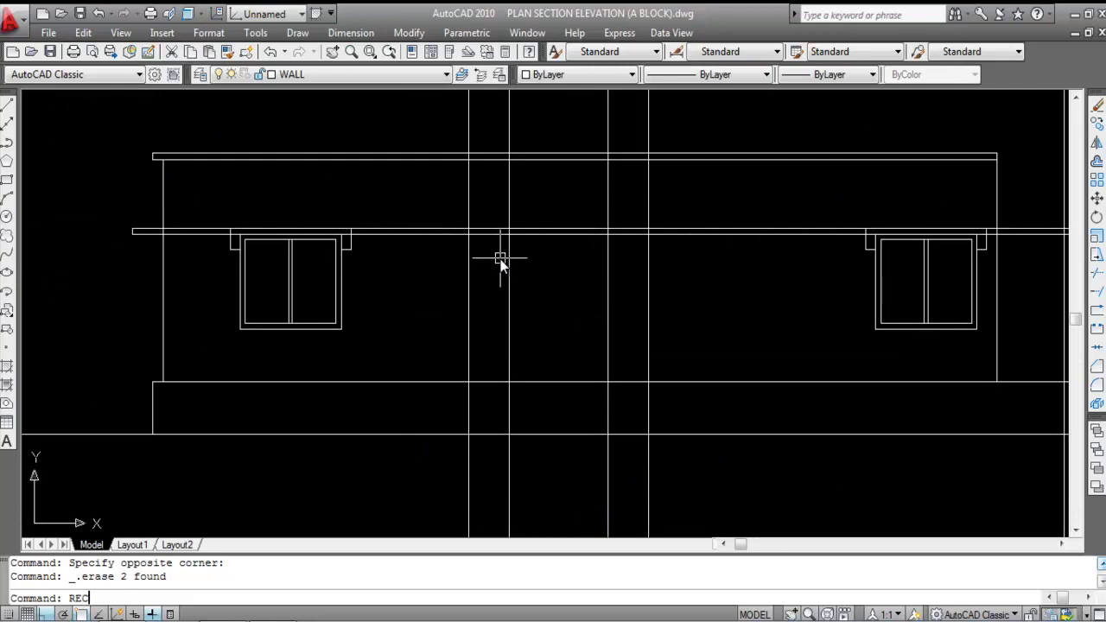
Step: Draw a 2' by 1' ventilator rectangle below the slab
key("Return")
scroll(473, 255, "up", 2)
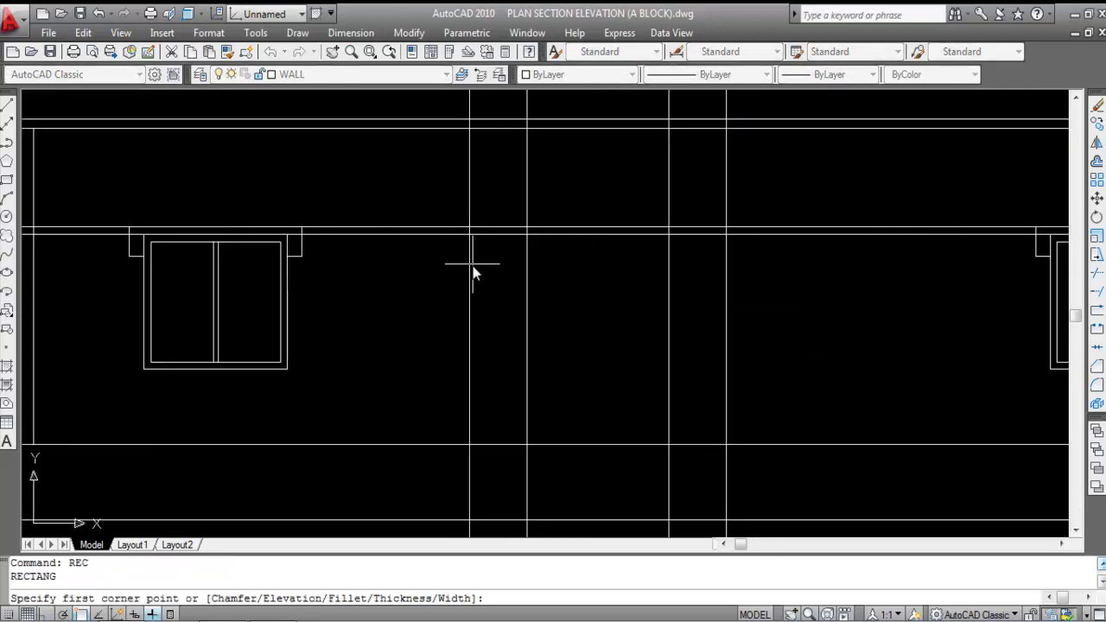
left_click(469, 234)
right_click(508, 285)
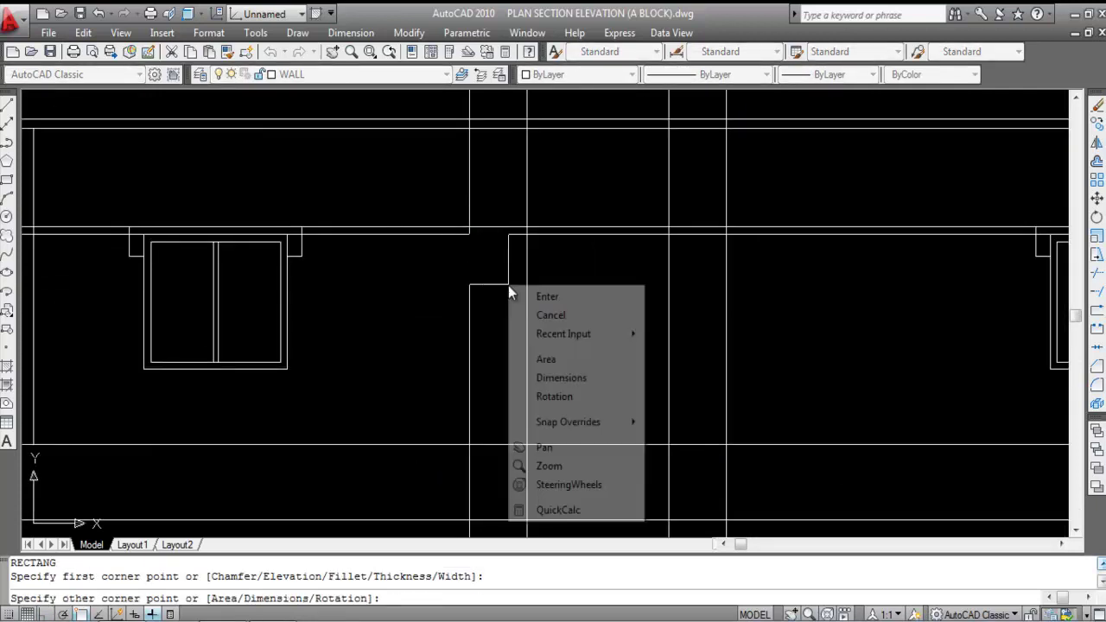
left_click(560, 377)
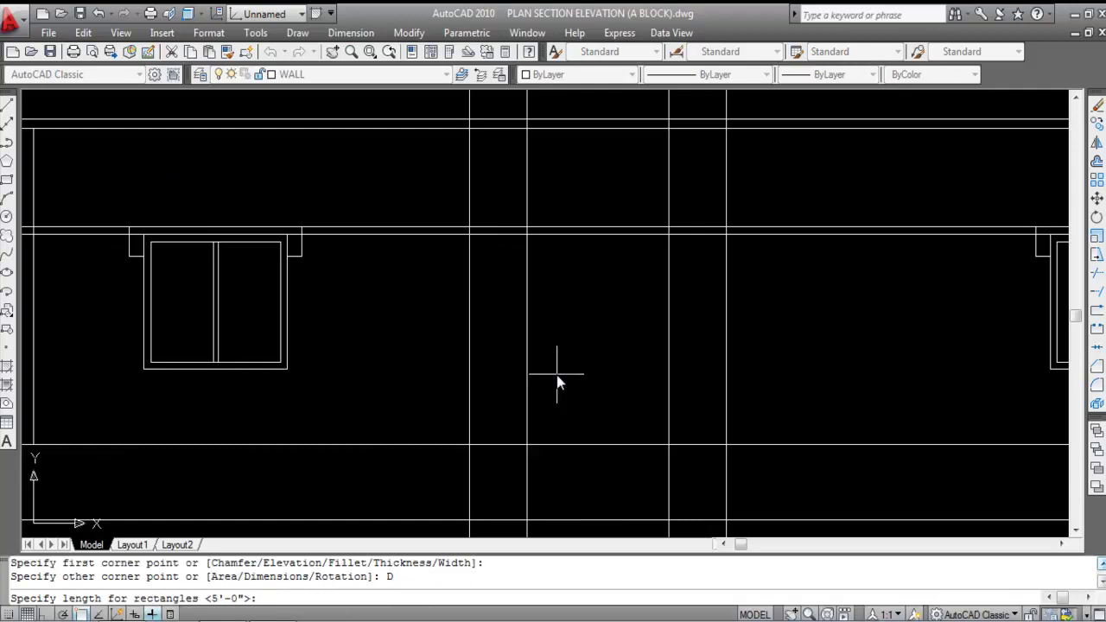
key("Return")
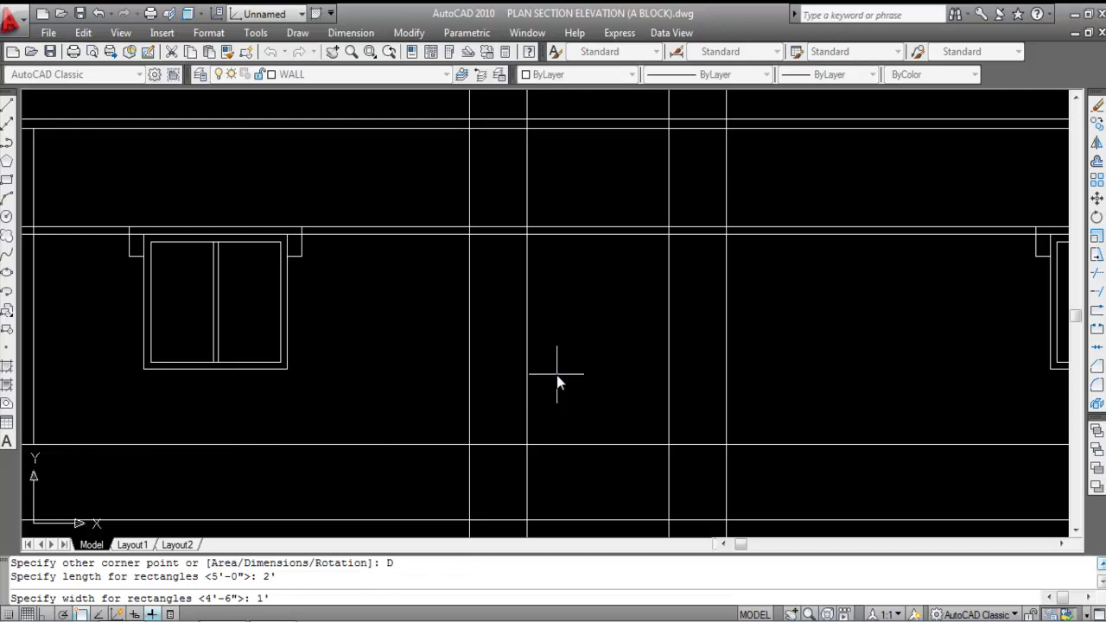
key("Return")
left_click(543, 315)
Step: Erase the two vertical construction lines by the ventilator
scroll(488, 242, "up", 3)
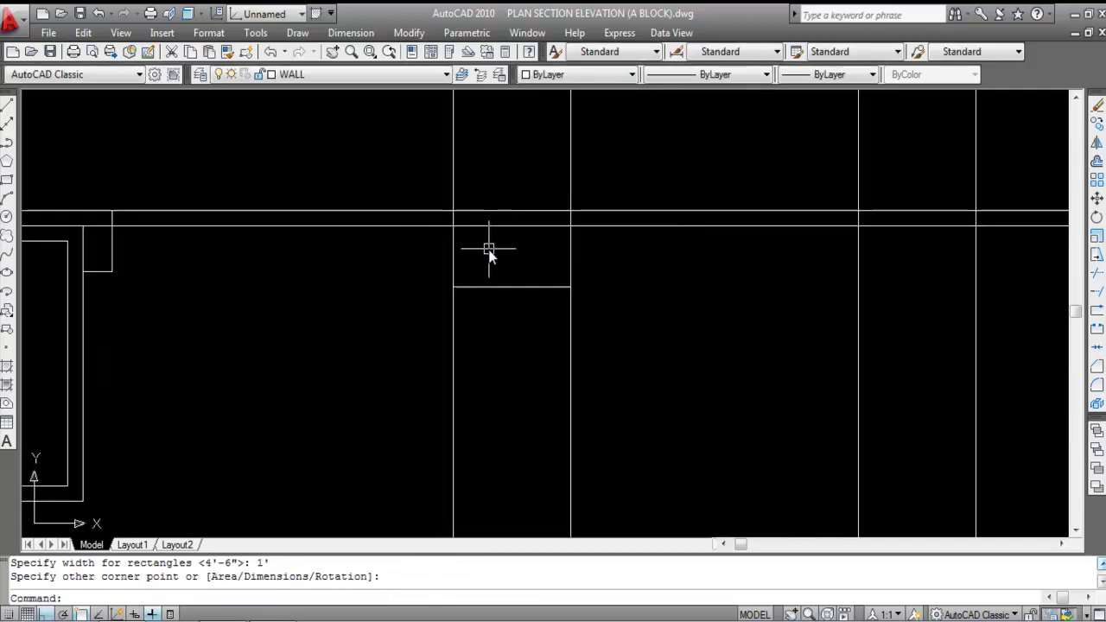
left_click(632, 393)
left_click(356, 367)
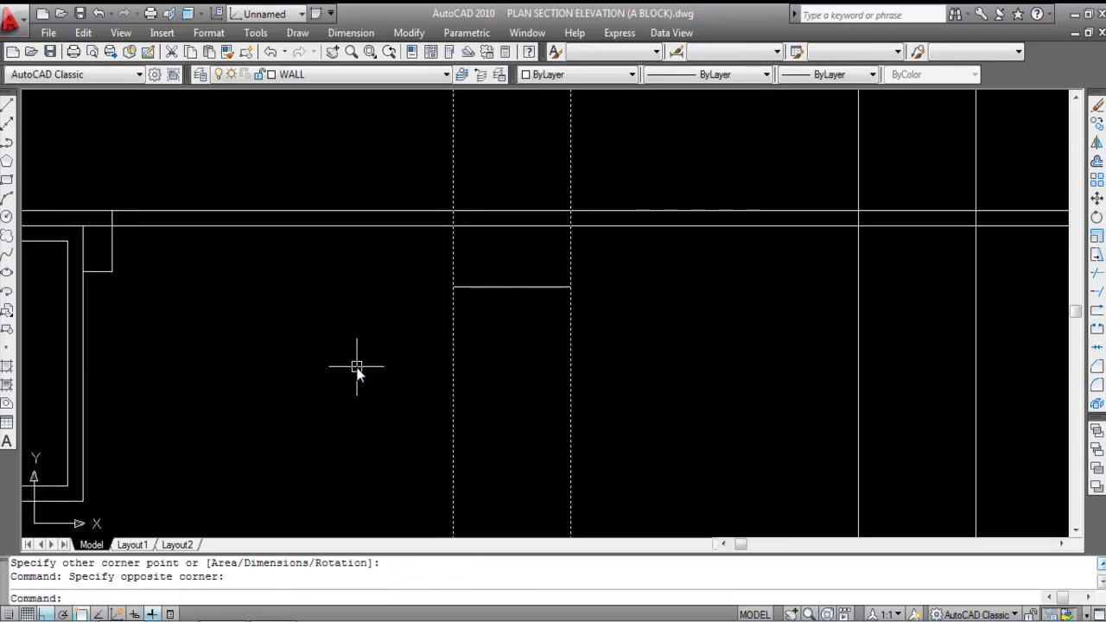
key("Delete")
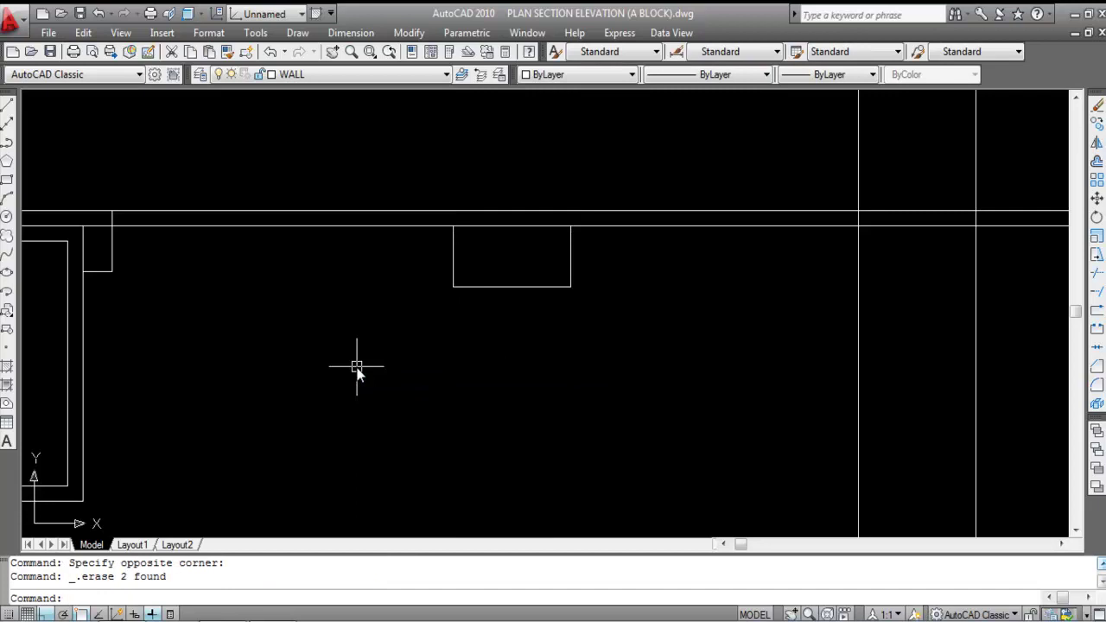
Step: Offset the ventilator rectangle 2 inward to form its inner frame
key("Return")
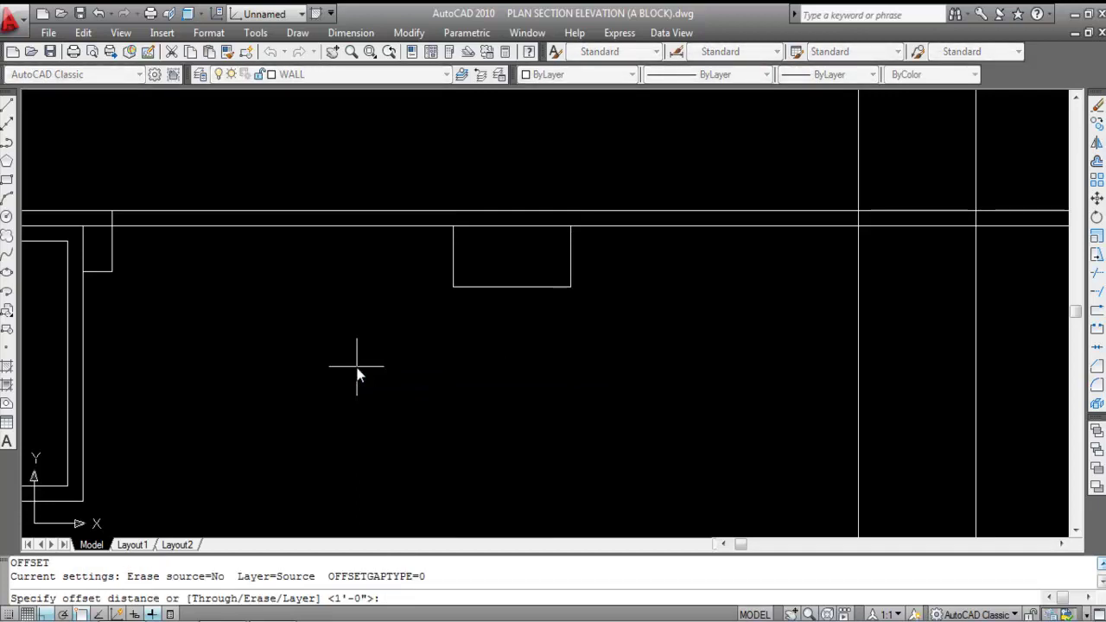
type("2")
key("Return")
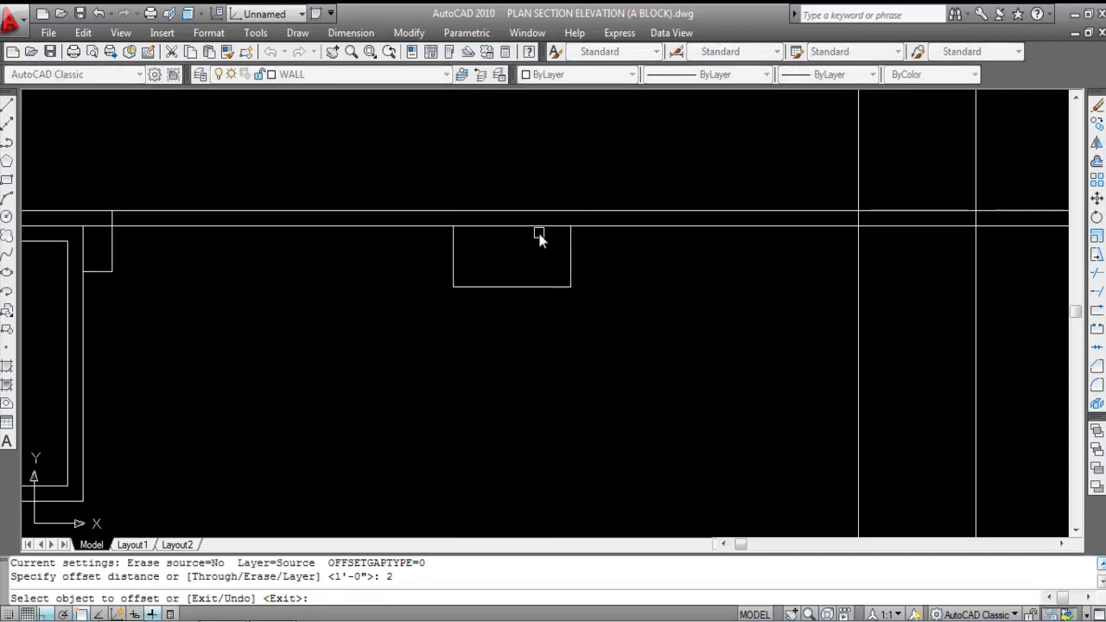
left_click(513, 287)
left_click(513, 252)
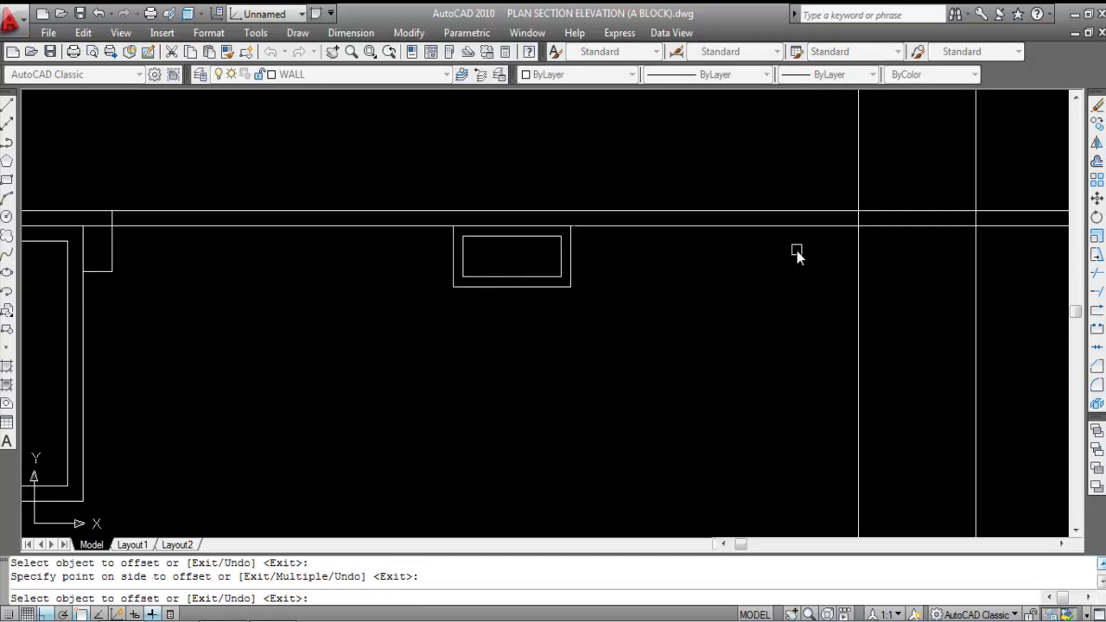
key("Escape")
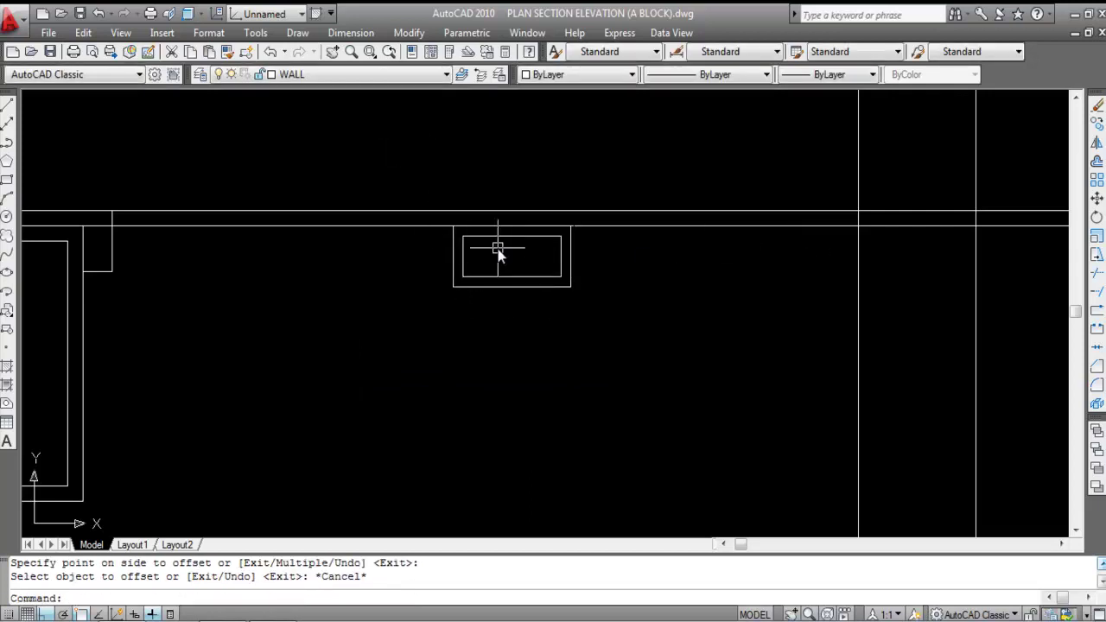
scroll(498, 250, "down", 3)
Step: Copy the ventilator from the slab line to two more positions along the wall using CO
left_click(460, 208)
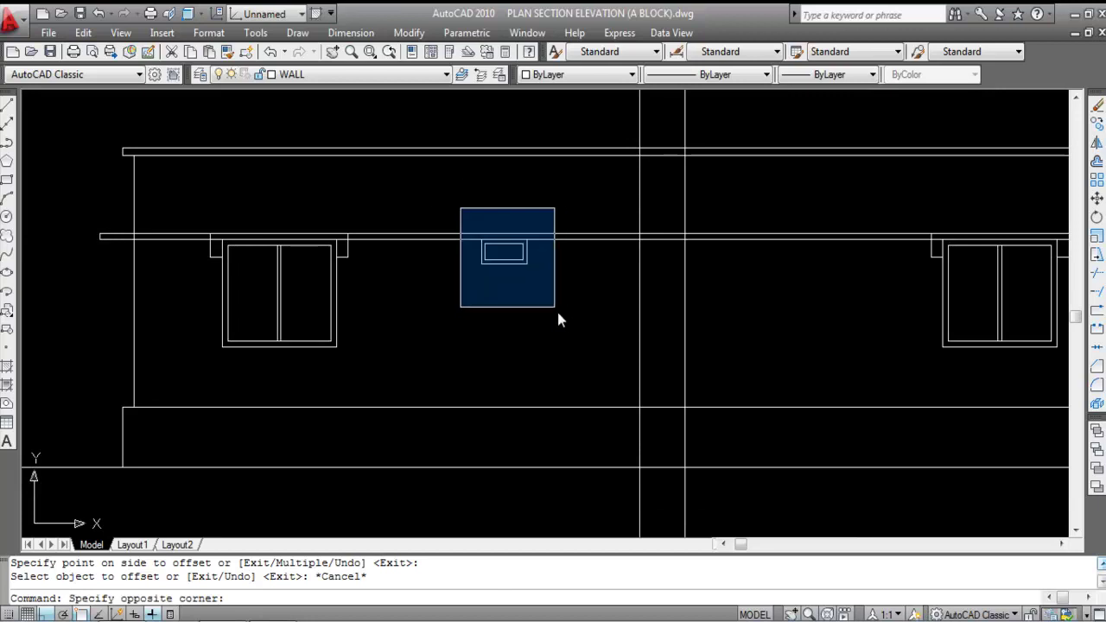
left_click(556, 310)
scroll(537, 252, "down", 4)
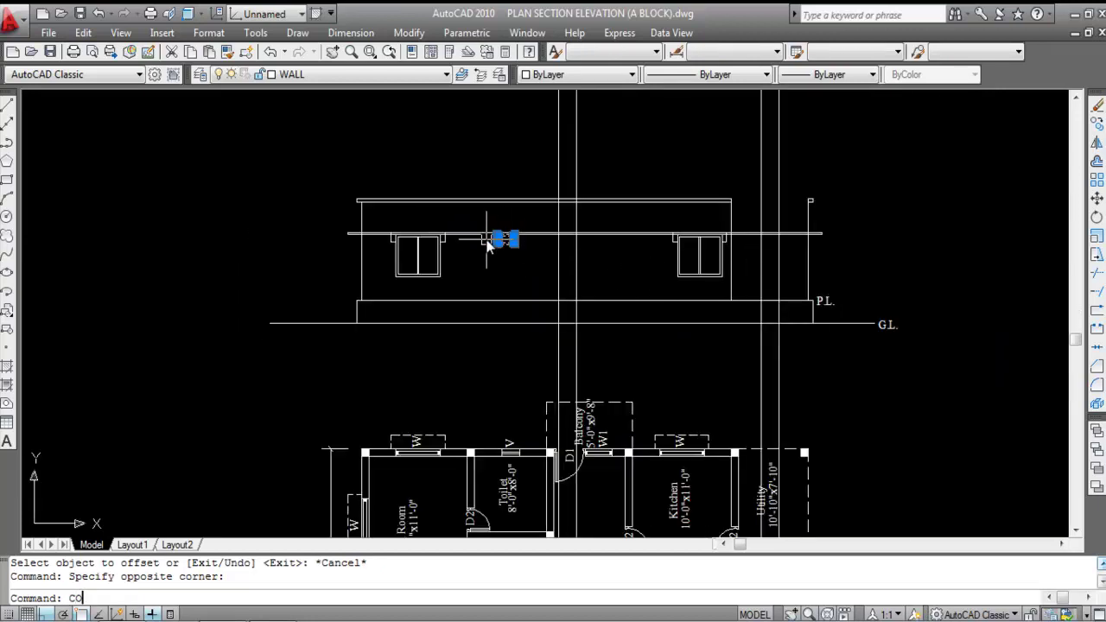
type("CO")
key("Return")
scroll(487, 242, "up", 5)
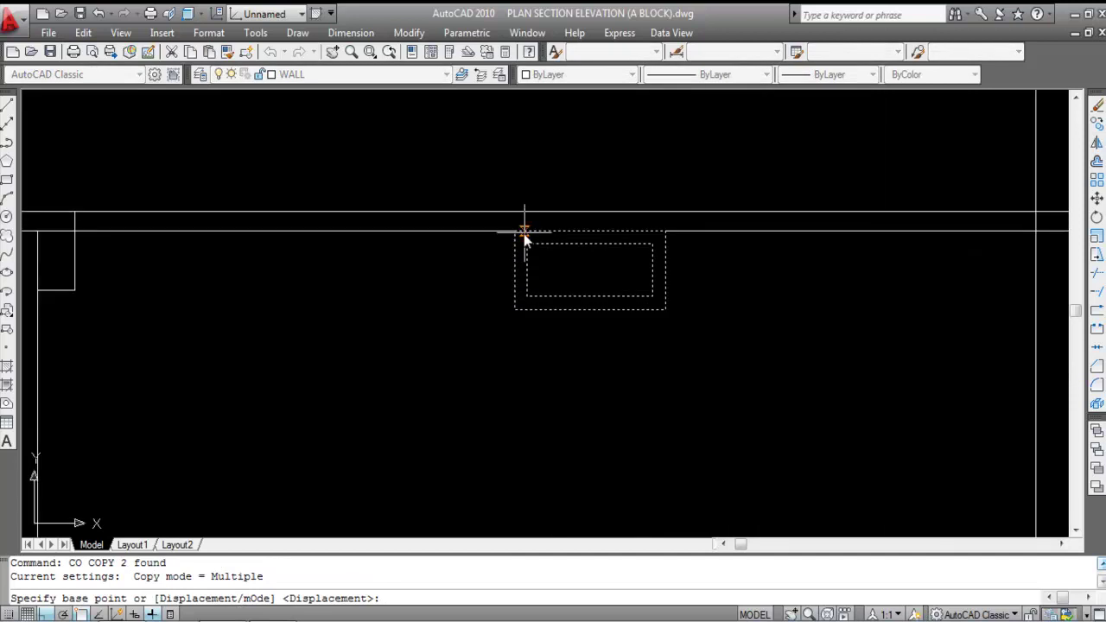
left_click(515, 232)
scroll(403, 262, "down", 8)
scroll(563, 259, "up", 5)
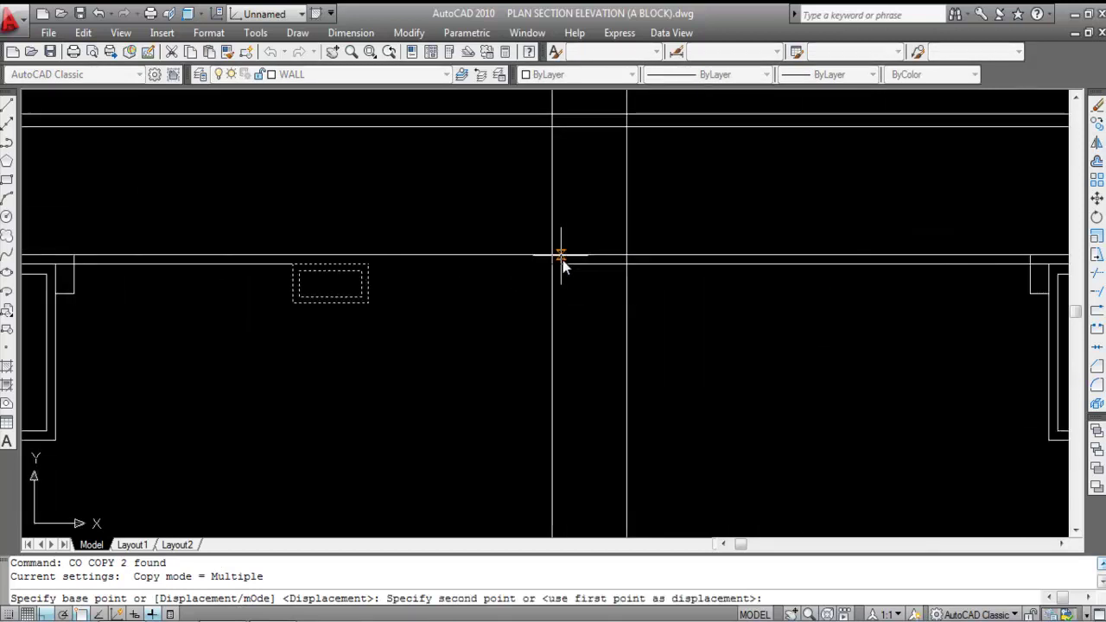
left_click(553, 254)
scroll(420, 254, "down", 5)
scroll(665, 274, "up", 4)
scroll(664, 274, "up", 2)
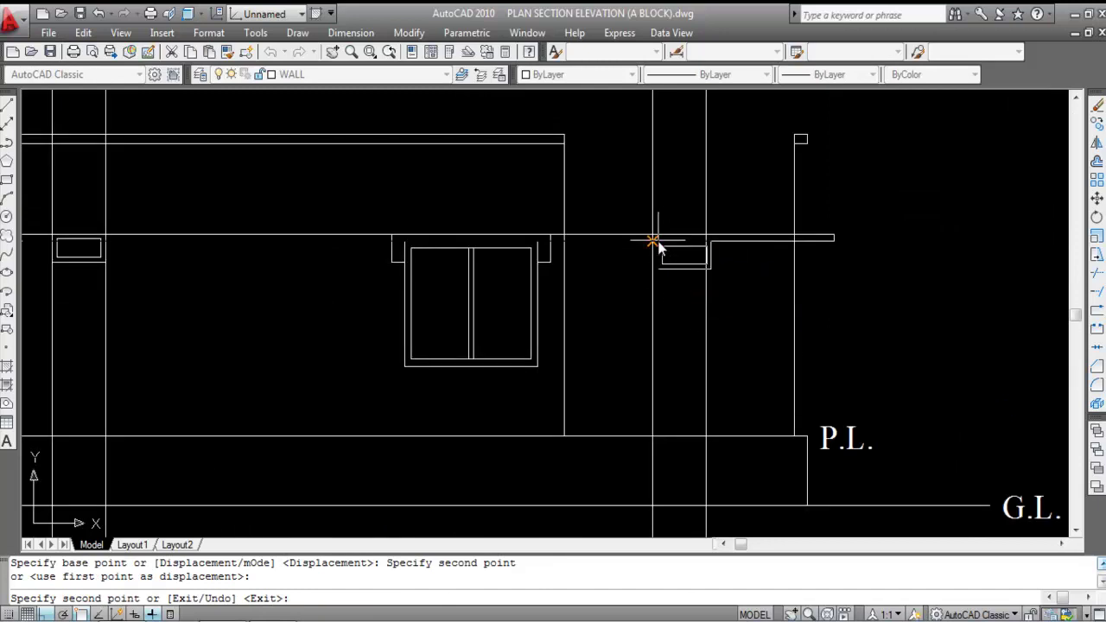
left_click(649, 245)
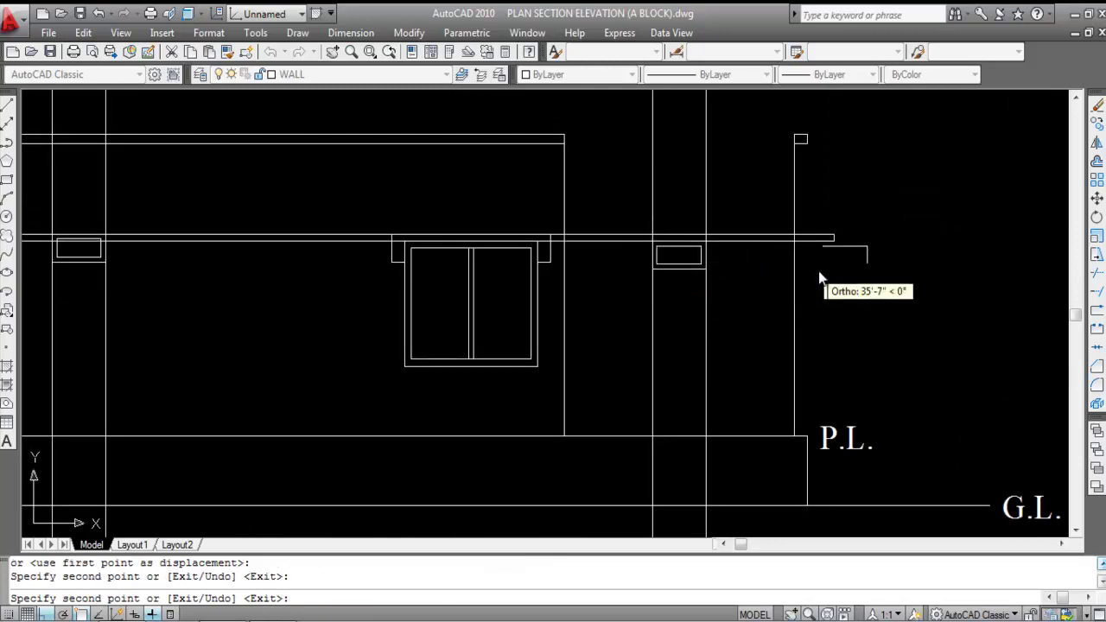
scroll(813, 279, "down", 3)
key("Escape")
scroll(631, 324, "up", 4)
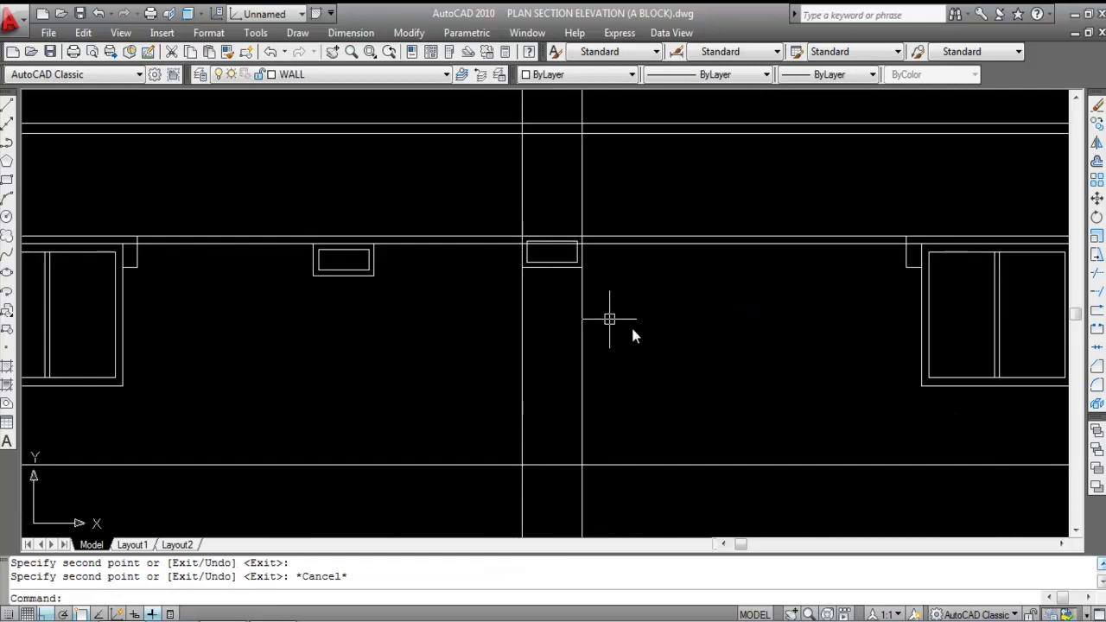
scroll(556, 252, "up", 2)
Step: Move the misplaced ventilator down to sit just below the slab line
left_click(454, 182)
left_click(691, 349)
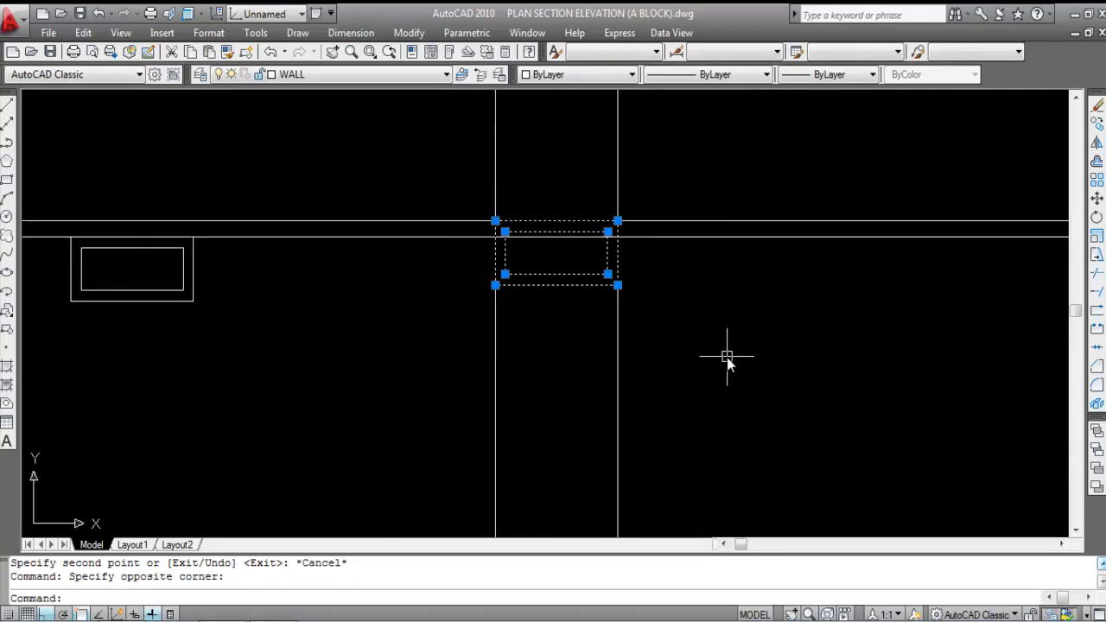
type("M")
key("Return")
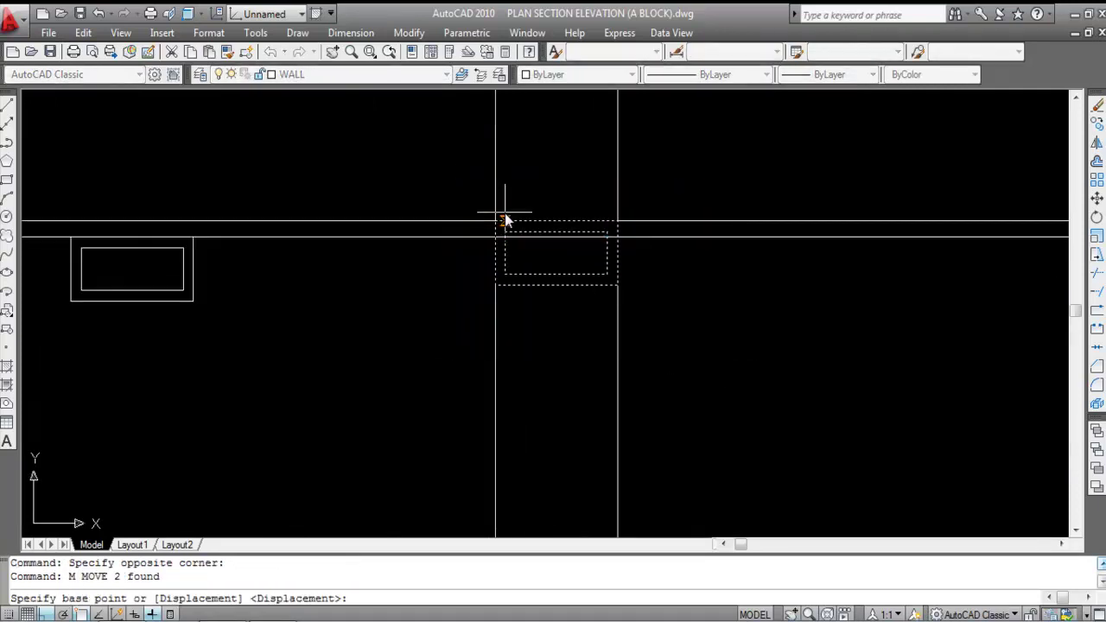
left_click(496, 238)
left_click(497, 251)
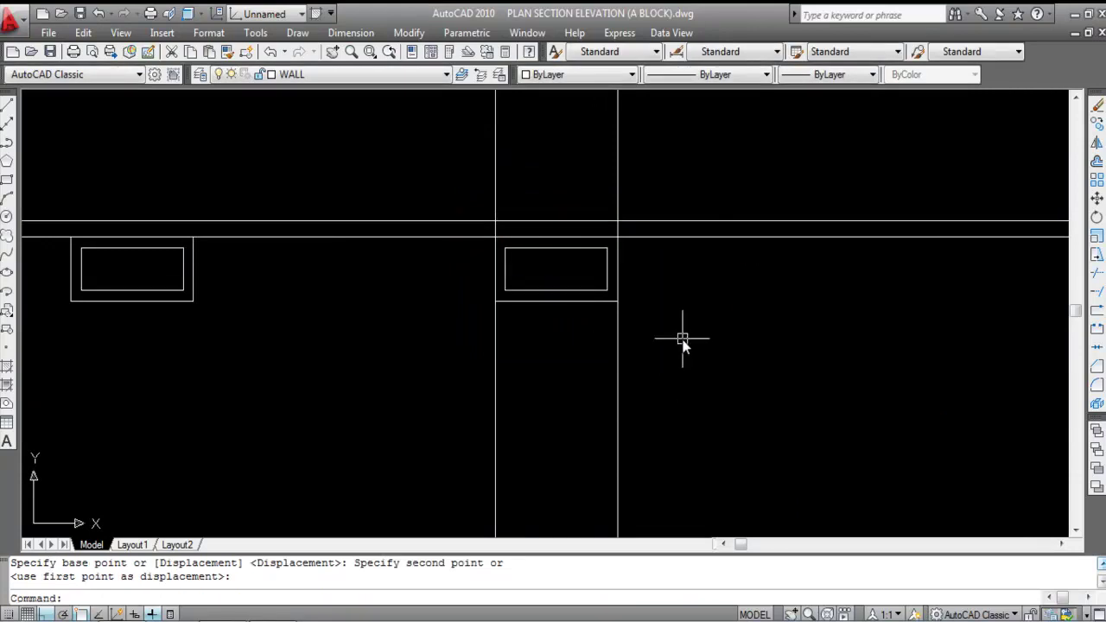
scroll(683, 366, "down", 4)
scroll(583, 292, "down", 2)
scroll(893, 292, "up", 2)
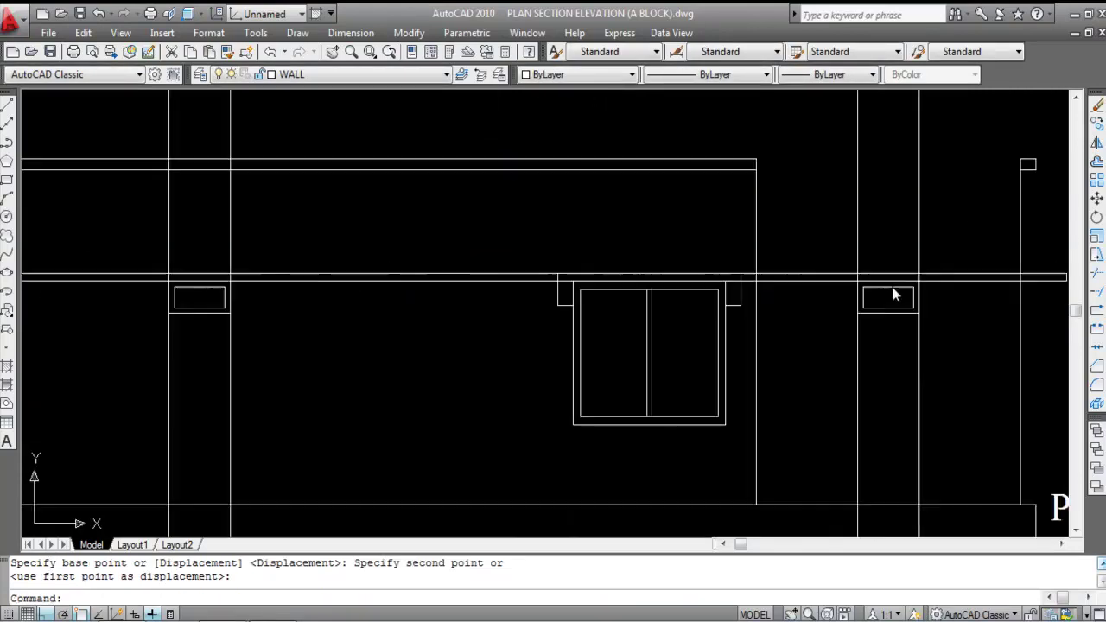
scroll(913, 320, "down", 2)
scroll(360, 326, "up", 2)
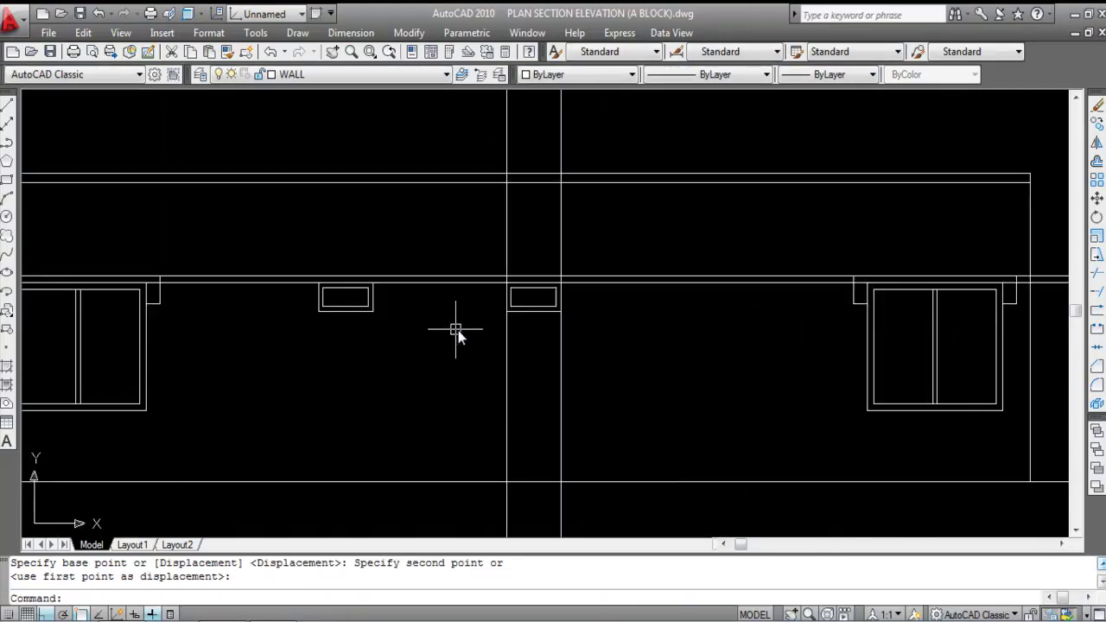
Step: Select the leftover vertical construction lines near P.L
left_click(694, 395)
left_click(465, 386)
scroll(464, 346, "down", 3)
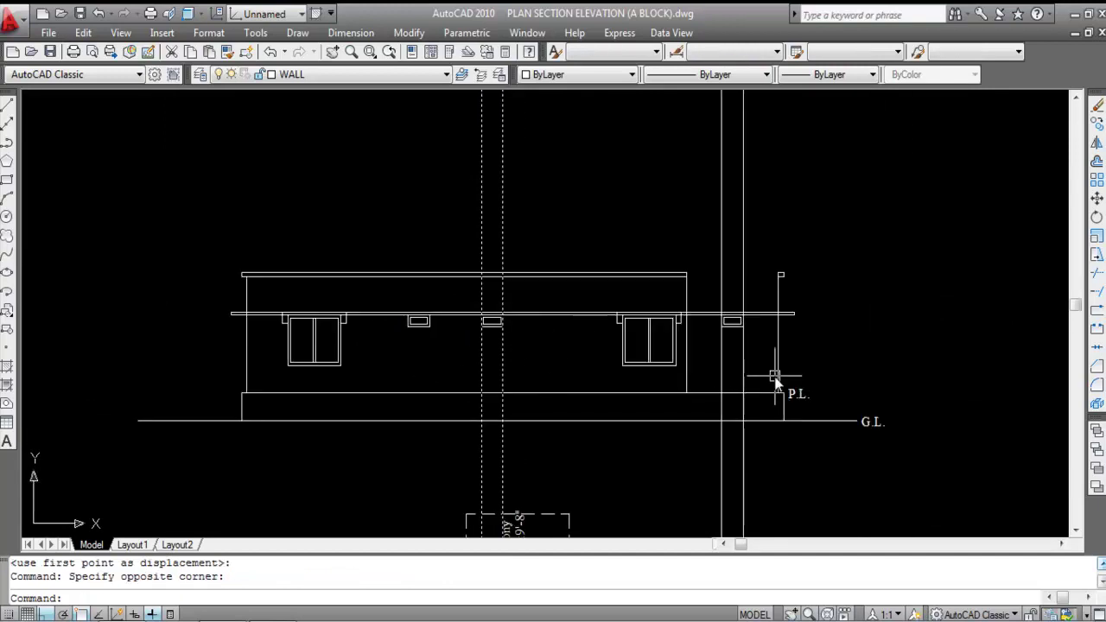
scroll(761, 383, "up", 3)
Step: Erase the selected construction lines and pick both side walls as trim cutting edges
key("Delete")
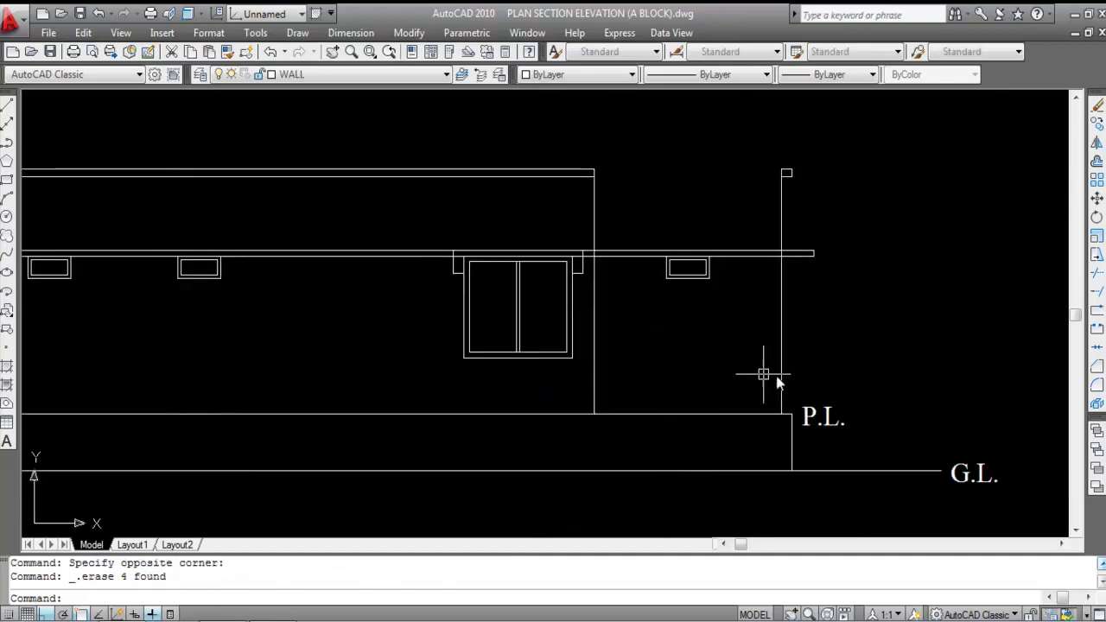
scroll(886, 359, "down", 2)
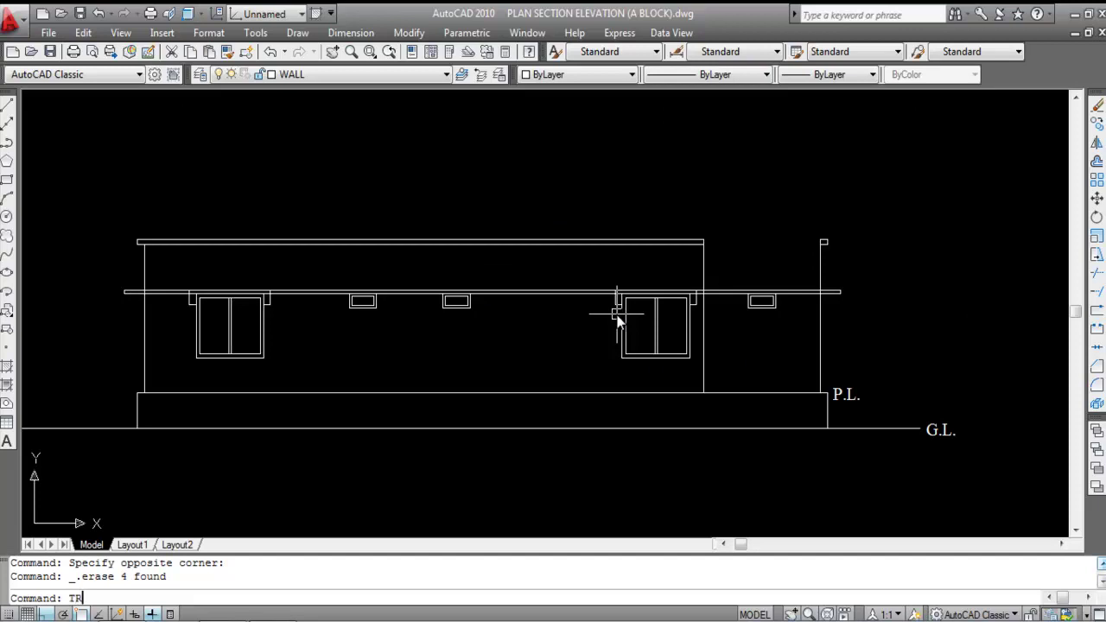
key("Return")
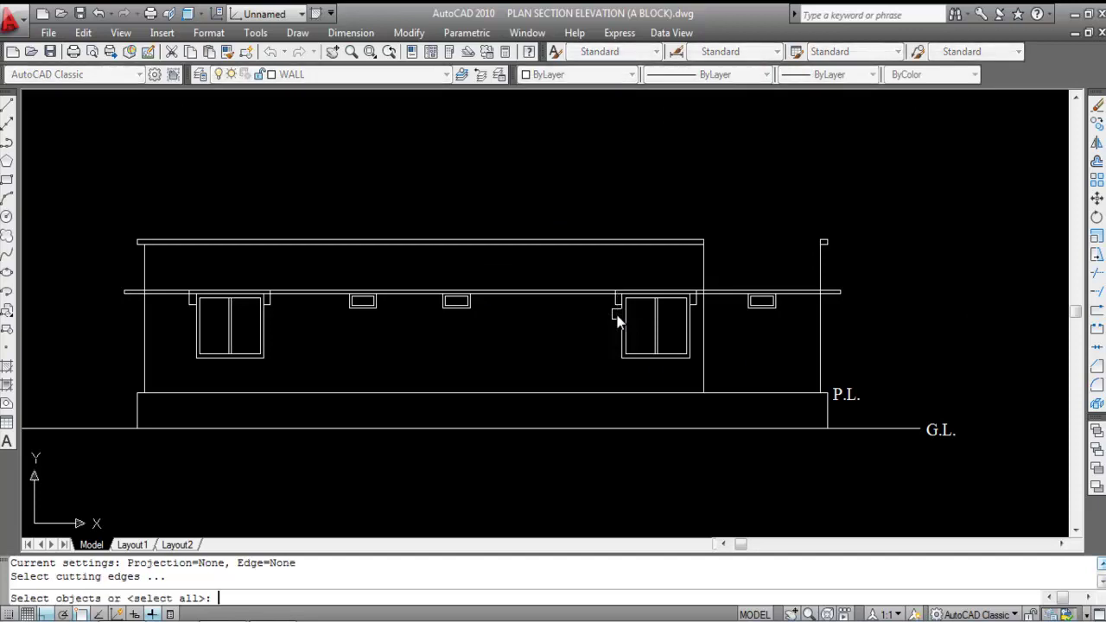
left_click(821, 333)
left_click(144, 309)
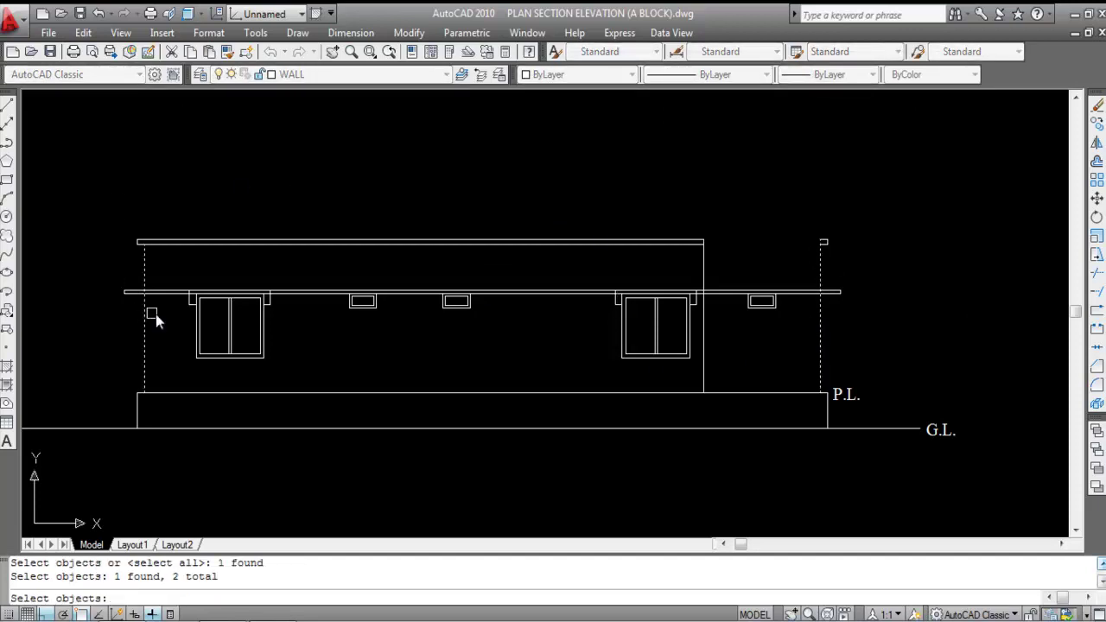
key("Return")
Step: Trim the long 7' horizontal line between the walls, leaving stubs outside each wall
left_click(563, 331)
left_click(549, 273)
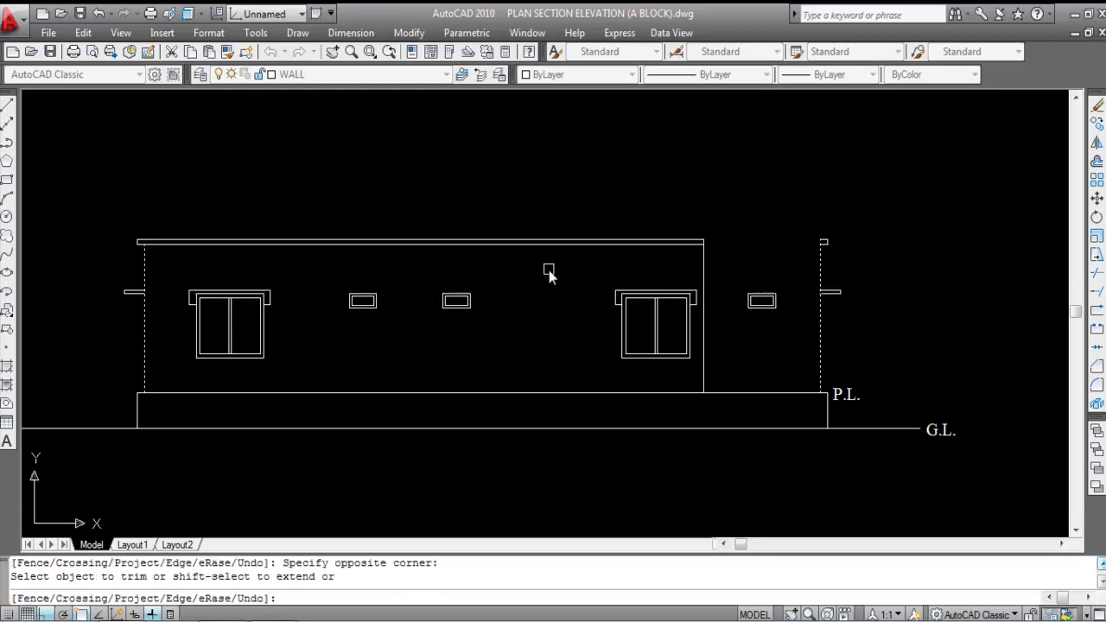
key("Escape")
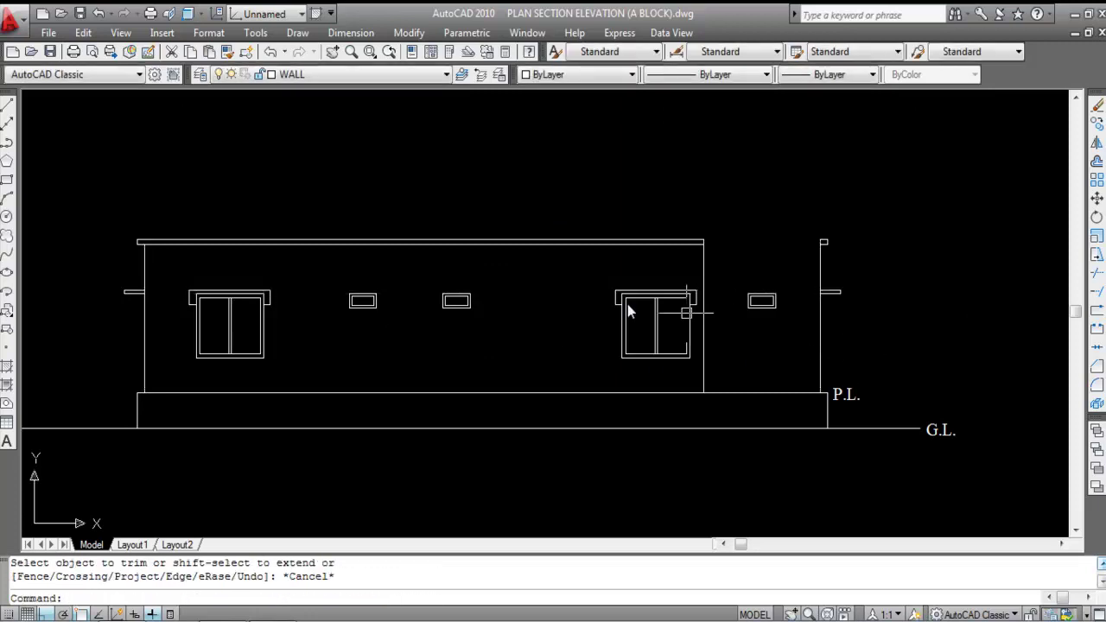
scroll(638, 184, "down", 3)
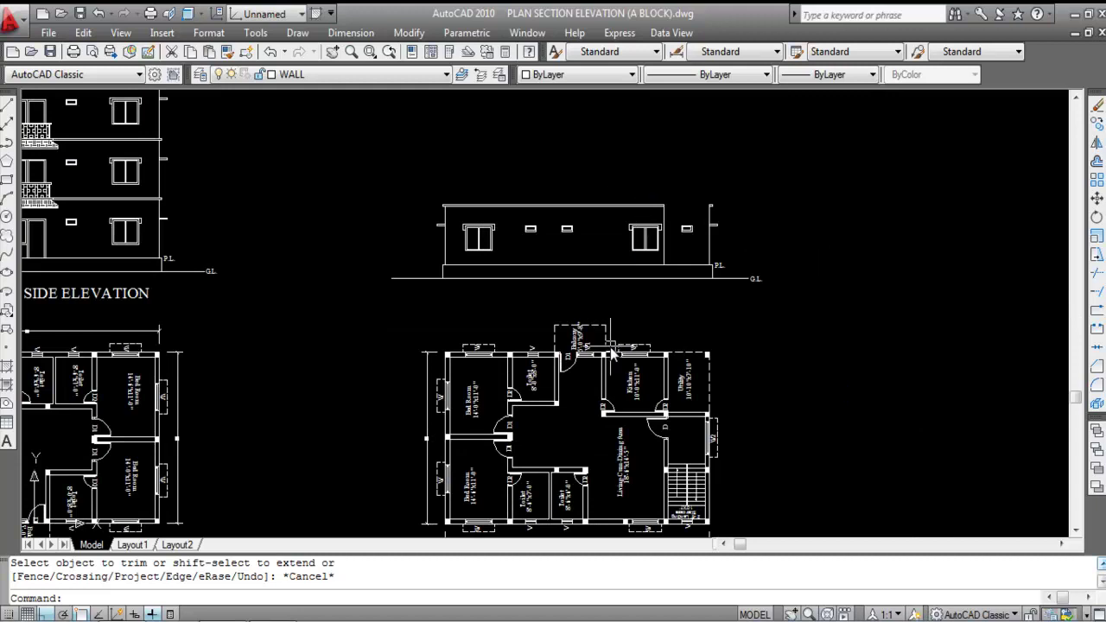
scroll(489, 251, "down", 2)
scroll(494, 486, "up", 5)
scroll(494, 486, "down", 2)
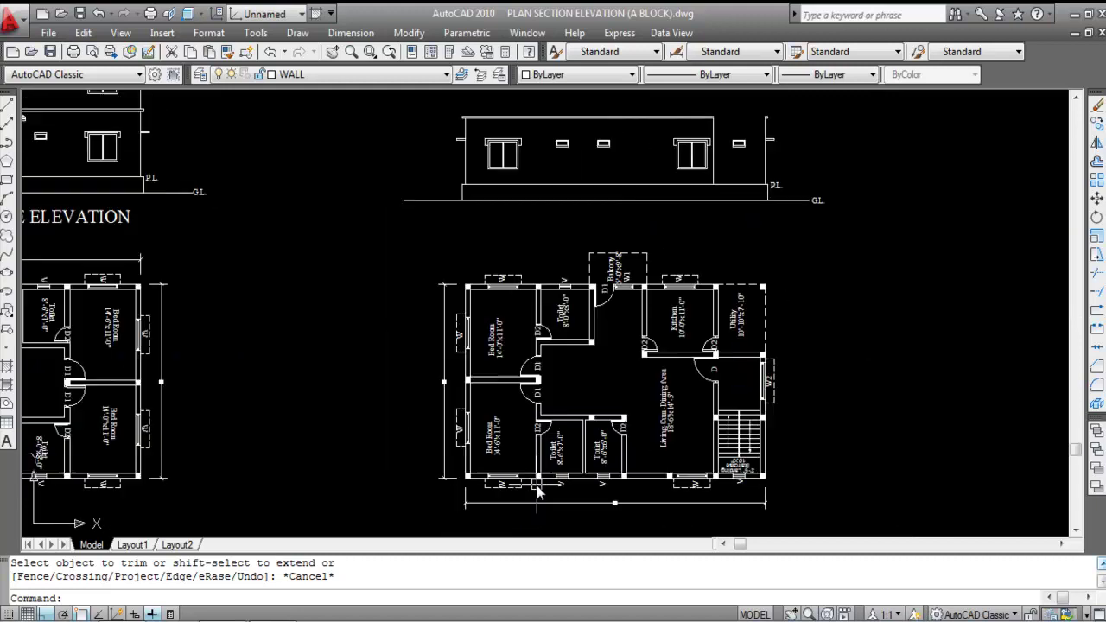
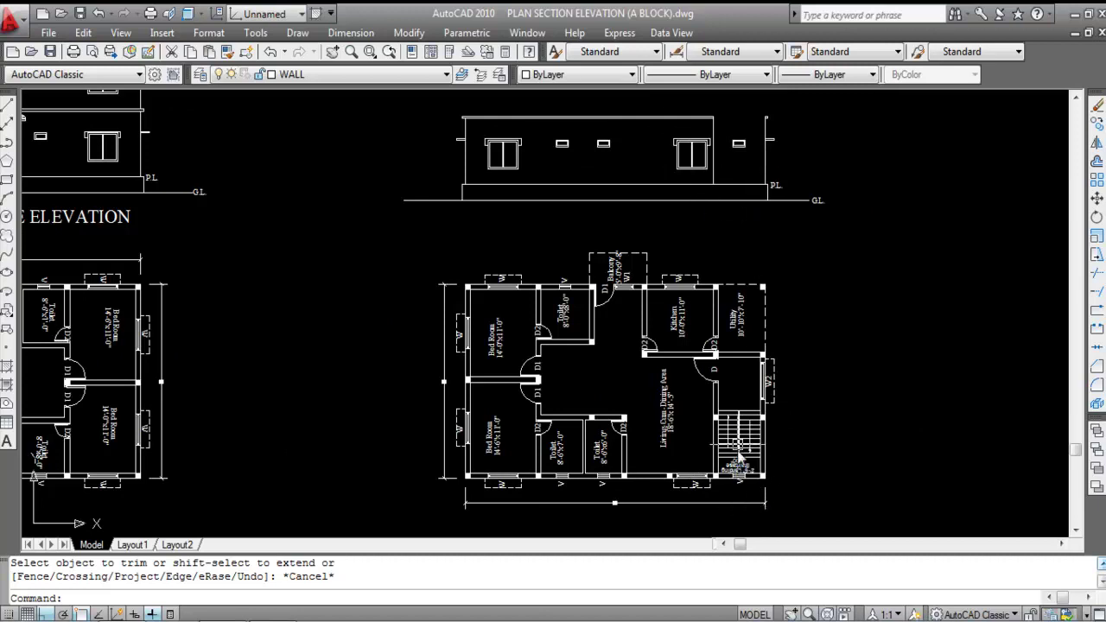
Step: Crossing-select the whole single-storey elevation and copy it from the P.L. corner base point
scroll(721, 489, "up", 3)
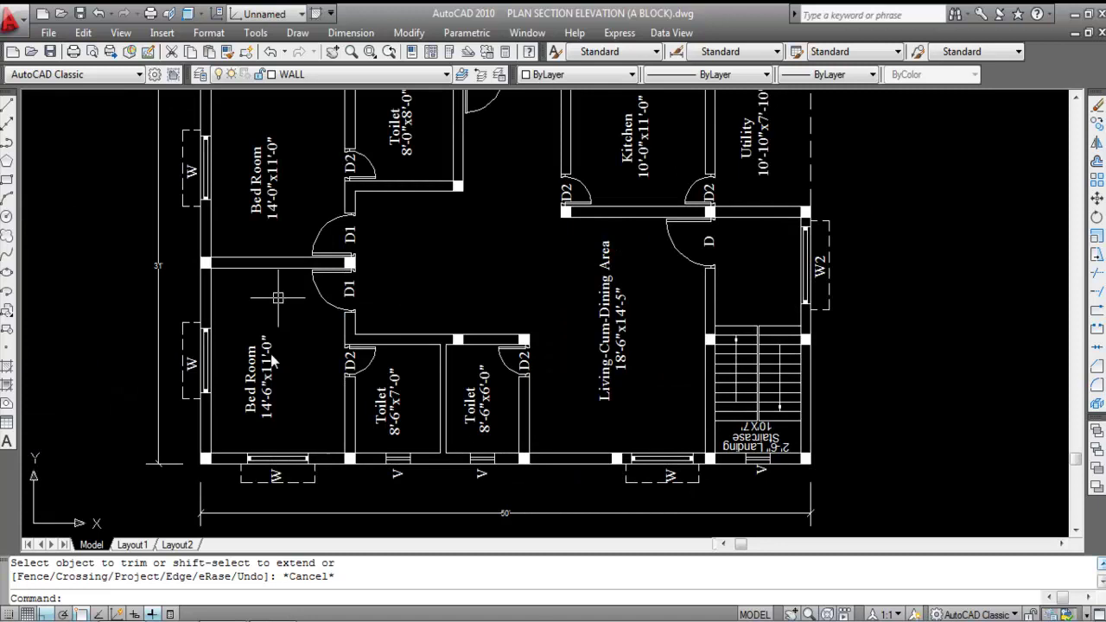
scroll(440, 501, "down", 5)
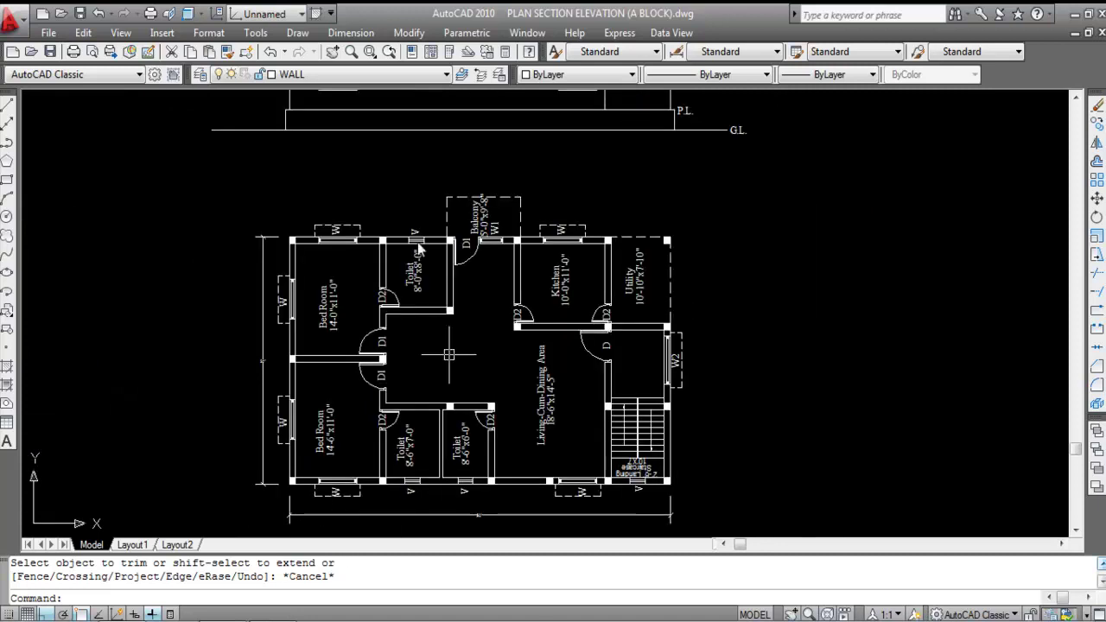
scroll(403, 356, "up", 8)
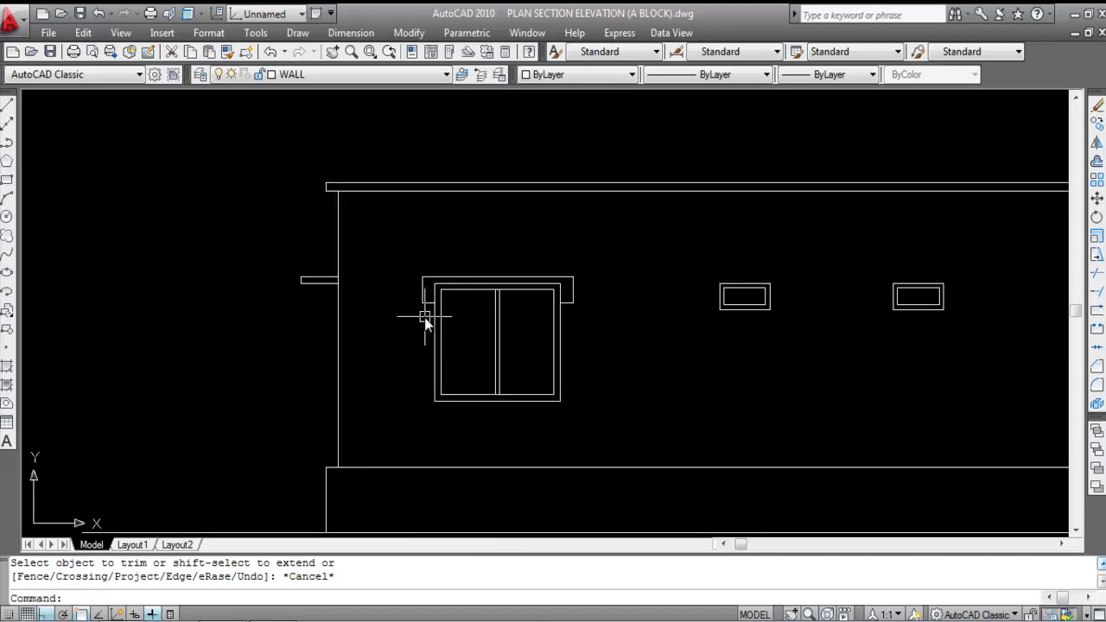
scroll(401, 306, "down", 4)
scroll(821, 297, "up", 6)
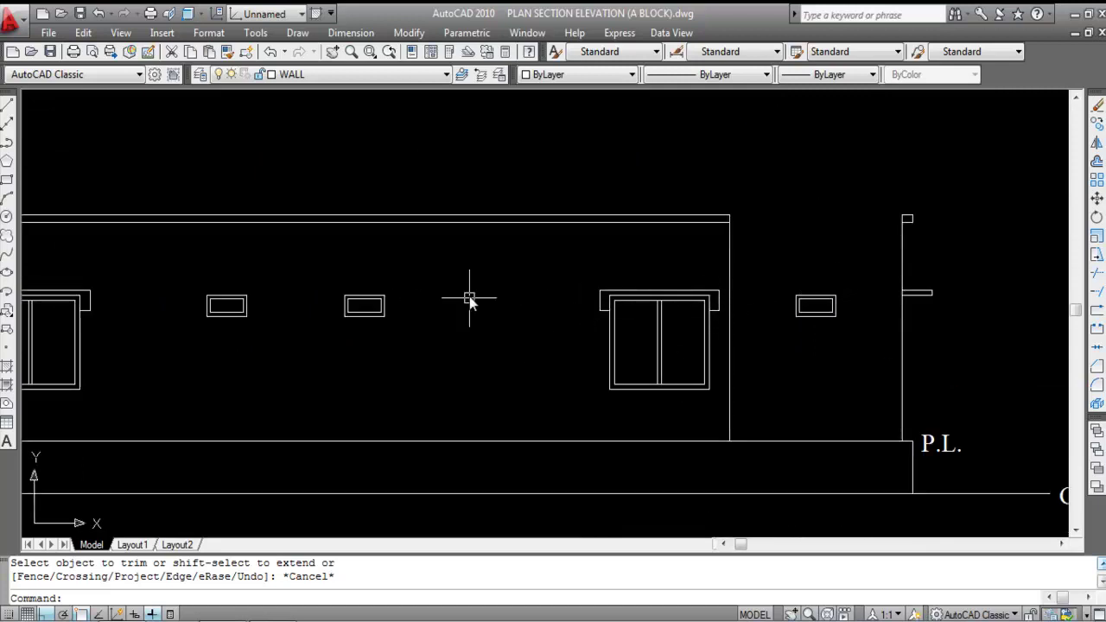
scroll(553, 289, "down", 4)
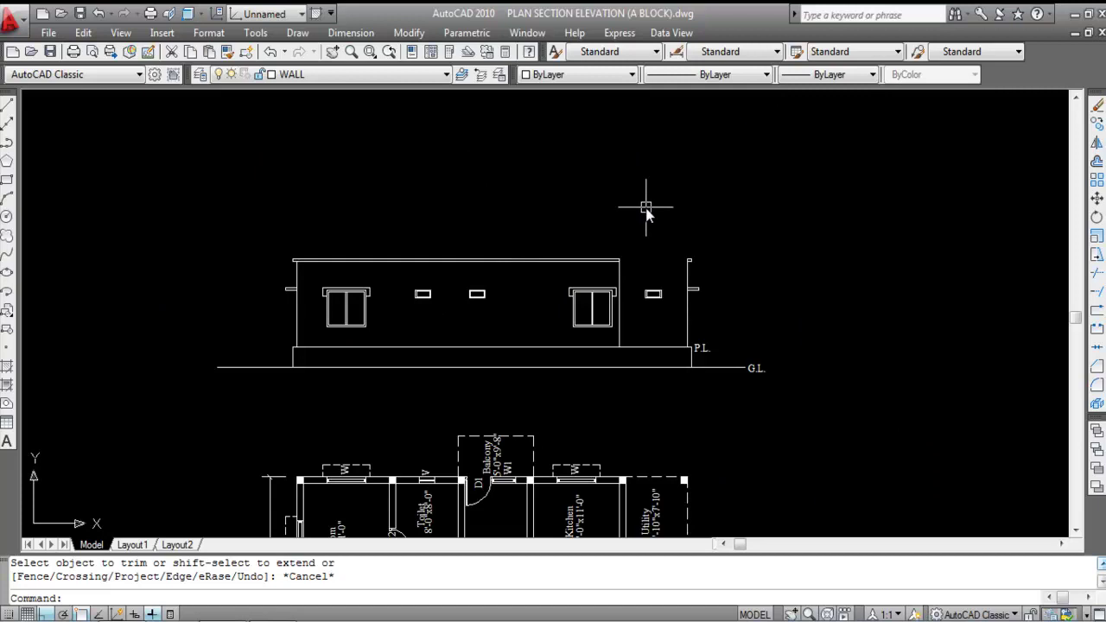
left_click(724, 342)
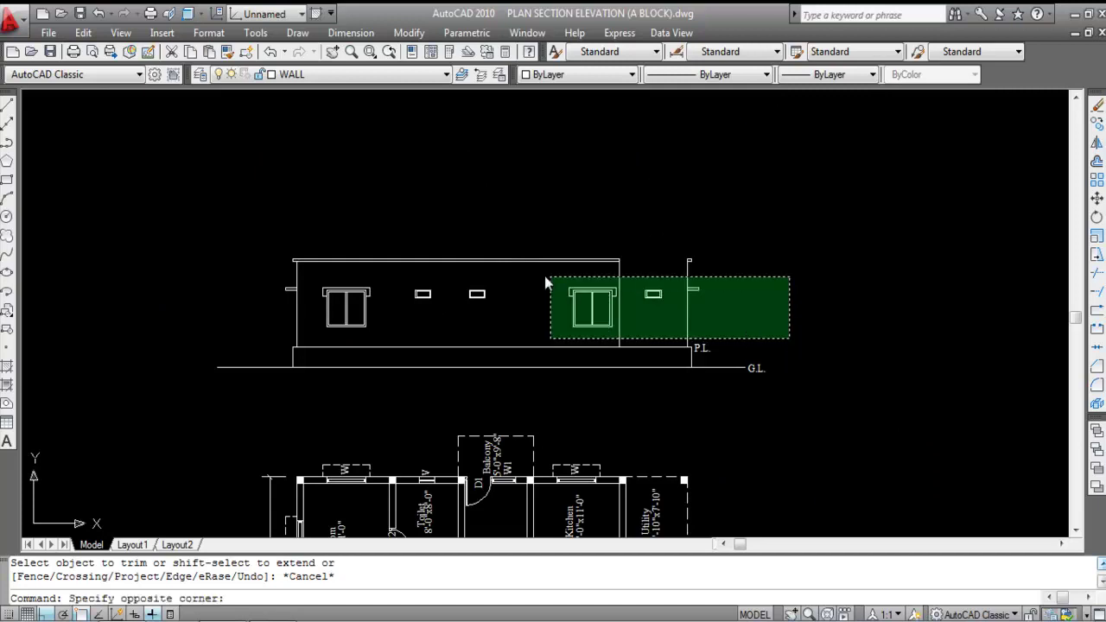
left_click(161, 153)
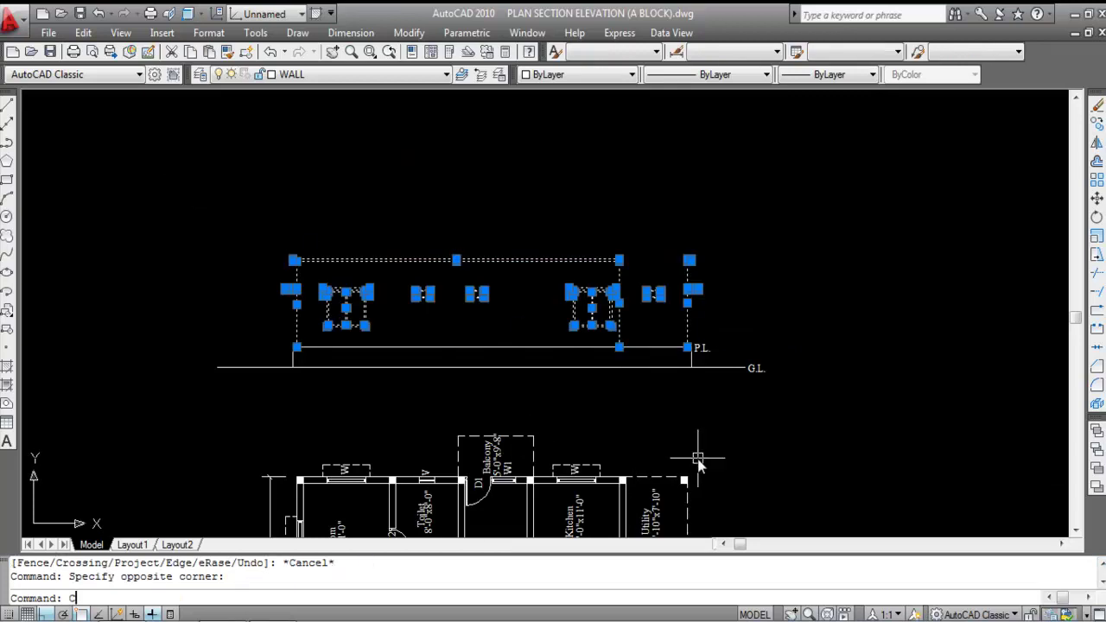
key("Return")
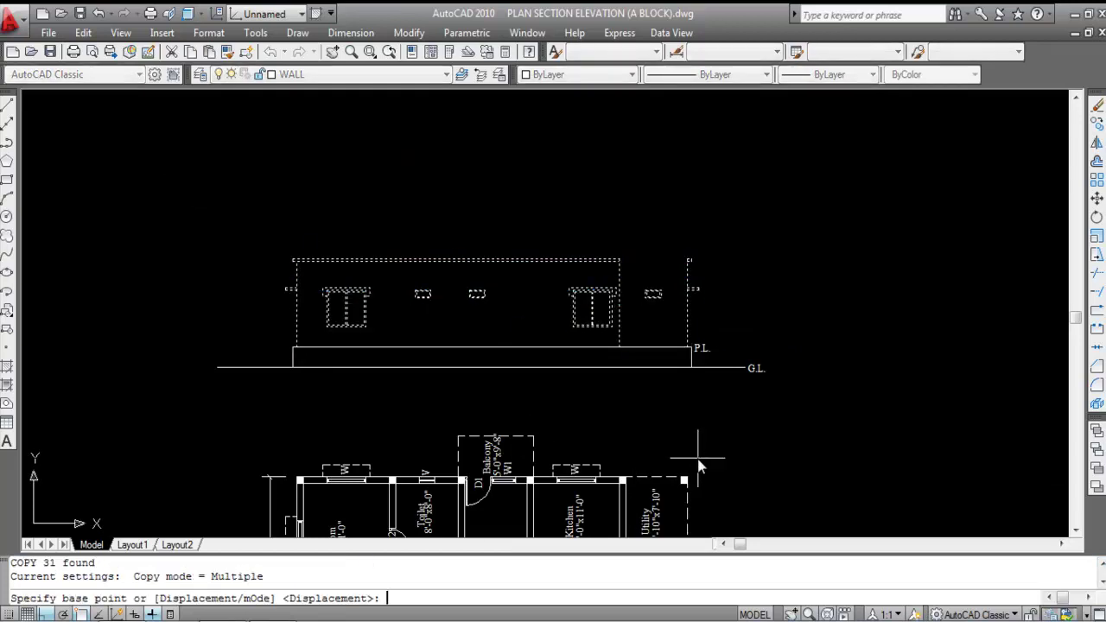
scroll(679, 341, "up", 5)
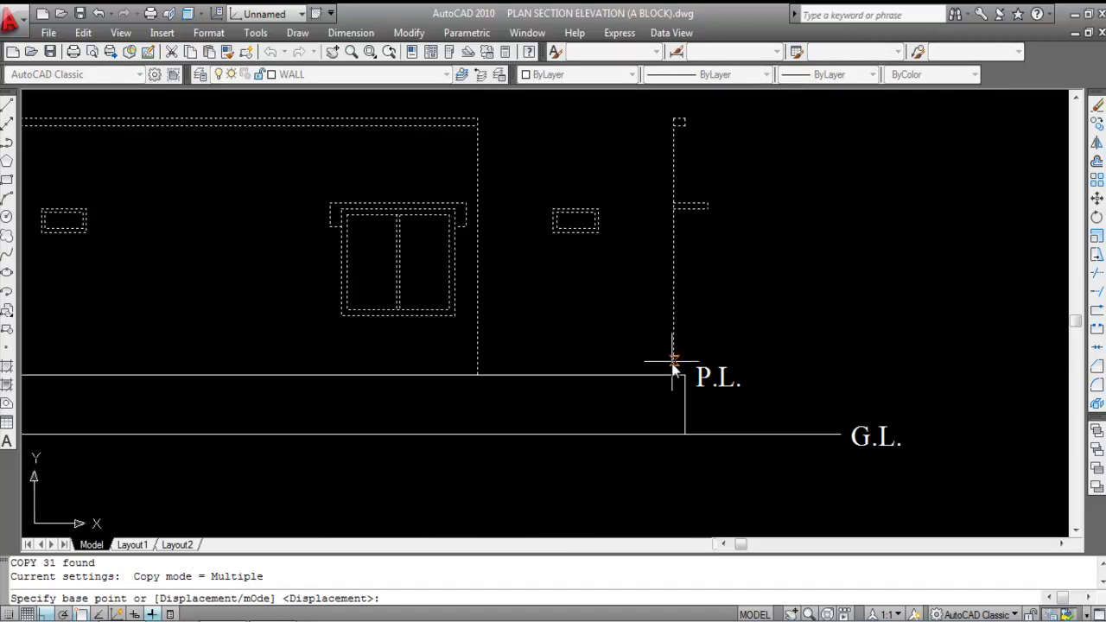
left_click(674, 378)
Step: Place four storey copies stacked one above another on top of the ground floor
scroll(676, 406, "down", 3)
scroll(667, 316, "up", 6)
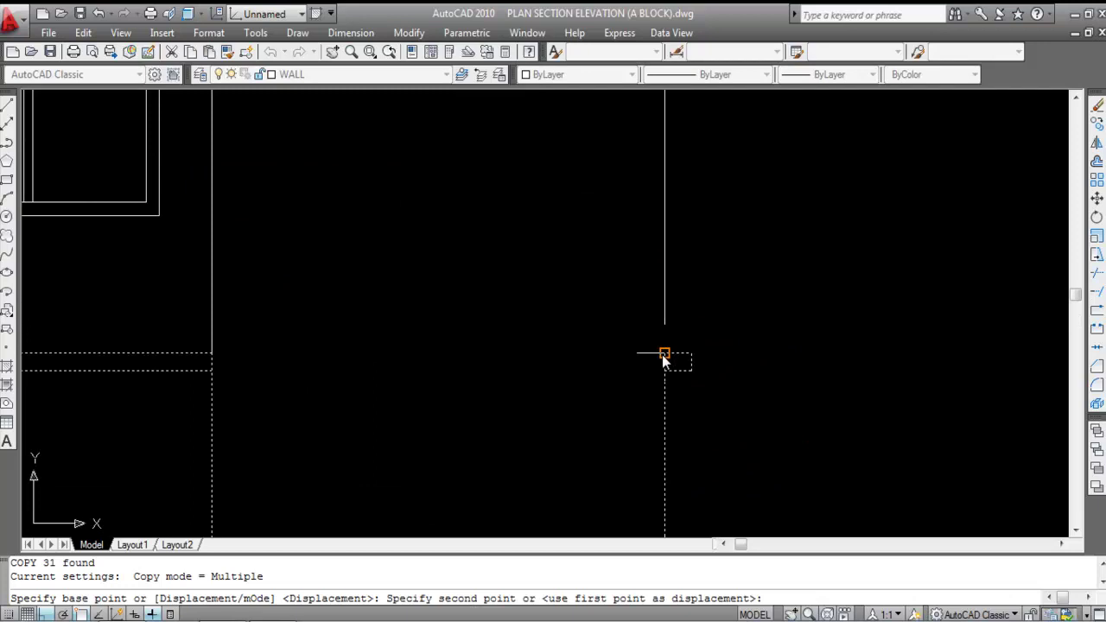
left_click(665, 355)
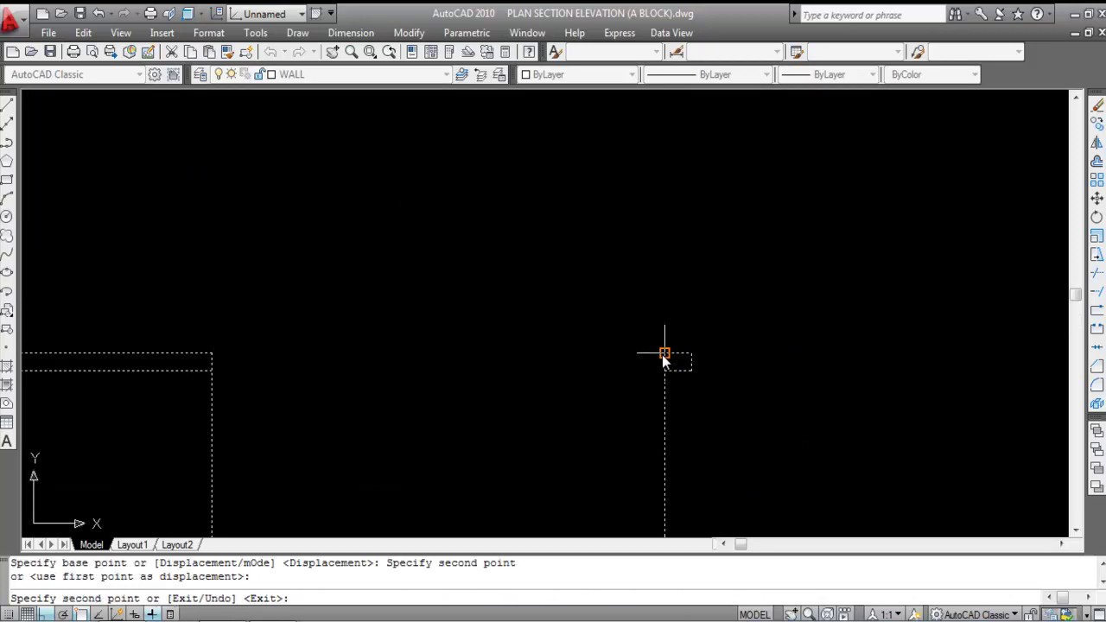
scroll(686, 449, "down", 5)
scroll(680, 257, "up", 5)
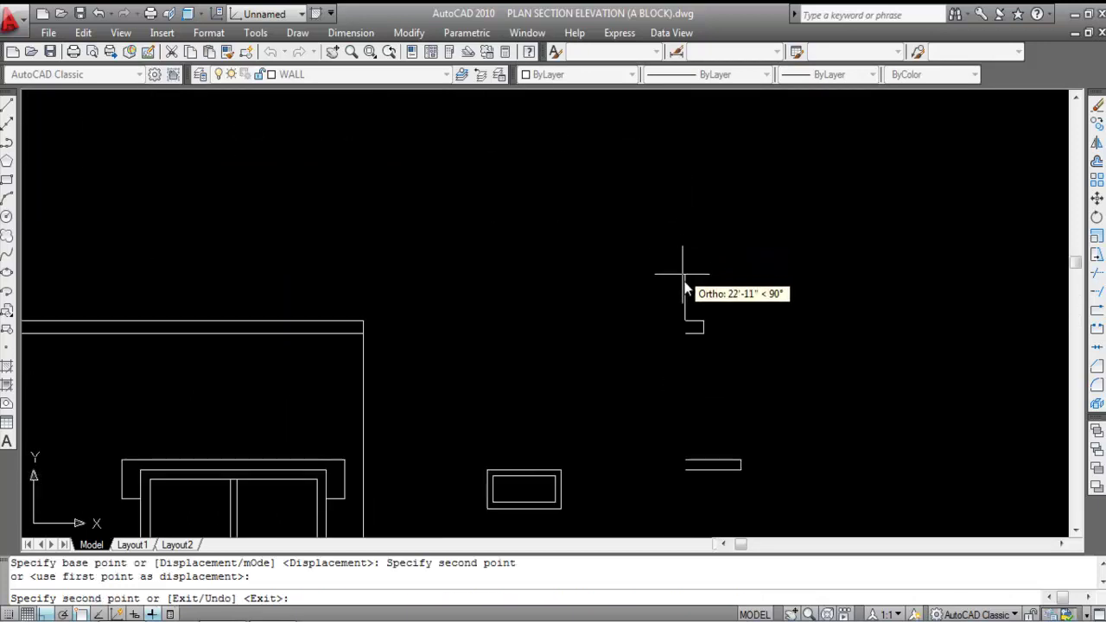
left_click(685, 323)
scroll(685, 322, "down", 5)
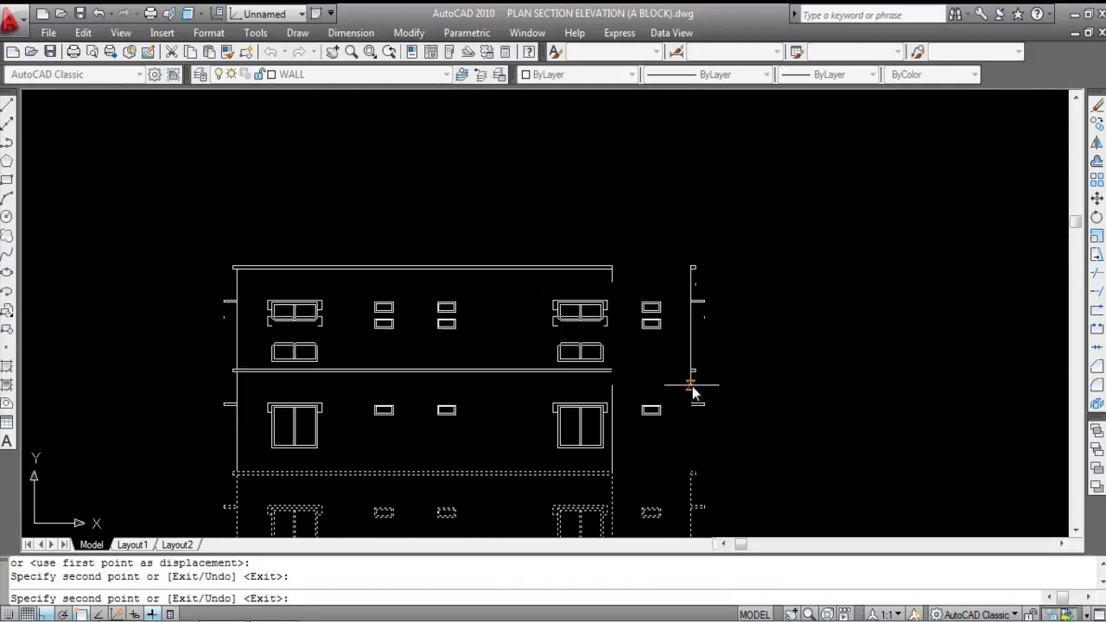
scroll(689, 254, "up", 4)
left_click(689, 281)
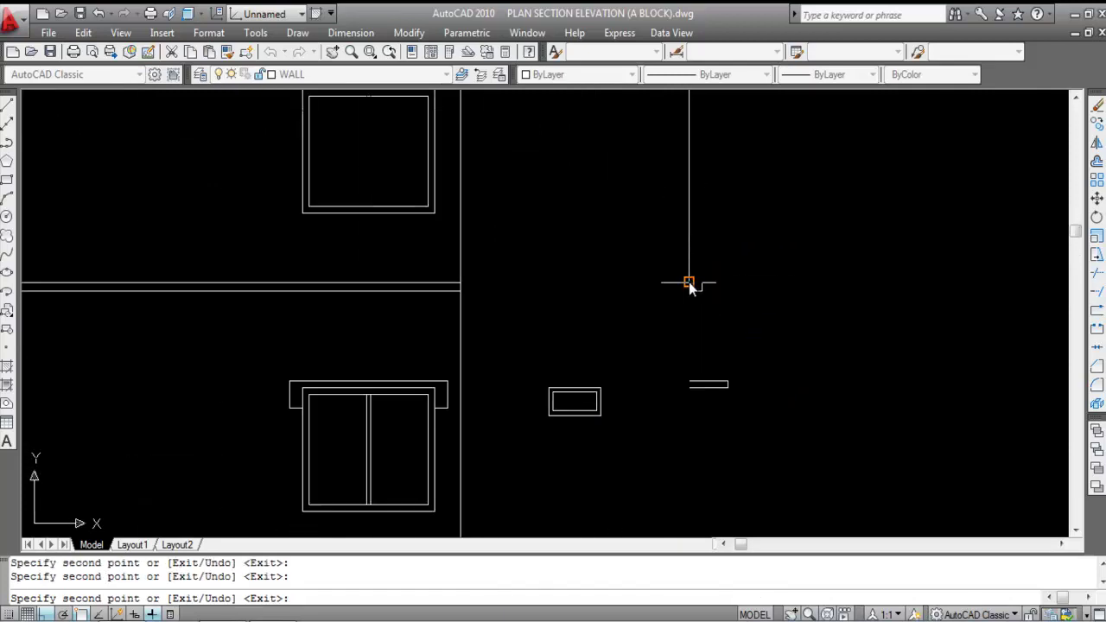
scroll(691, 285, "down", 5)
scroll(711, 337, "up", 5)
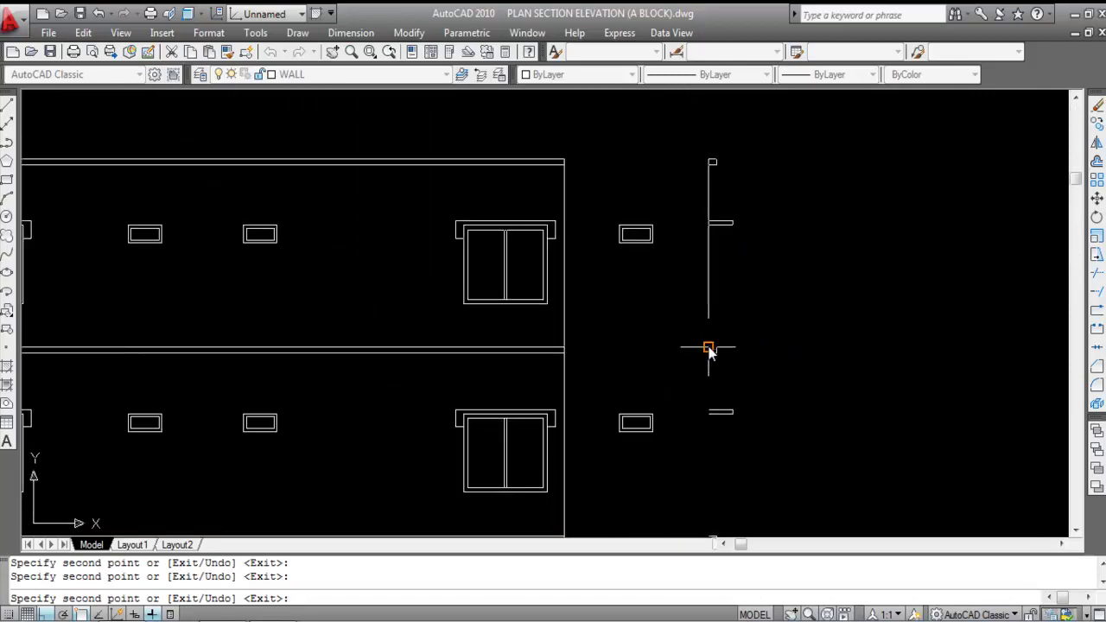
left_click(709, 346)
scroll(709, 346, "down", 5)
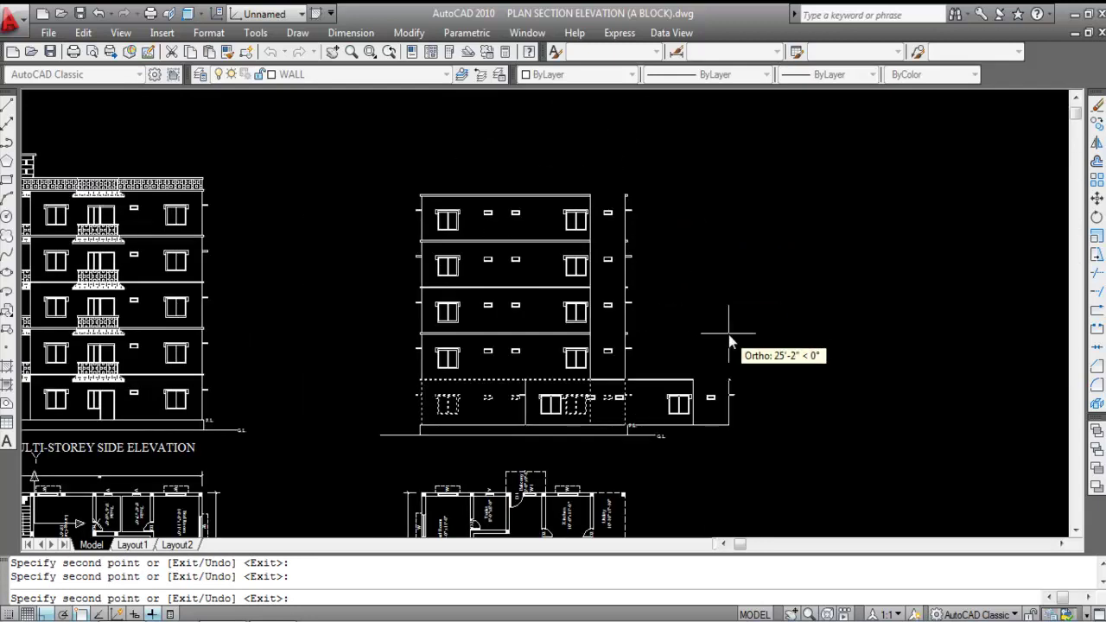
key("Escape")
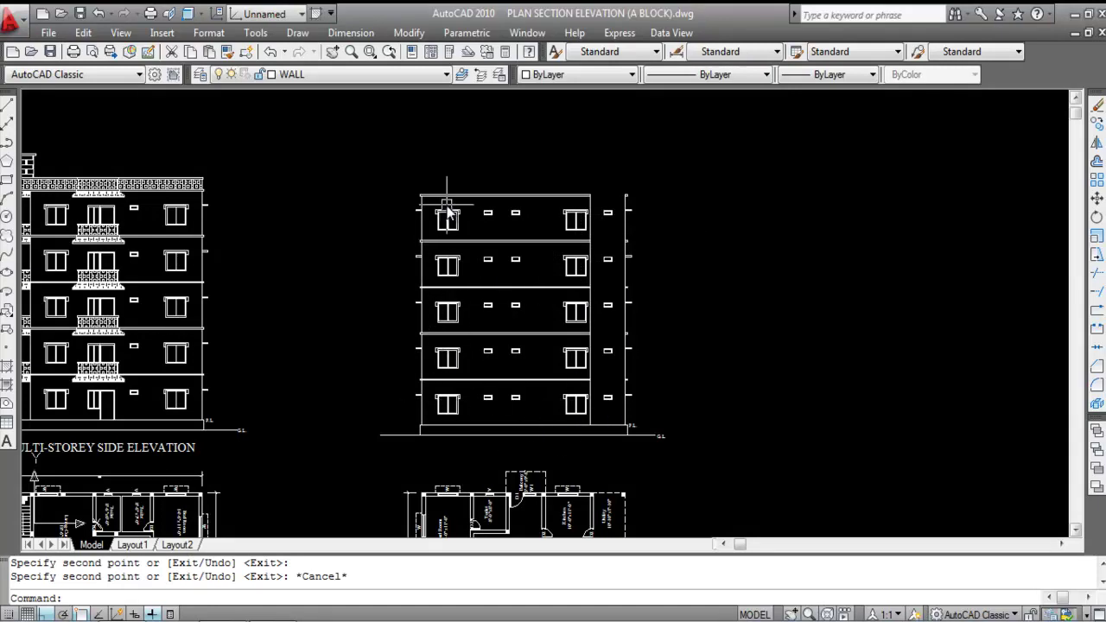
mouse_move(519, 216)
scroll(454, 301, "down", 2)
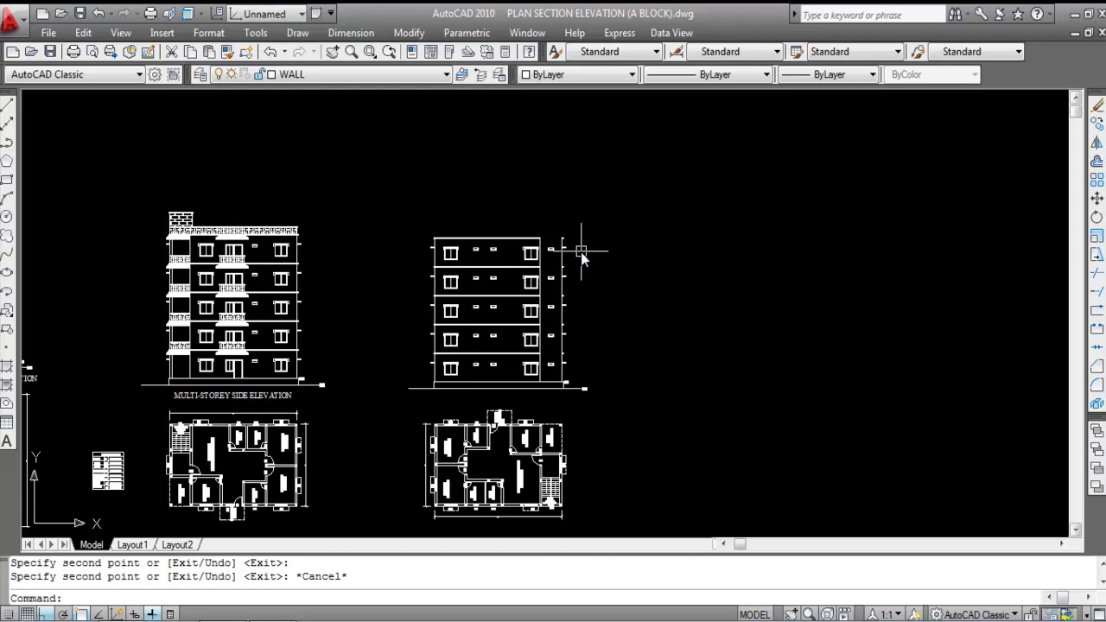
scroll(561, 242, "up", 2)
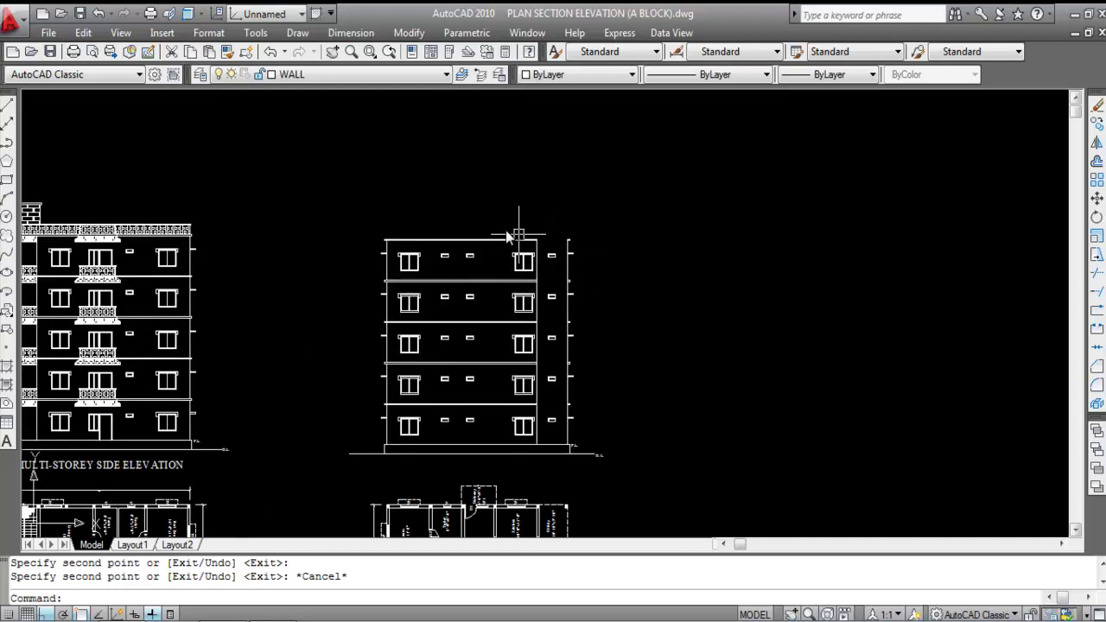
scroll(510, 235, "up", 2)
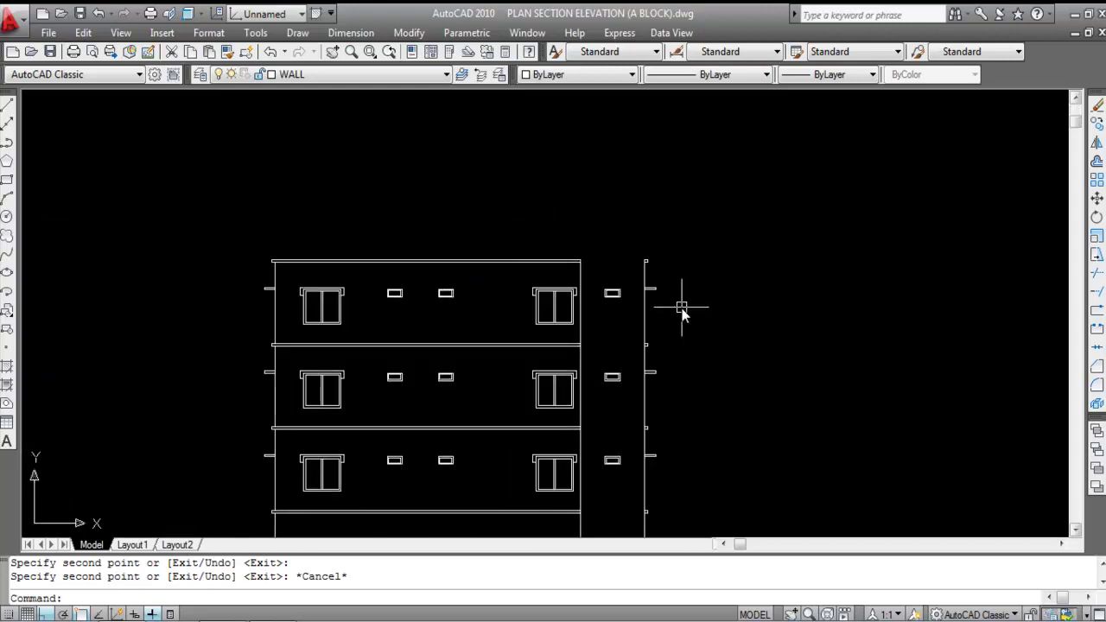
Step: Offset the elevation's top edge and the side line's short tick 8' upward
key("Return")
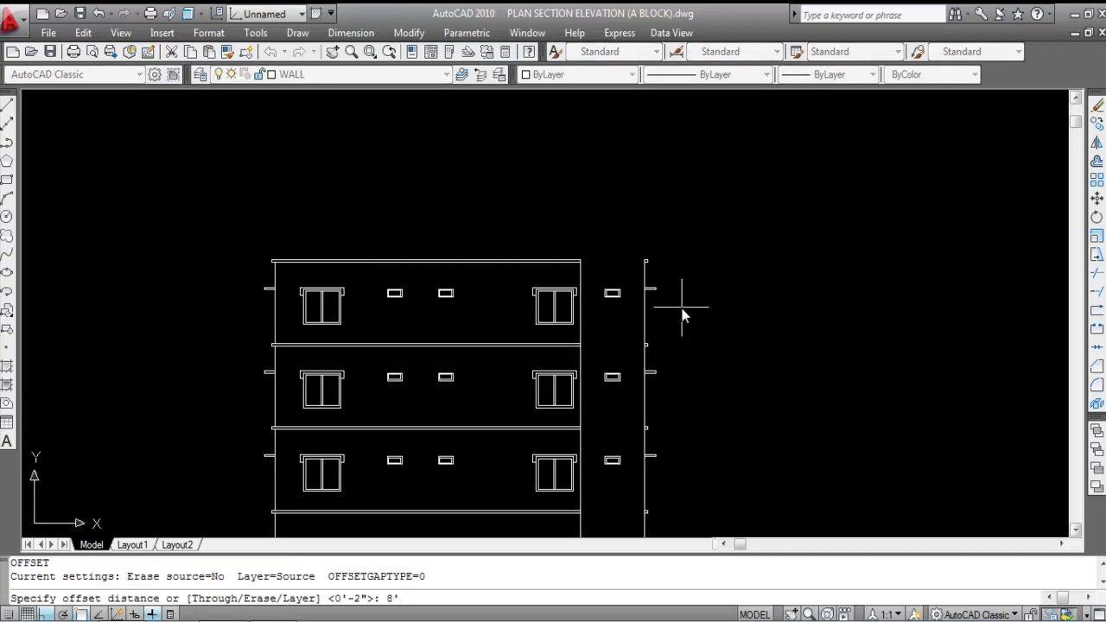
type("8'")
key("Return")
scroll(546, 234, "up", 2)
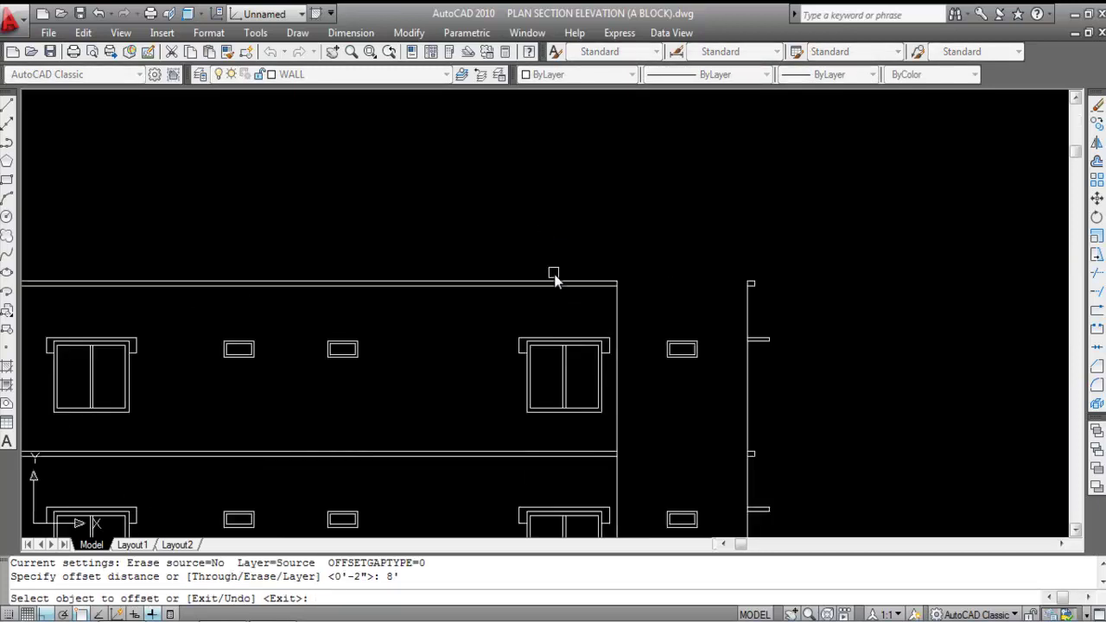
left_click(553, 282)
left_click(551, 155)
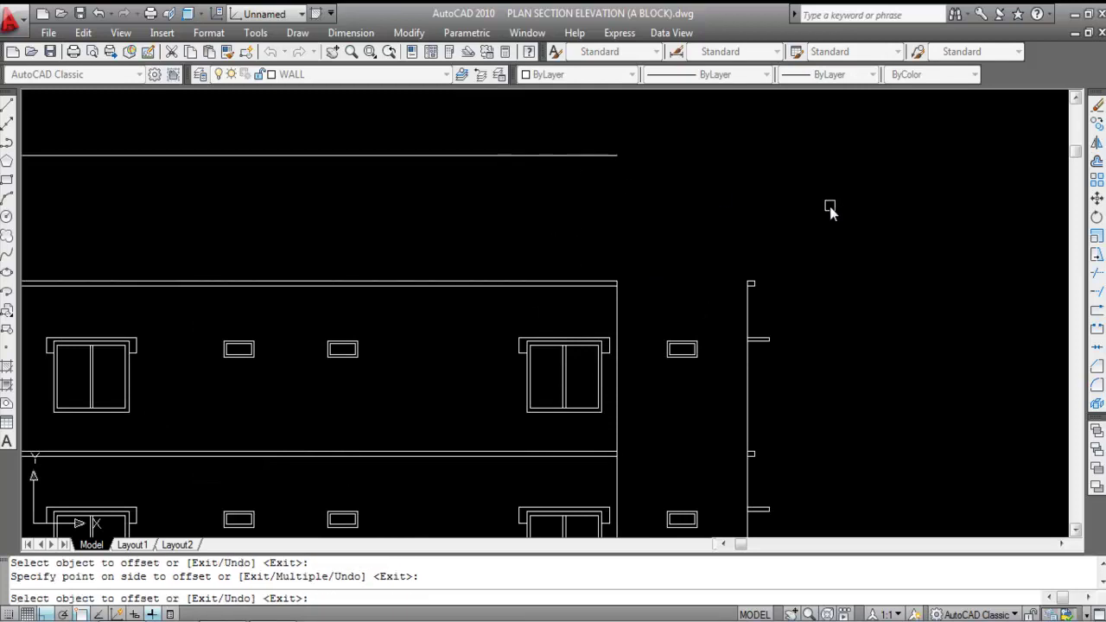
scroll(729, 285, "up", 5)
left_click(784, 281)
scroll(784, 346, "down", 4)
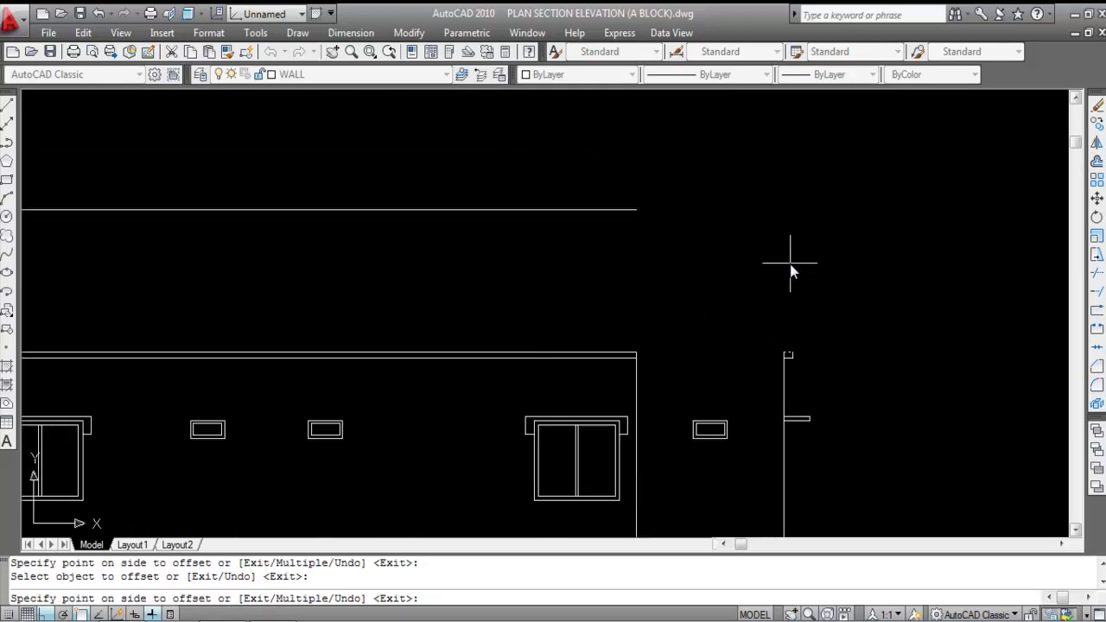
left_click(790, 249)
key("Escape")
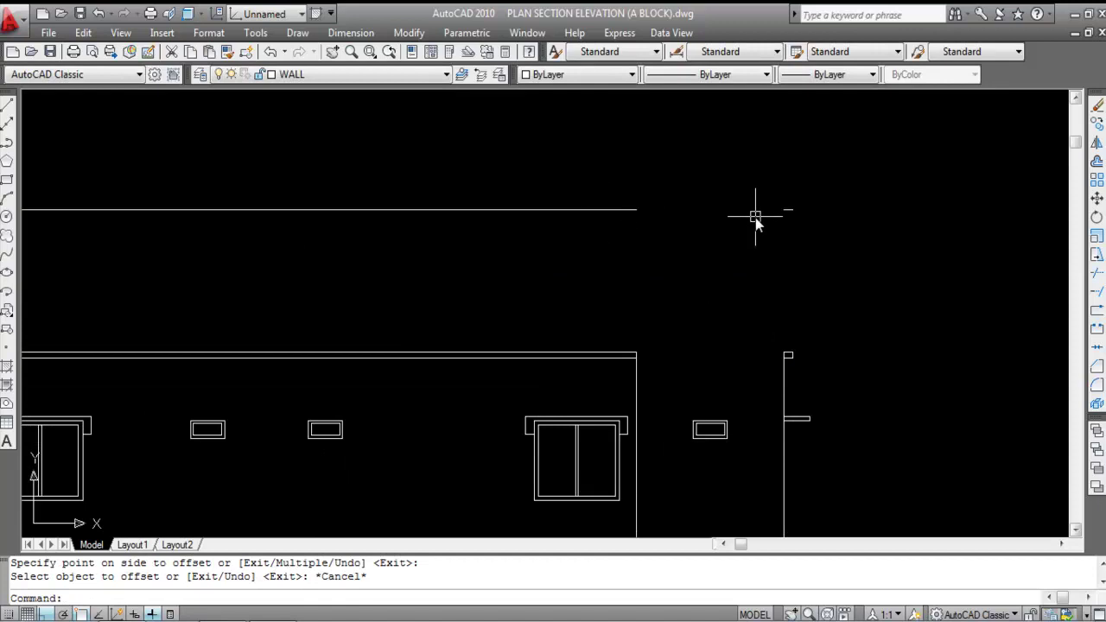
Step: Join the short offset dash and the long offset line into one line with J
type("J")
key("Return")
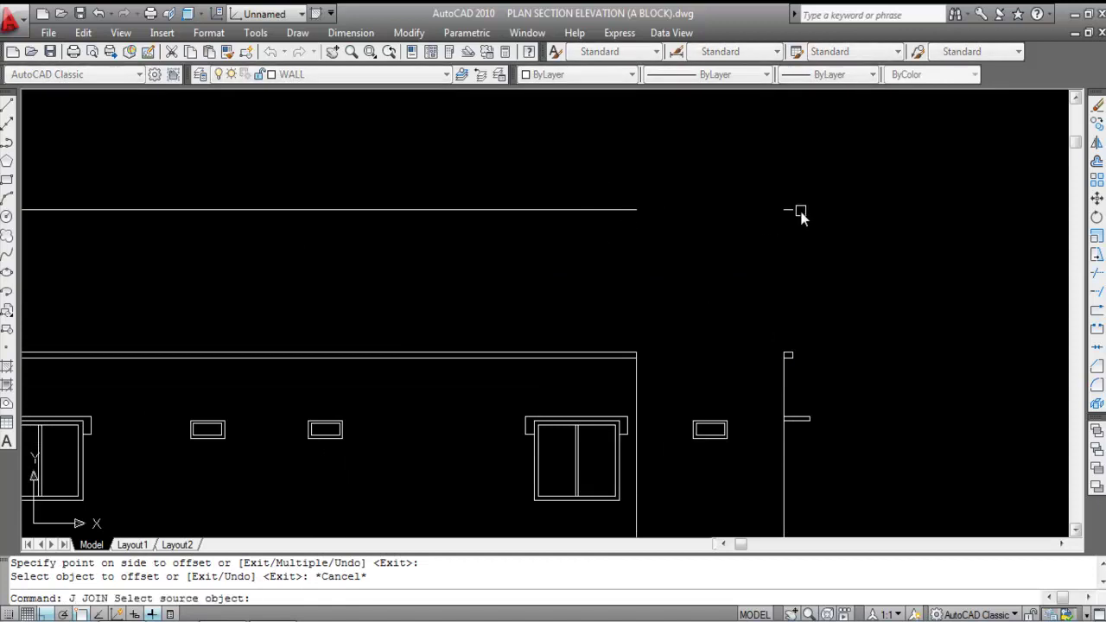
left_click(787, 210)
left_click(614, 210)
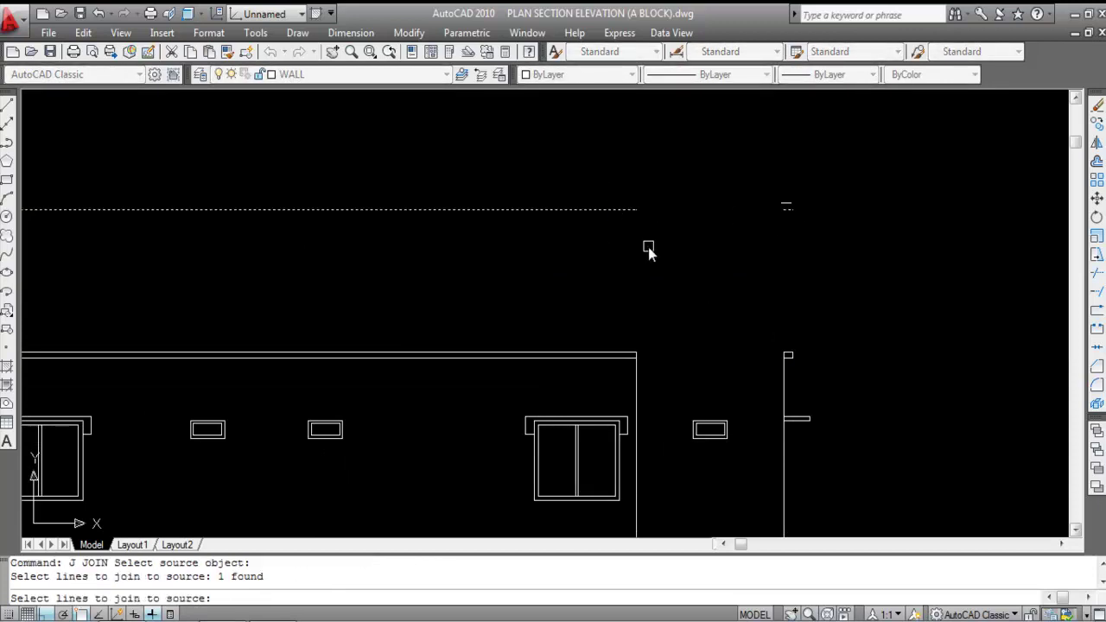
key("Return")
scroll(827, 164, "down", 1)
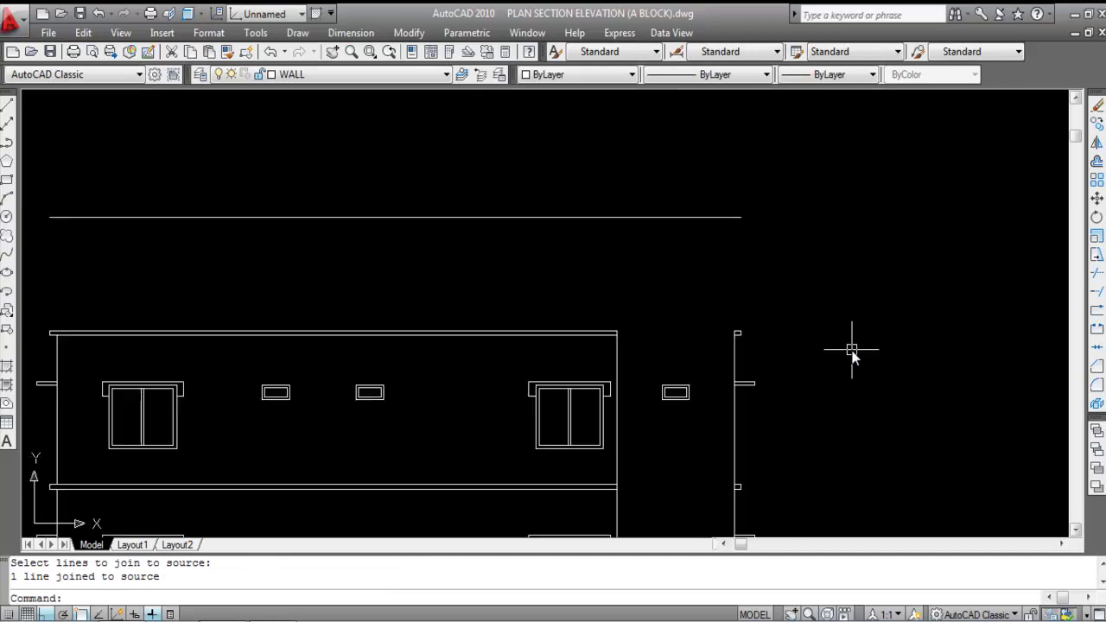
scroll(758, 353, "down", 4)
scroll(796, 373, "up", 5)
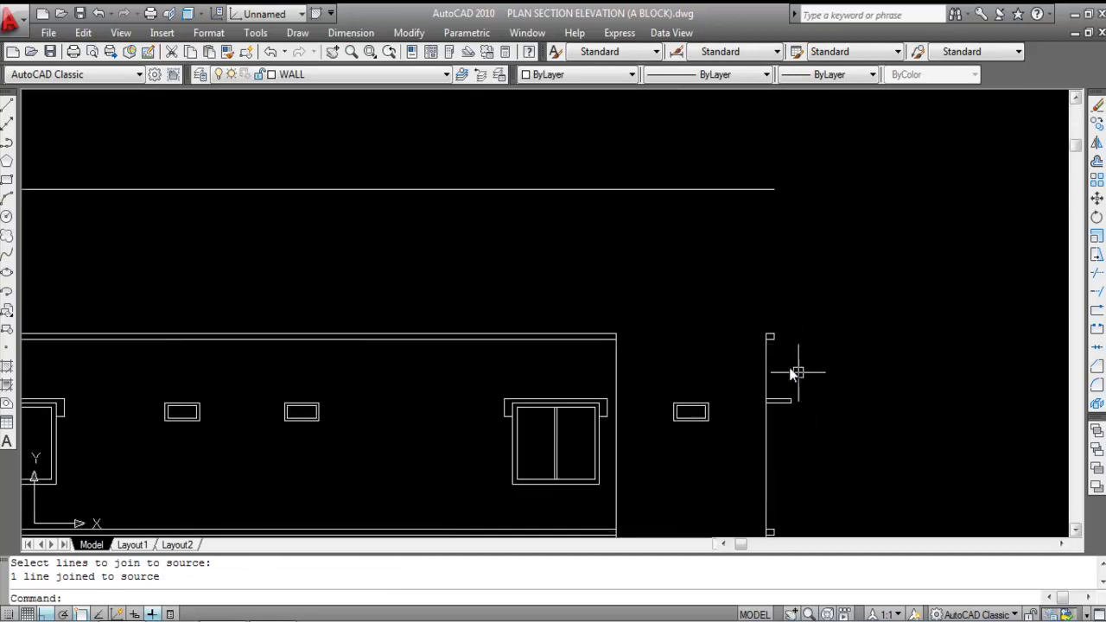
Step: Extend the staircase tower's vertical wall lines up to the 8' offset top line
key("Return")
left_click(763, 217)
left_click(736, 165)
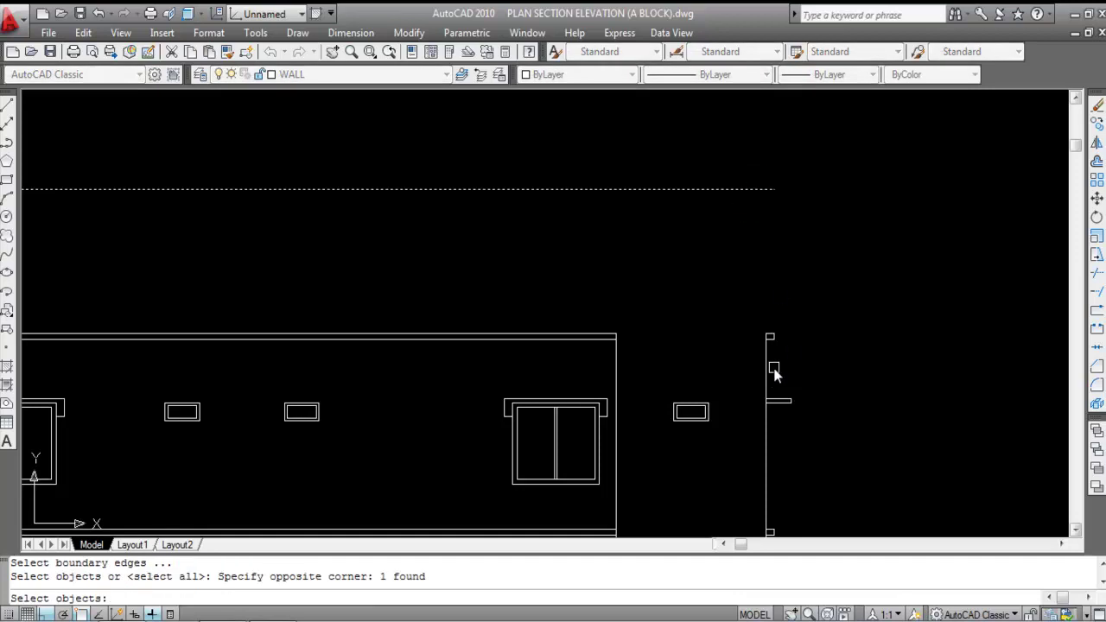
key("Return")
left_click(758, 368)
left_click(810, 367)
scroll(887, 259, "down", 3)
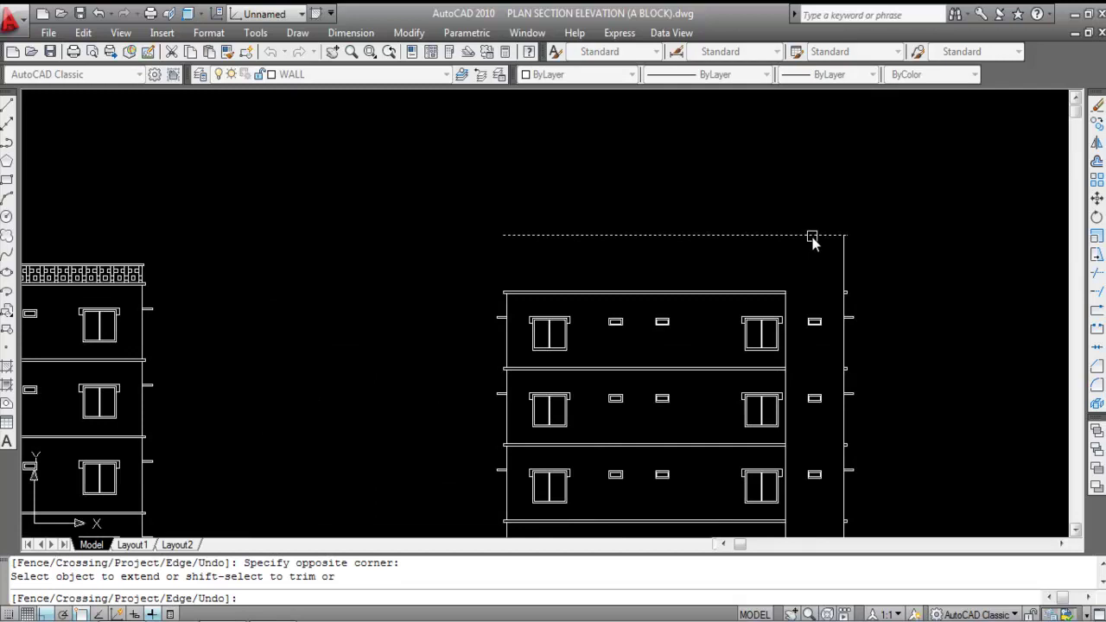
scroll(801, 307, "up", 3)
left_click(788, 304)
key("Escape")
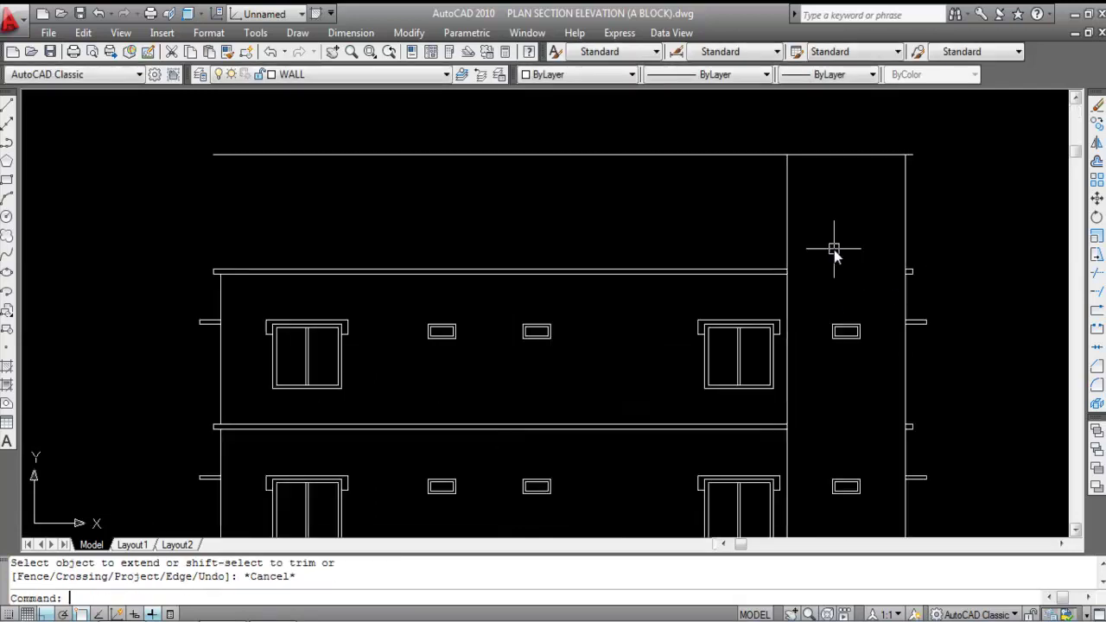
scroll(766, 178, "down", 4)
scroll(858, 170, "up", 3)
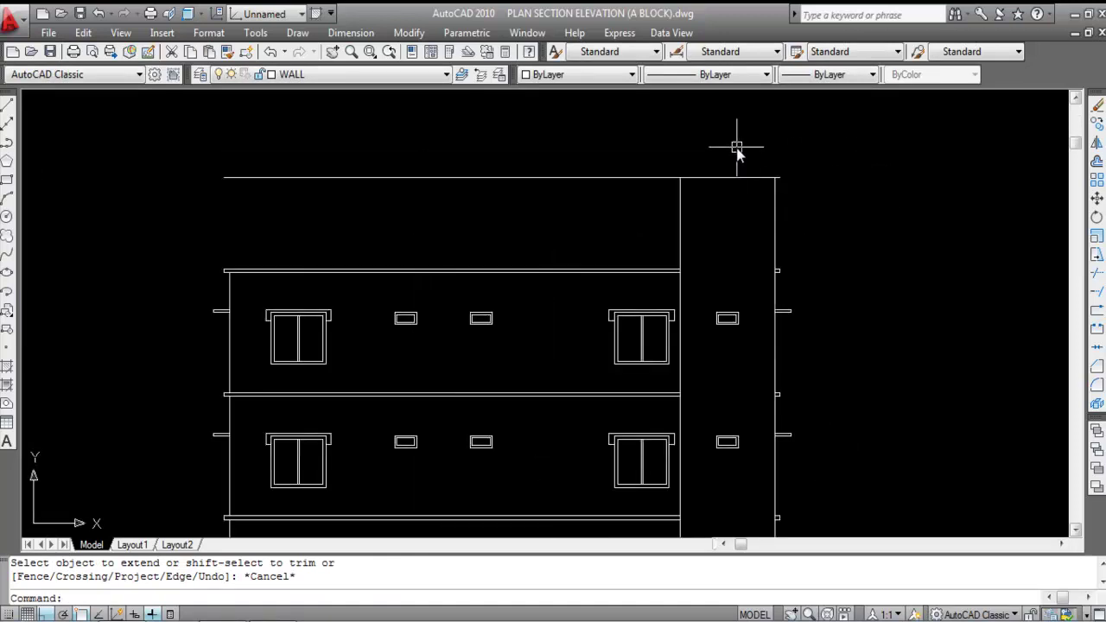
Step: Offset the tower's top line 4 inches upward
type("O")
key("Return")
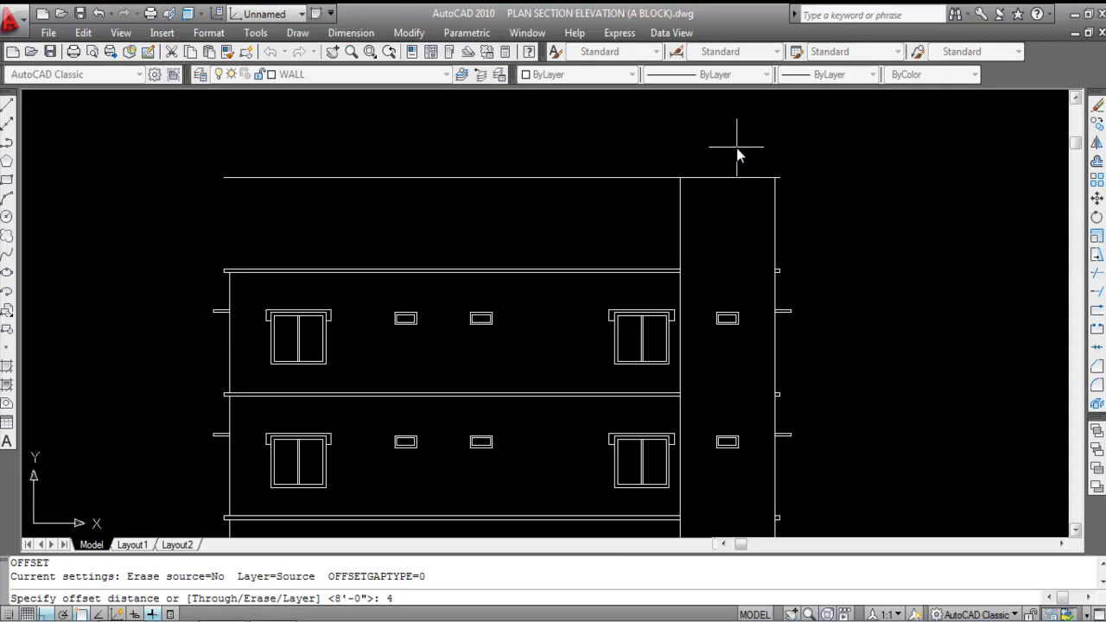
key("Return")
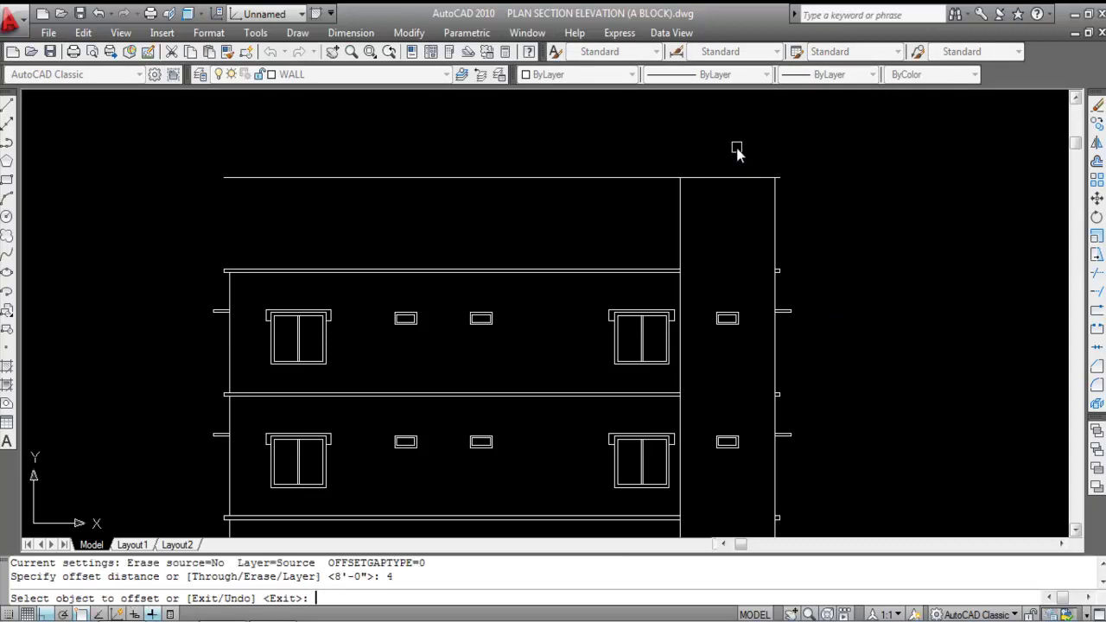
left_click(733, 177)
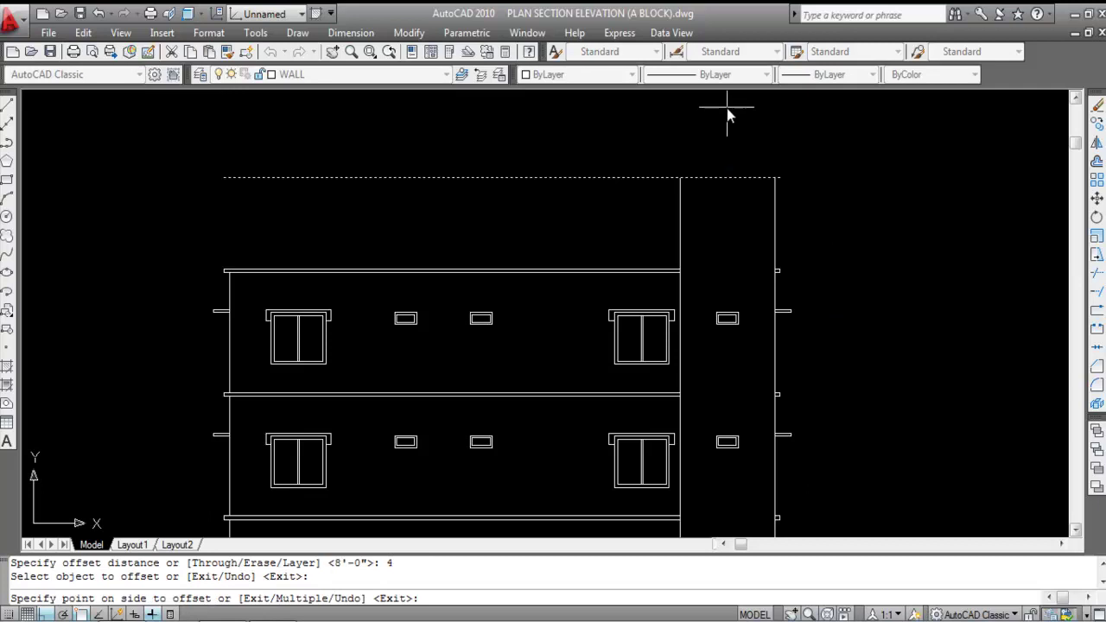
left_click(727, 108)
Step: Offset the tower's left wall 6 inches to the left and its right wall 6 inches to the right
key("Return")
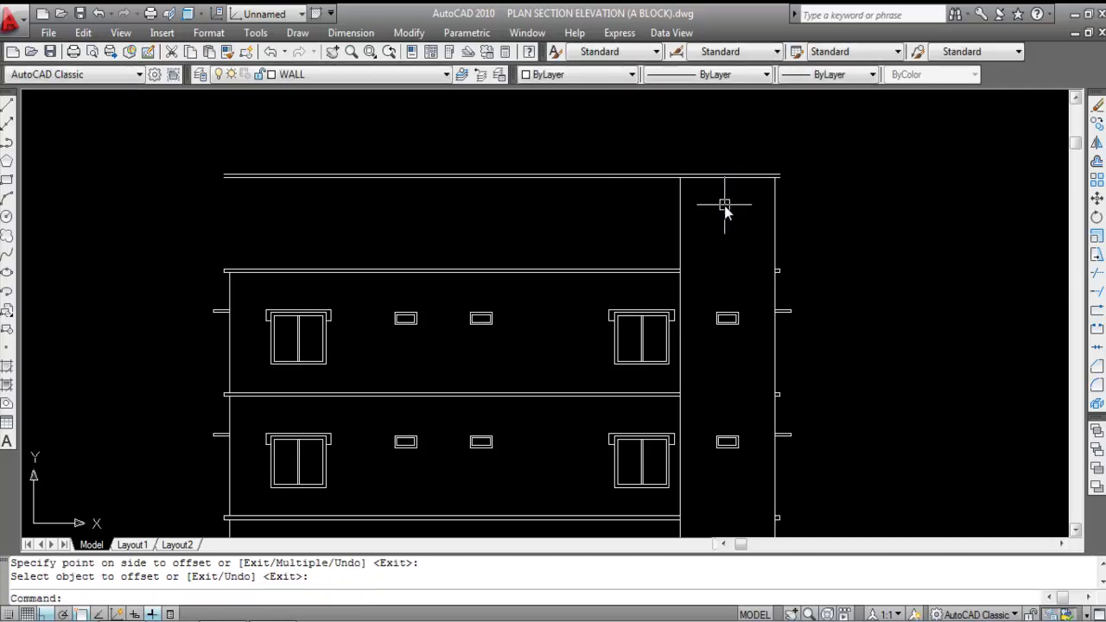
key("Return")
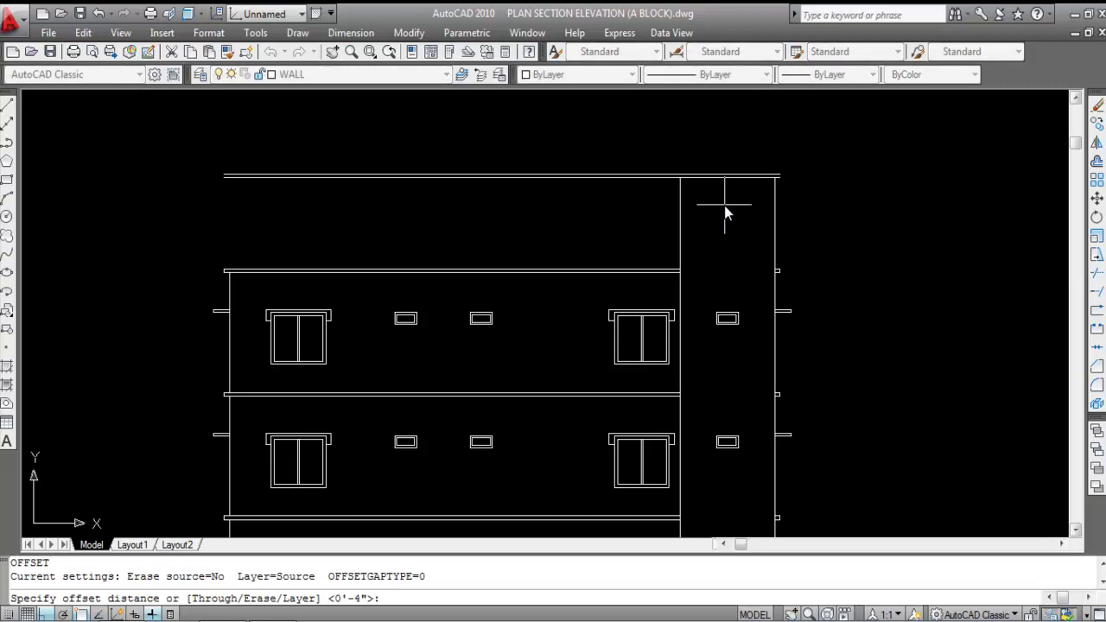
key("Return")
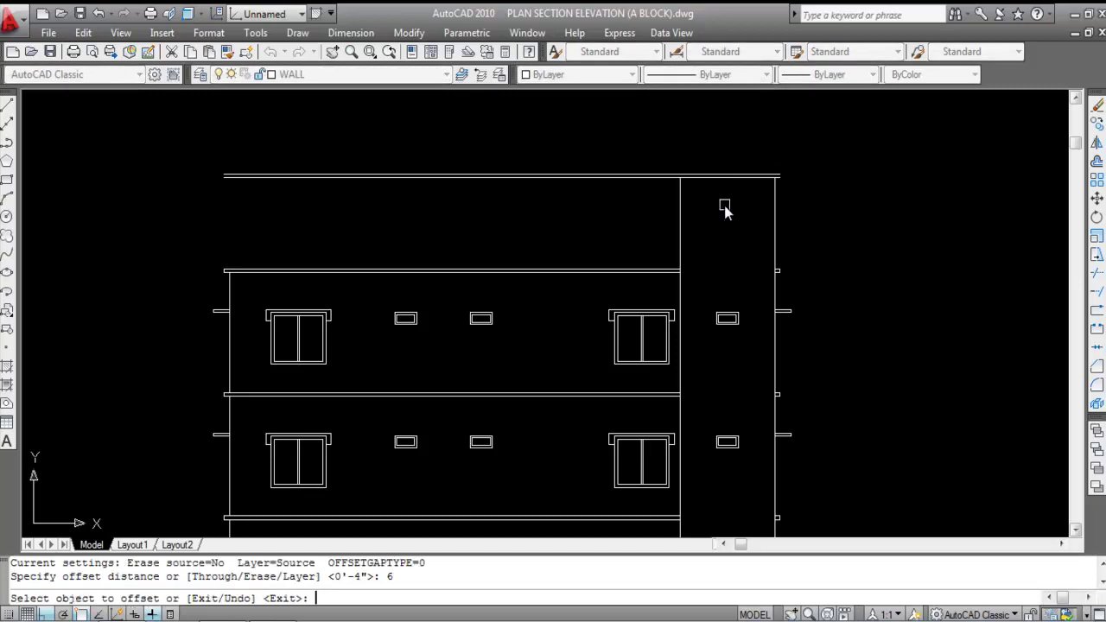
left_click(681, 212)
left_click(545, 207)
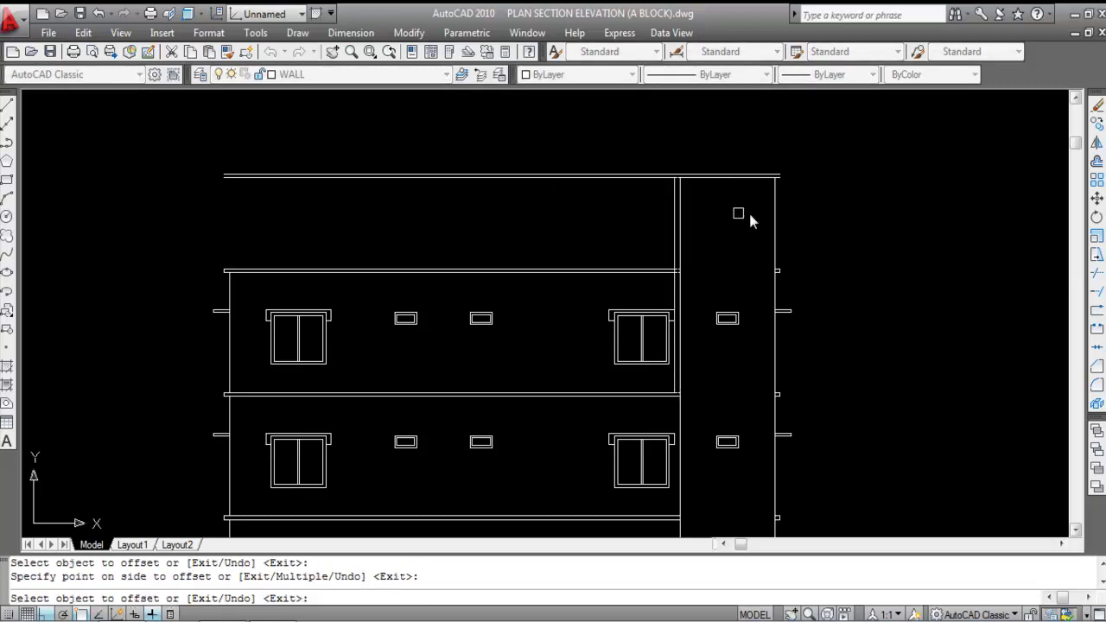
left_click(775, 210)
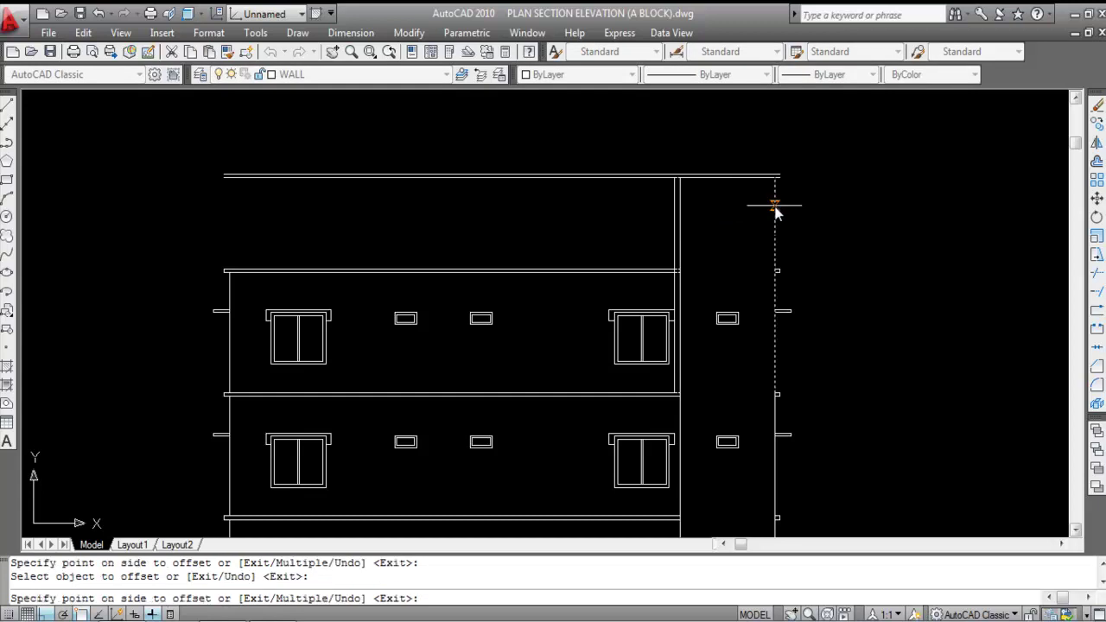
left_click(855, 227)
scroll(808, 170, "up", 2)
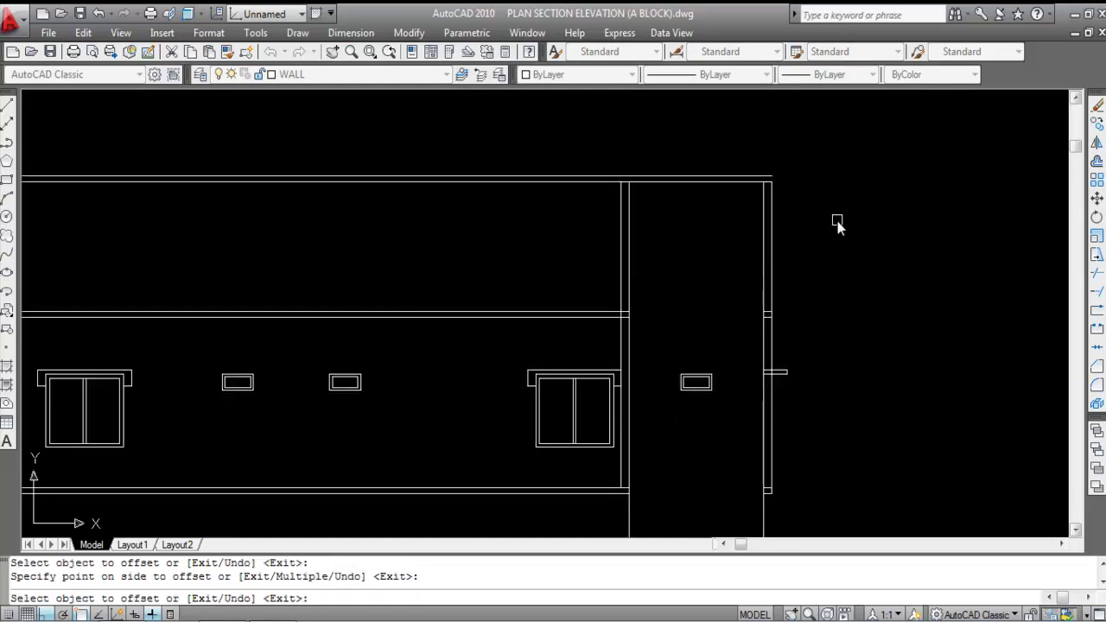
key("Escape")
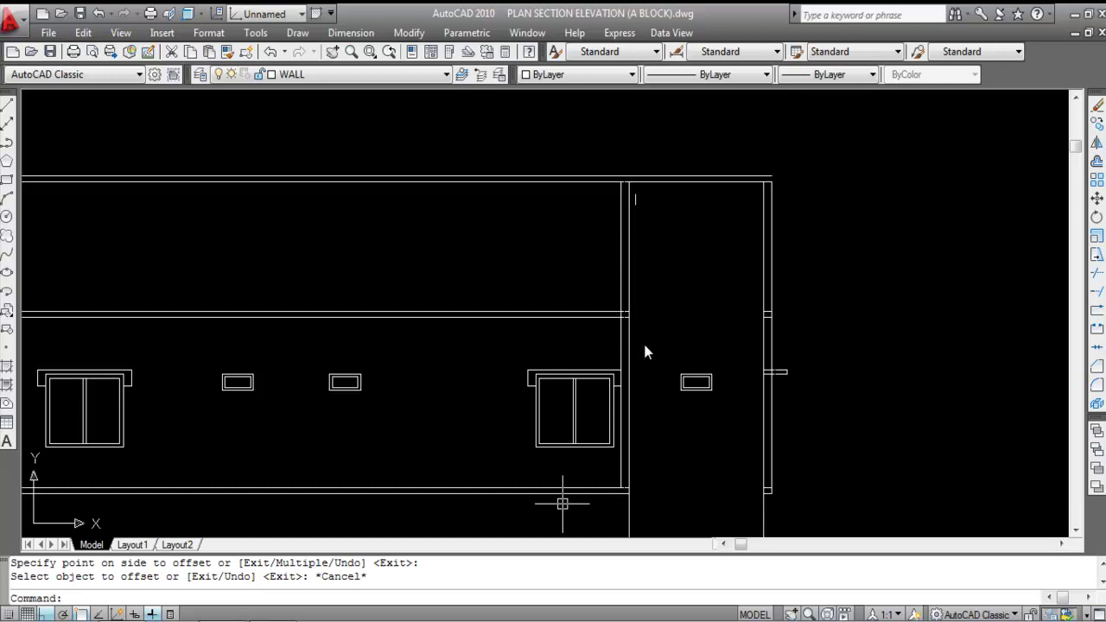
Step: Fillet both outer tower wall lines to the top line to form sharp corners
type("F")
key("Return")
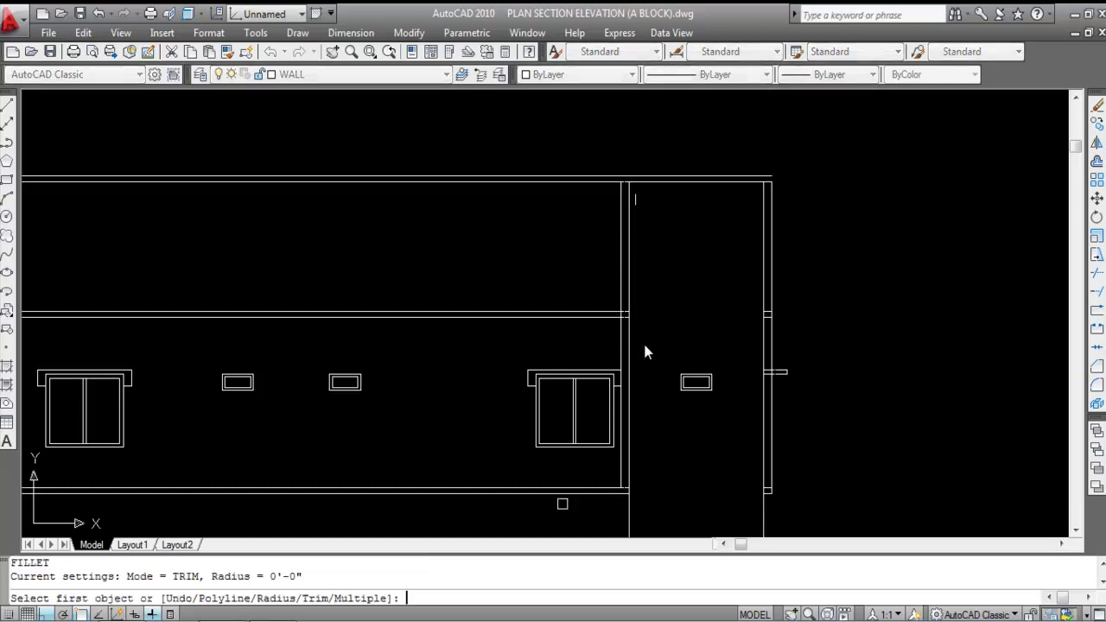
scroll(627, 195, "up", 2)
left_click(617, 218)
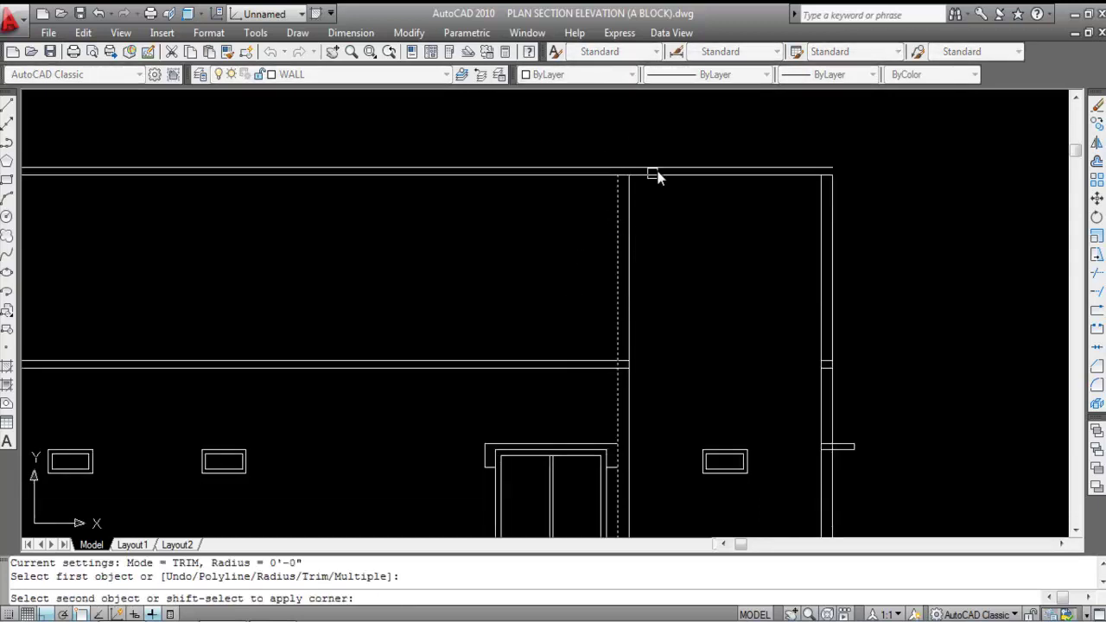
left_click(716, 167)
key("Return")
left_click(832, 218)
left_click(760, 169)
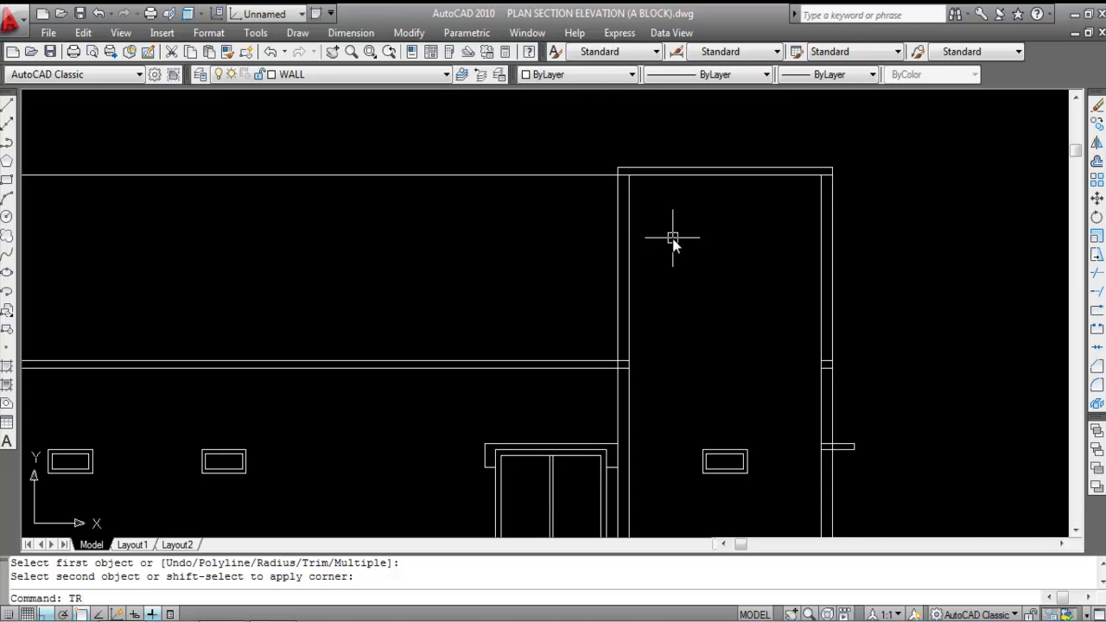
Step: Trim the overhanging wall and top line ends around the tower's coping cap
type("TR")
key("Return")
left_click(659, 220)
left_click(585, 204)
left_click(706, 175)
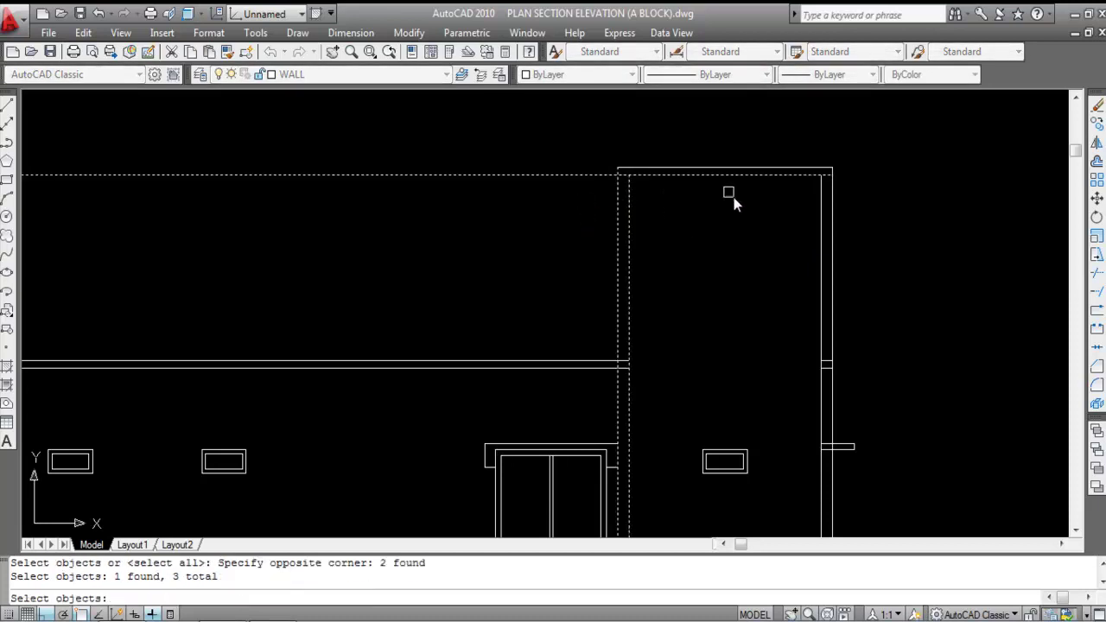
key("Return")
scroll(611, 158, "up", 2)
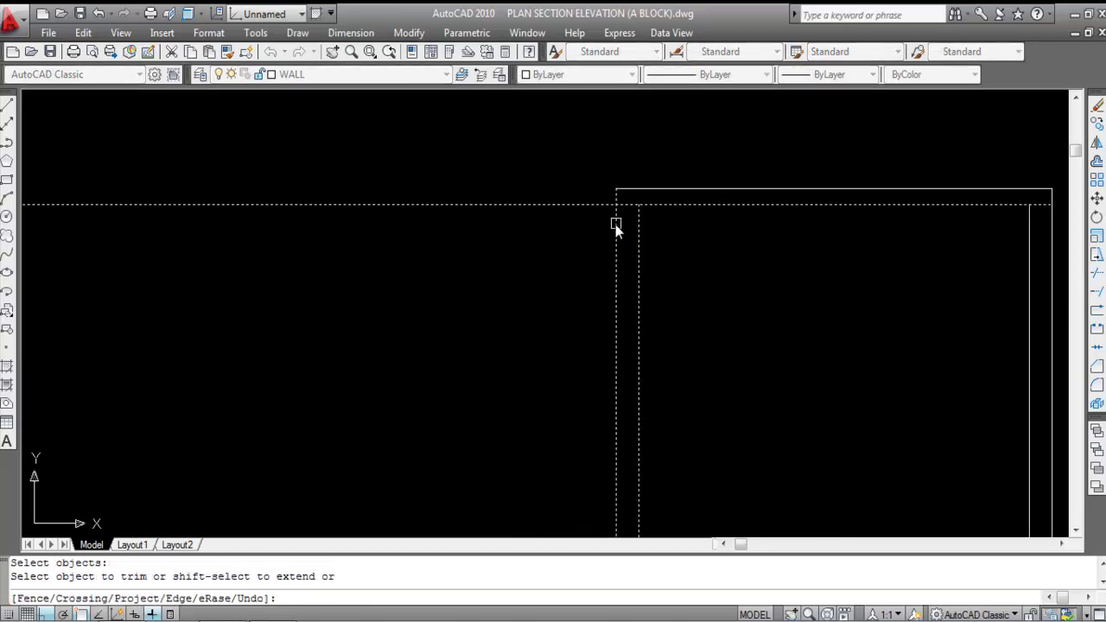
left_click(614, 225)
left_click(588, 199)
scroll(585, 213, "down", 3)
scroll(752, 212, "up", 3)
left_click(705, 216)
scroll(758, 217, "down", 4)
key("Escape")
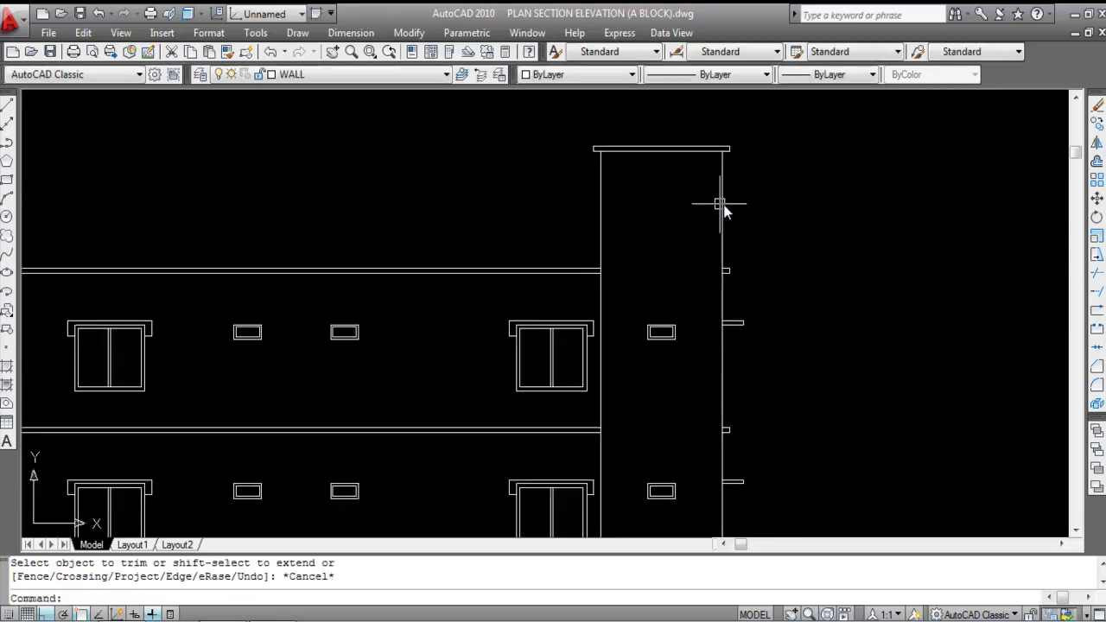
Step: Offset the main roof line 2'6" upward to create the parapet line
scroll(790, 212, "down", 2)
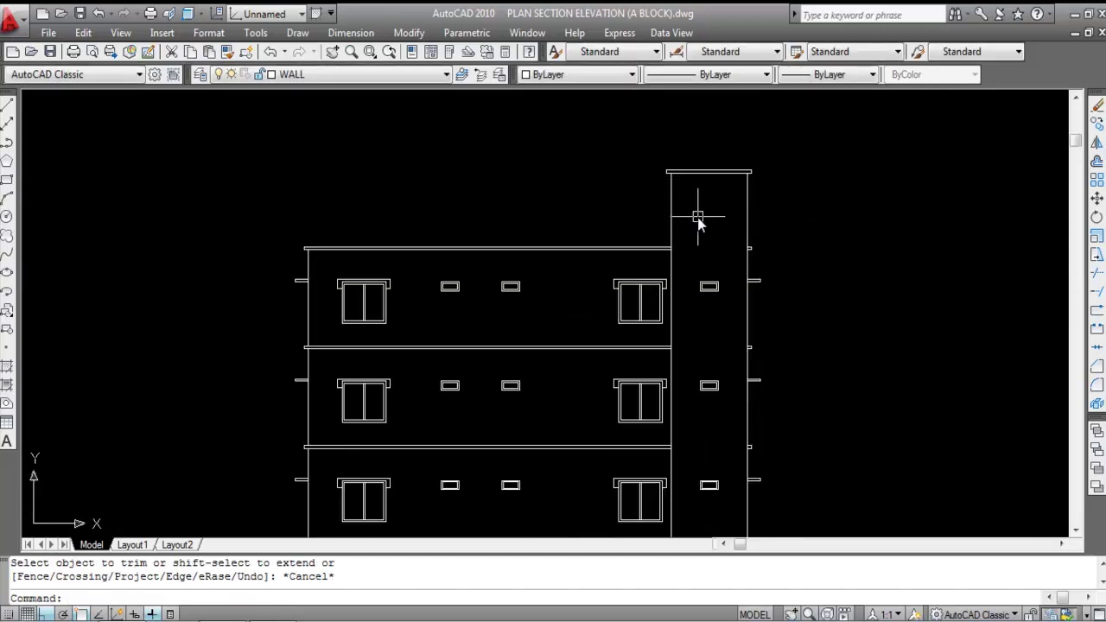
scroll(815, 247, "down", 3)
scroll(637, 193, "down", 5)
scroll(666, 339, "up", 6)
scroll(568, 390, "down", 2)
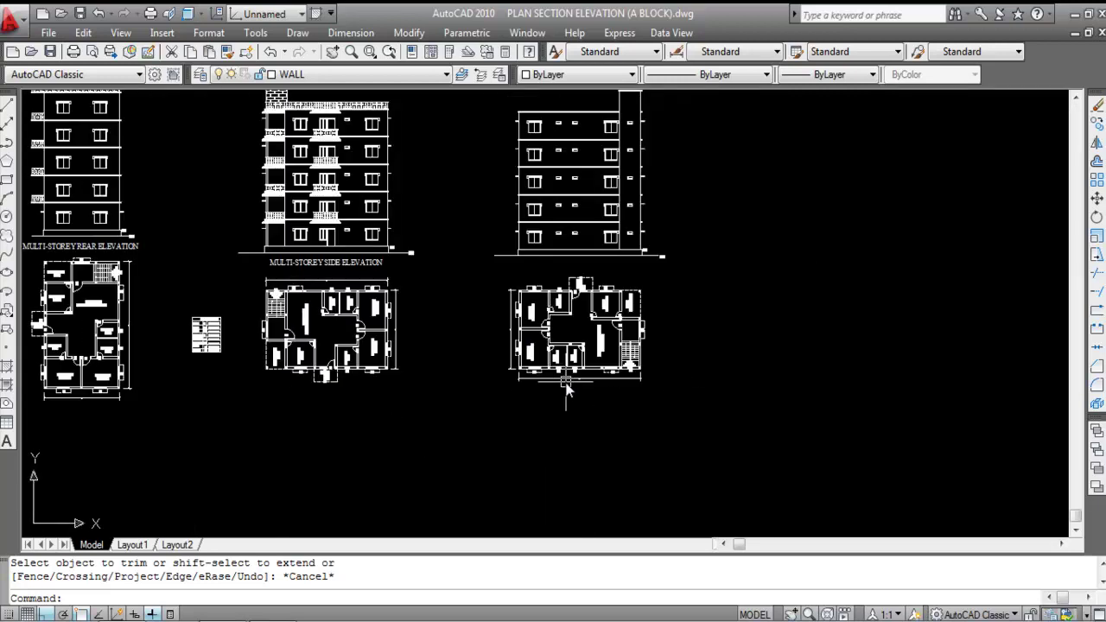
scroll(568, 391, "down", 1)
scroll(570, 216, "up", 5)
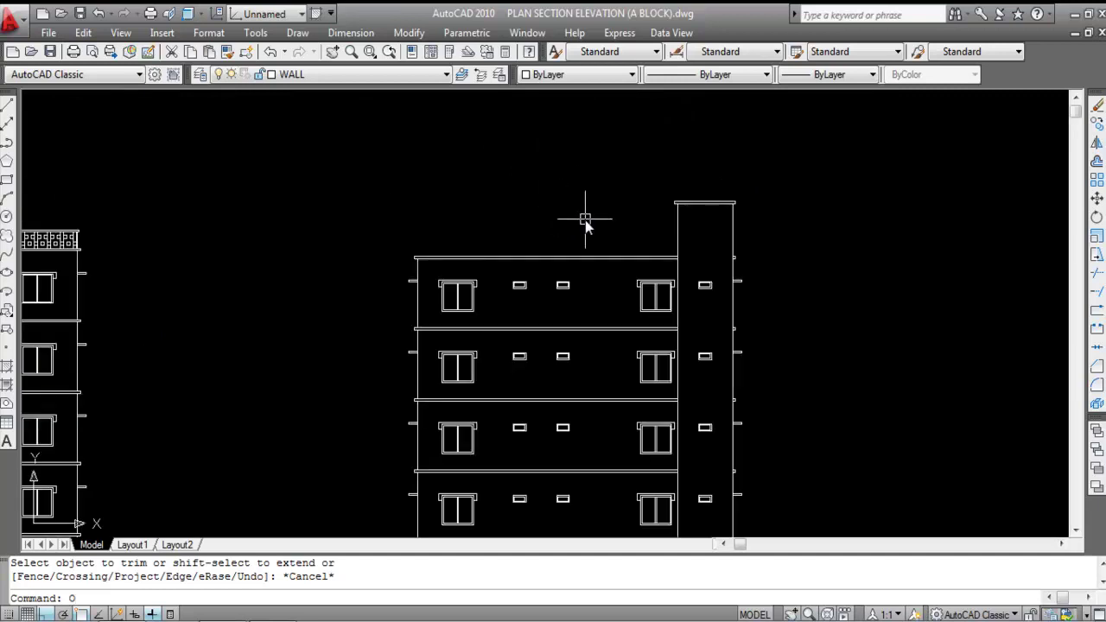
key("Return")
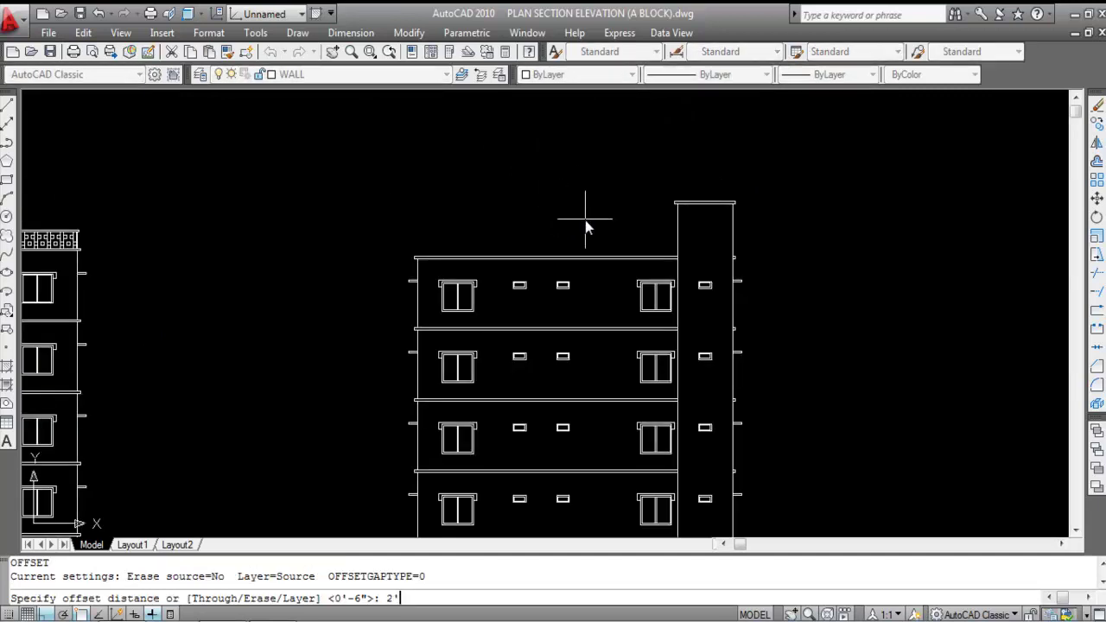
key("Return")
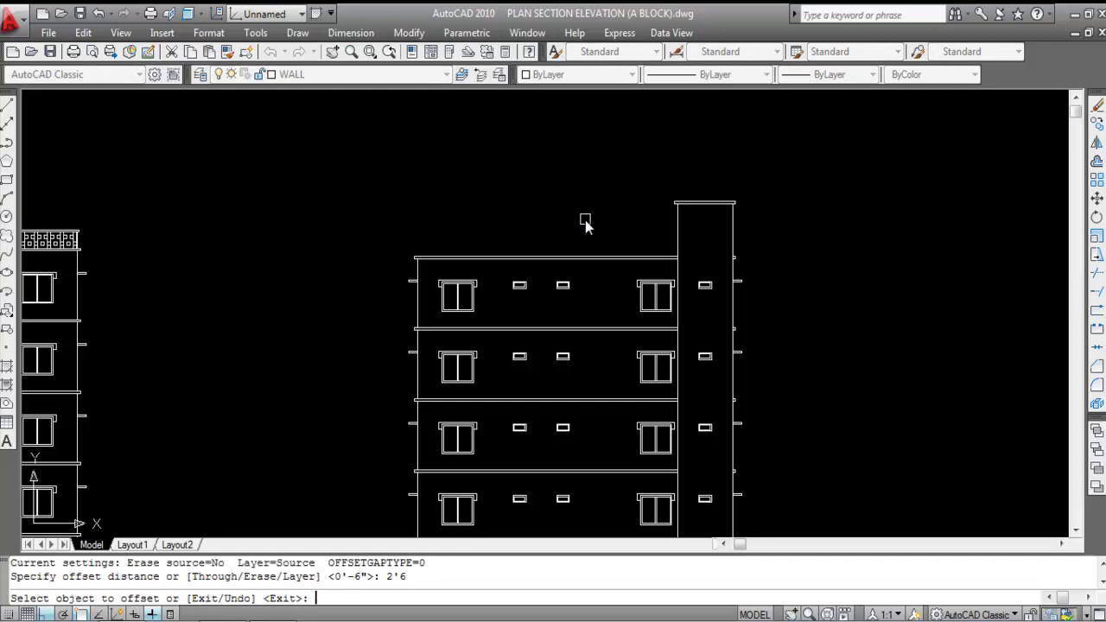
scroll(560, 254, "up", 3)
left_click(558, 254)
left_click(556, 158)
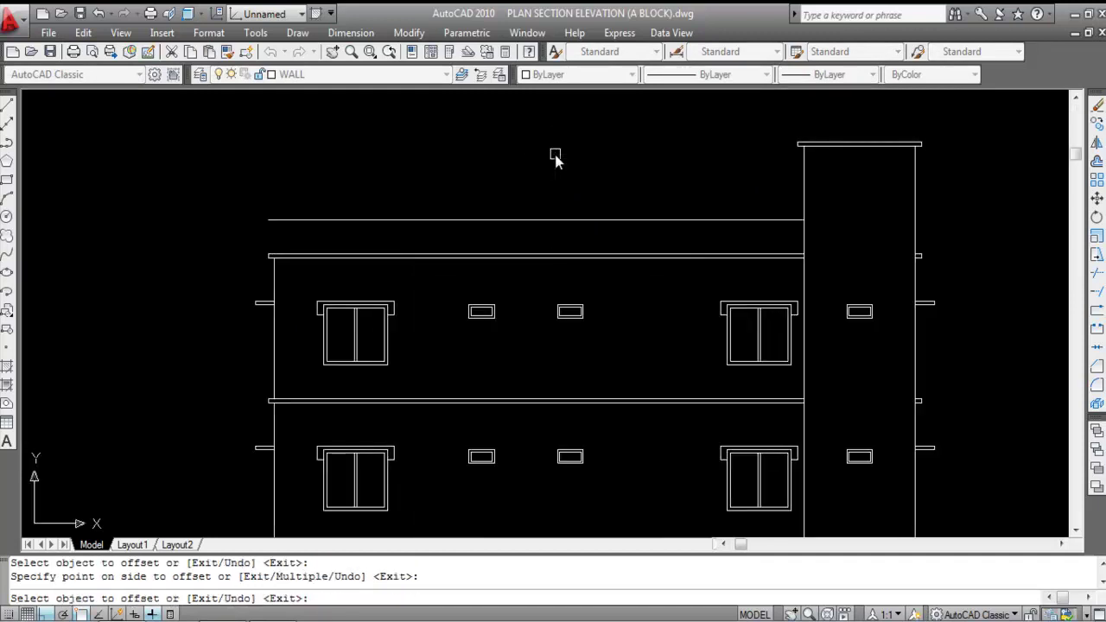
key("Escape")
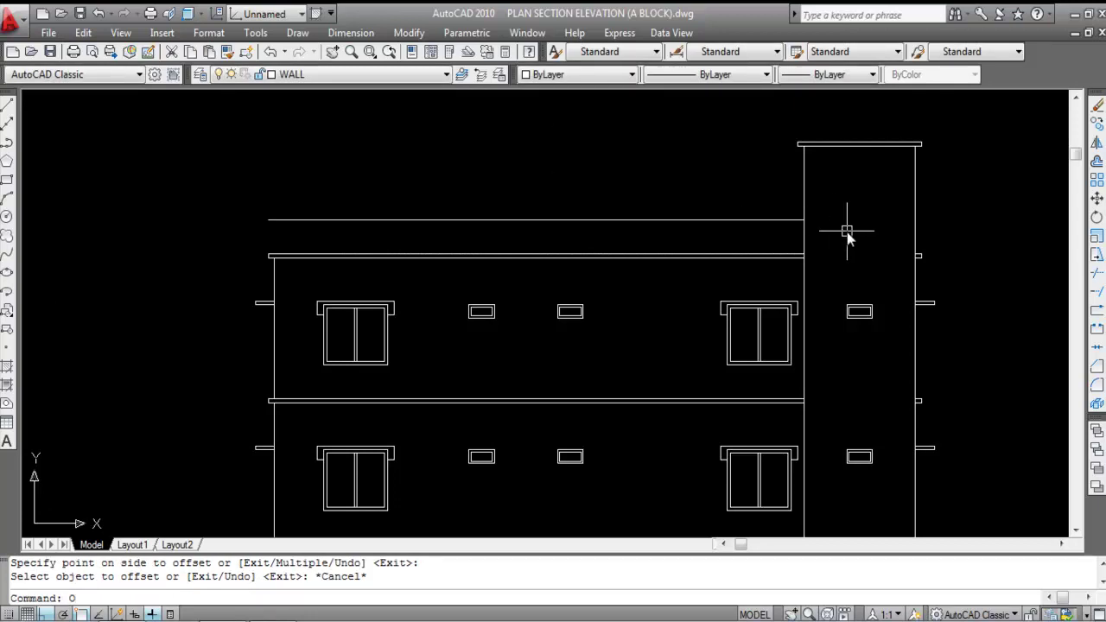
Step: Double the parapet line with a parallel copy 3 inches above it
type("O")
key("Return")
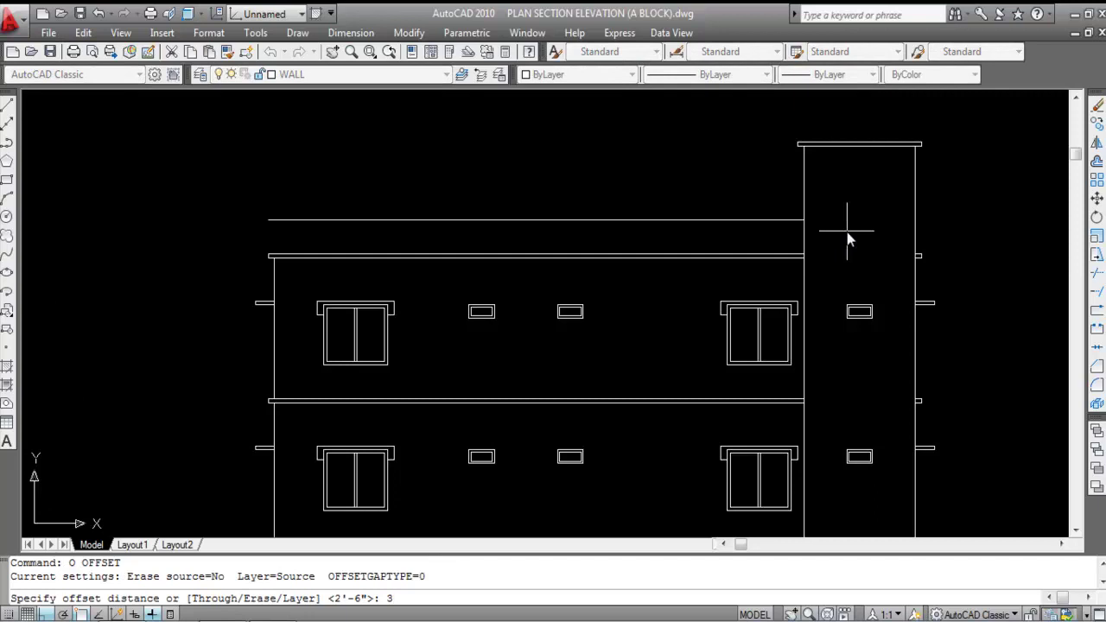
type("3")
key("Return")
left_click(597, 220)
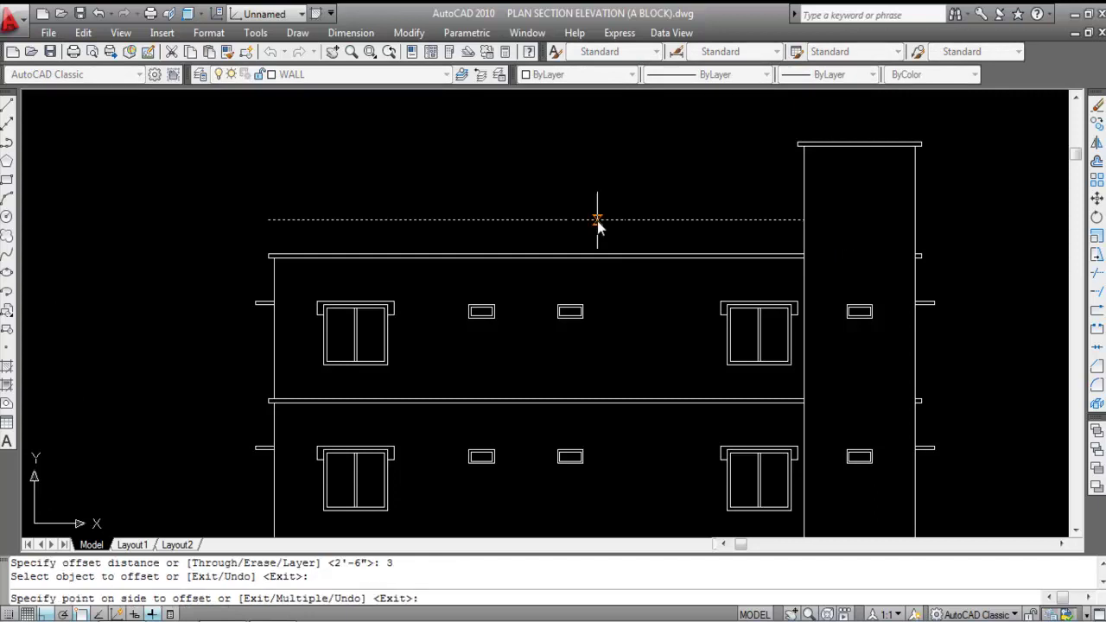
left_click(569, 136)
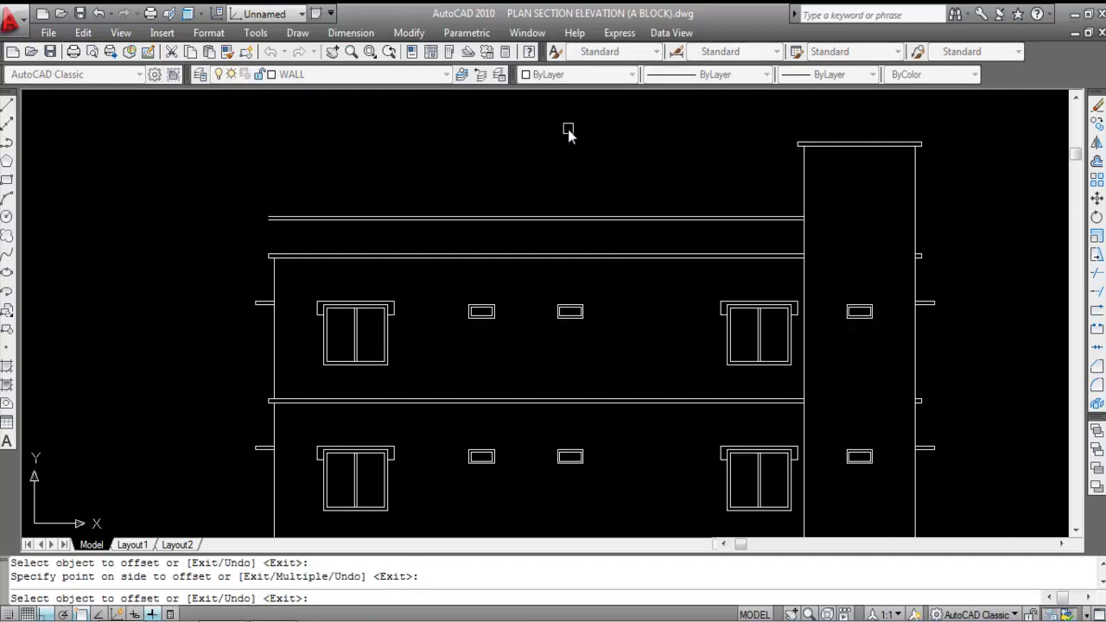
left_click(274, 286)
Step: Offset the wall line to the left, then EXTEND both left wall lines up to the parapet boundary
left_click(191, 276)
key("Escape")
type("ex")
key("Return")
left_click(338, 235)
left_click(279, 159)
scroll(269, 282, "up", 3)
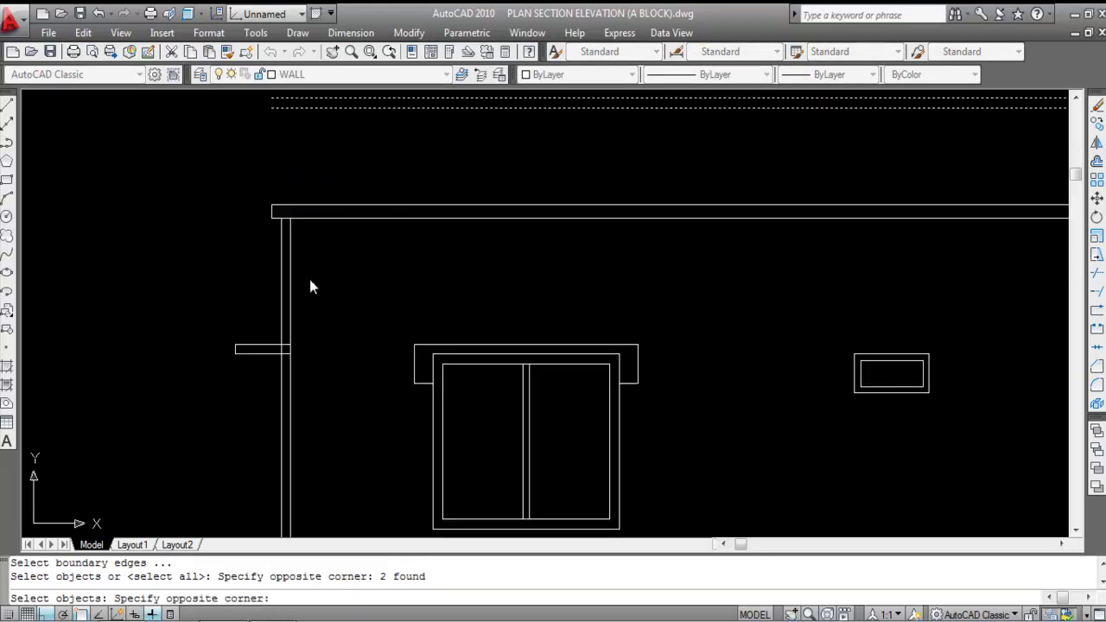
left_click(242, 258)
key("Return")
left_click(329, 267)
left_click(248, 234)
scroll(259, 242, "down", 3)
scroll(298, 237, "up", 3)
key("Escape")
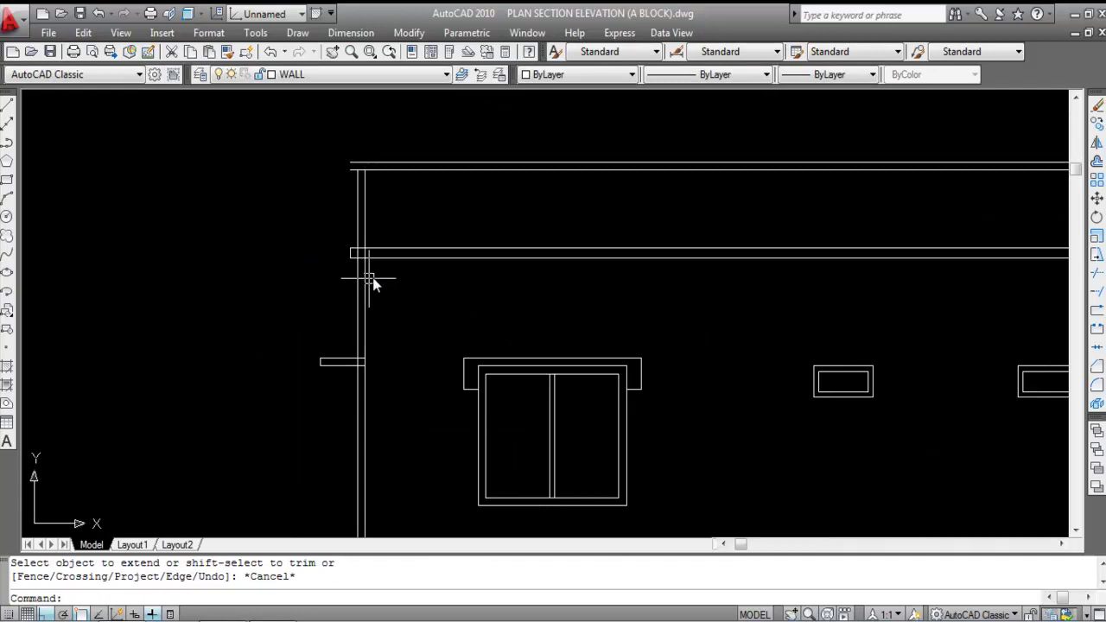
Step: Trim the right wall line at the horizontal edge, then undo the mistaken trim
type("TR")
key("Return")
left_click(383, 251)
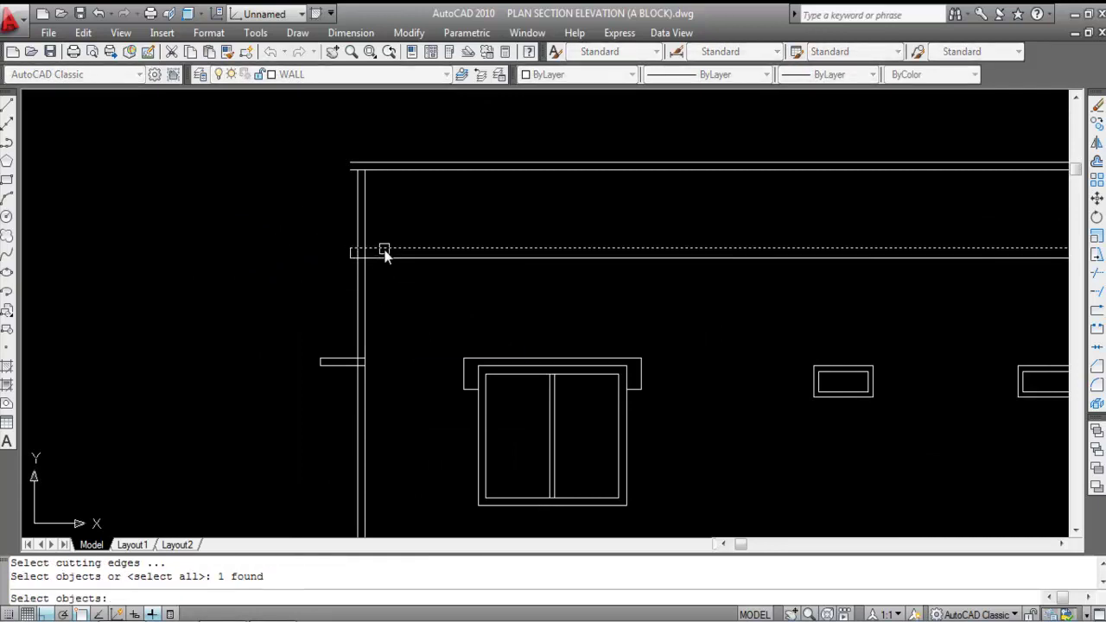
key("Return")
scroll(361, 253, "up", 4)
left_click(386, 265)
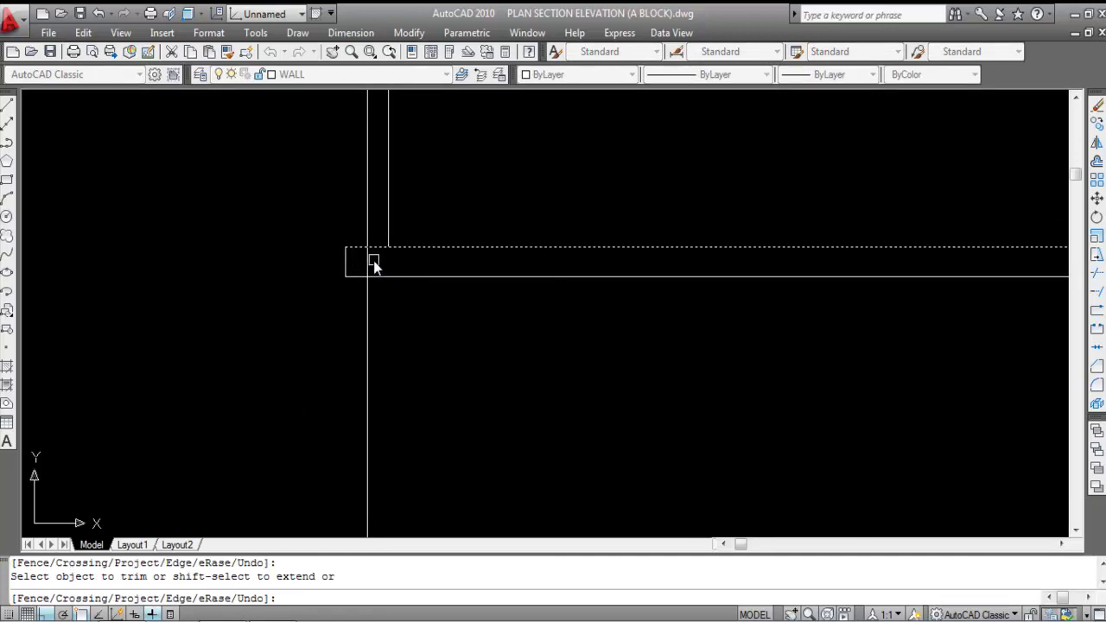
scroll(372, 262, "down", 4)
type("u")
key("Return")
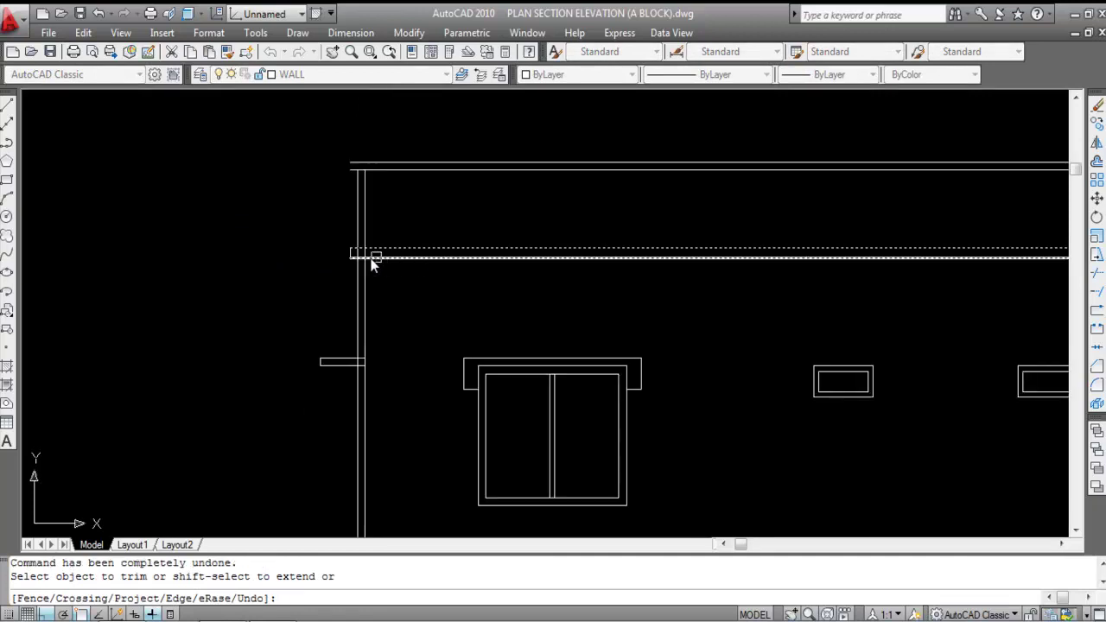
scroll(371, 262, "up", 4)
key("Escape")
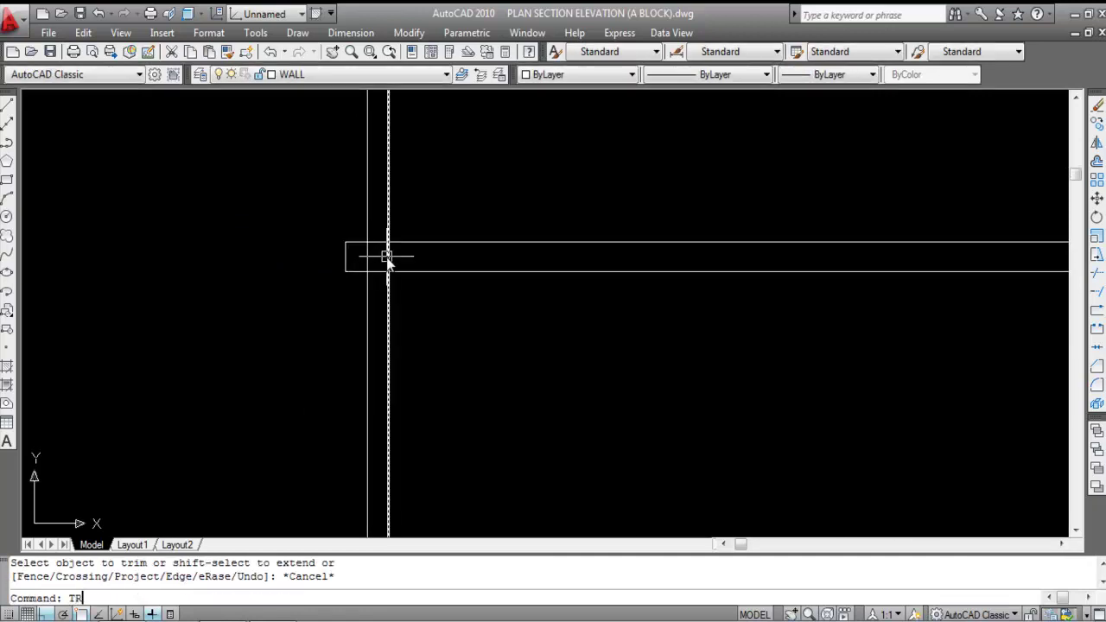
Step: Trim the wall line between the two horizontal lines used as cutting edges
type("TR")
key("Return")
left_click(504, 286)
left_click(459, 217)
key("Return")
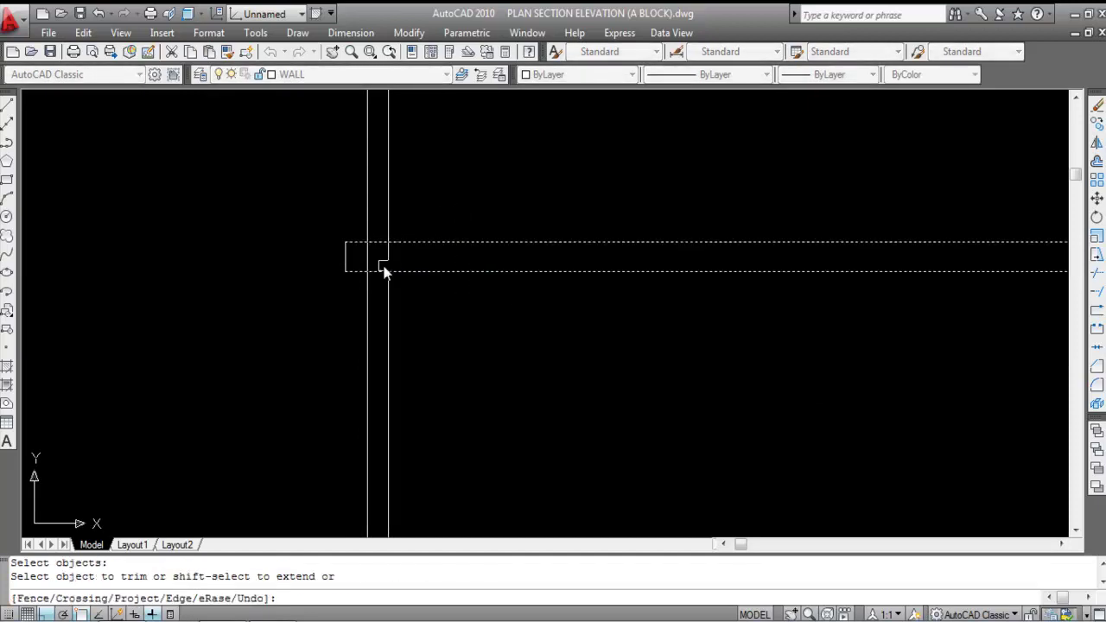
left_click(384, 264)
scroll(477, 283, "down", 4)
key("Escape")
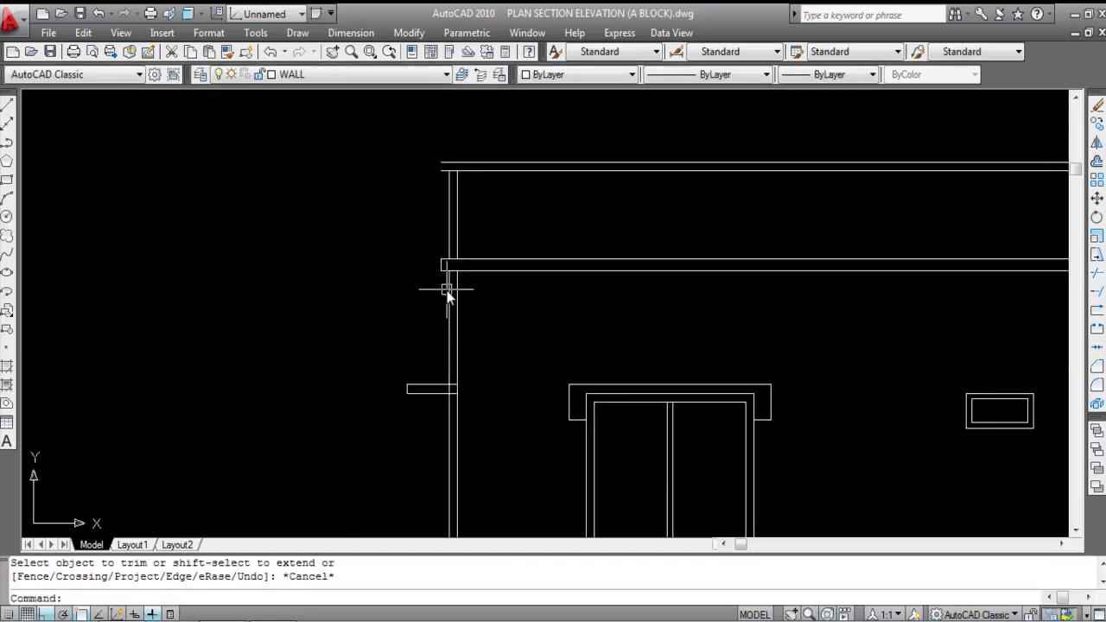
Step: Delete the stray vertical wall line
left_click(447, 294)
key("Delete")
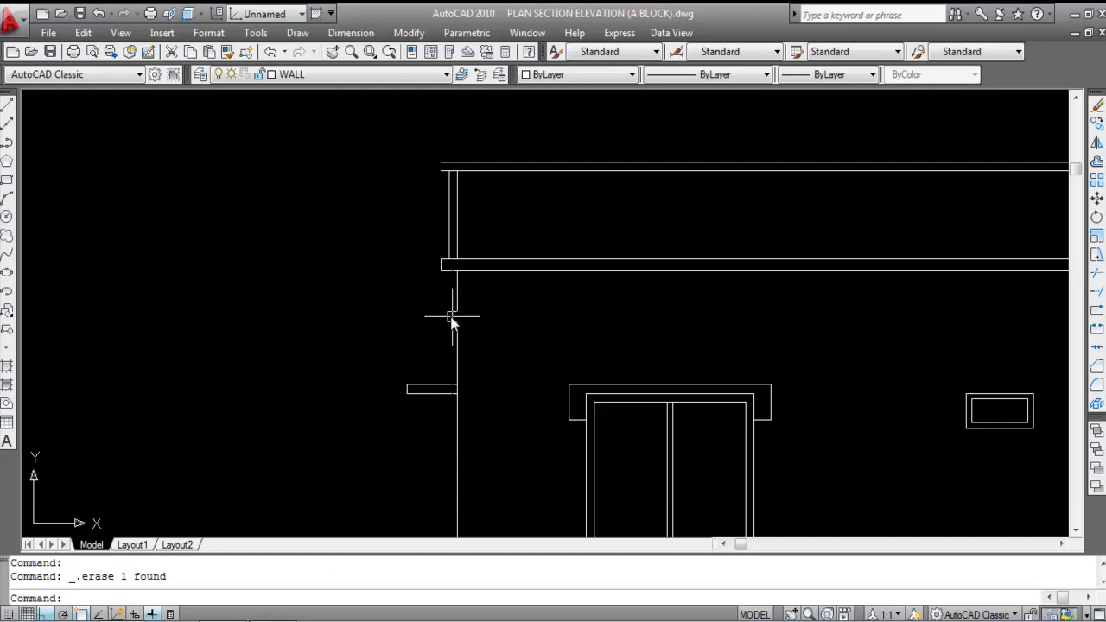
scroll(484, 309, "down", 3)
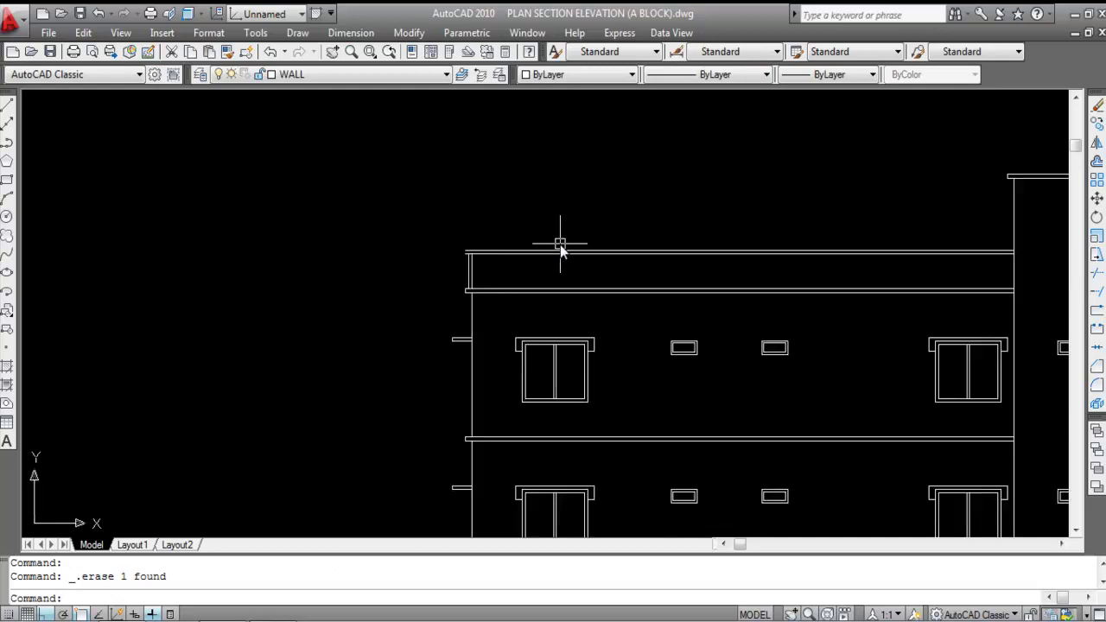
key("Escape")
key("Escape")
scroll(560, 244, "up", 2)
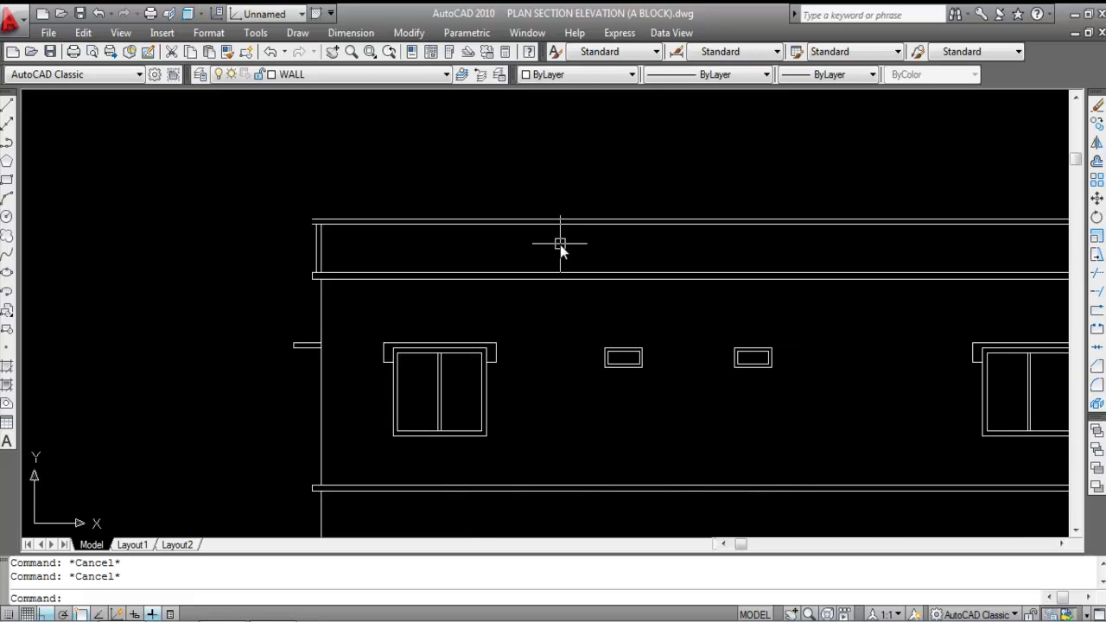
Step: FILLET both left parapet corners, joining the top parapet line to each left vertical line
type("F")
key("Return")
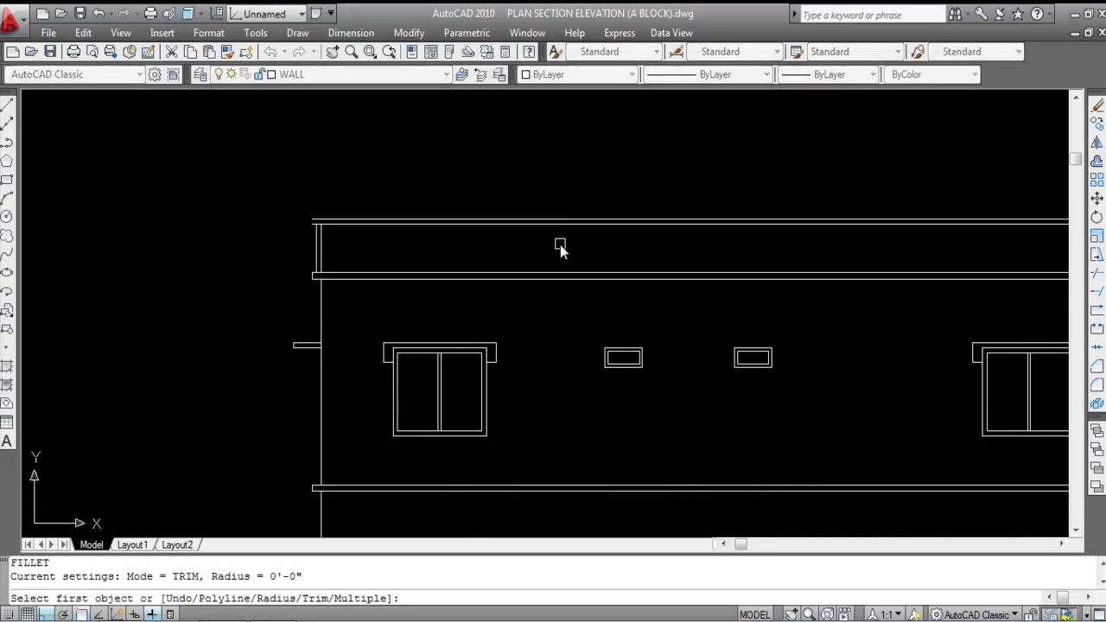
scroll(311, 246, "up", 2)
left_click(316, 247)
scroll(312, 235, "down", 3)
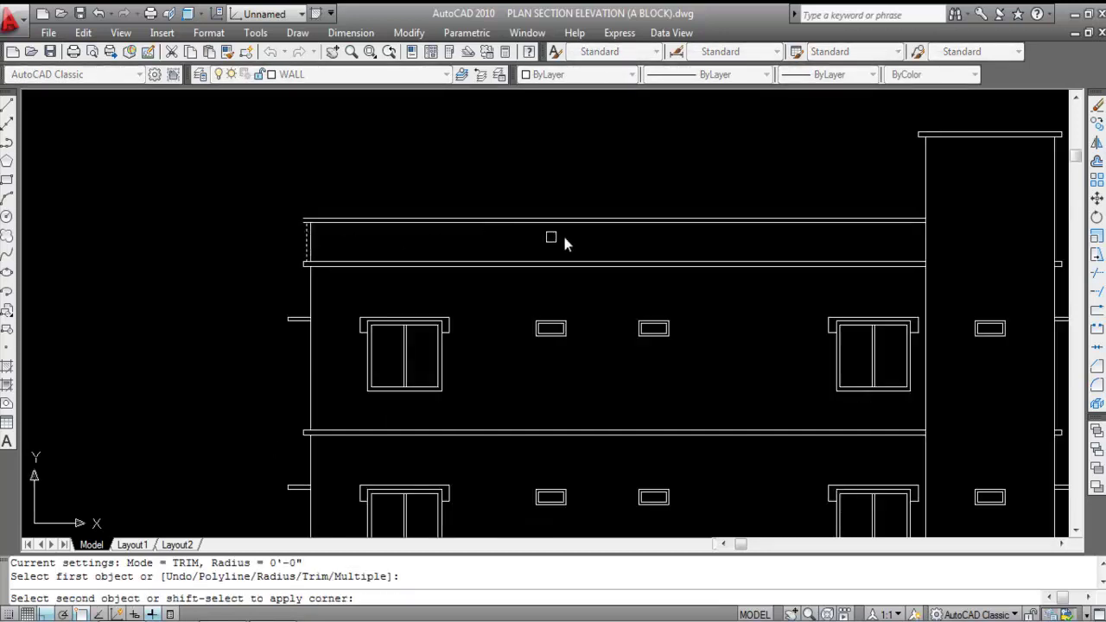
scroll(562, 233, "up", 2)
left_click(586, 221)
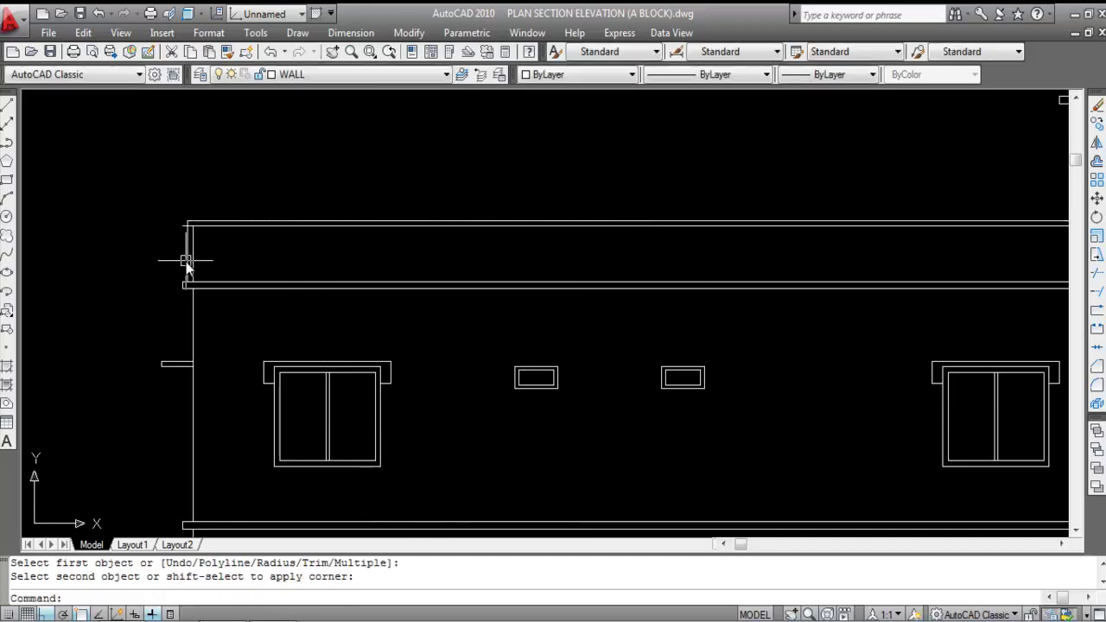
key("Return")
scroll(207, 259, "up", 5)
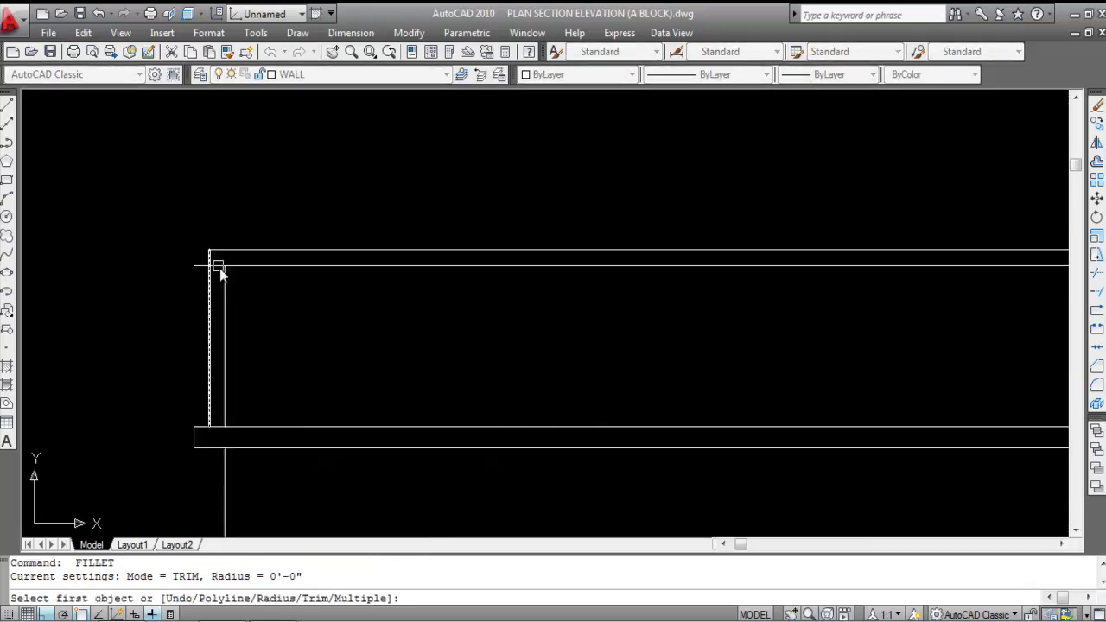
left_click(217, 252)
left_click(201, 234)
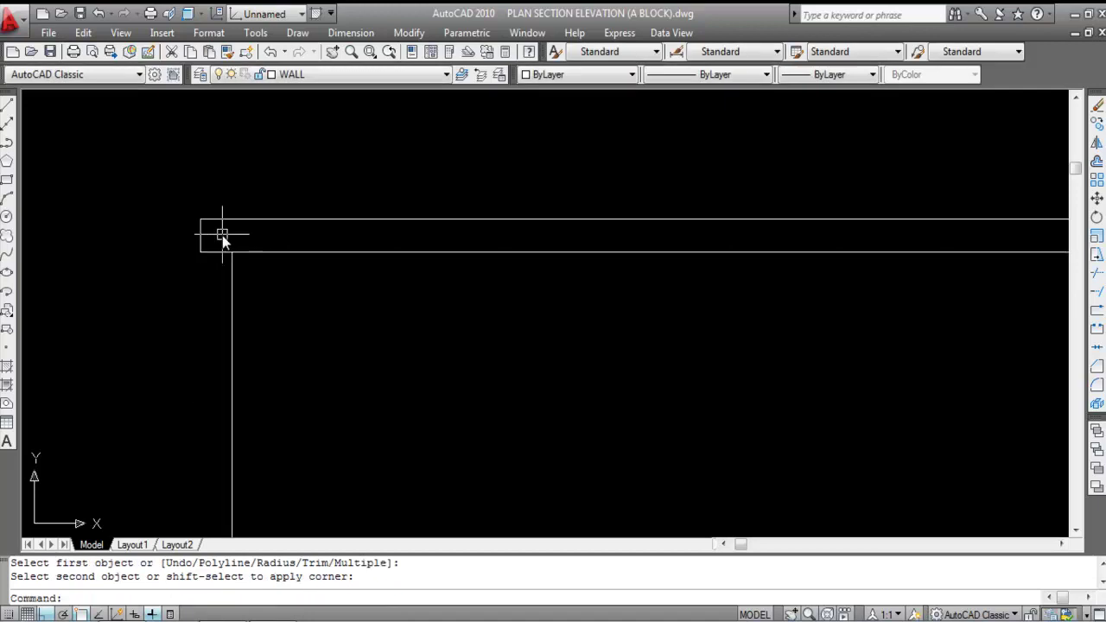
scroll(499, 204, "down", 5)
scroll(275, 225, "down", 5)
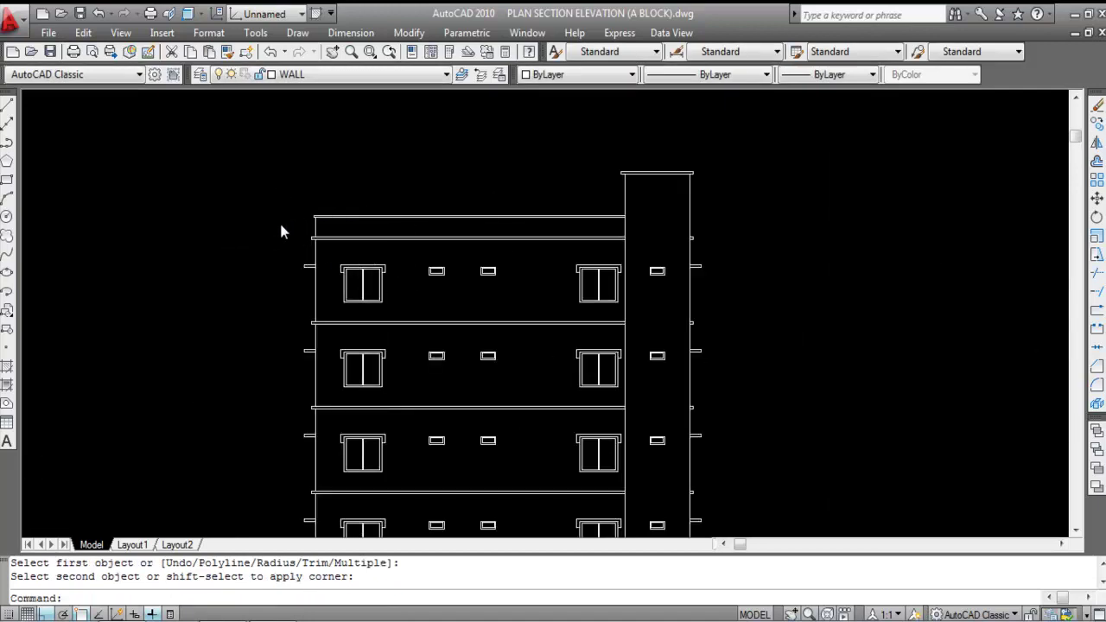
scroll(284, 230, "up", 3)
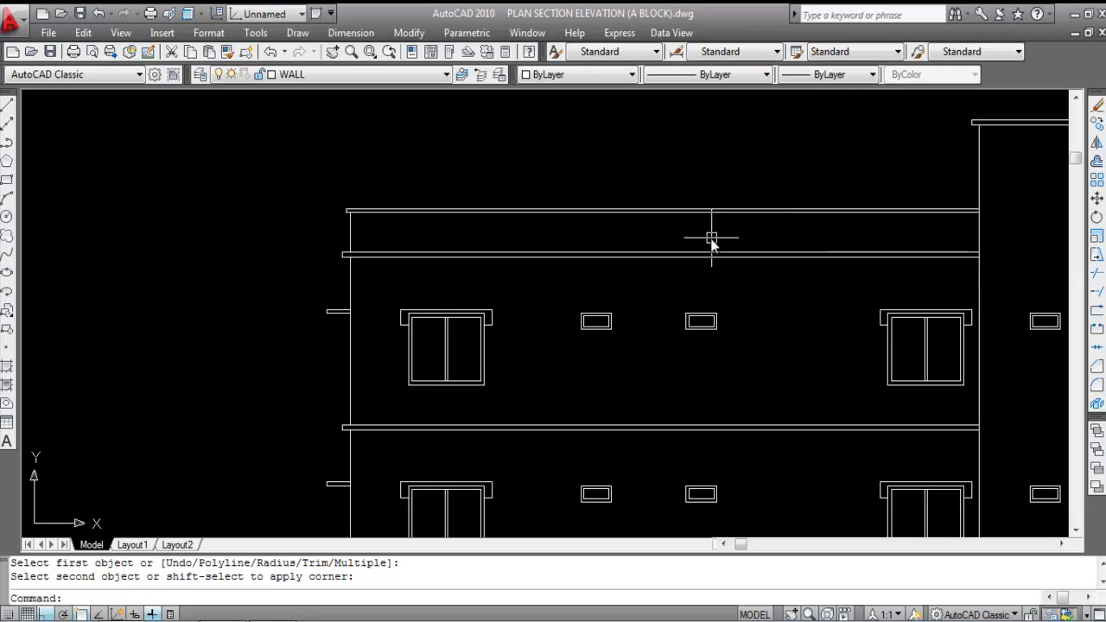
scroll(630, 211, "down", 2)
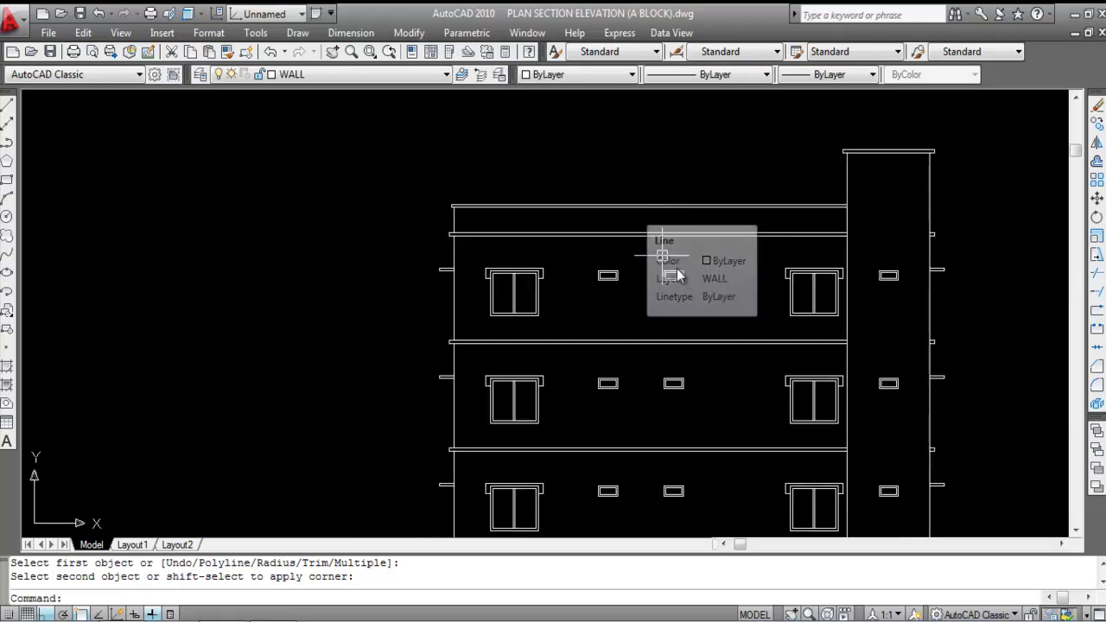
scroll(473, 183, "down", 2)
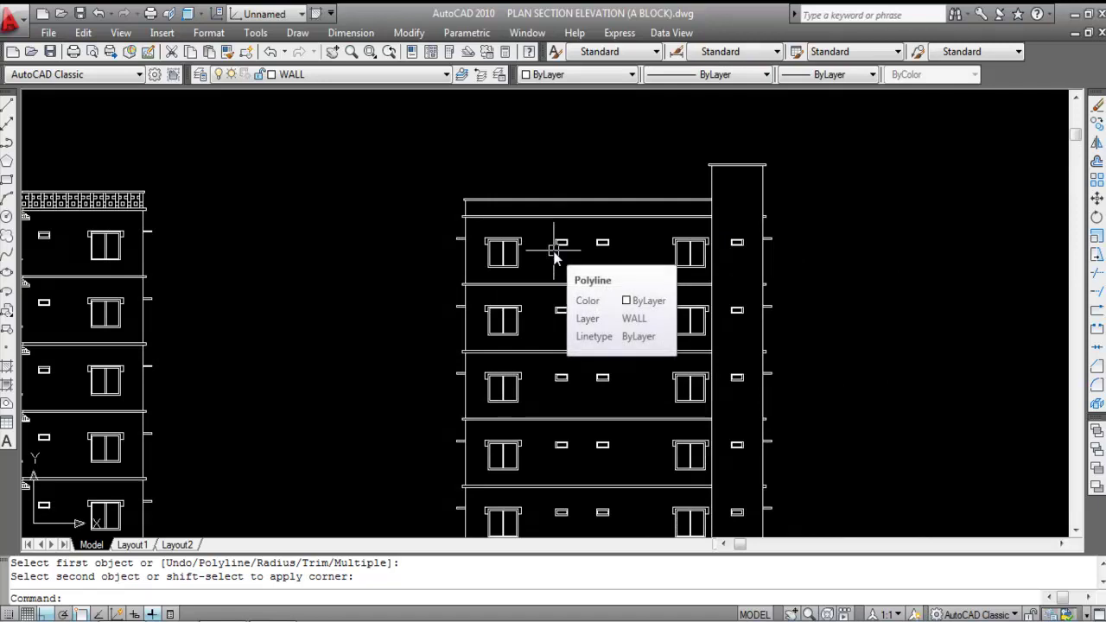
Step: Start a hatch and choose the BOX pattern from the predefined patterns
type("h")
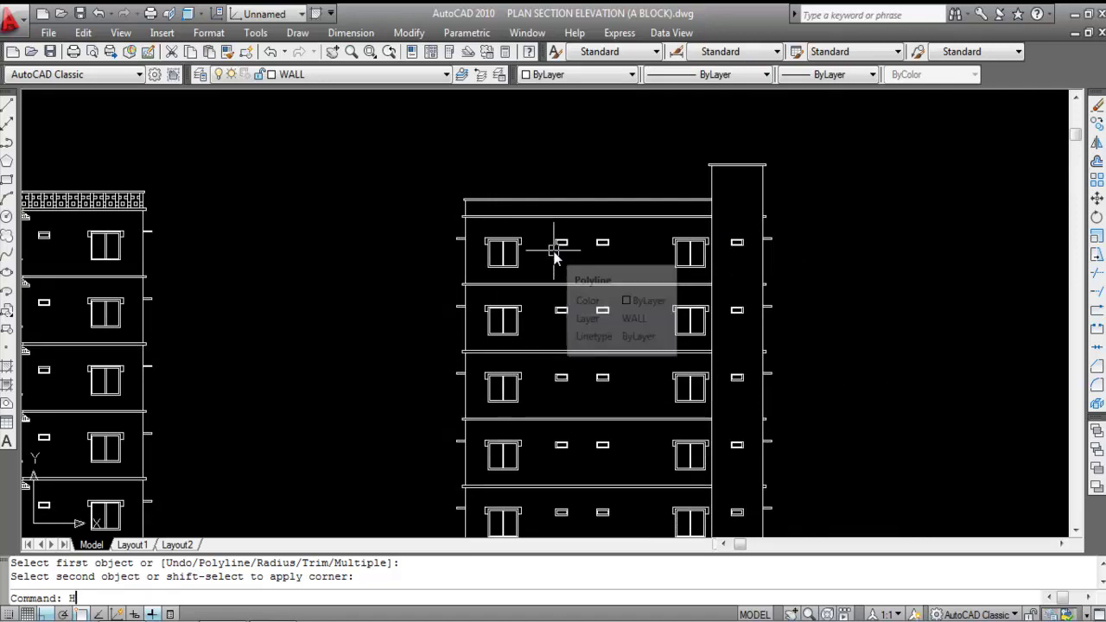
key("Return")
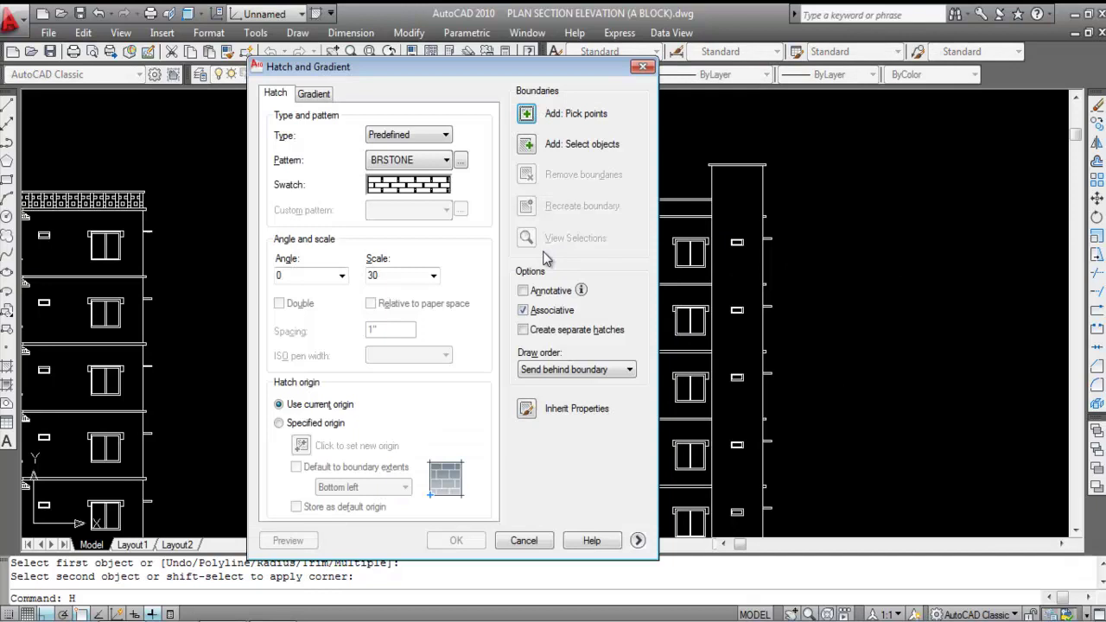
left_click(400, 186)
left_click(602, 511)
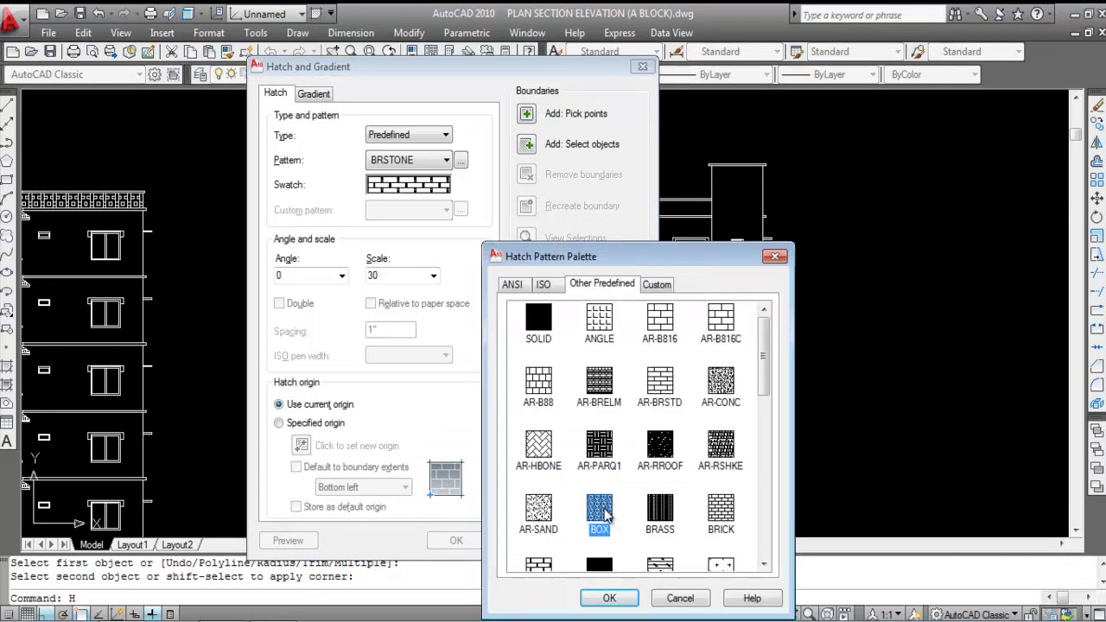
left_click(625, 602)
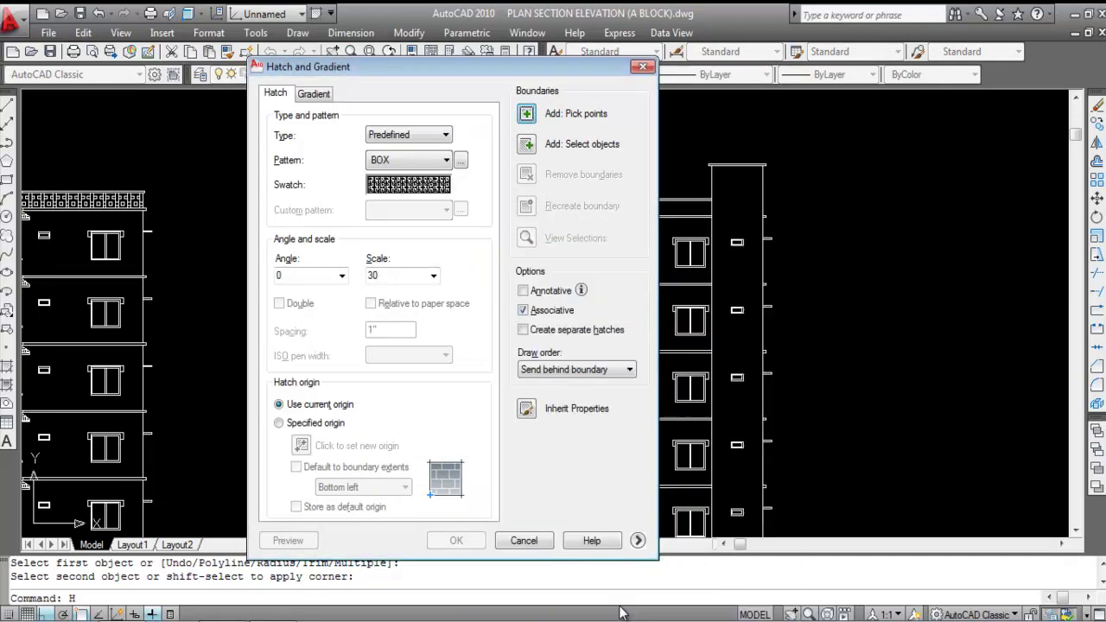
Step: Pick a point inside the parapet band and apply the BOX hatch at scale 30
left_click(527, 115)
scroll(637, 228, "up", 5)
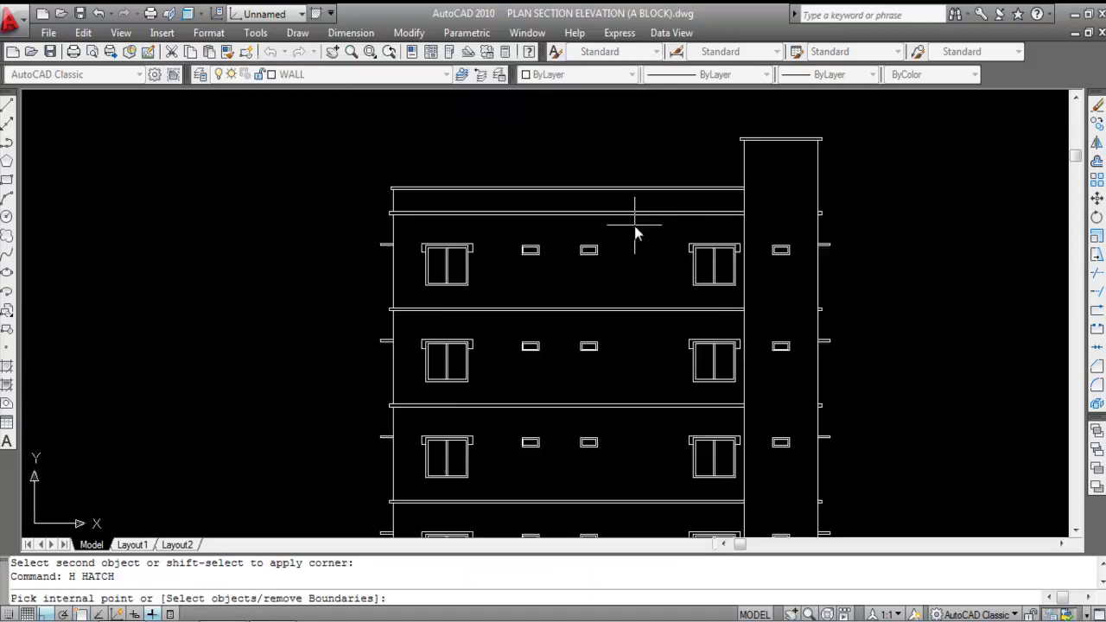
left_click(638, 200)
key("Return")
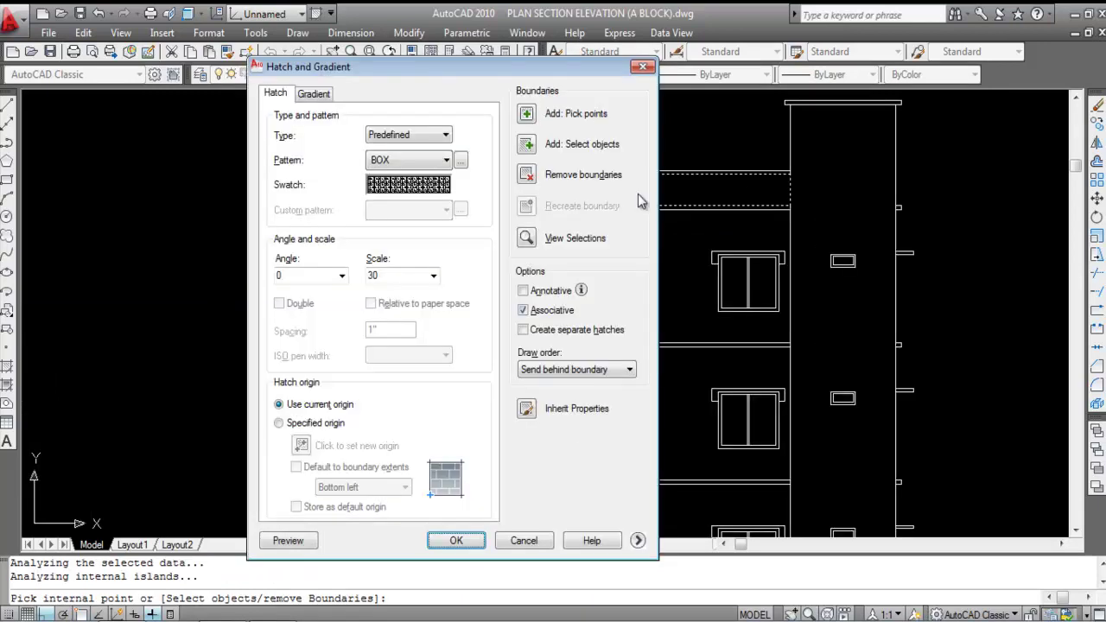
left_click(456, 541)
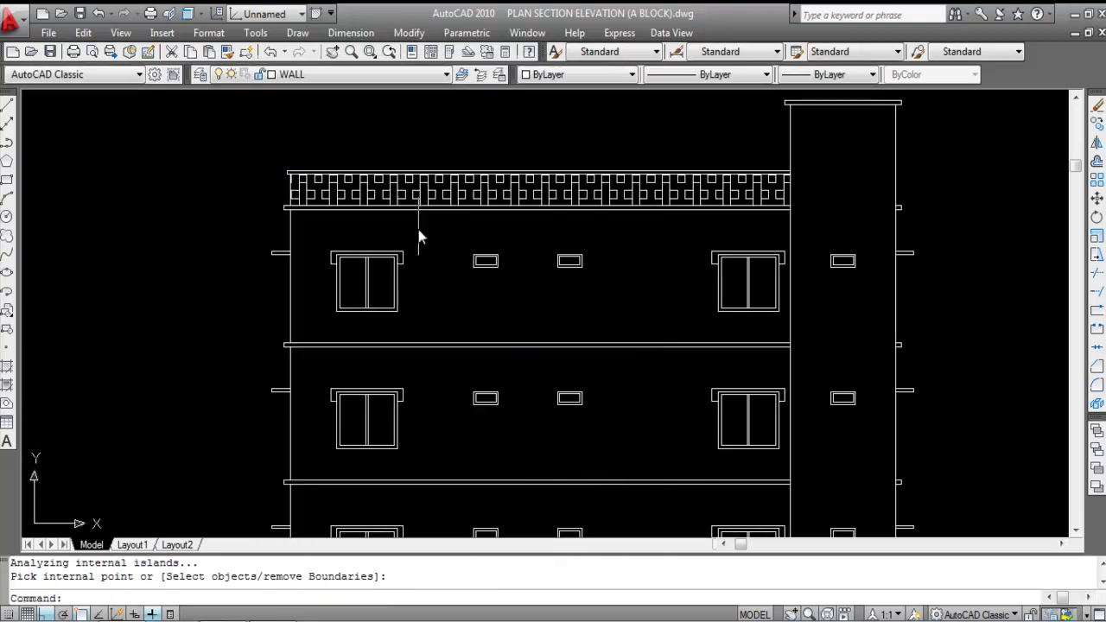
scroll(285, 181, "down", 4)
scroll(433, 160, "up", 2)
scroll(553, 216, "up", 1)
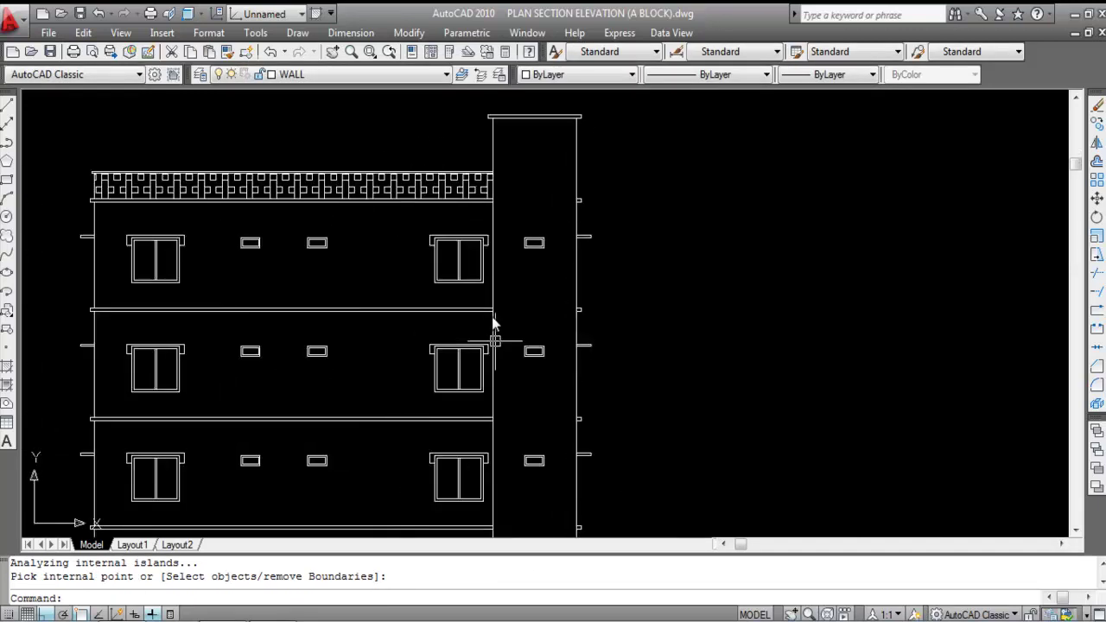
scroll(455, 173, "down", 1)
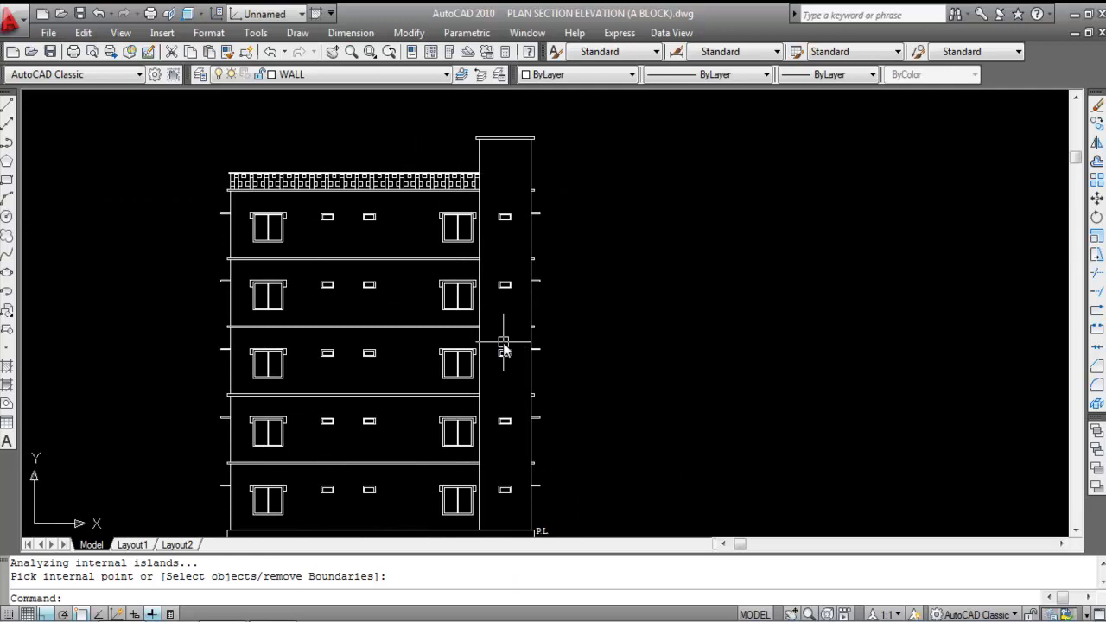
Step: Start a new hatch with the BRSTONE brick pattern at scale 60
type("H")
key("Return")
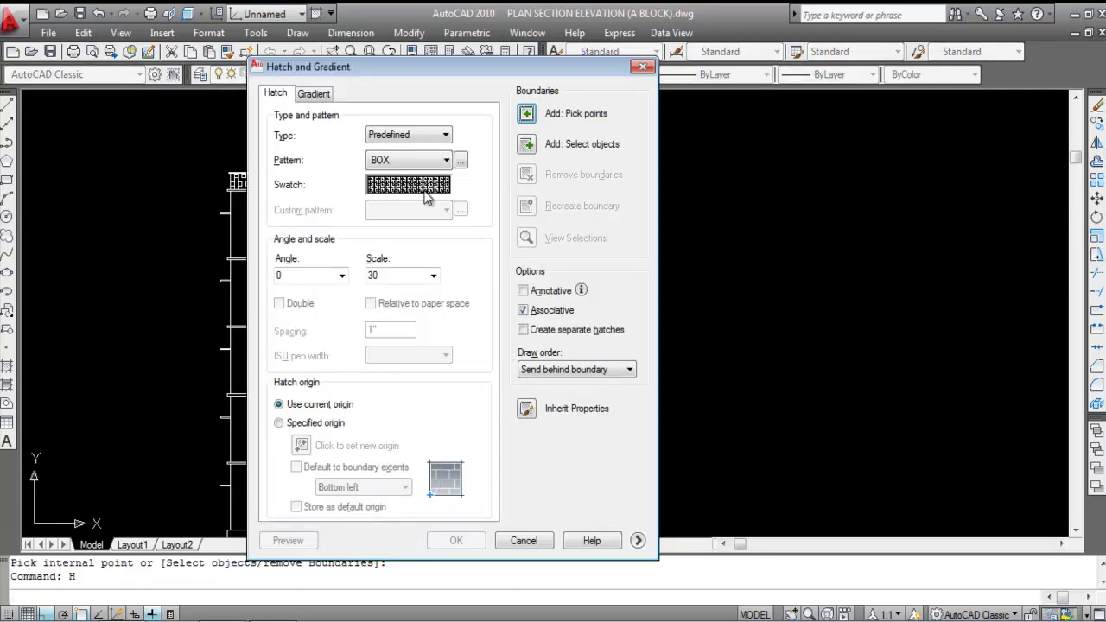
left_click(425, 197)
left_click(551, 468)
scroll(550, 409, "down", 3)
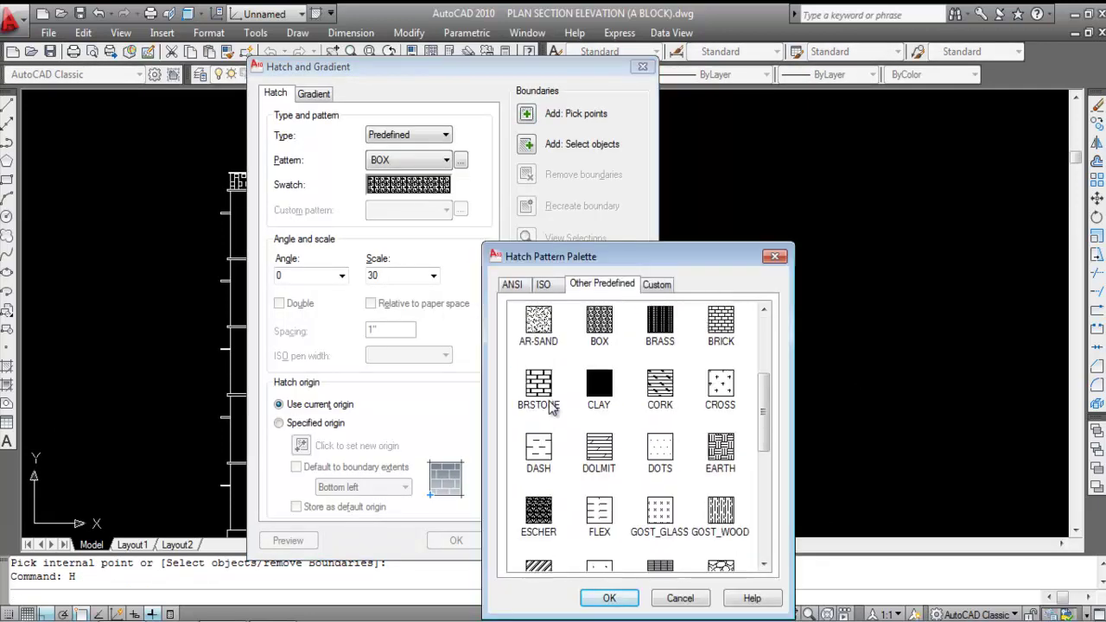
scroll(558, 447, "down", 6)
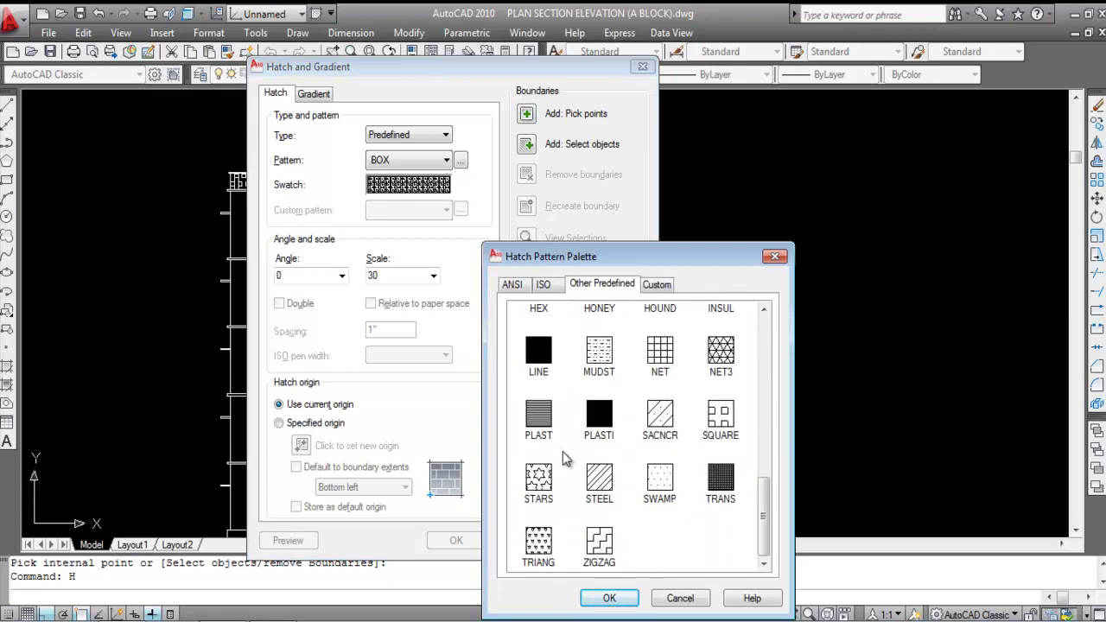
scroll(599, 507, "up", 6)
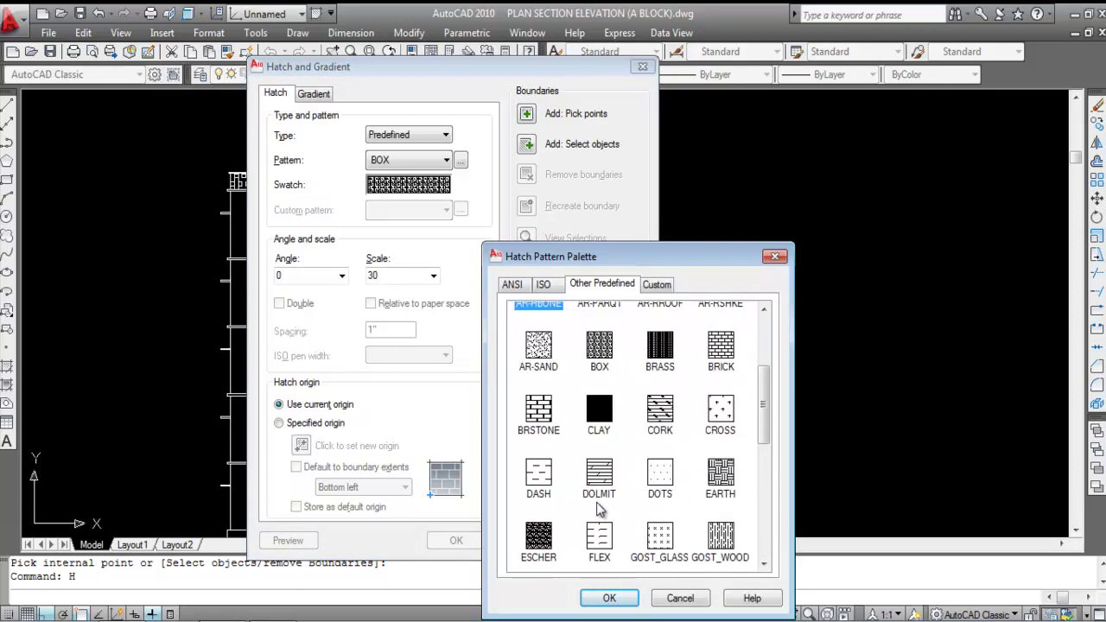
left_click(545, 417)
left_click(609, 598)
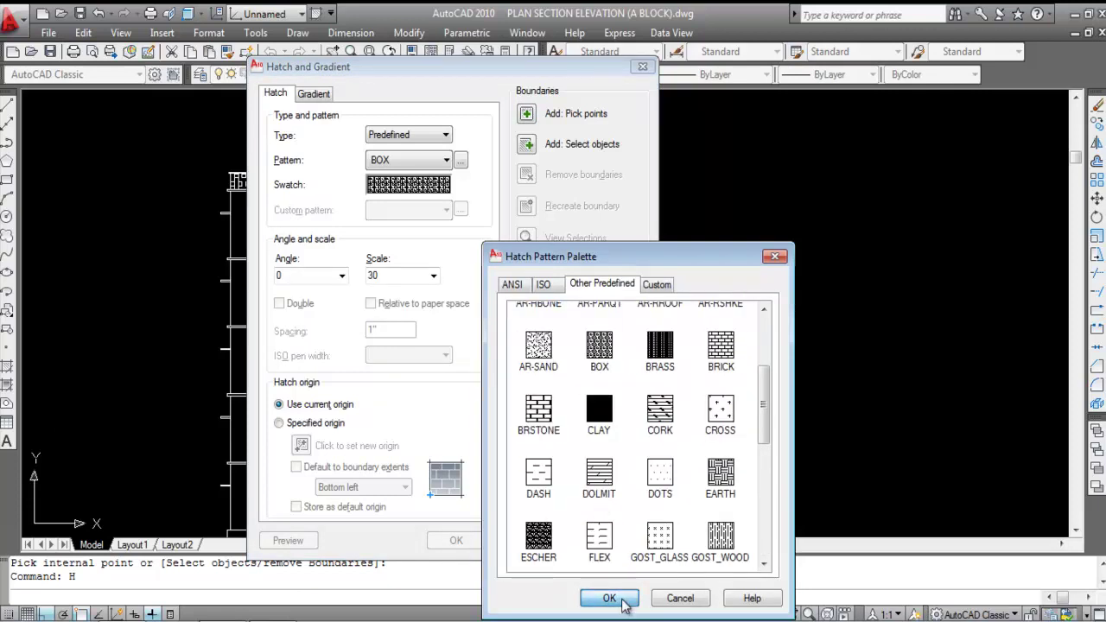
double_click(388, 275)
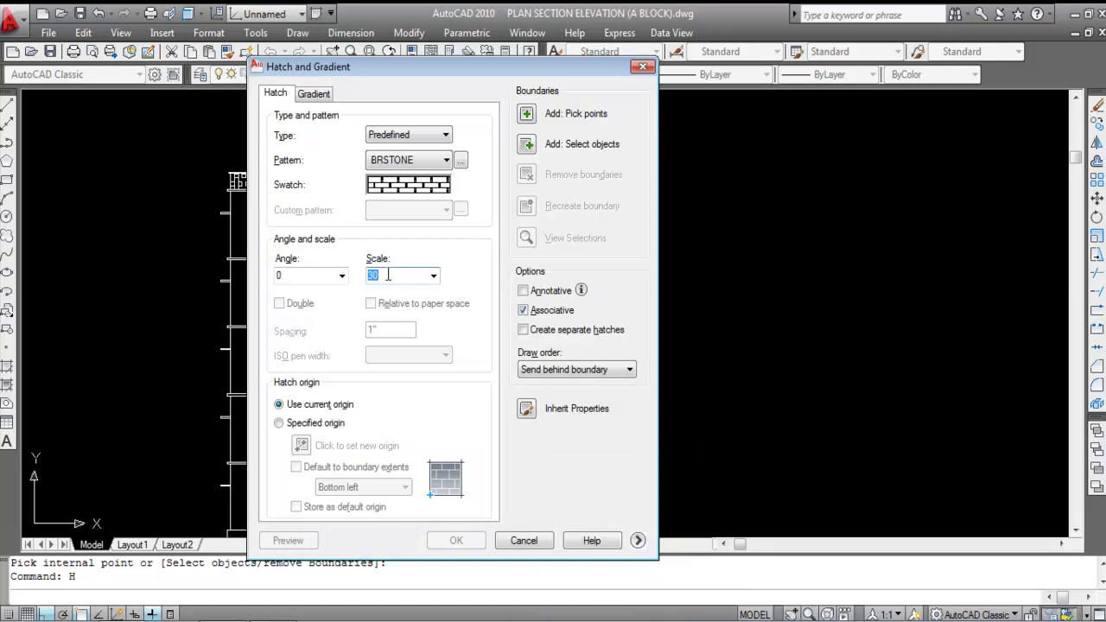
type("60")
Step: Pick inside the staircase tower and apply the BRSTONE hatch
left_click(526, 113)
scroll(263, 235, "down", 2)
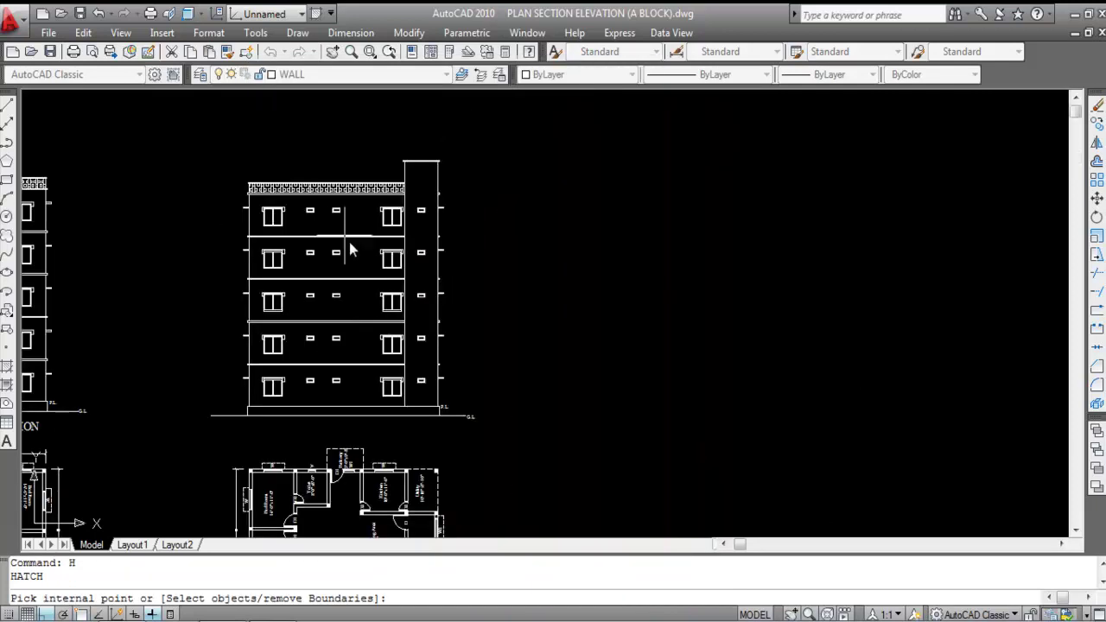
left_click(420, 283)
scroll(421, 284, "up", 4)
scroll(511, 304, "down", 3)
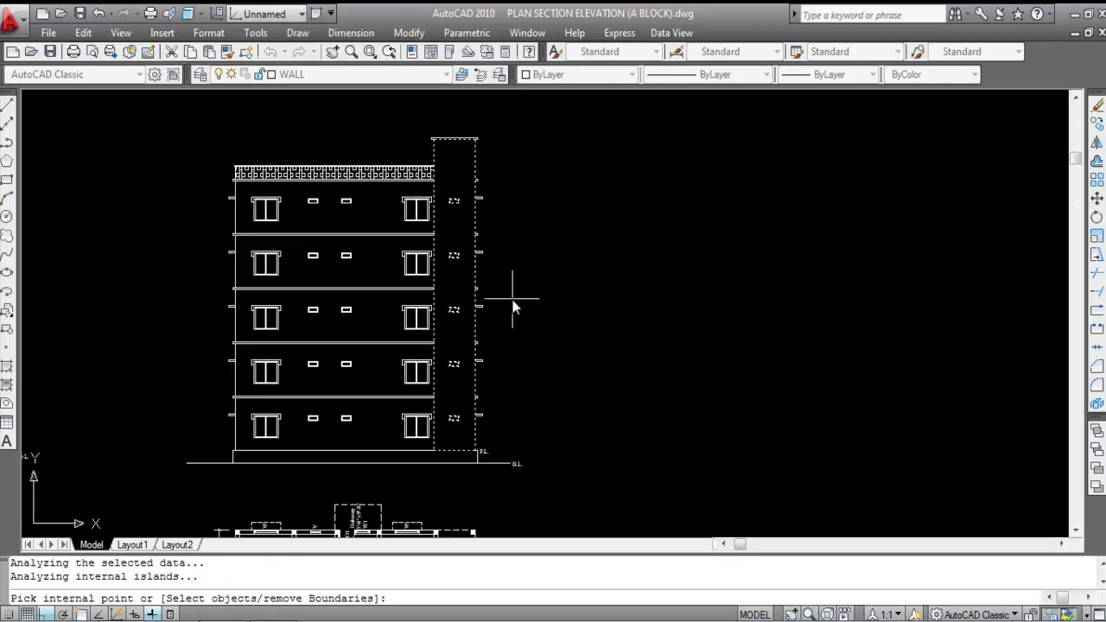
key("Return")
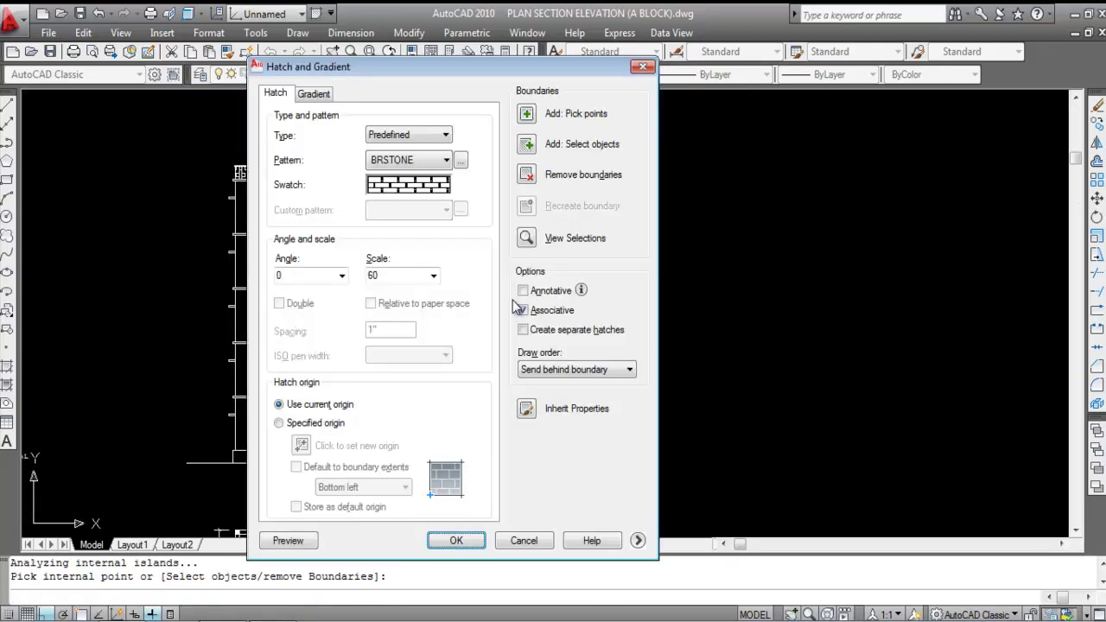
key("Return")
Step: Regenerate the drawing with RE and inspect the hatched tower
scroll(513, 300, "up", 3)
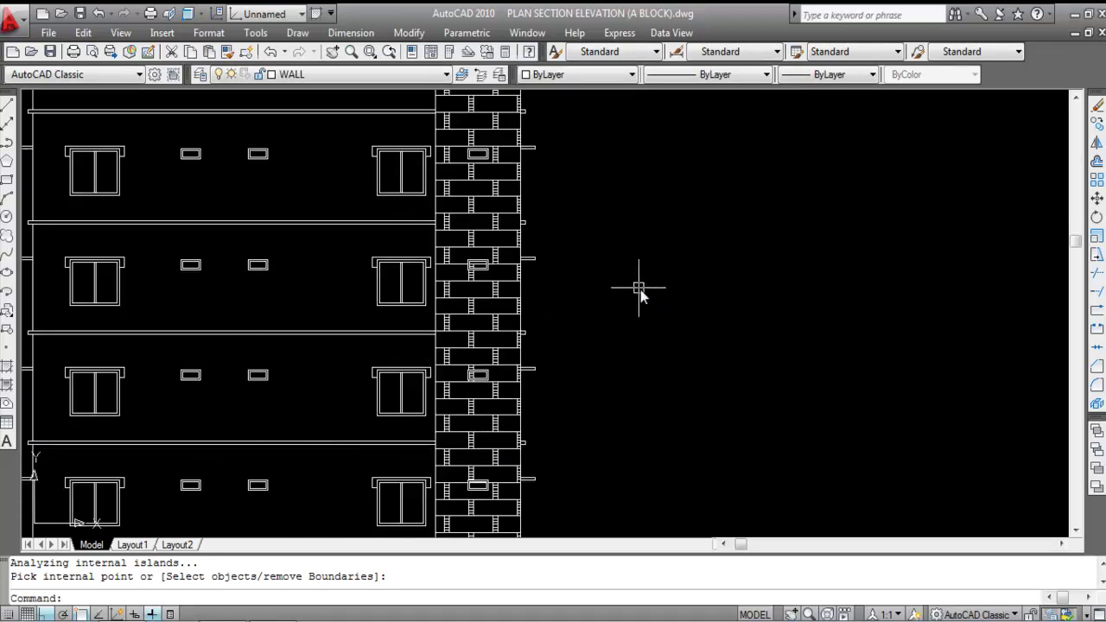
type("RE")
key("Return")
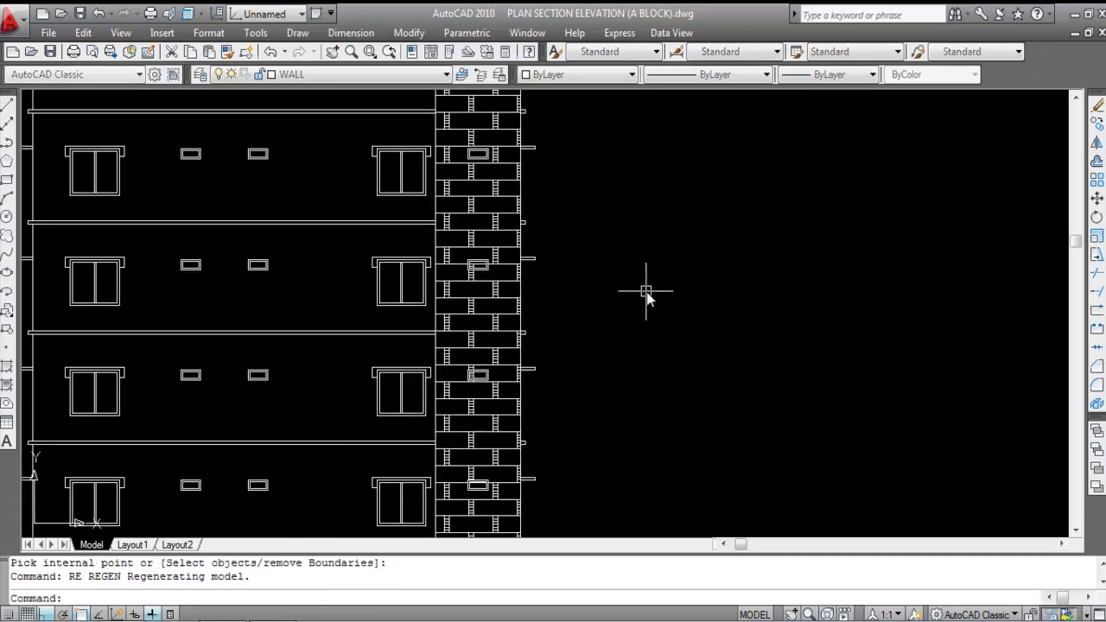
scroll(648, 260, "down", 2)
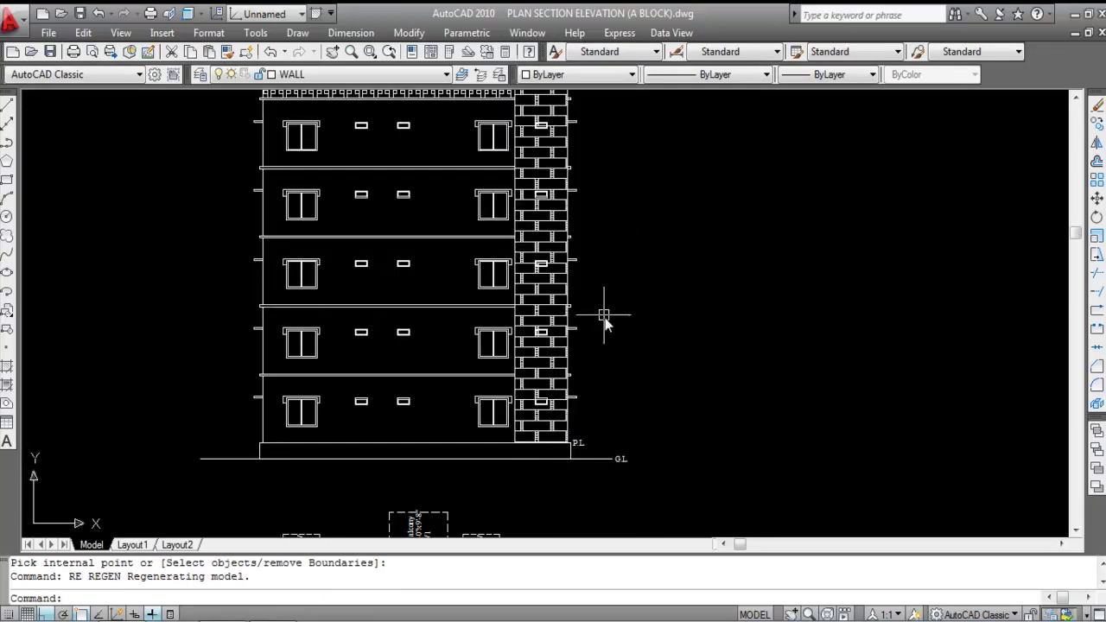
scroll(605, 314, "down", 2)
scroll(630, 254, "up", 3)
scroll(628, 259, "down", 3)
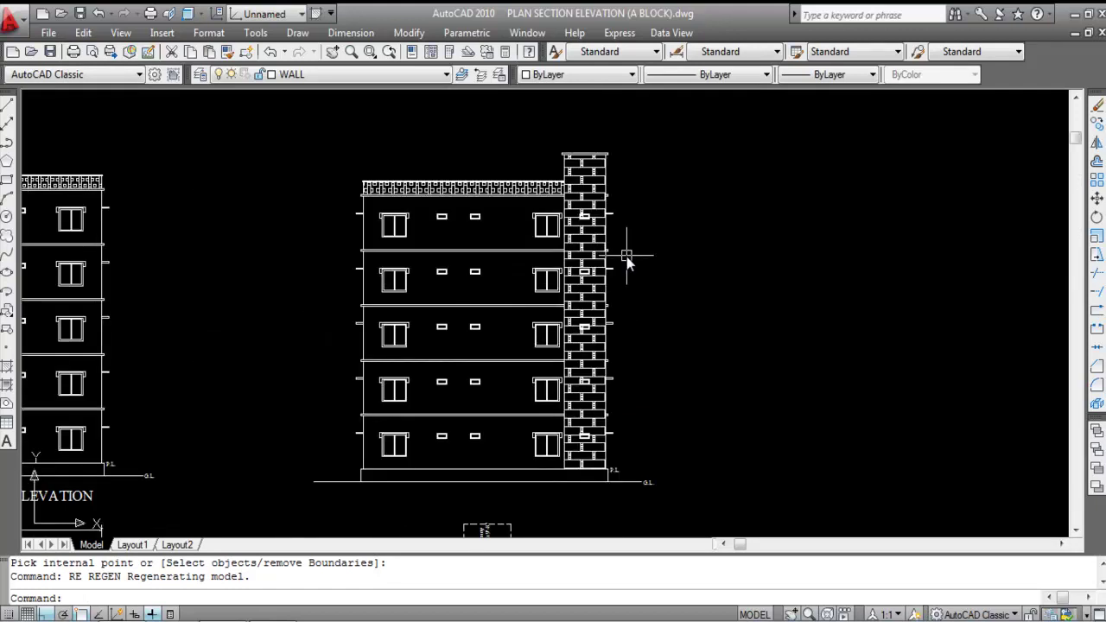
Step: Edit the tower's brick hatch, changing its scale from 60 to 50
scroll(672, 368, "up", 1)
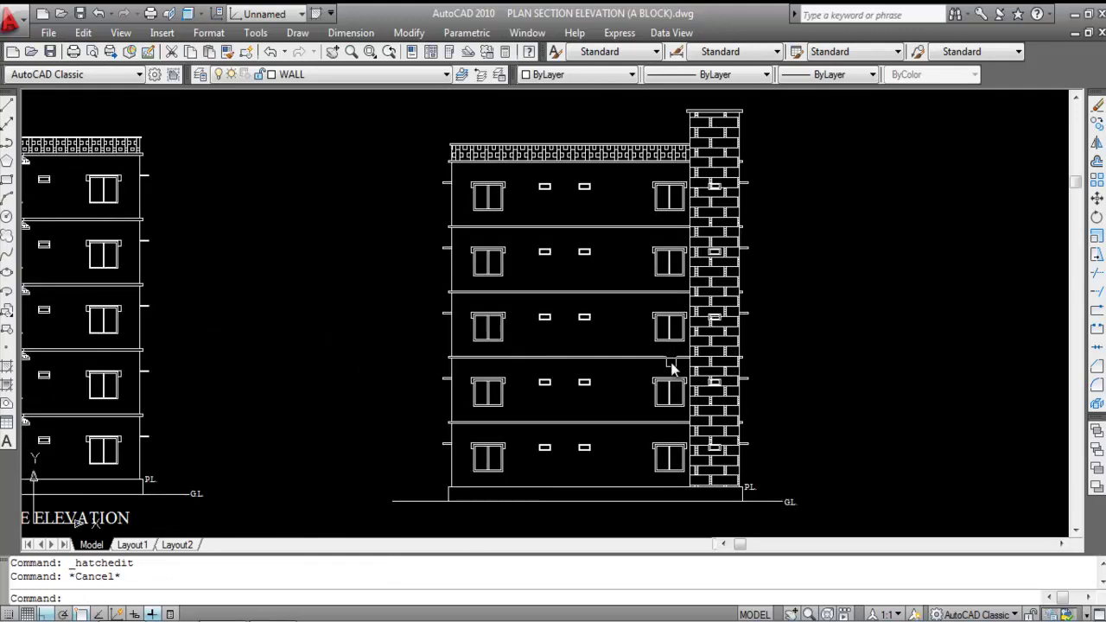
scroll(739, 287, "up", 2)
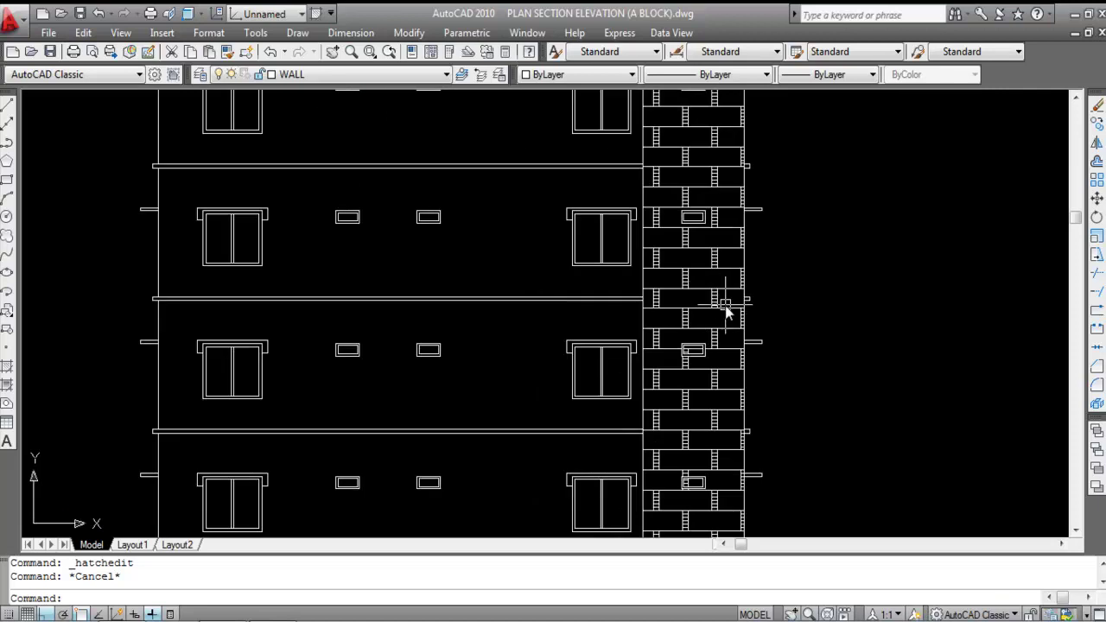
double_click(717, 306)
double_click(390, 275)
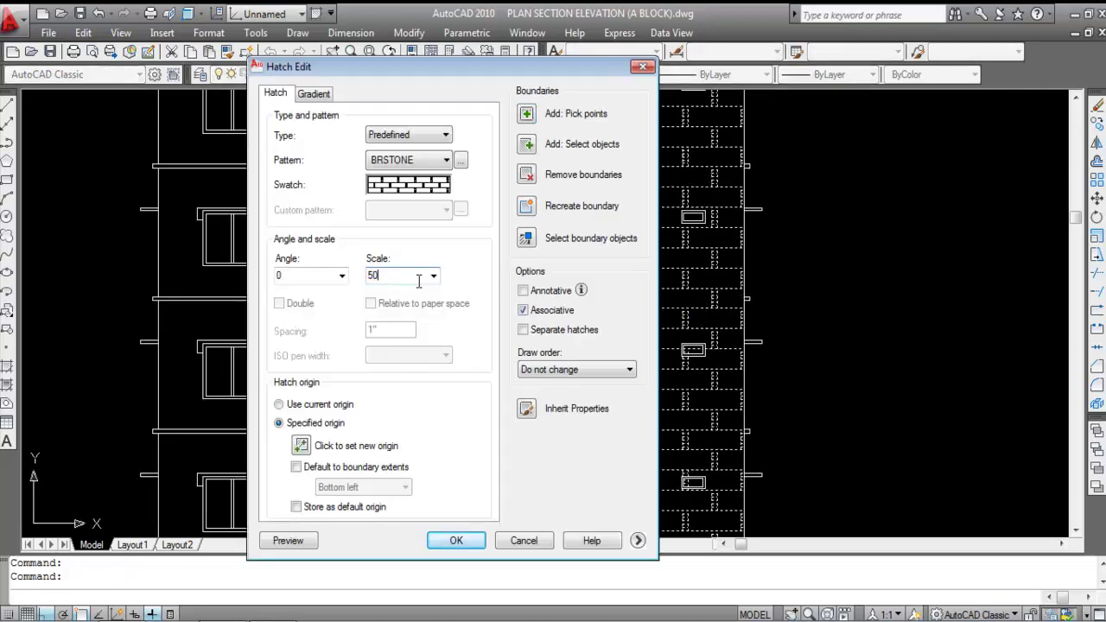
key("Return")
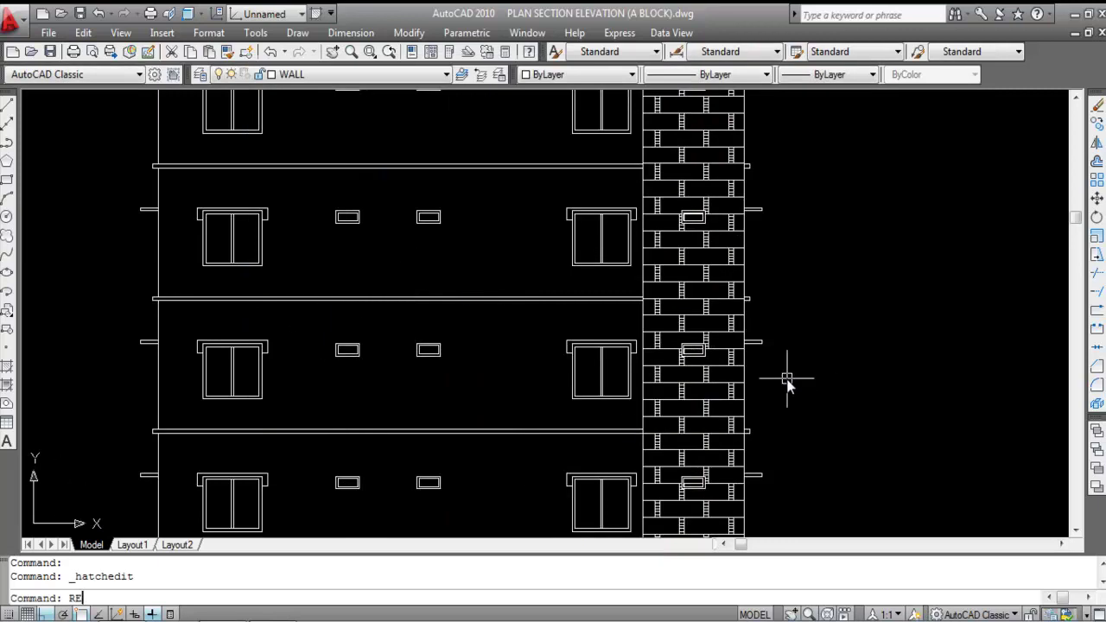
Step: Regenerate the display, review the hatching, and start the XLINE construction-line command
type("RE")
key("Return")
scroll(746, 353, "down", 1)
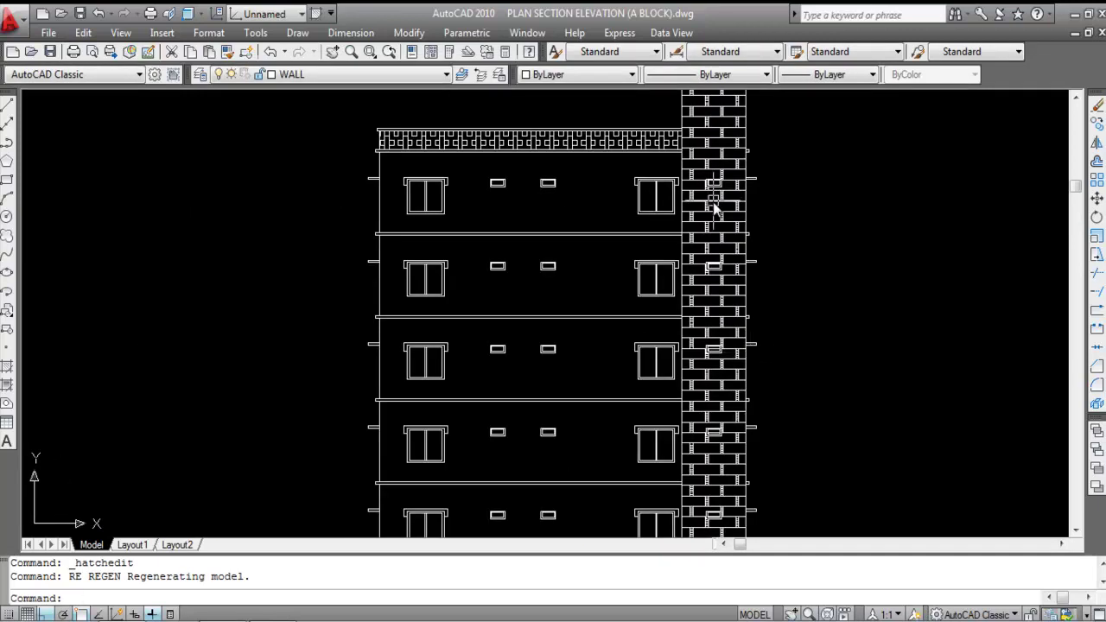
scroll(714, 208, "down", 2)
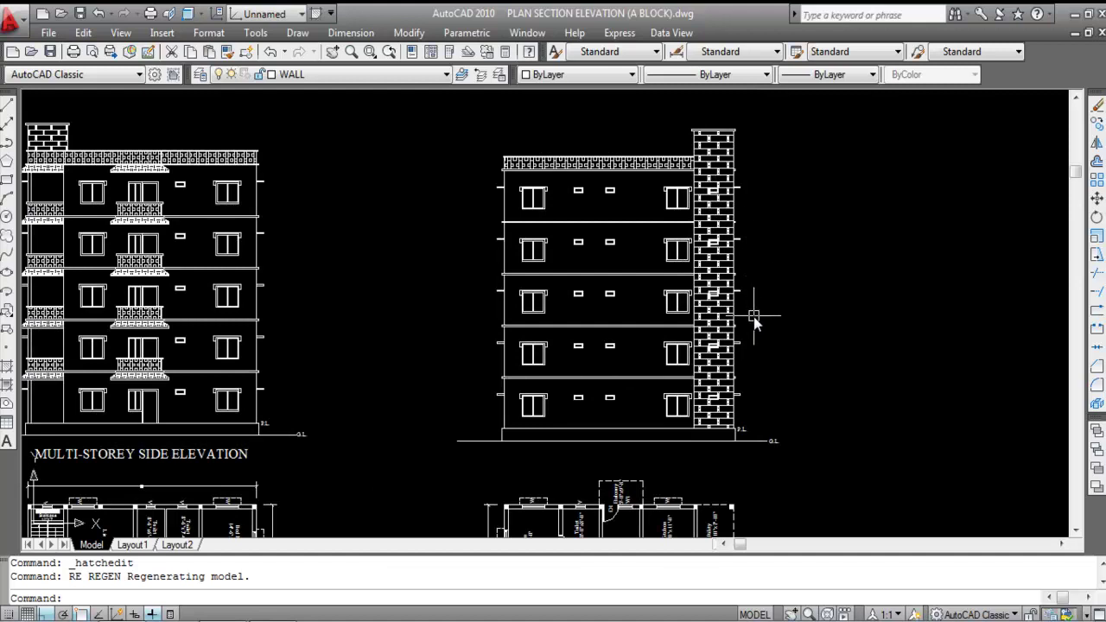
scroll(741, 333, "up", 3)
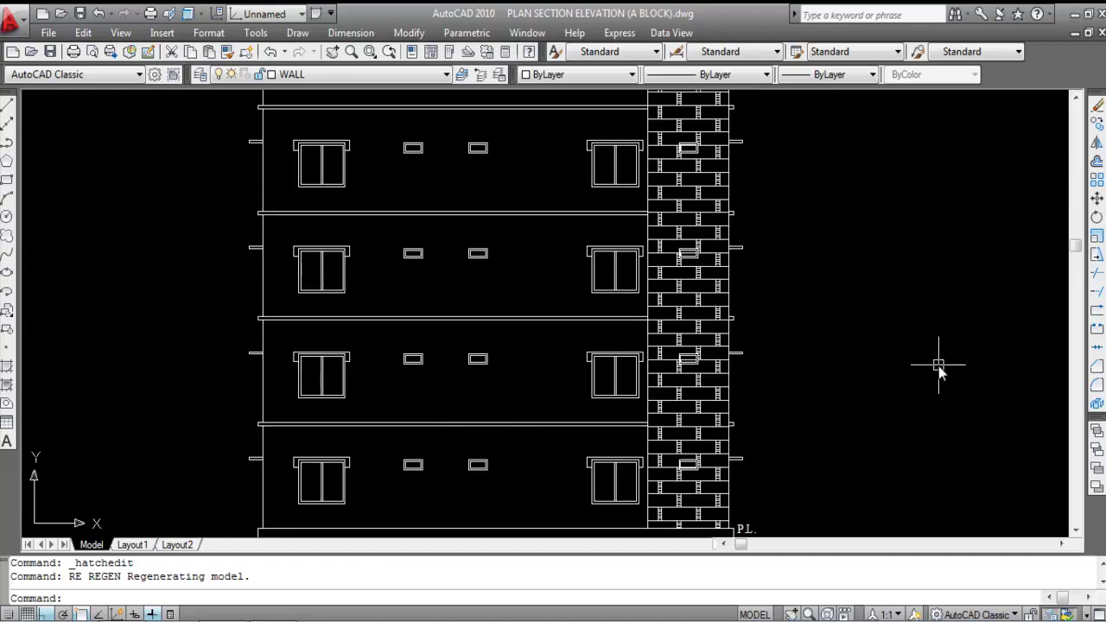
scroll(939, 366, "down", 2)
scroll(842, 294, "down", 2)
scroll(825, 259, "down", 2)
scroll(795, 471, "up", 2)
scroll(743, 467, "up", 2)
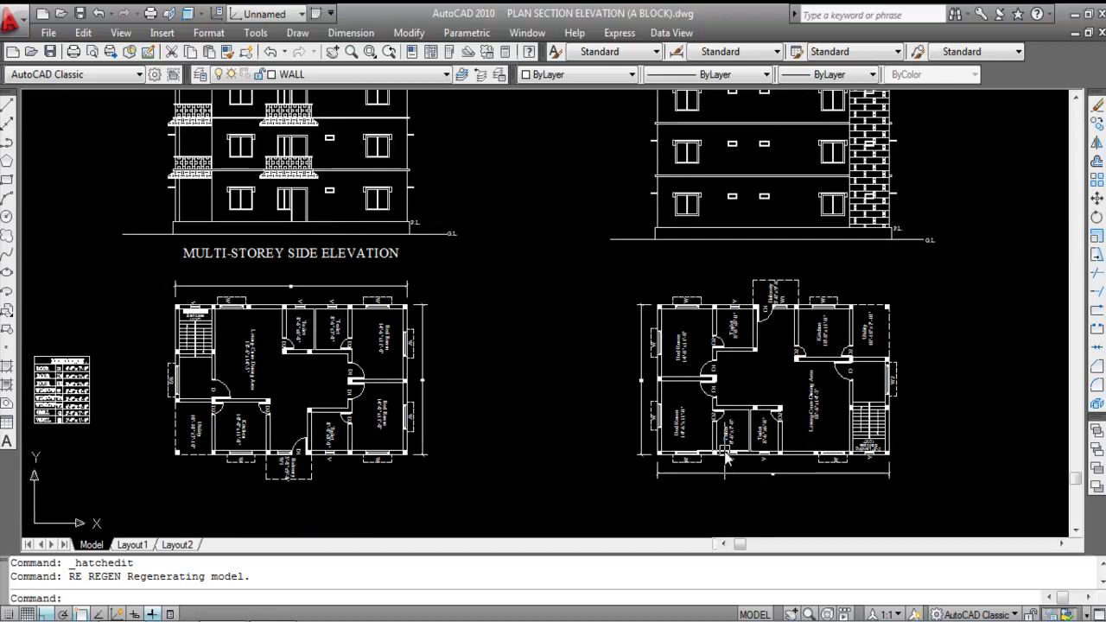
type("XL")
key("Return")
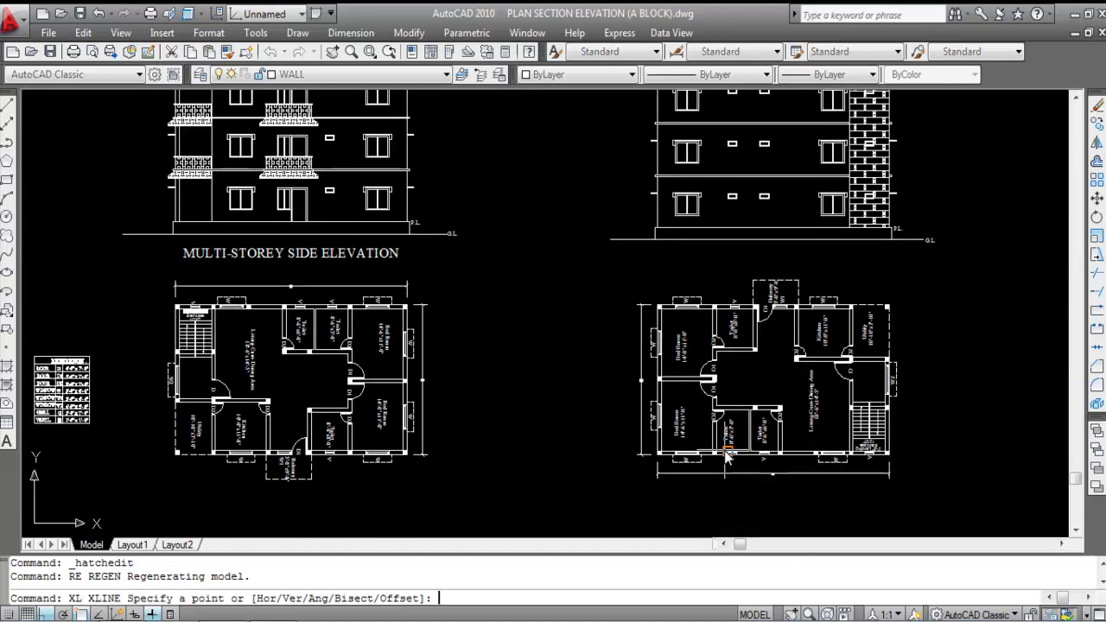
type("V")
key("Return")
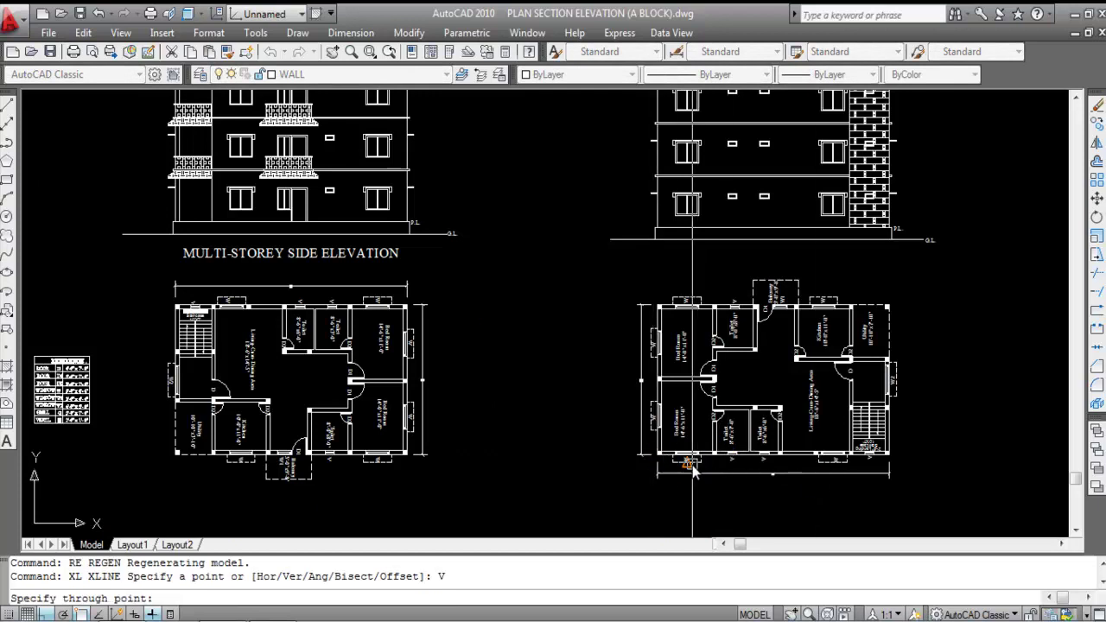
scroll(644, 458, "up", 3)
scroll(644, 458, "down", 4)
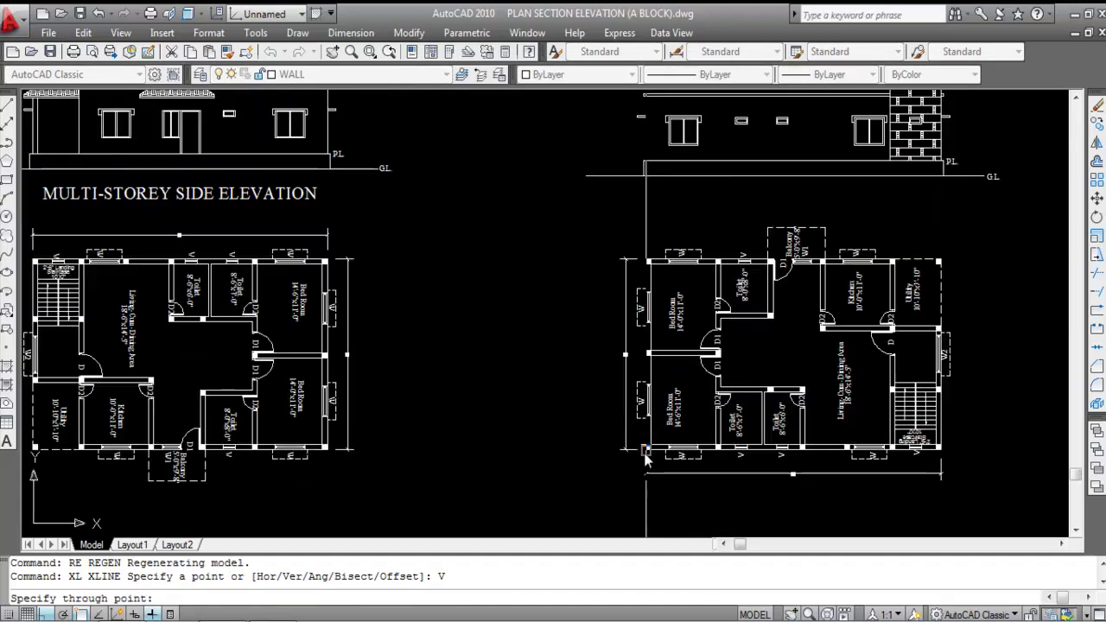
scroll(644, 458, "up", 5)
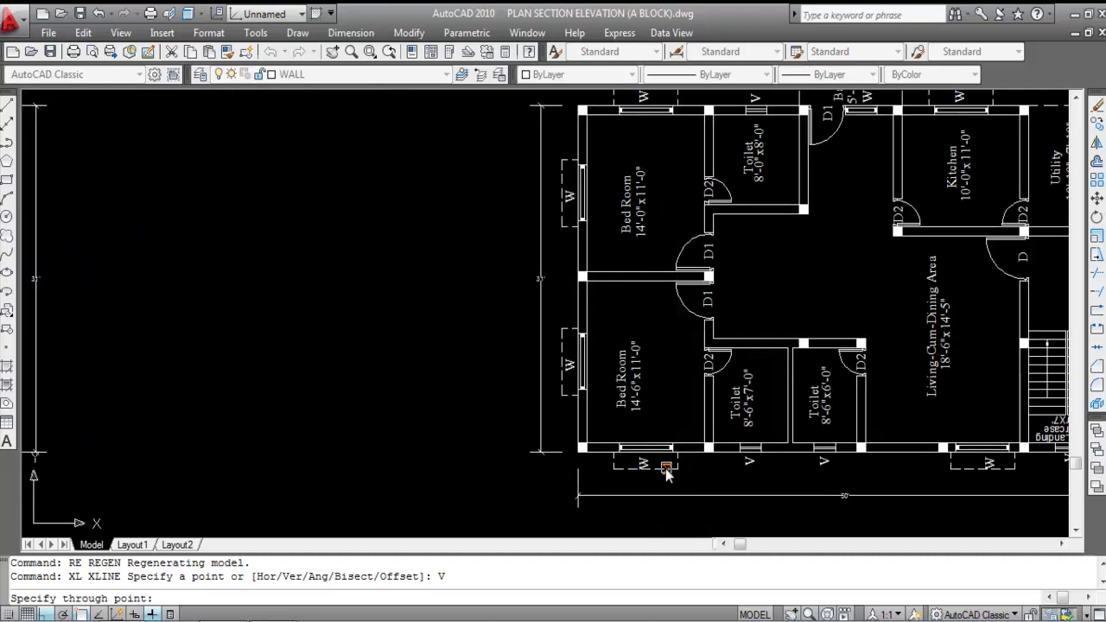
scroll(615, 460, "down", 5)
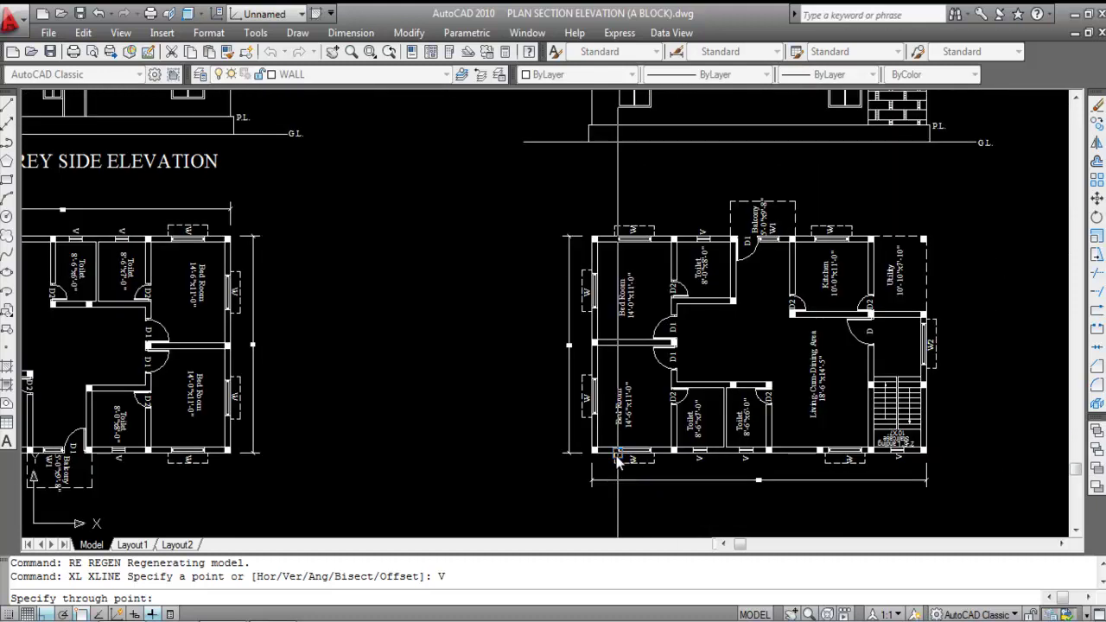
scroll(619, 463, "up", 6)
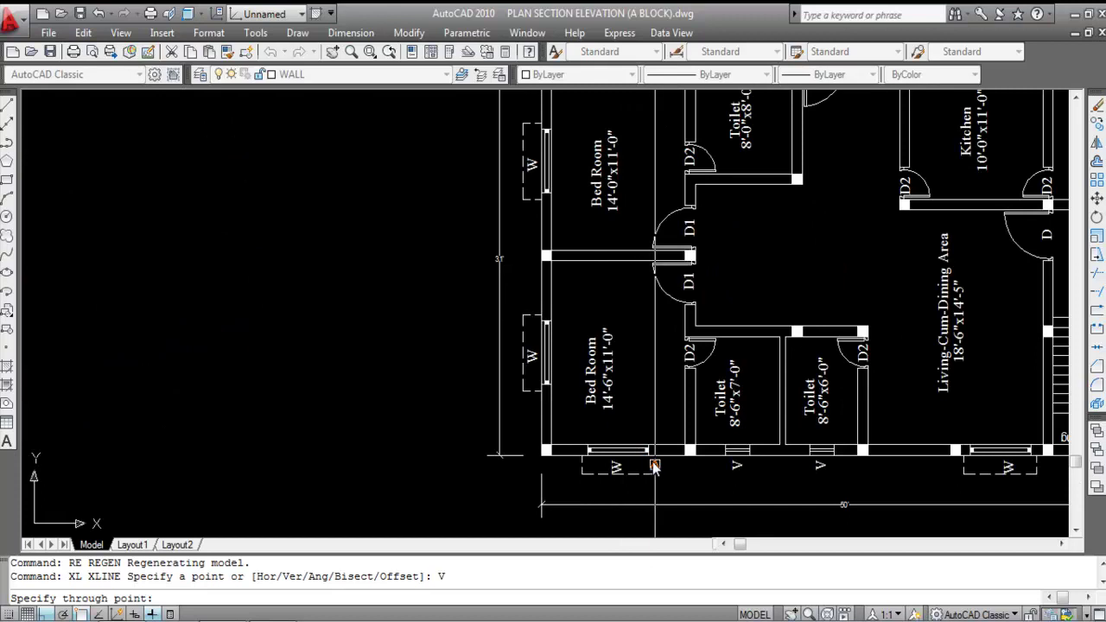
scroll(639, 454, "down", 5)
scroll(647, 463, "up", 6)
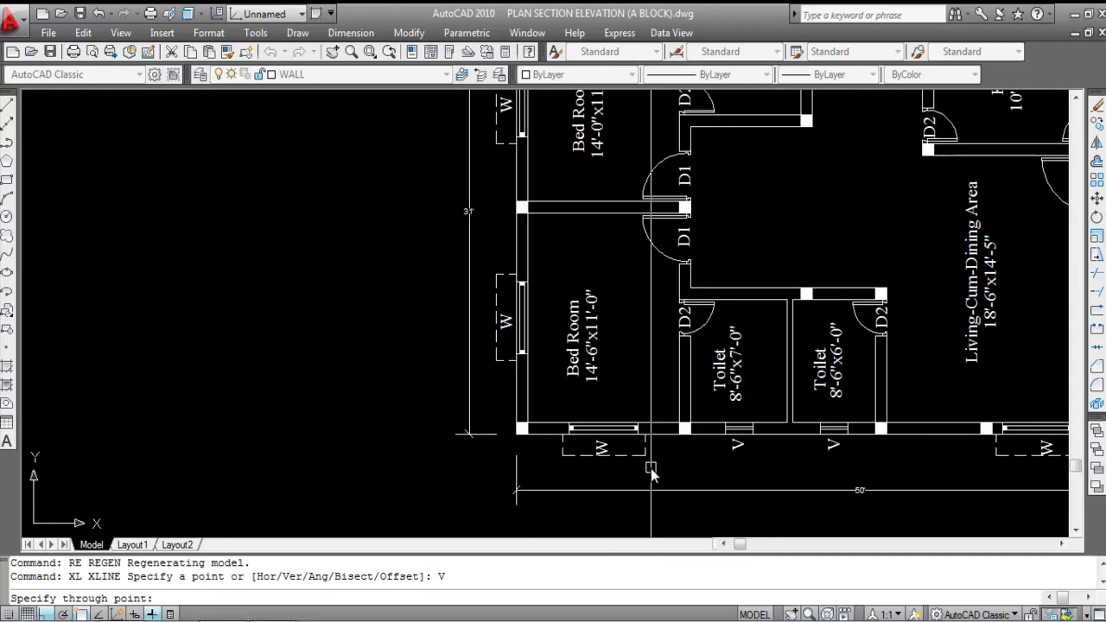
scroll(648, 464, "down", 6)
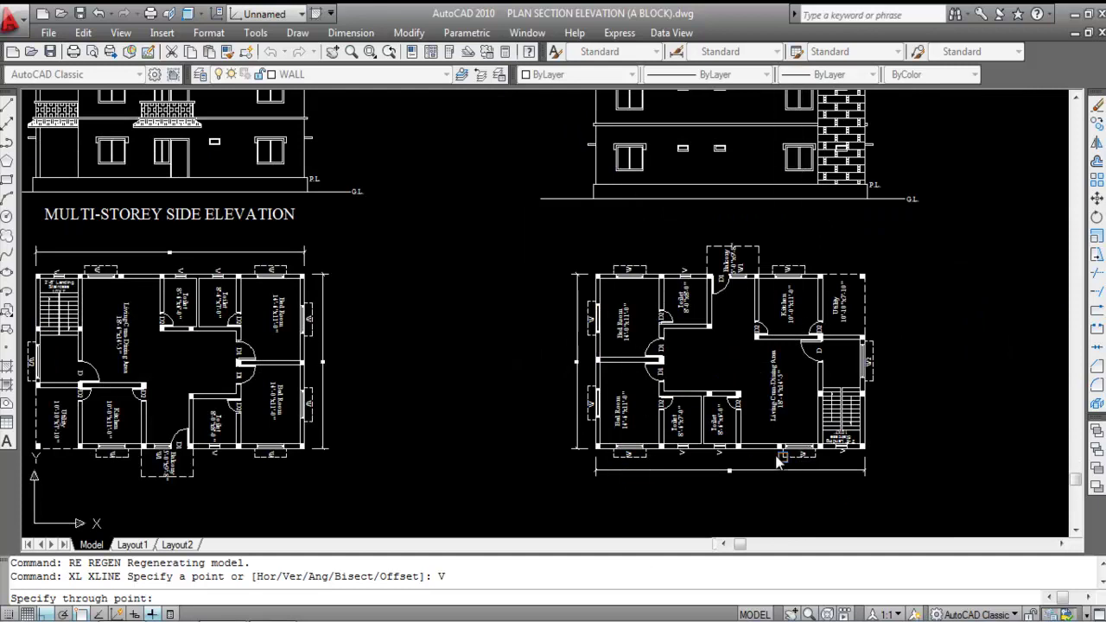
scroll(707, 458, "up", 2)
scroll(704, 454, "down", 2)
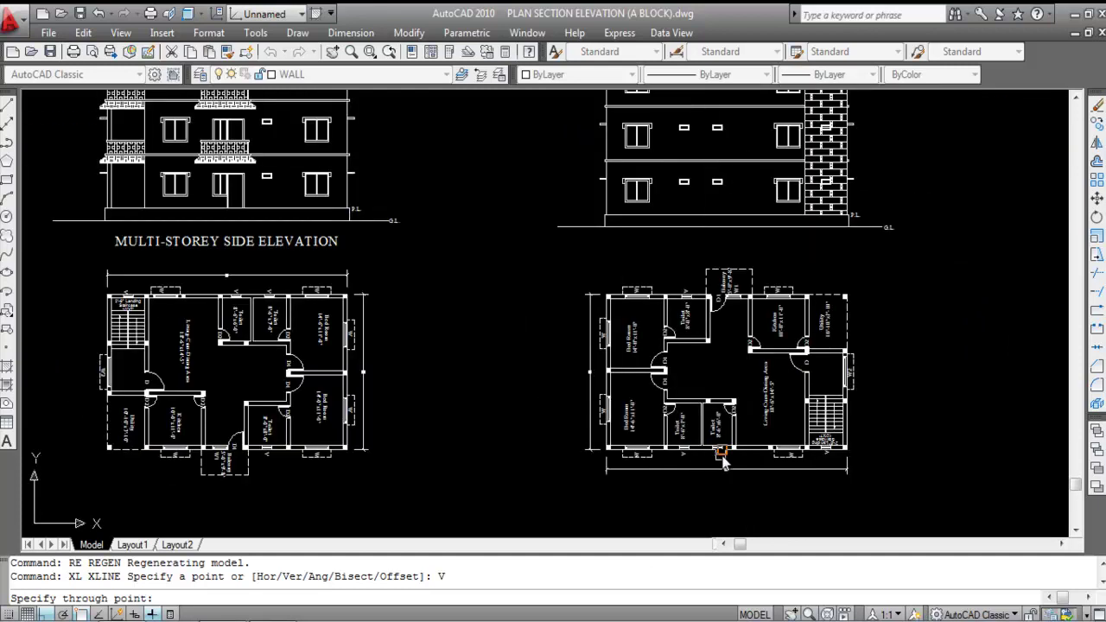
scroll(734, 457, "up", 4)
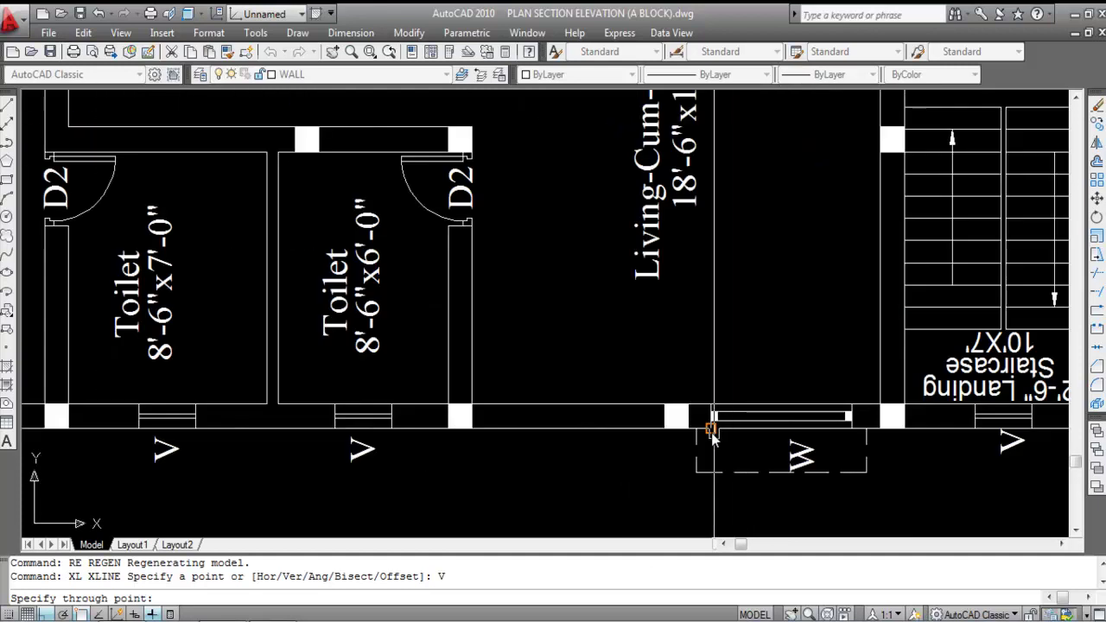
scroll(705, 430, "down", 3)
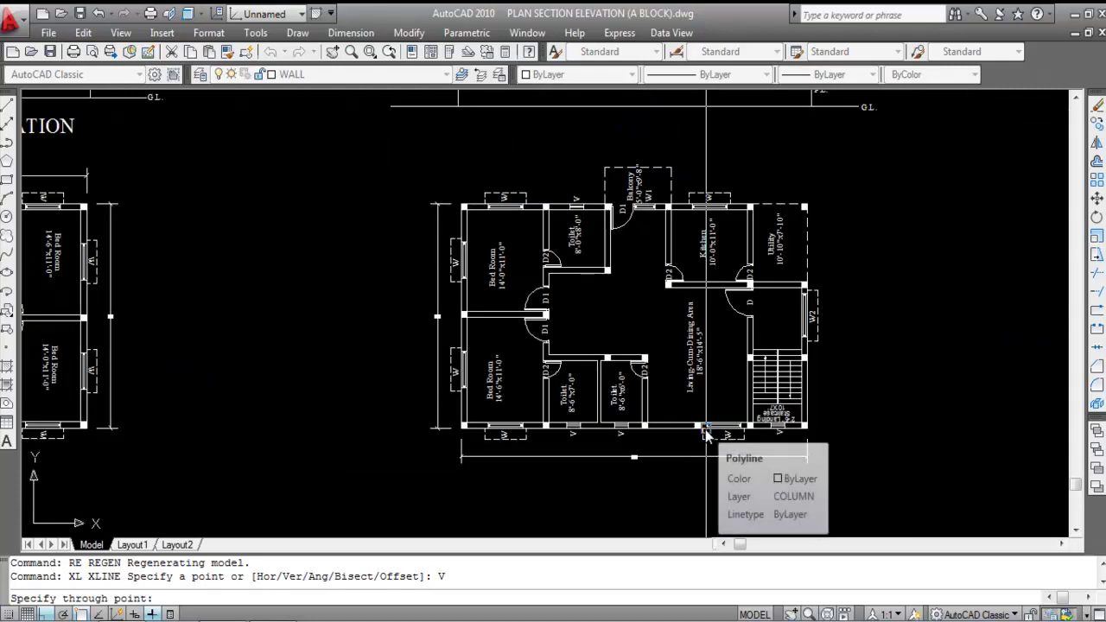
scroll(707, 436, "down", 2)
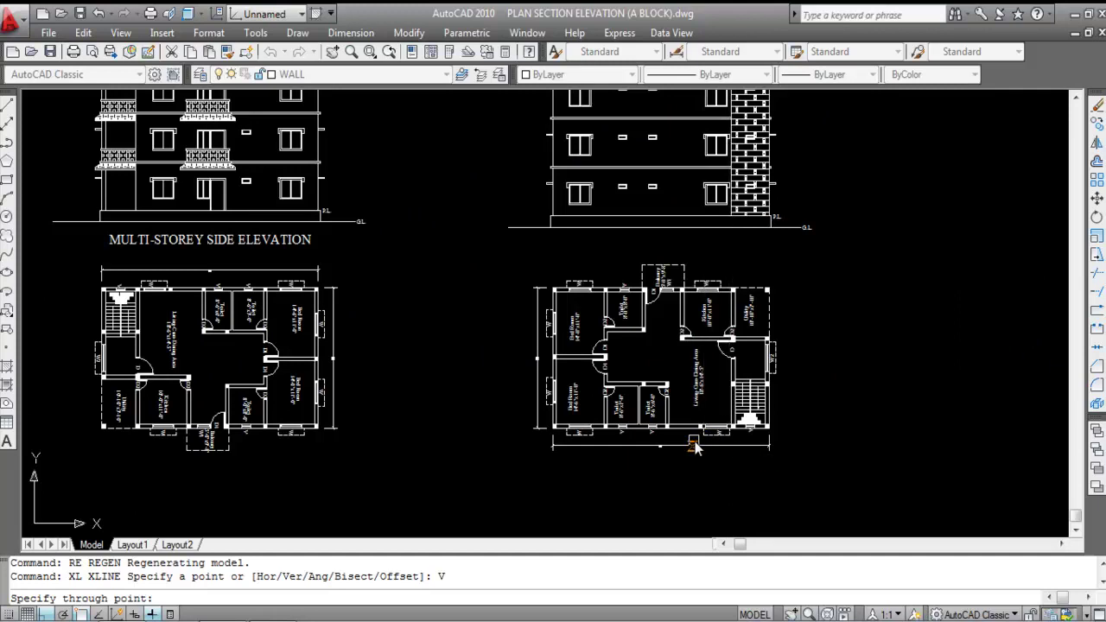
scroll(776, 436, "up", 5)
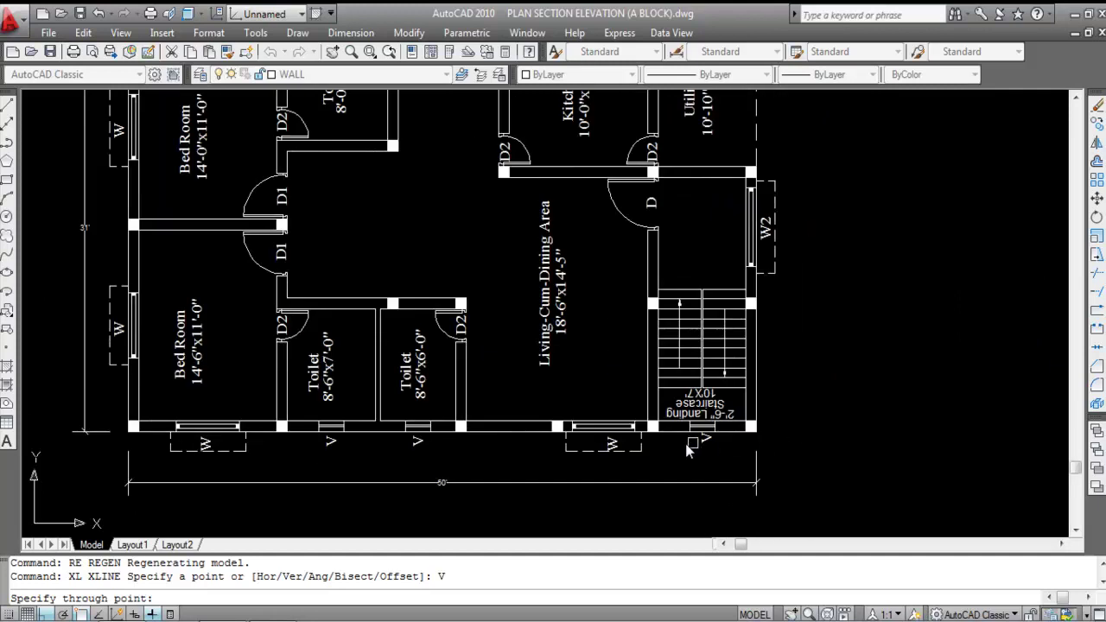
scroll(646, 436, "down", 5)
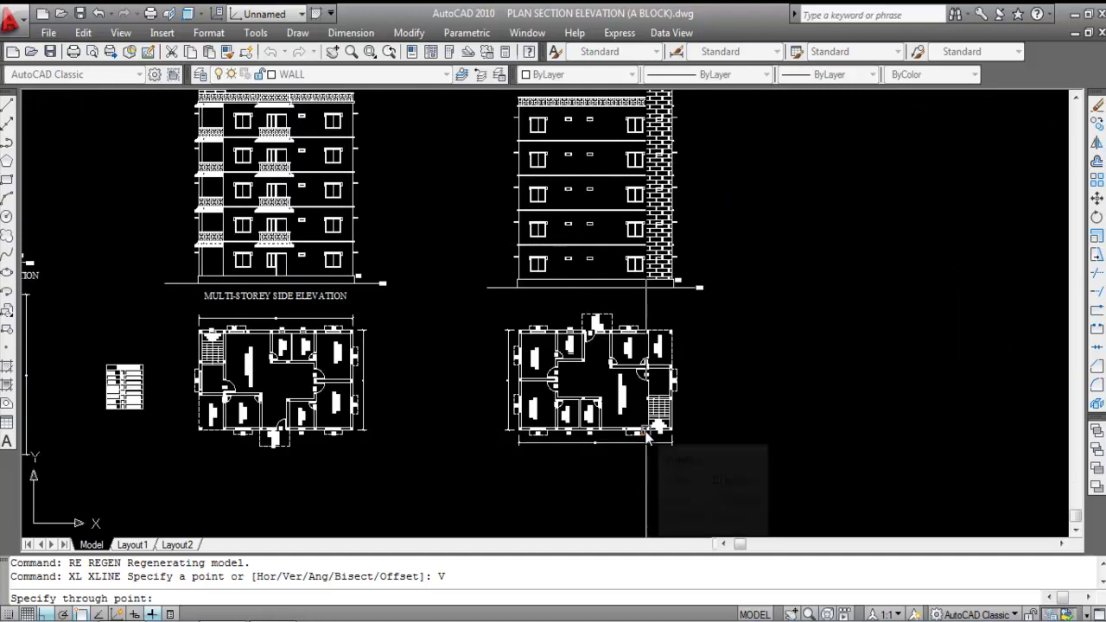
scroll(676, 432, "up", 5)
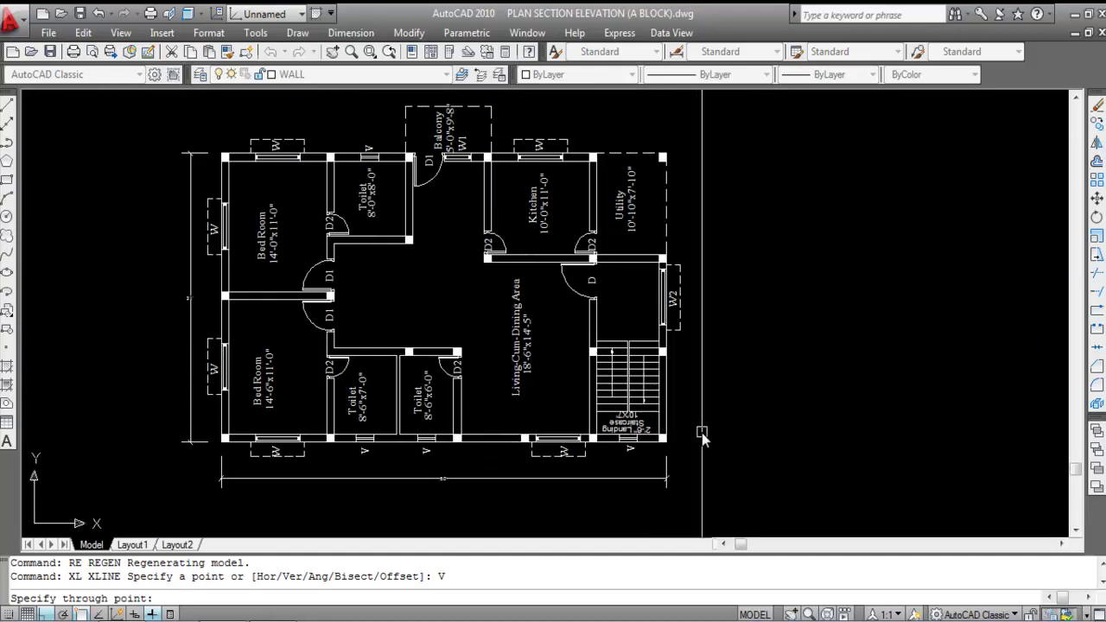
scroll(667, 445, "down", 4)
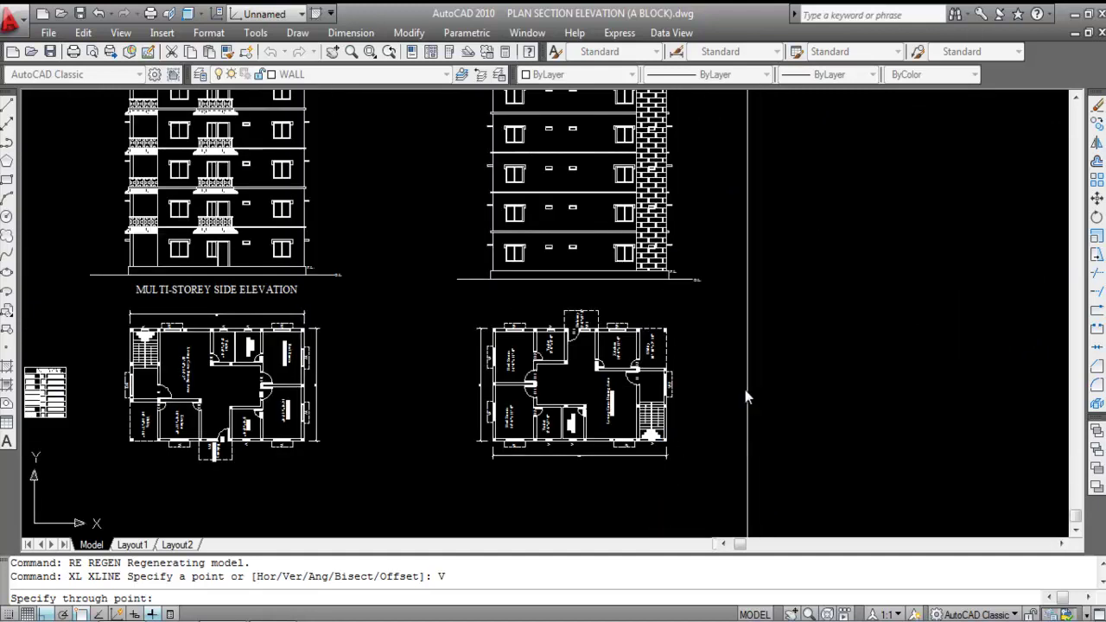
scroll(680, 410, "up", 3)
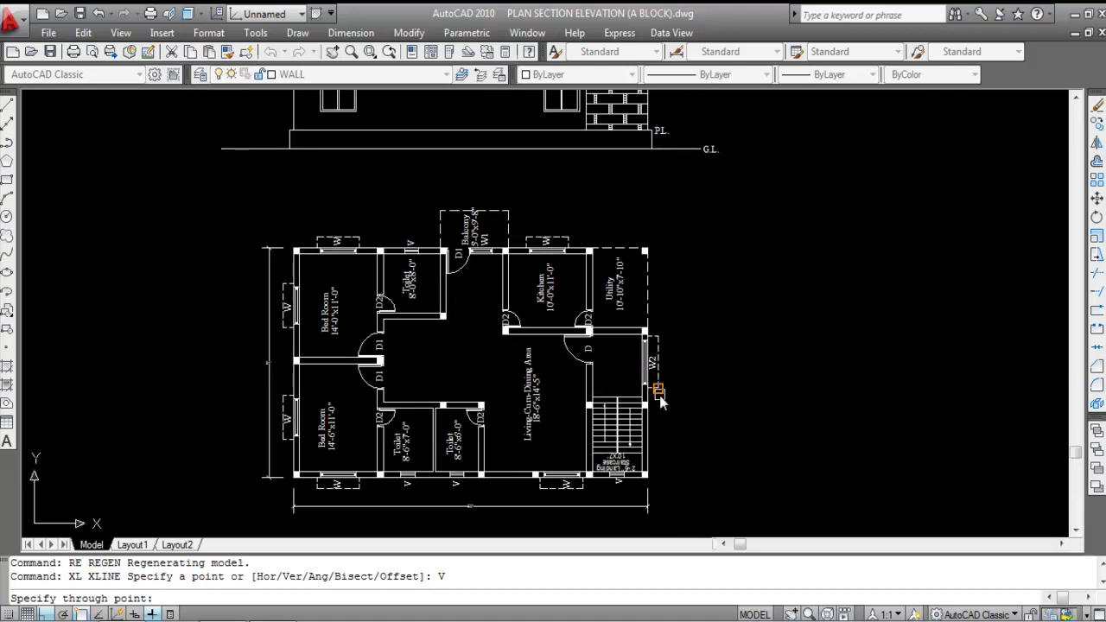
scroll(656, 387, "down", 4)
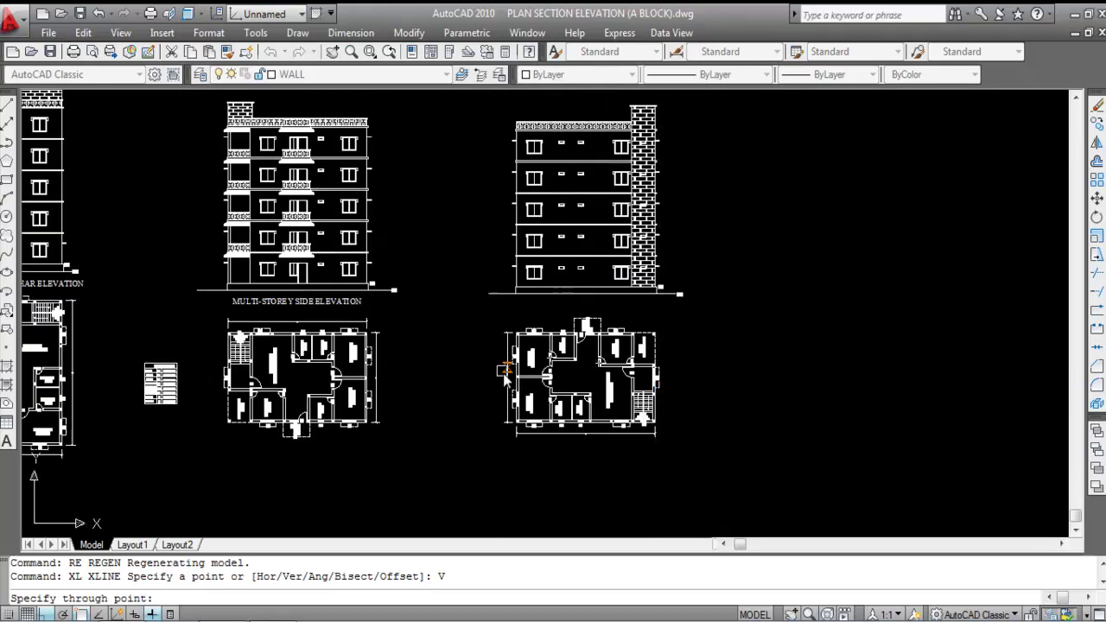
scroll(508, 384, "up", 5)
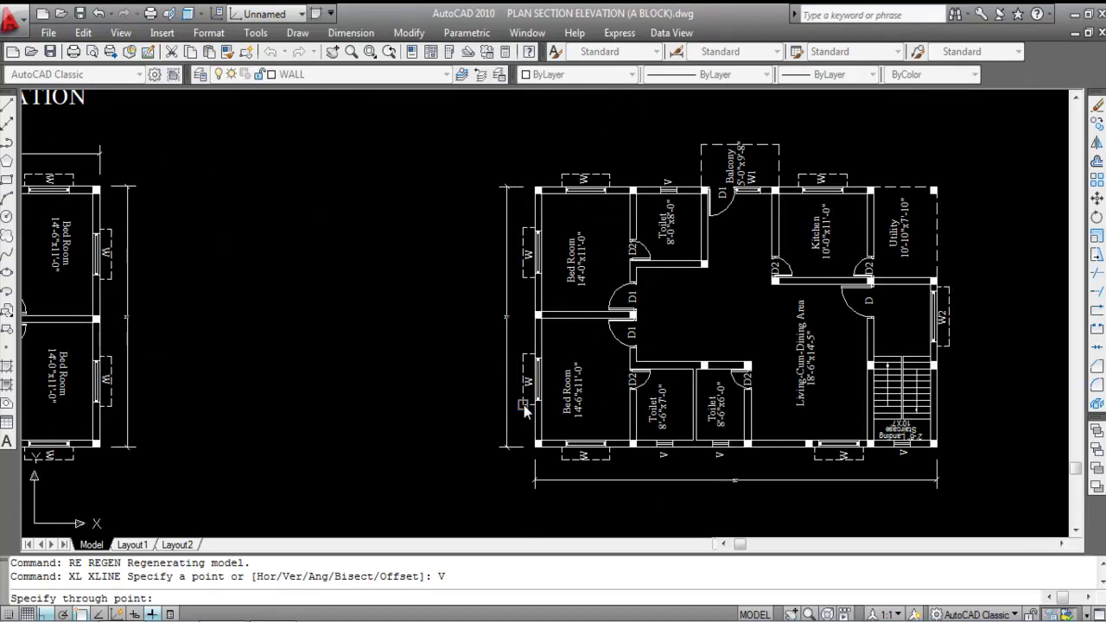
Step: End XLINE, review the brick column and parapet, and save the drawing with Ctrl+S
scroll(553, 406, "down", 5)
key("Escape")
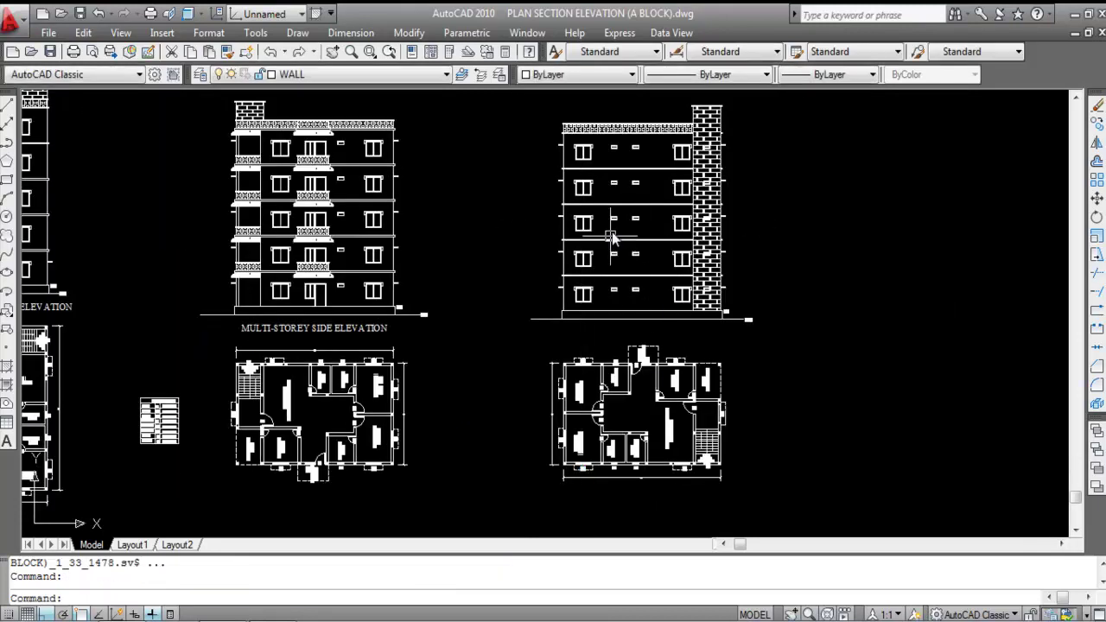
scroll(618, 238, "up", 3)
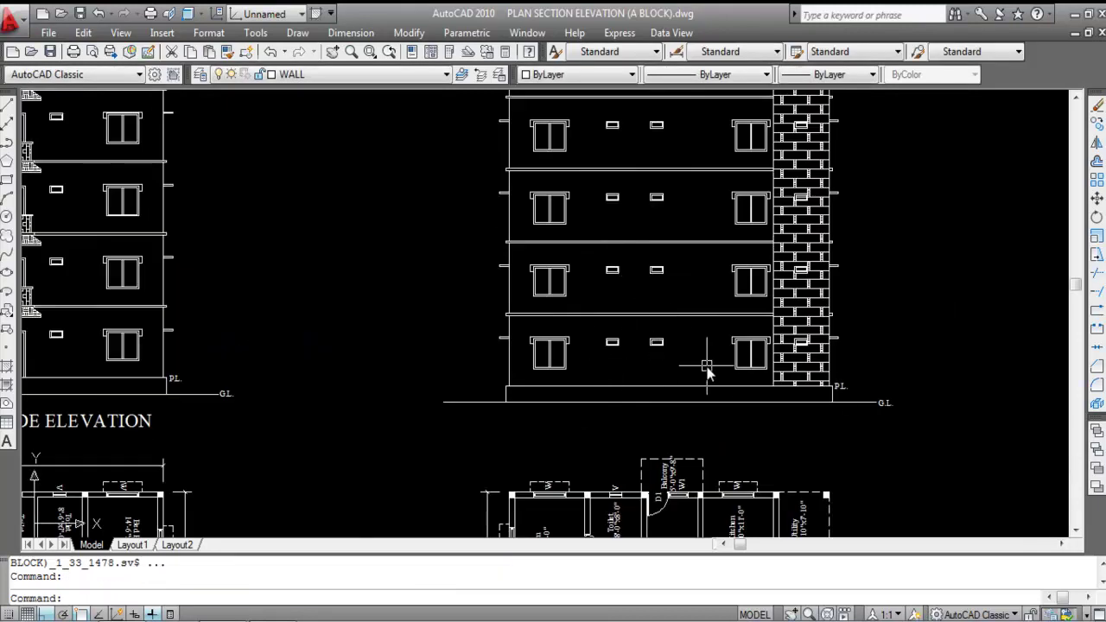
scroll(706, 369, "down", 2)
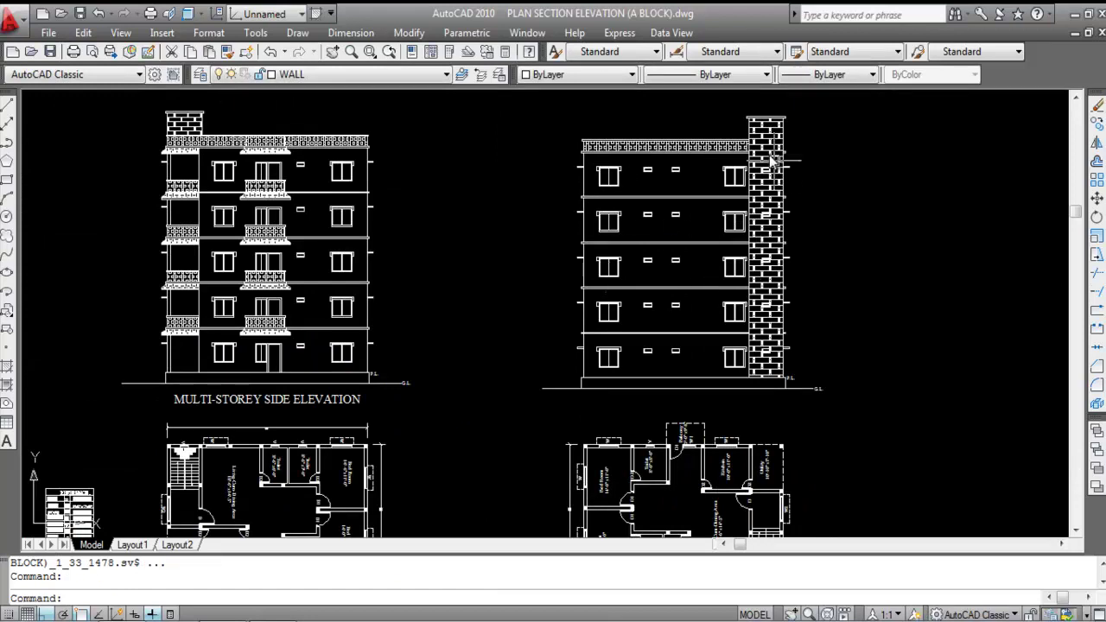
scroll(771, 160, "up", 4)
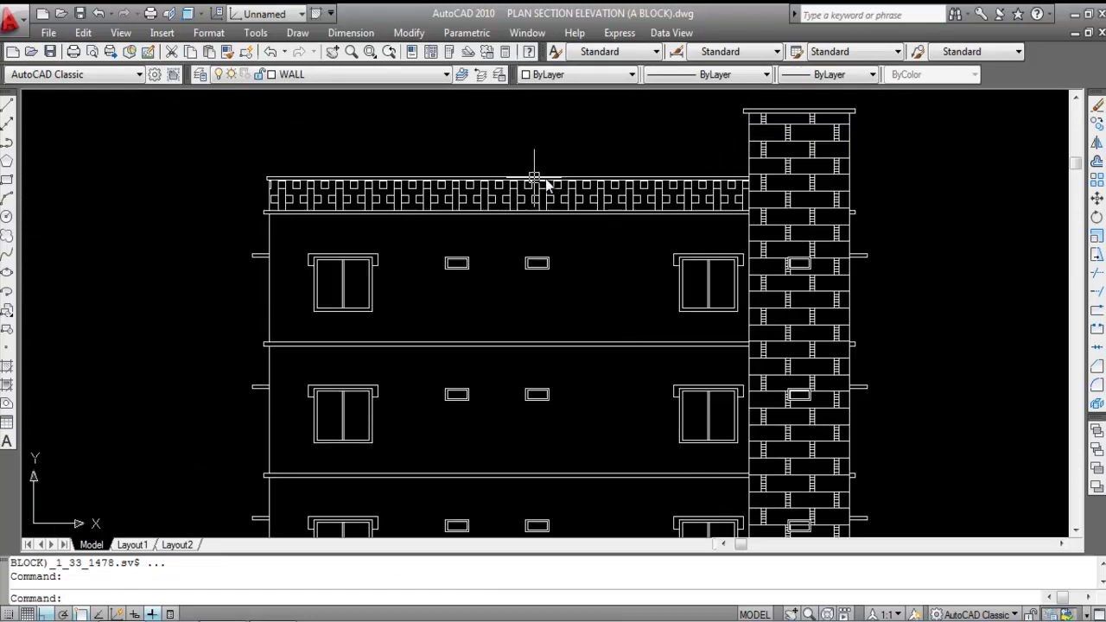
scroll(757, 116, "down", 2)
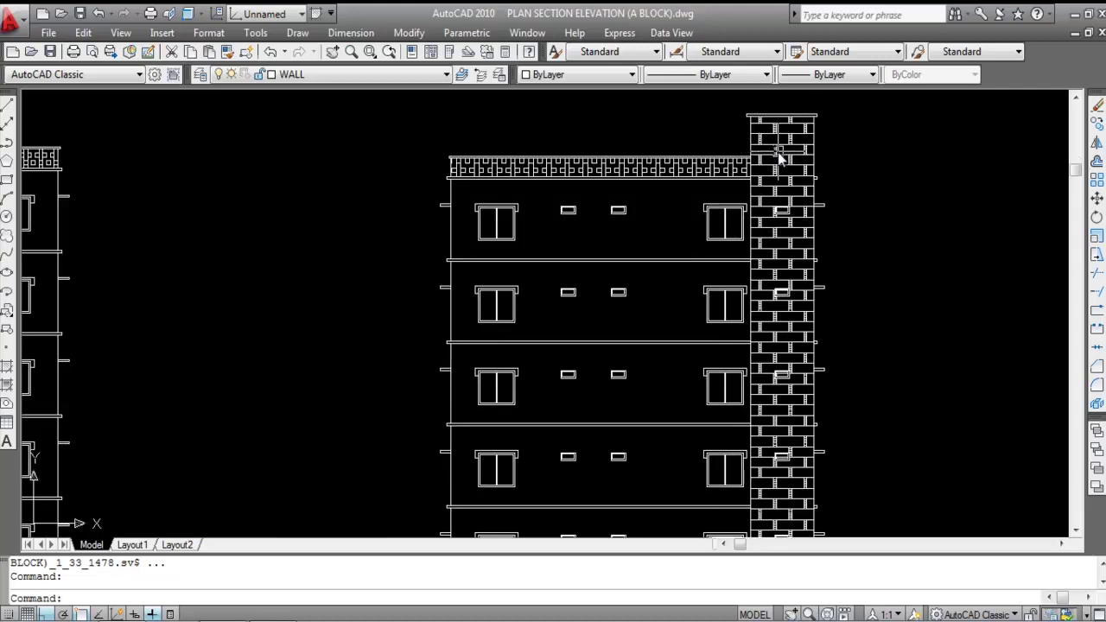
scroll(777, 152, "down", 4)
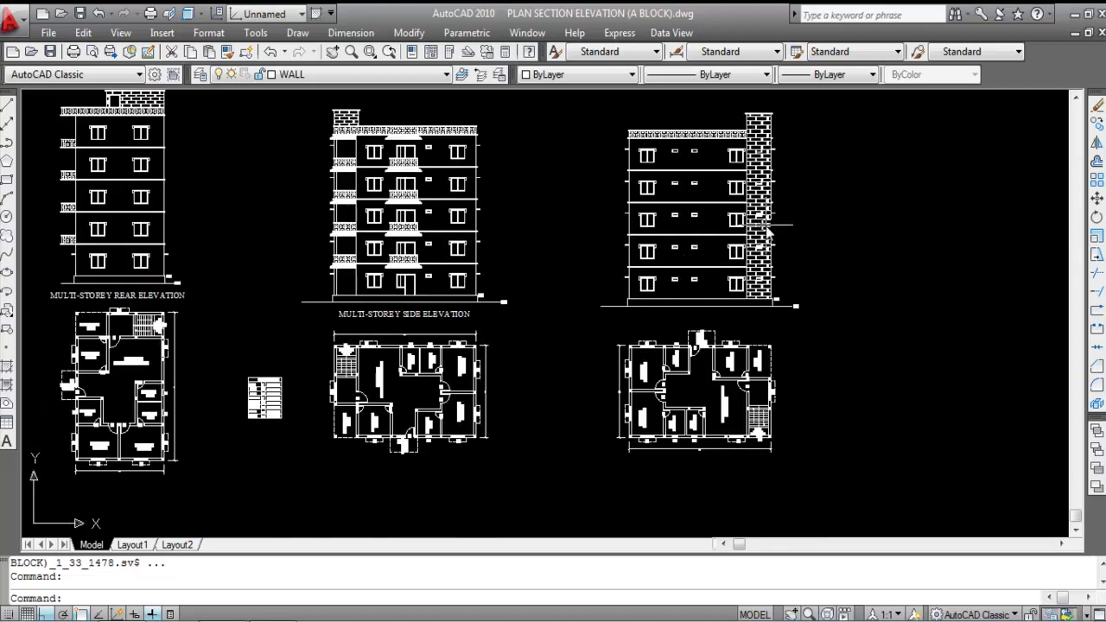
scroll(768, 229, "up", 2)
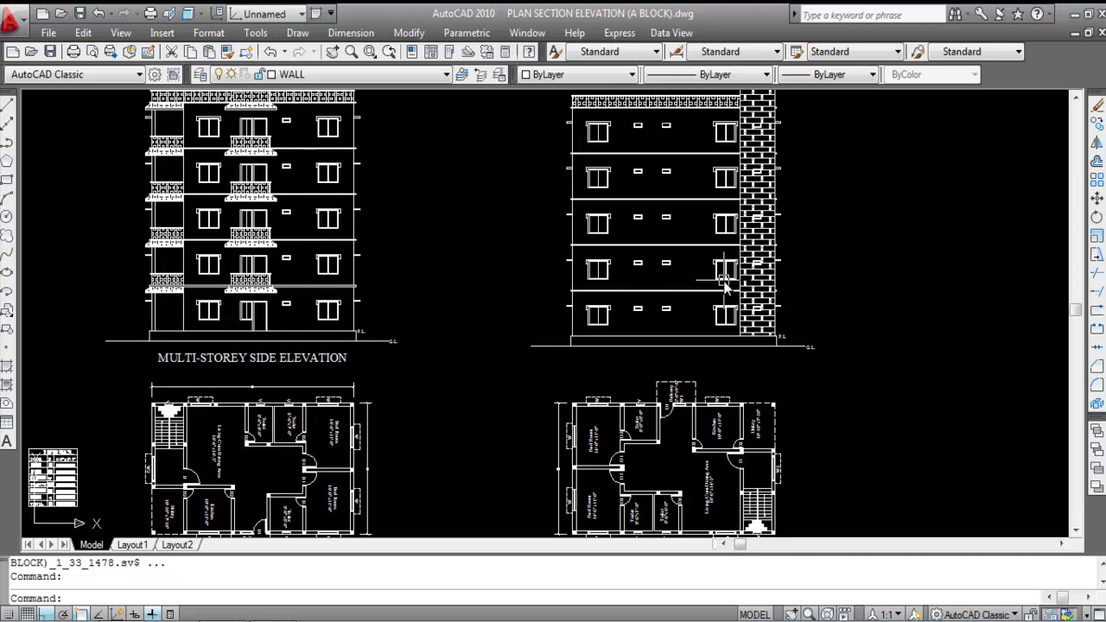
key("ctrl+s")
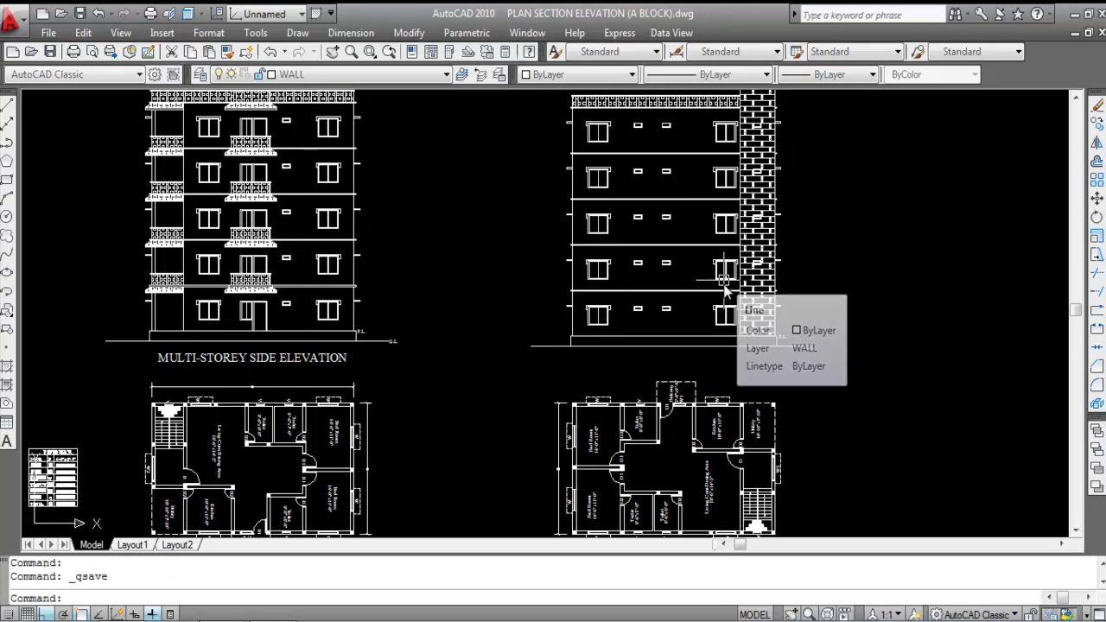
Step: Copy the MULTI-STOREY SIDE ELEVATION title to beneath the right elevation
left_click(333, 358)
type("C")
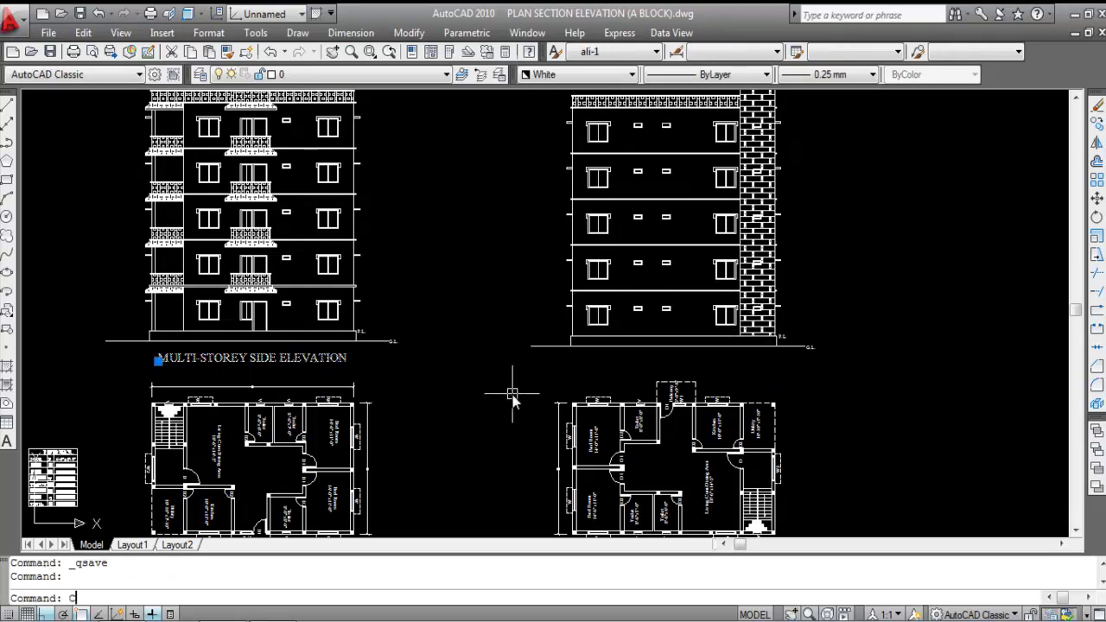
type("O")
key("Return")
left_click(255, 381)
scroll(657, 384, "up", 2)
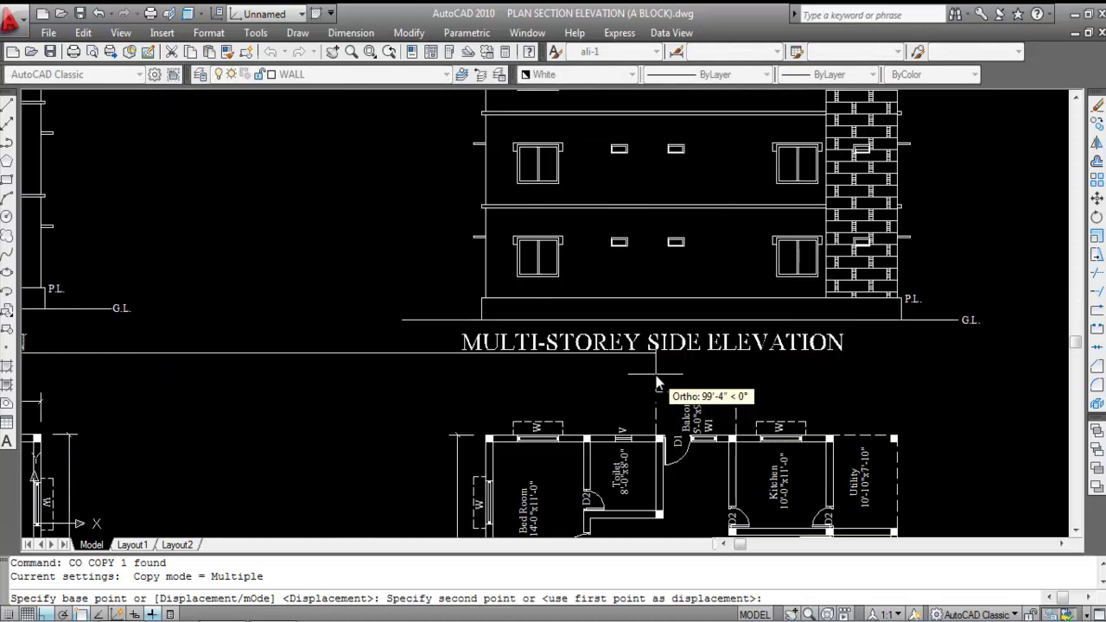
left_click(688, 346)
key("Escape")
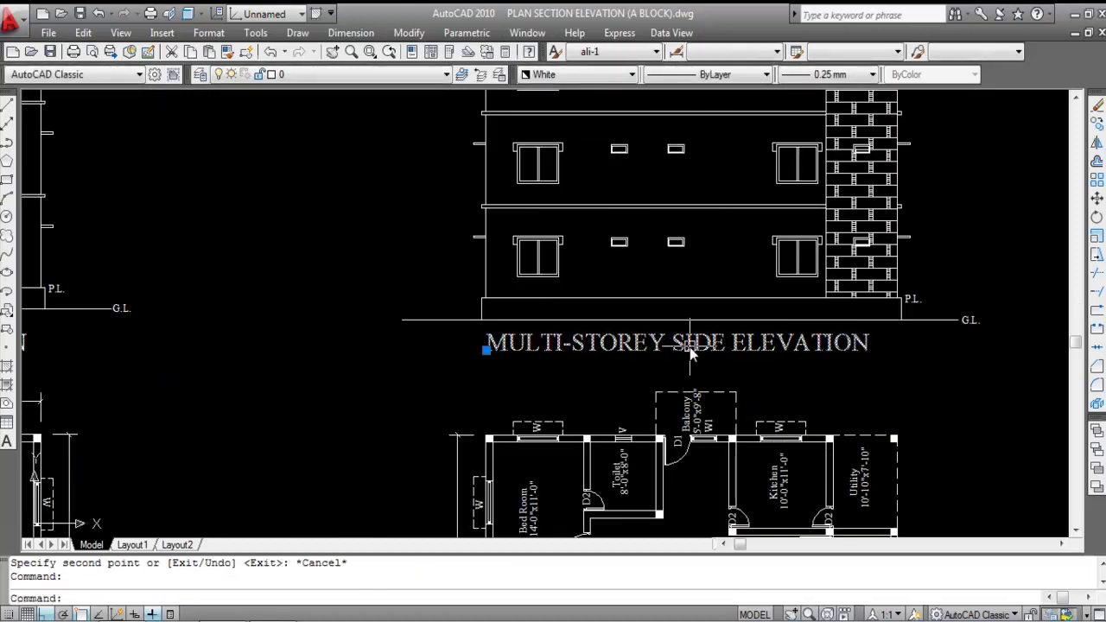
Step: Move the copied title slightly lower
type("M")
key("Return")
left_click(946, 407)
left_click(955, 419)
left_click(714, 374)
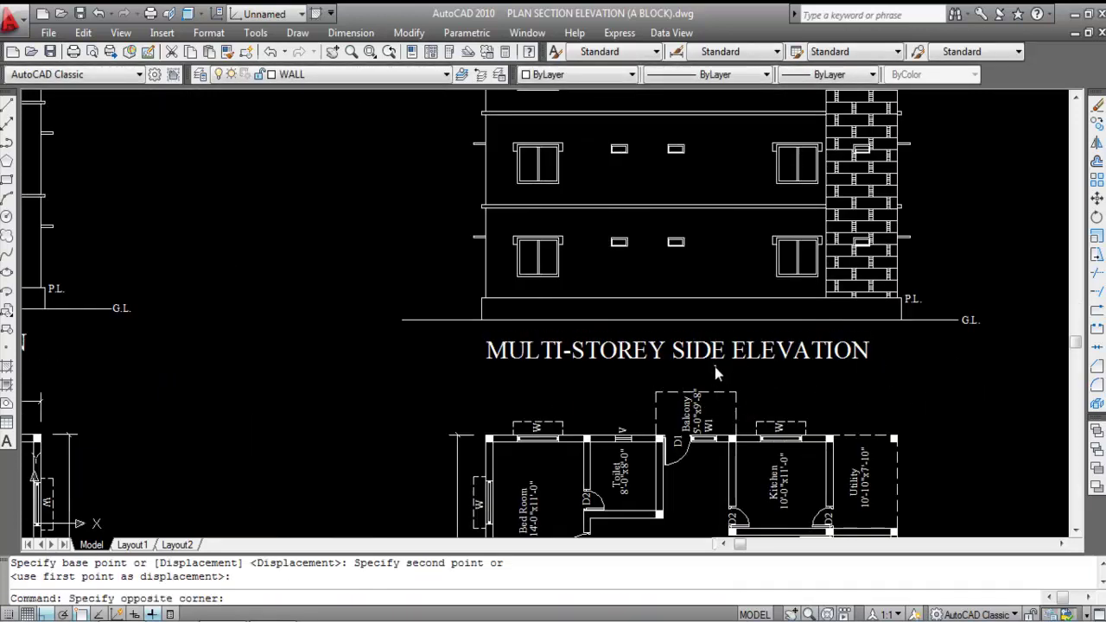
left_click(704, 349)
Step: Edit the copied title to read 'MULTI-STOREY WEST SIDE ELEVATION'
double_click(668, 357)
left_click(667, 353)
type("WEST")
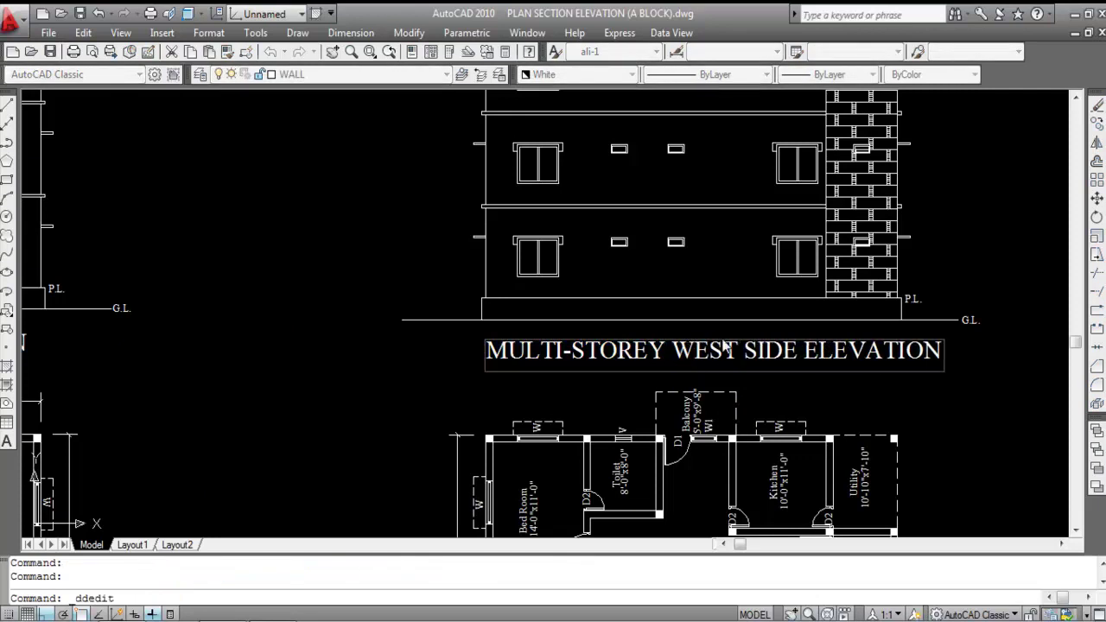
left_click(966, 408)
key("Escape")
scroll(657, 244, "down", 3)
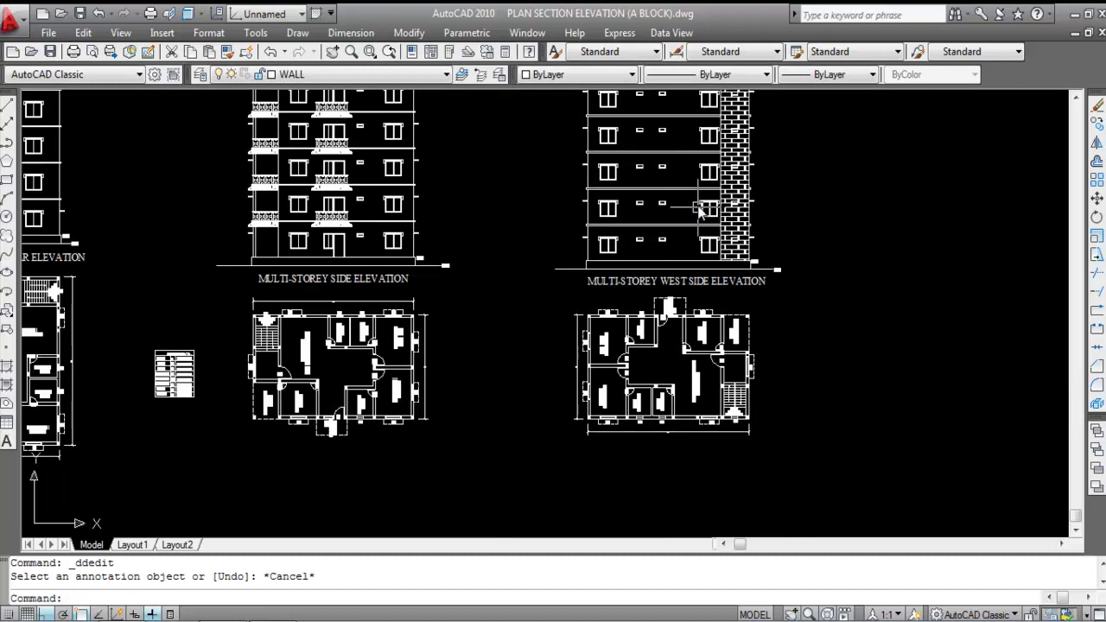
scroll(767, 417, "down", 2)
scroll(743, 205, "up", 3)
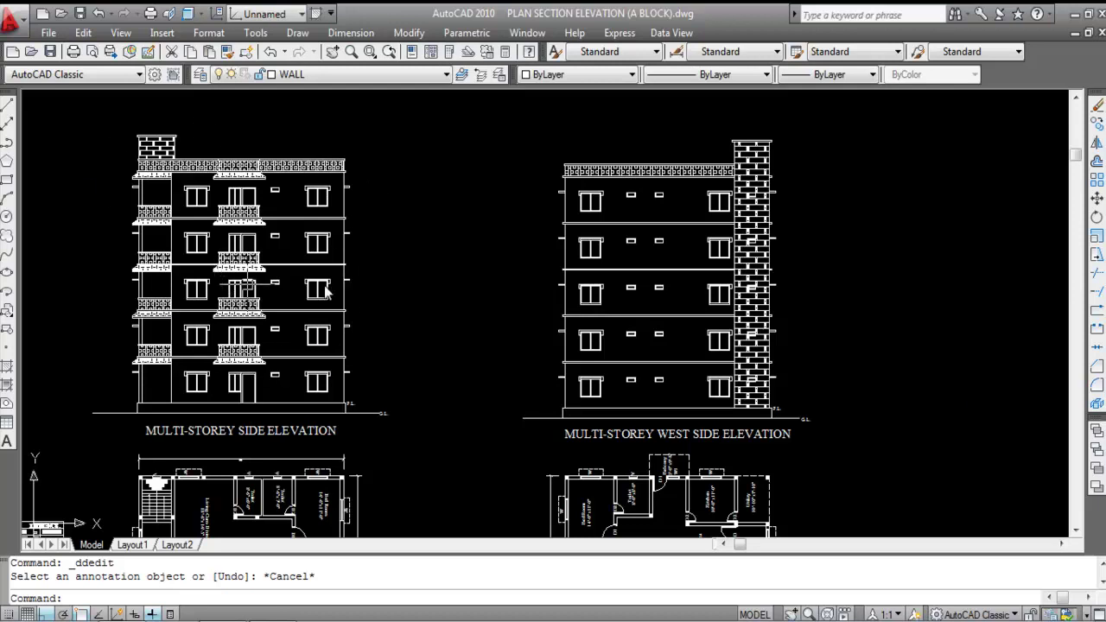
scroll(647, 197, "down", 4)
scroll(654, 216, "up", 4)
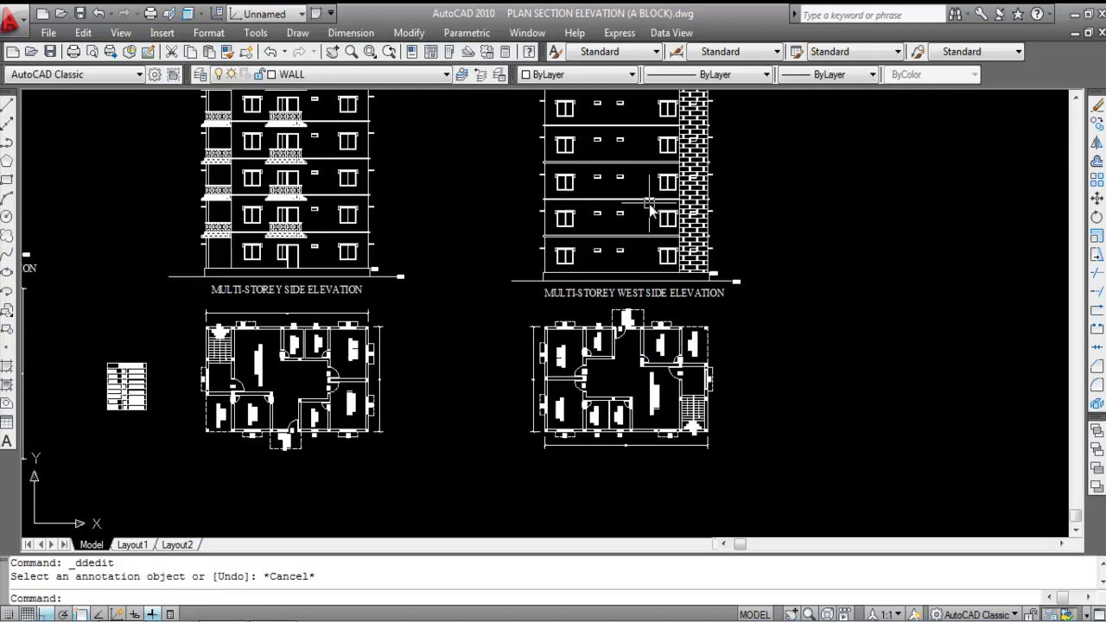
scroll(795, 294, "down", 3)
scroll(438, 386, "up", 2)
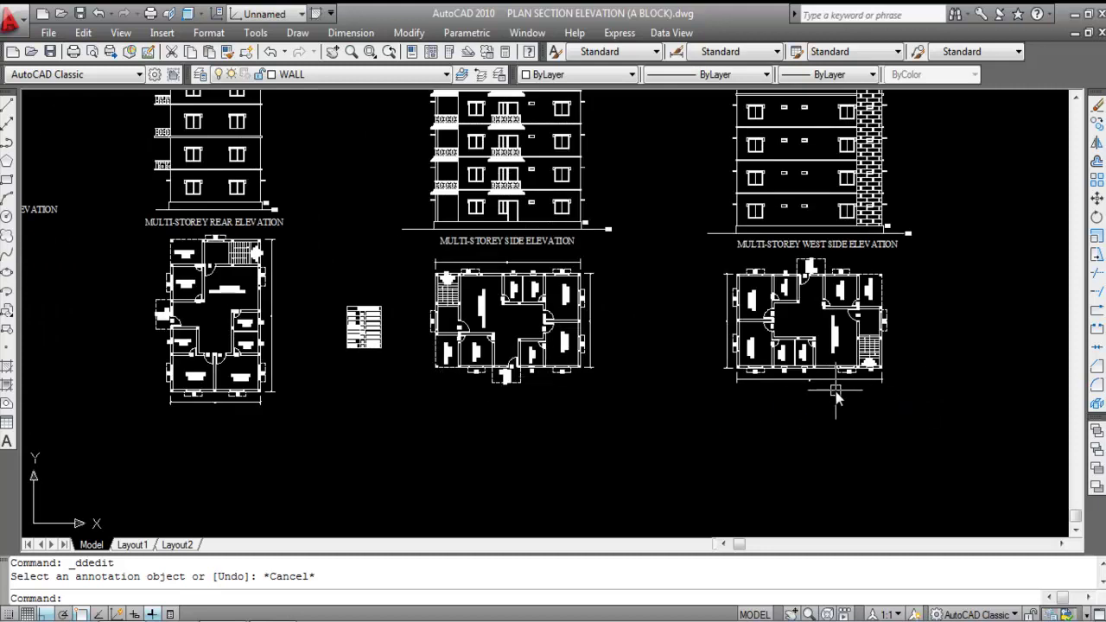
scroll(821, 384, "down", 3)
scroll(778, 303, "up", 2)
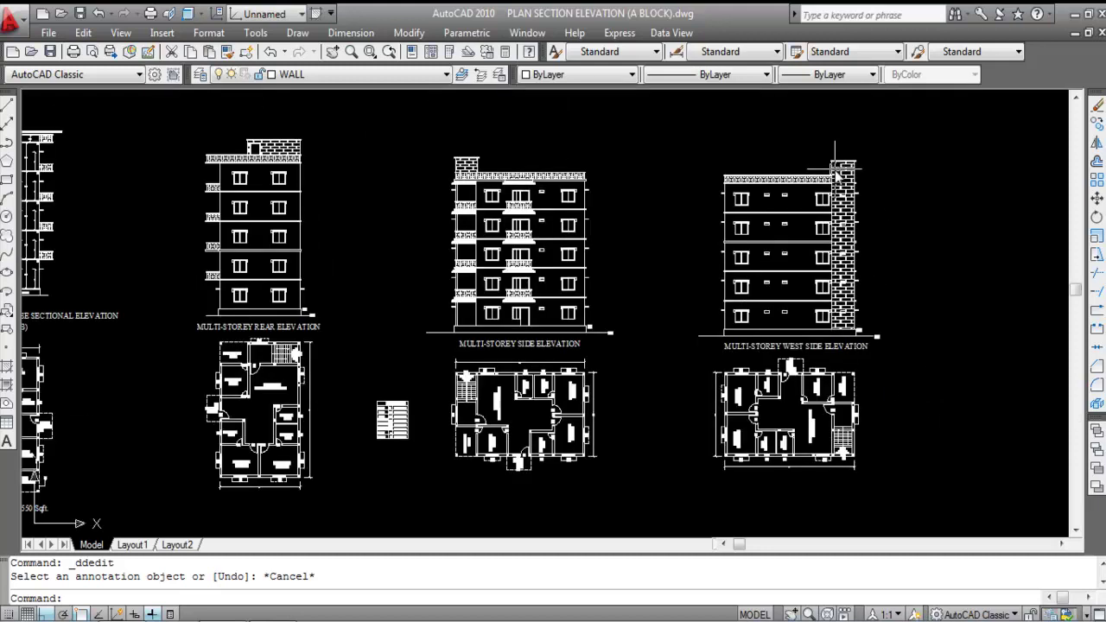